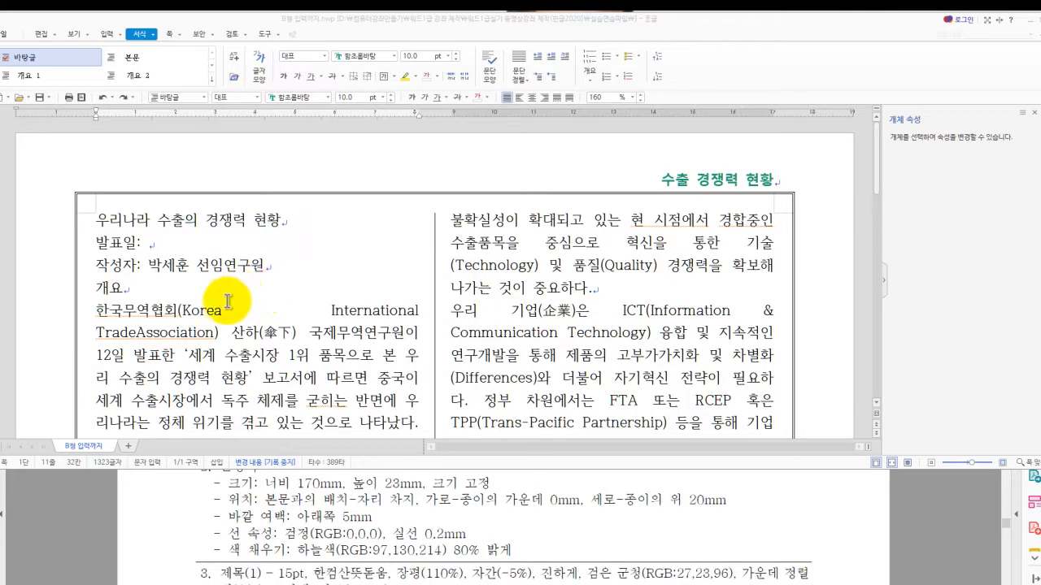
Examine the title line and the publication-date and author lines at the start of the document.
{"action": "left_click_drag", "start_coordinate": [95, 218], "coordinate": [284, 225]}
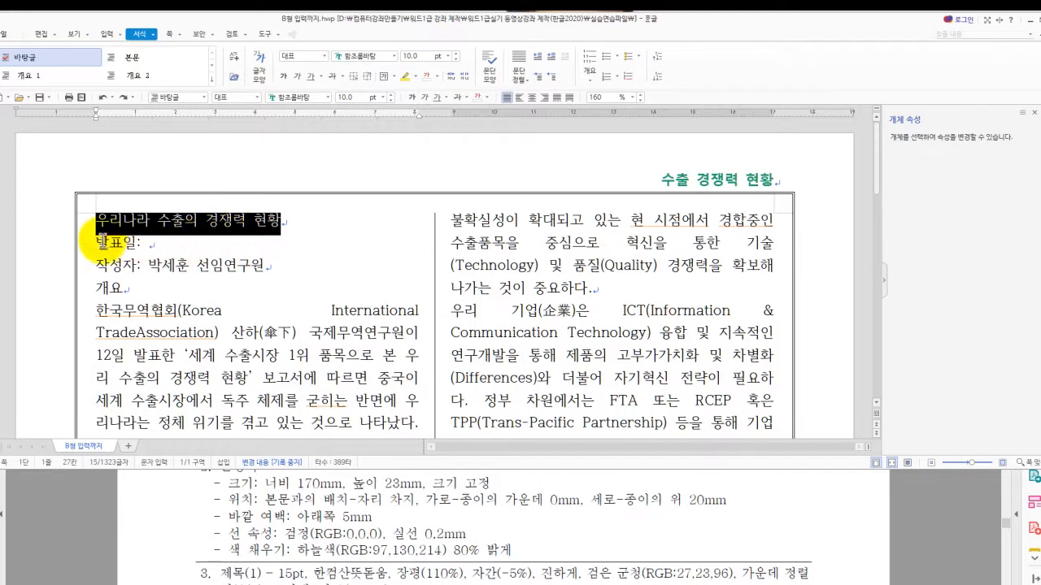
{"action": "left_click_drag", "start_coordinate": [99, 242], "coordinate": [274, 269]}
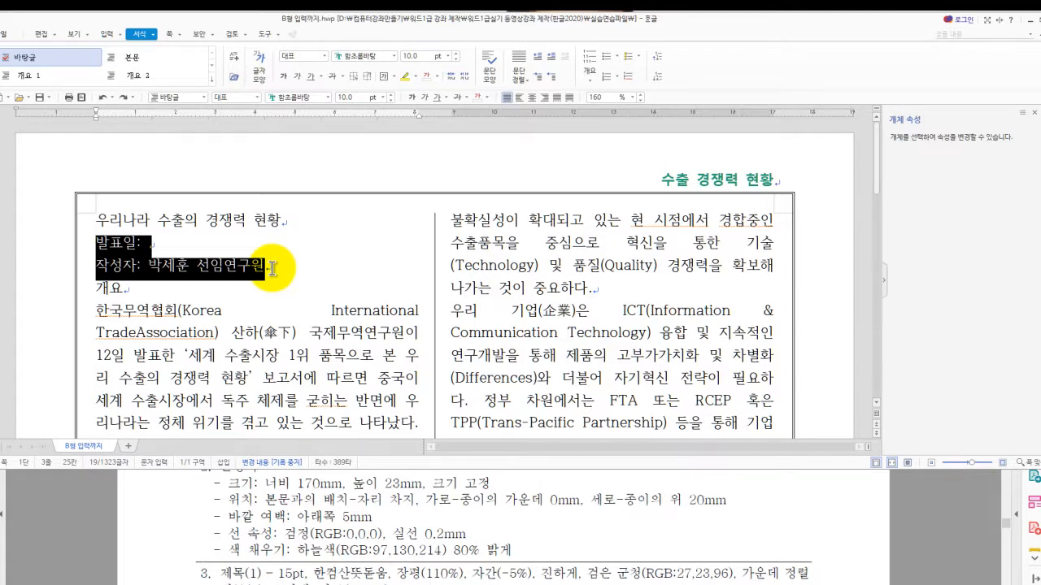
{"action": "left_click_drag", "start_coordinate": [96, 220], "coordinate": [302, 221]}
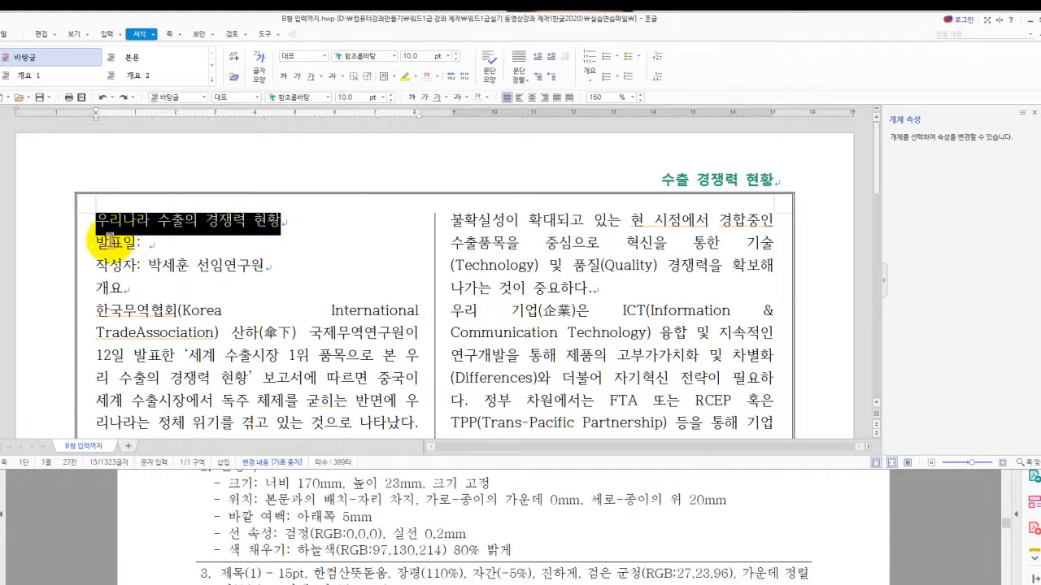
{"action": "left_click_drag", "start_coordinate": [98, 242], "coordinate": [280, 277]}
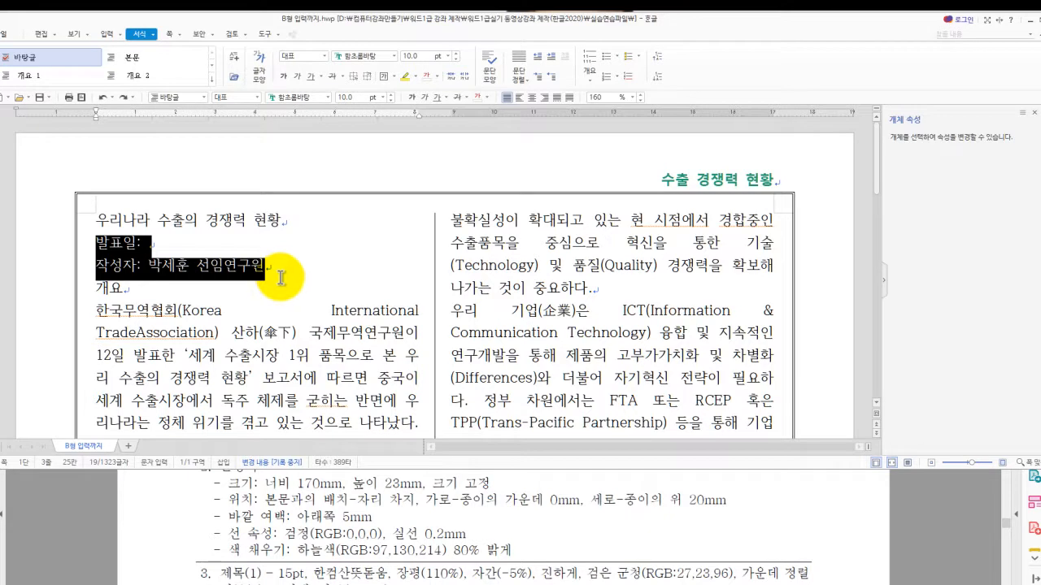
{"action": "left_click", "coordinate": [298, 272]}
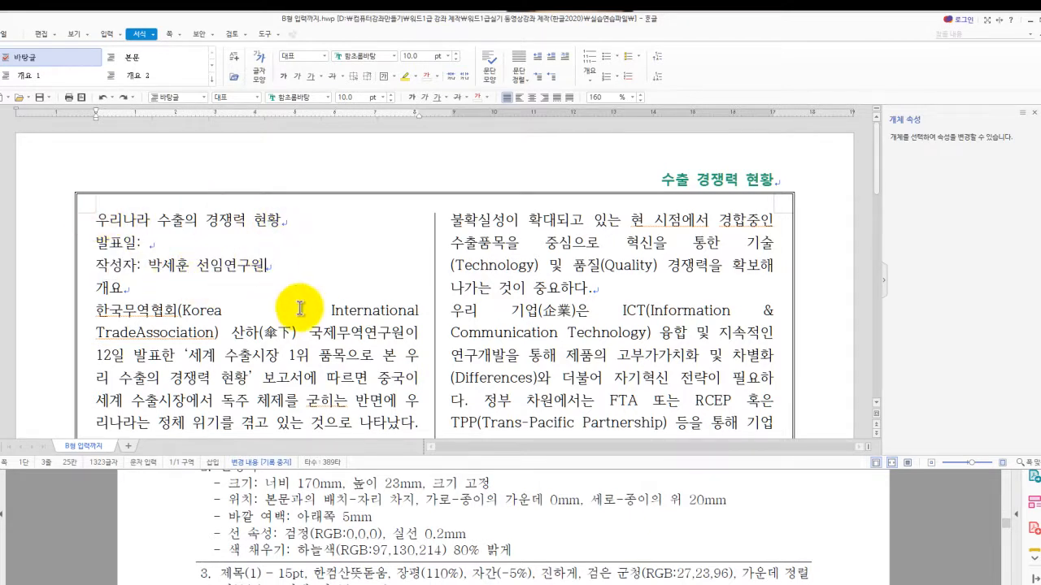
Look through the document's body text, the country table and the references section.
{"action": "scroll", "coordinate": [291, 307], "scroll_direction": "down", "scroll_amount": 8}
{"action": "scroll", "coordinate": [250, 289], "scroll_direction": "down", "scroll_amount": 8}
{"action": "scroll", "coordinate": [251, 277], "scroll_direction": "up", "scroll_amount": 9}
{"action": "scroll", "coordinate": [252, 266], "scroll_direction": "up", "scroll_amount": 8}
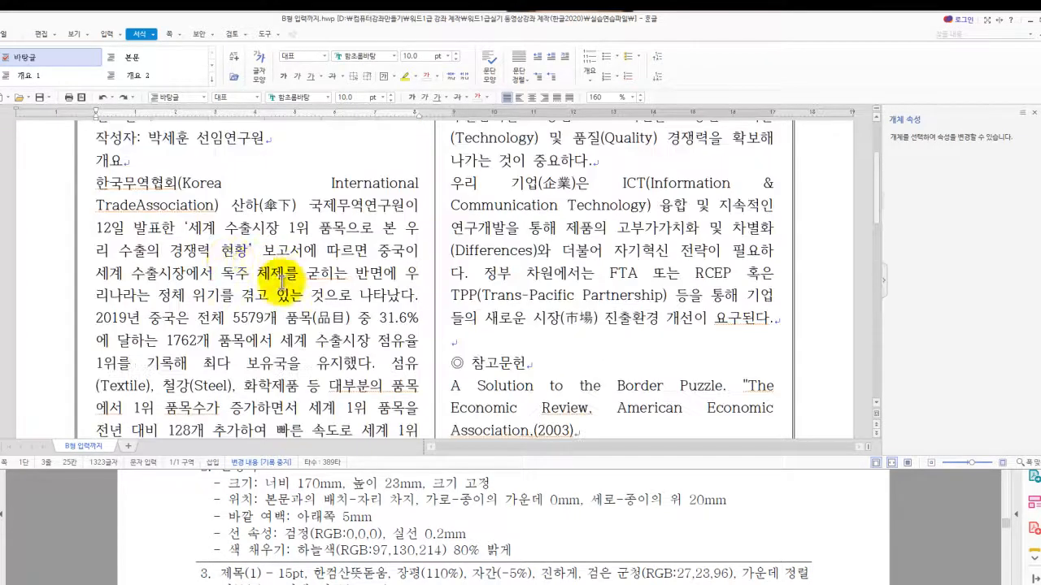
{"action": "double_click", "coordinate": [457, 364]}
{"action": "left_click", "coordinate": [302, 316]}
{"action": "scroll", "coordinate": [302, 315], "scroll_direction": "down", "scroll_amount": 4}
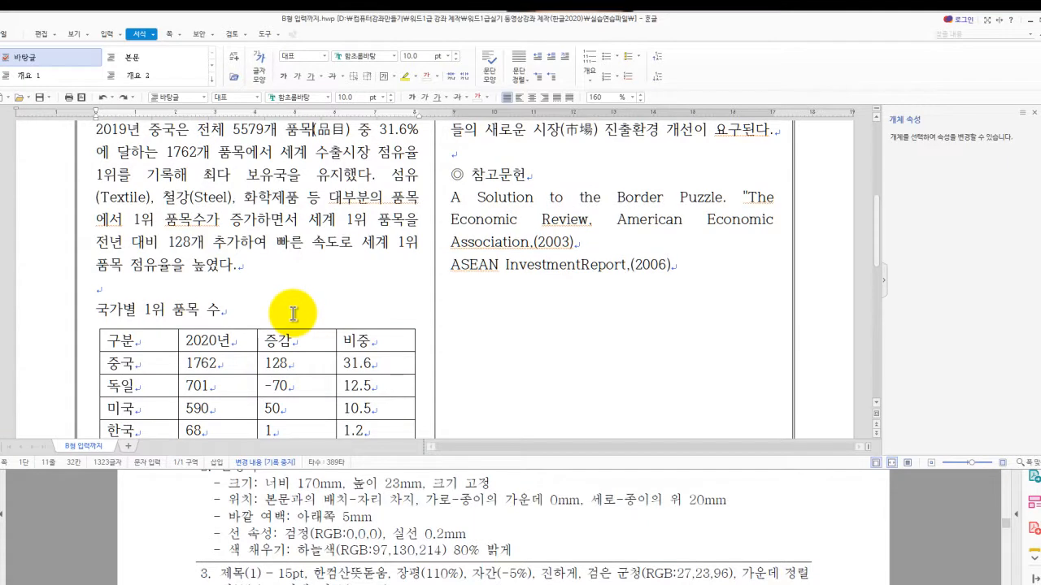
{"action": "key", "text": "Hangul"}
{"action": "scroll", "coordinate": [539, 216], "scroll_direction": "up", "scroll_amount": 4}
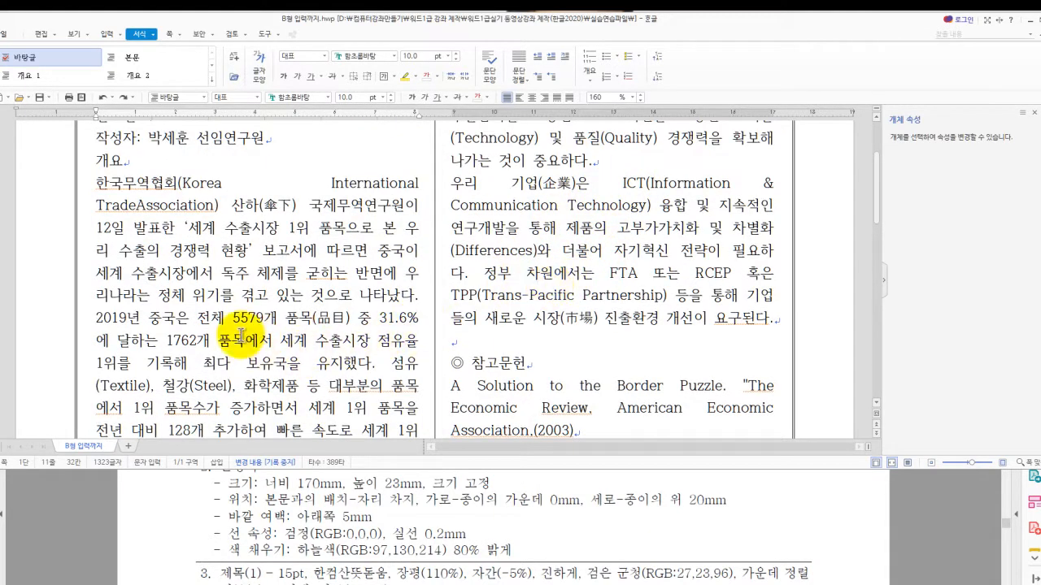
{"action": "key", "text": "Hangul"}
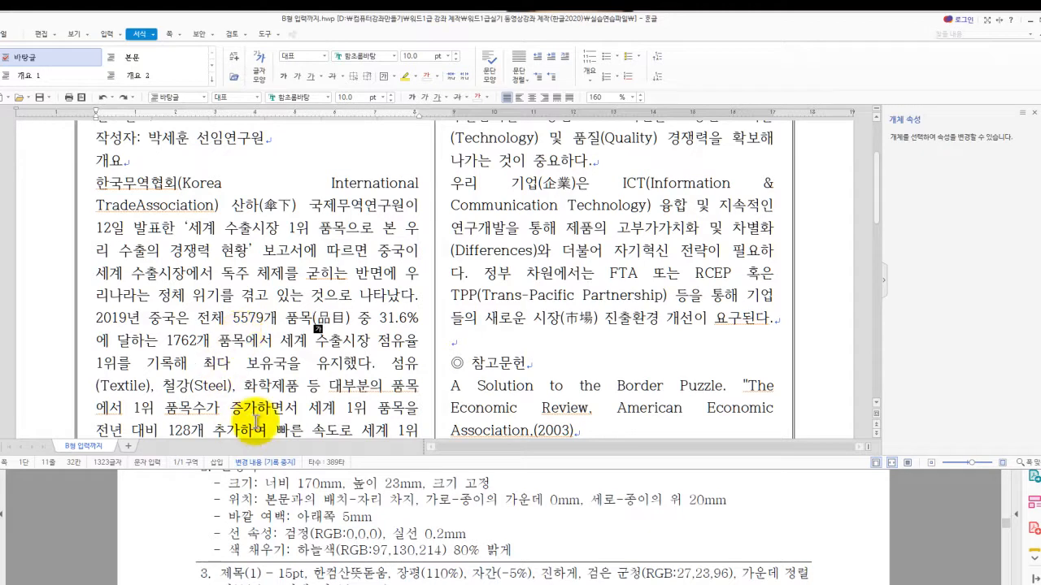
{"action": "scroll", "coordinate": [280, 399], "scroll_direction": "up", "scroll_amount": 3}
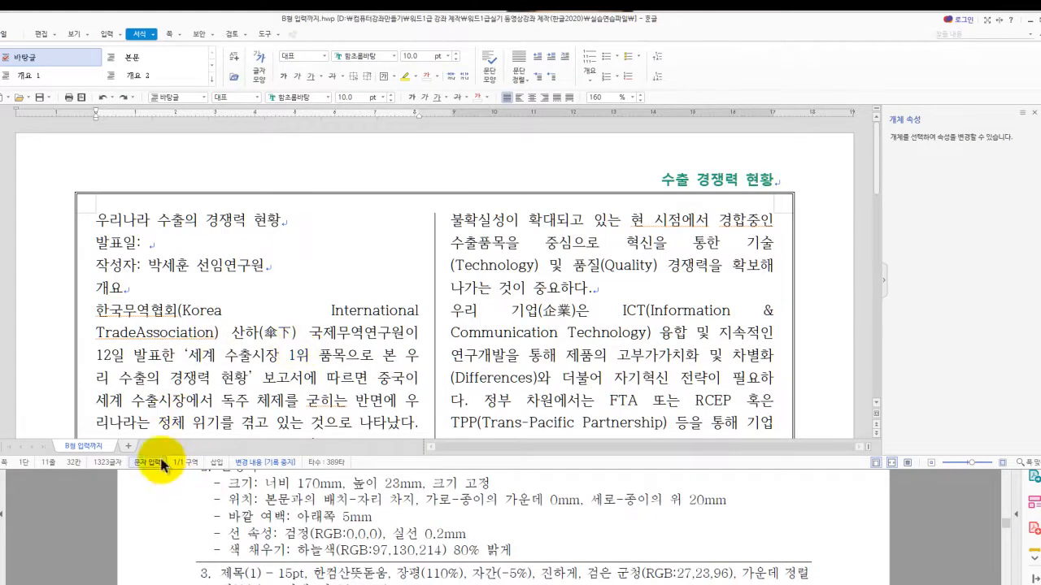
Switch to Acrobat Reader and examine the annotated exam layout in B형(문제).pdf, then return to the instructions in B형(표지).pdf.
{"action": "left_click", "coordinate": [191, 464]}
{"action": "left_click", "coordinate": [183, 425]}
{"action": "double_click", "coordinate": [230, 396]}
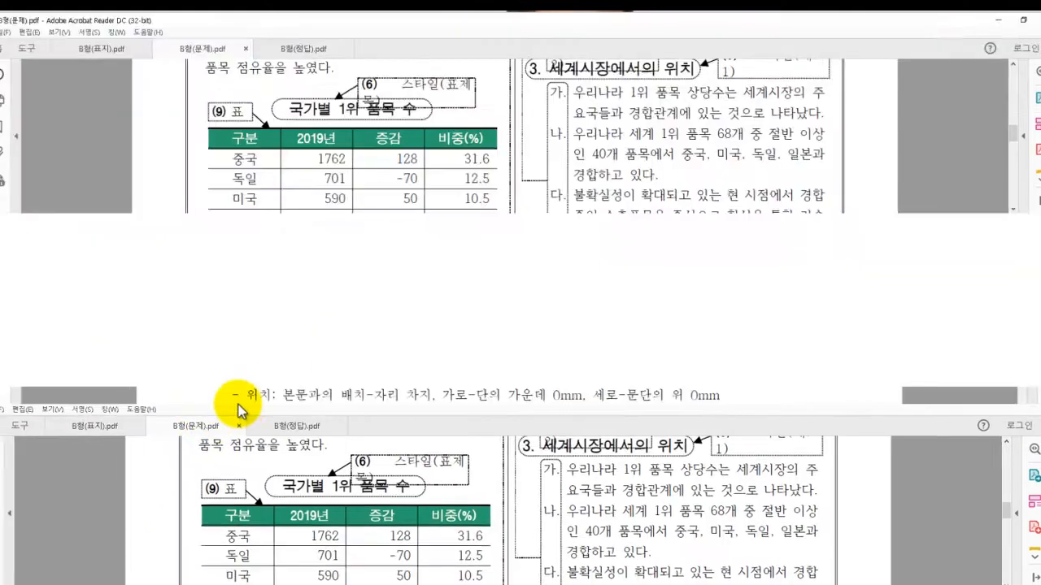
{"action": "scroll", "coordinate": [384, 296], "scroll_direction": "up", "scroll_amount": 9}
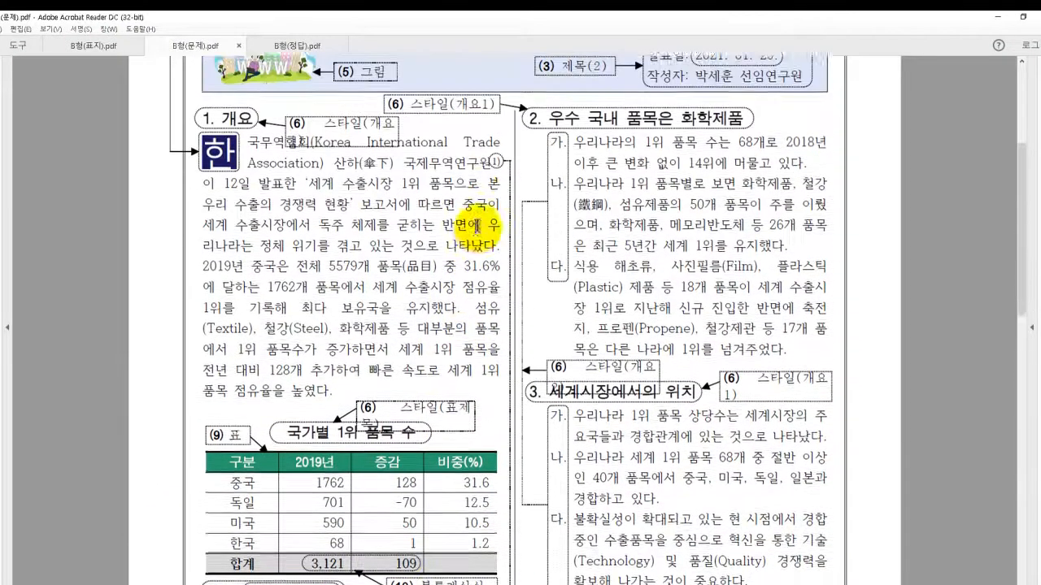
{"action": "scroll", "coordinate": [475, 234], "scroll_direction": "up", "scroll_amount": 1}
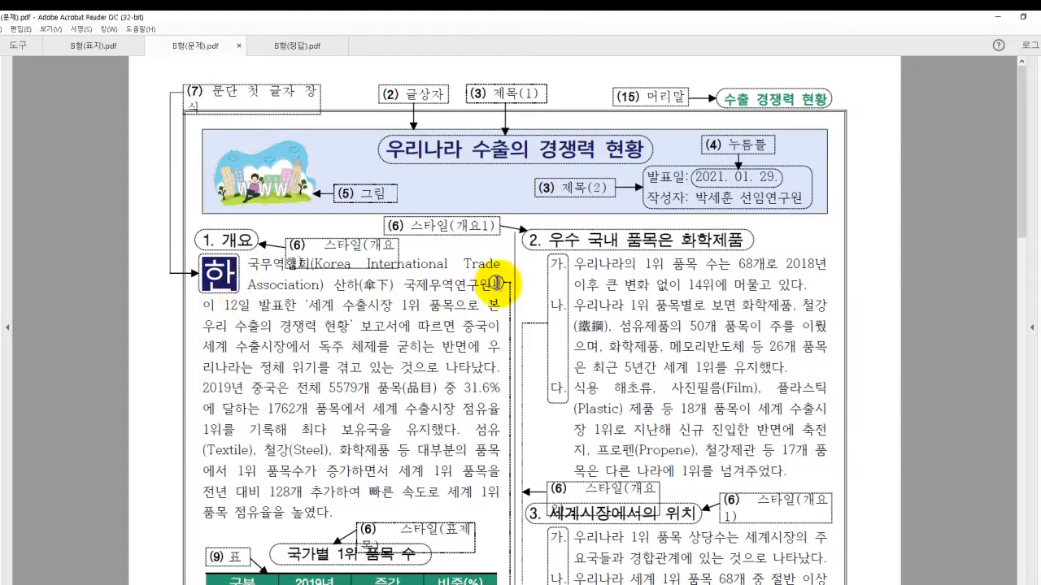
{"action": "scroll", "coordinate": [439, 269], "scroll_direction": "down", "scroll_amount": 2}
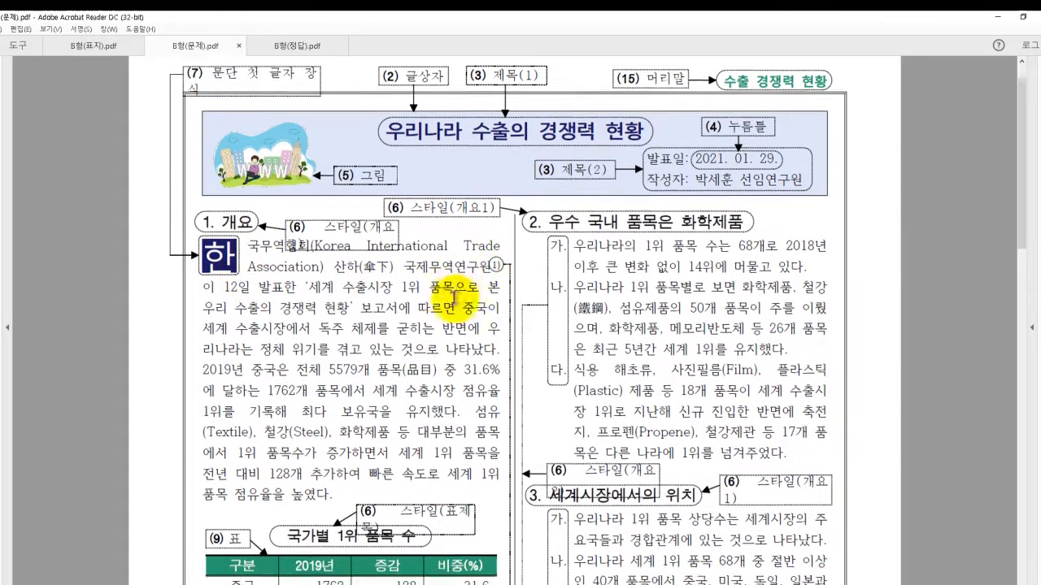
{"action": "scroll", "coordinate": [306, 439], "scroll_direction": "down", "scroll_amount": 1}
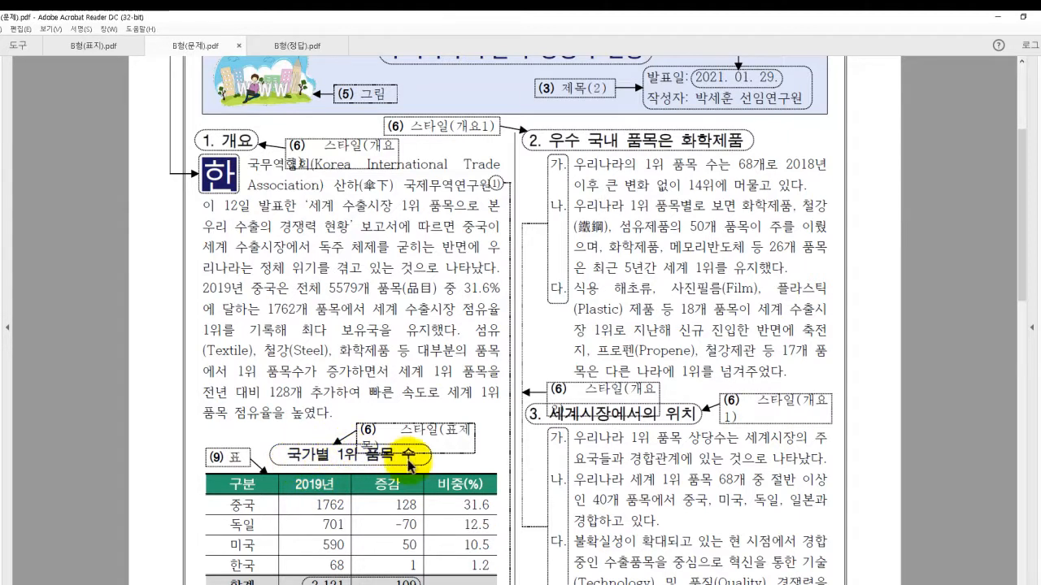
{"action": "scroll", "coordinate": [439, 455], "scroll_direction": "down", "scroll_amount": 2}
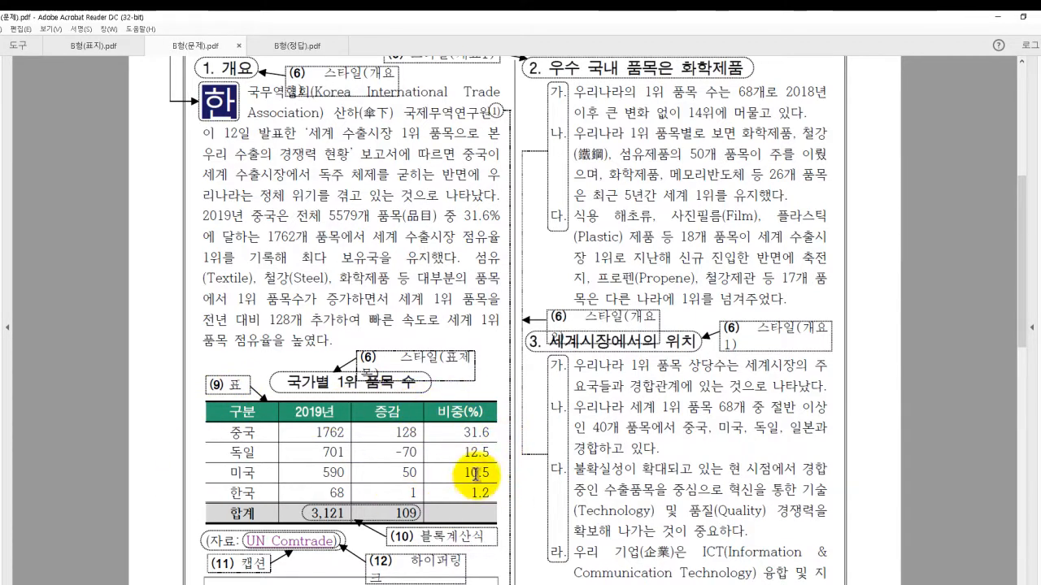
{"action": "scroll", "coordinate": [476, 467], "scroll_direction": "down", "scroll_amount": 4}
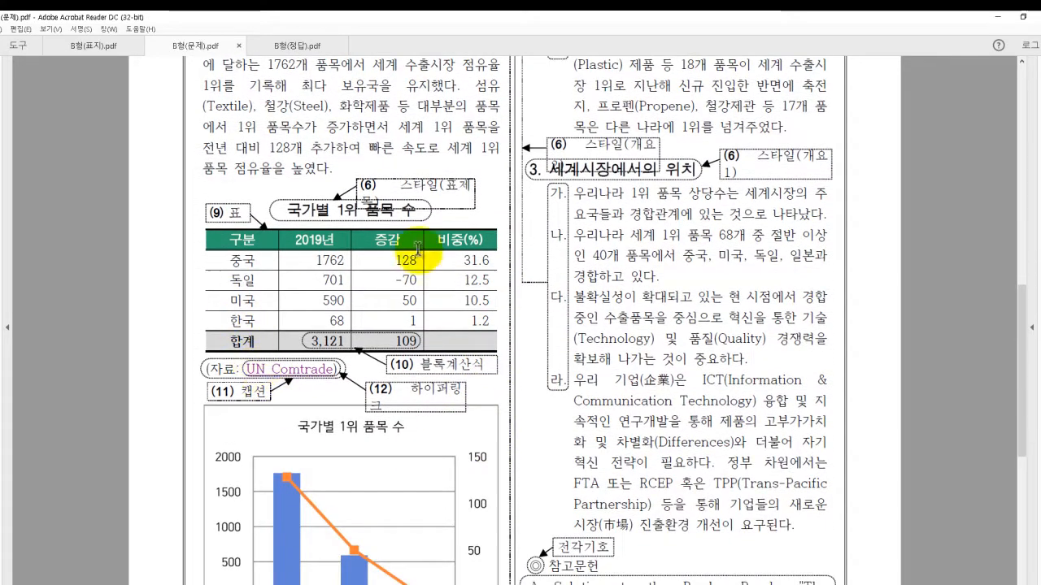
{"action": "scroll", "coordinate": [366, 342], "scroll_direction": "down", "scroll_amount": 2}
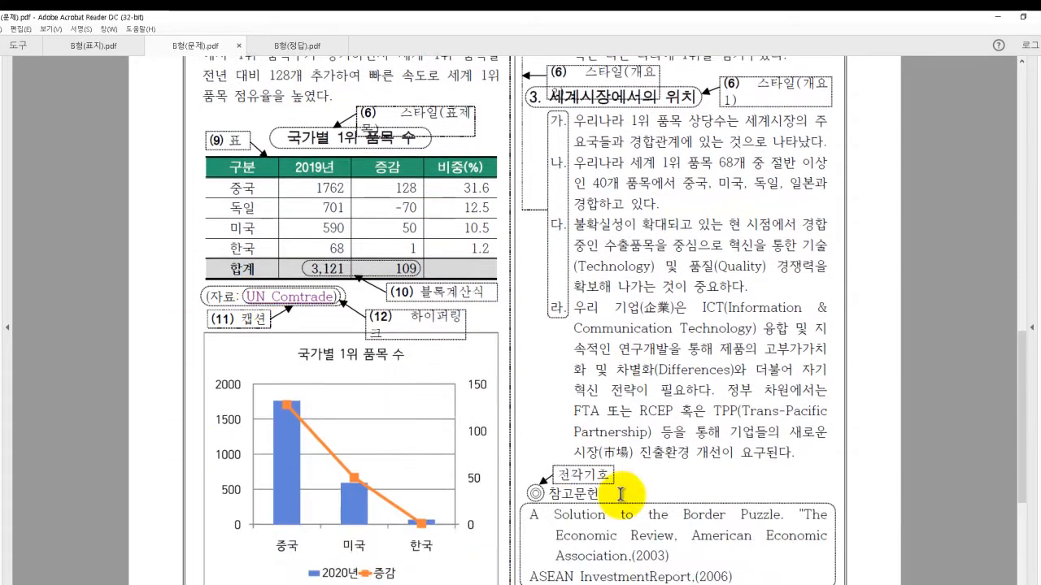
{"action": "scroll", "coordinate": [477, 529], "scroll_direction": "down", "scroll_amount": 1}
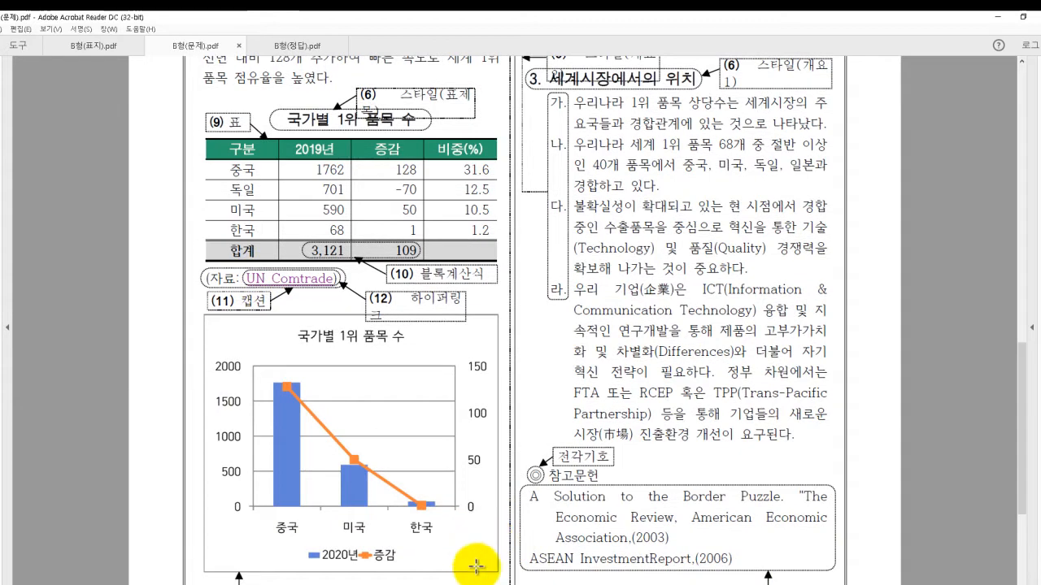
{"action": "left_click", "coordinate": [86, 47]}
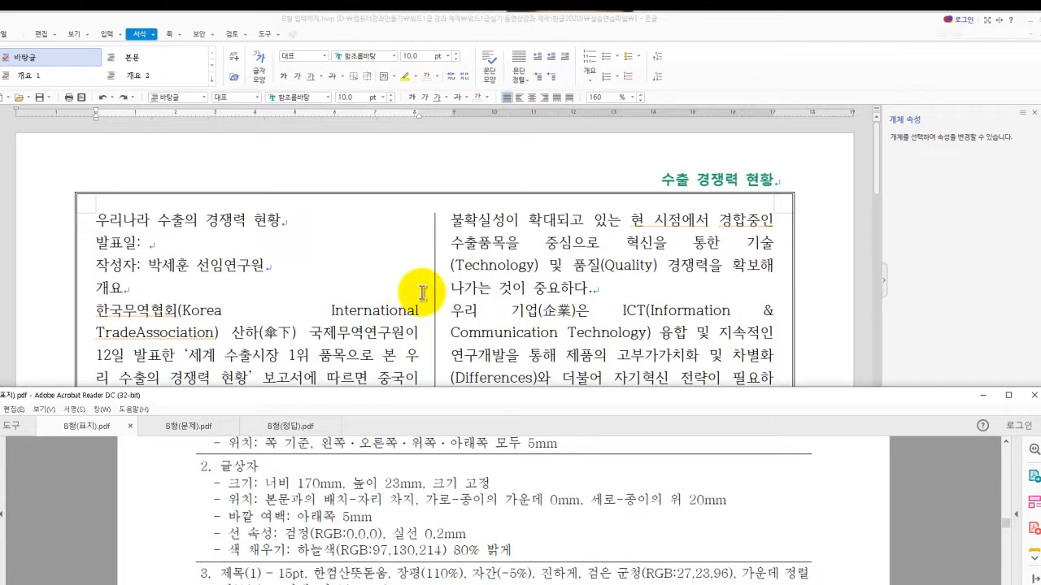
Switch to the Hangul document and draw a text box about 83 mm wide and 12 mm high across both columns beside the title line.
{"action": "left_click", "coordinate": [385, 236]}
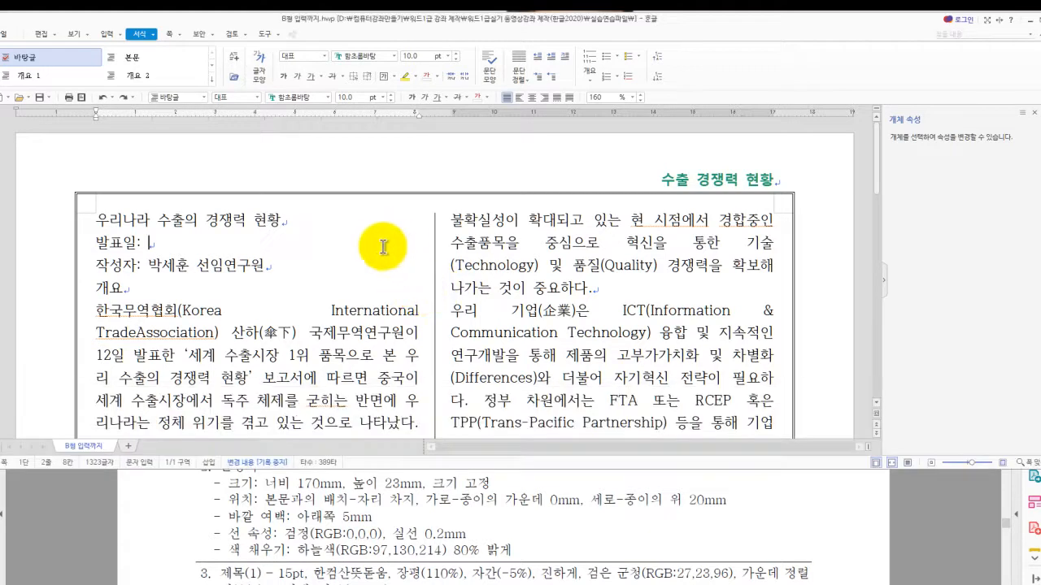
{"action": "key", "text": "ctrl+n"}
{"action": "key", "text": "b"}
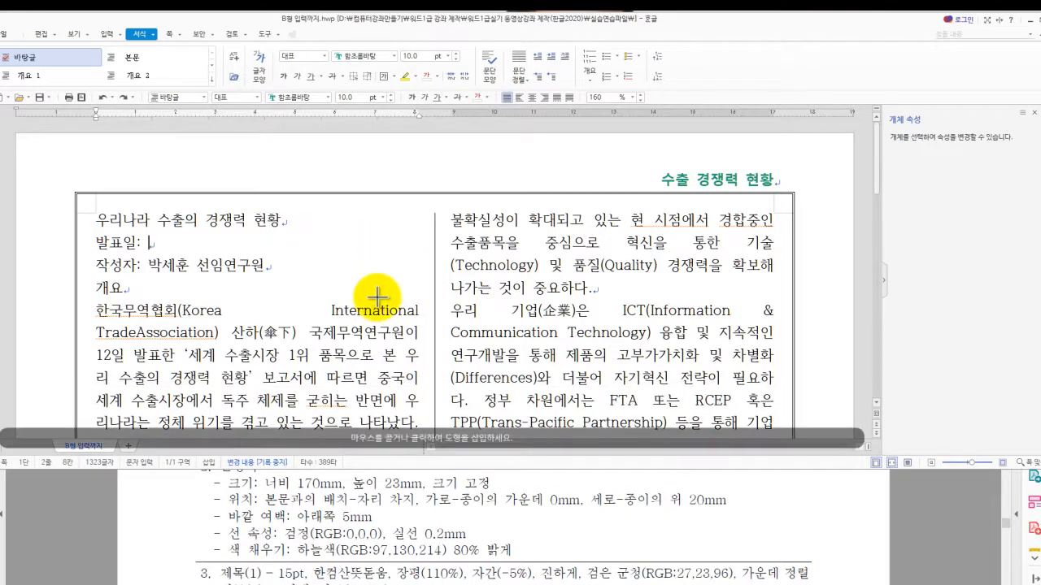
{"action": "mouse_move", "coordinate": [315, 205]}
{"action": "left_mouse_down"}
{"action": "mouse_move", "coordinate": [599, 255]}
{"action": "mouse_move", "coordinate": [662, 244]}
{"action": "mouse_move", "coordinate": [646, 250]}
{"action": "left_mouse_up"}
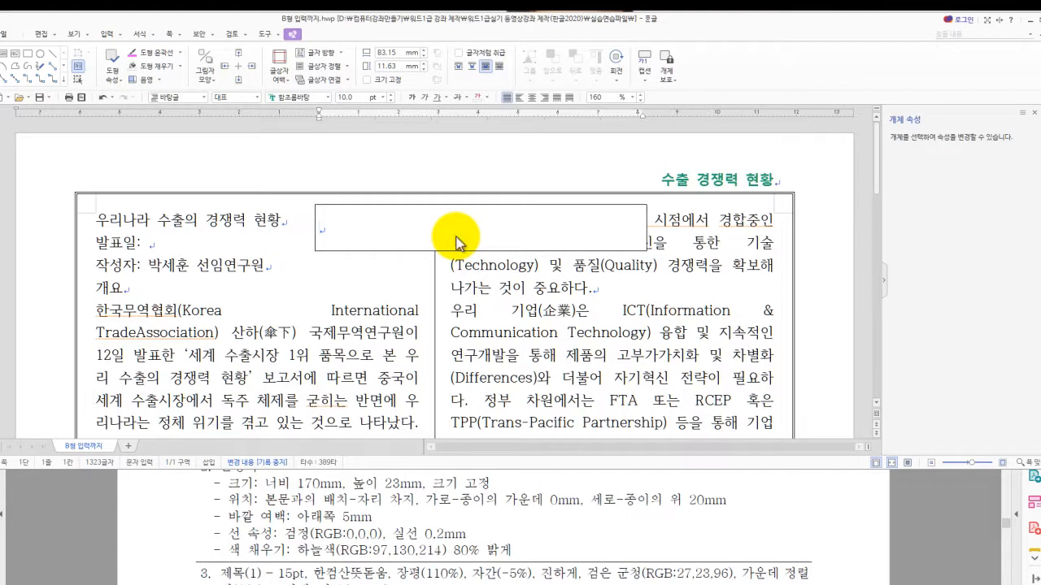
Set the text box's width to 170 mm and height to 23 mm, with its size fixed (크기 고정).
{"action": "key", "text": "ctrl+n"}
{"action": "key", "text": "k"}
{"action": "left_click", "coordinate": [366, 89]}
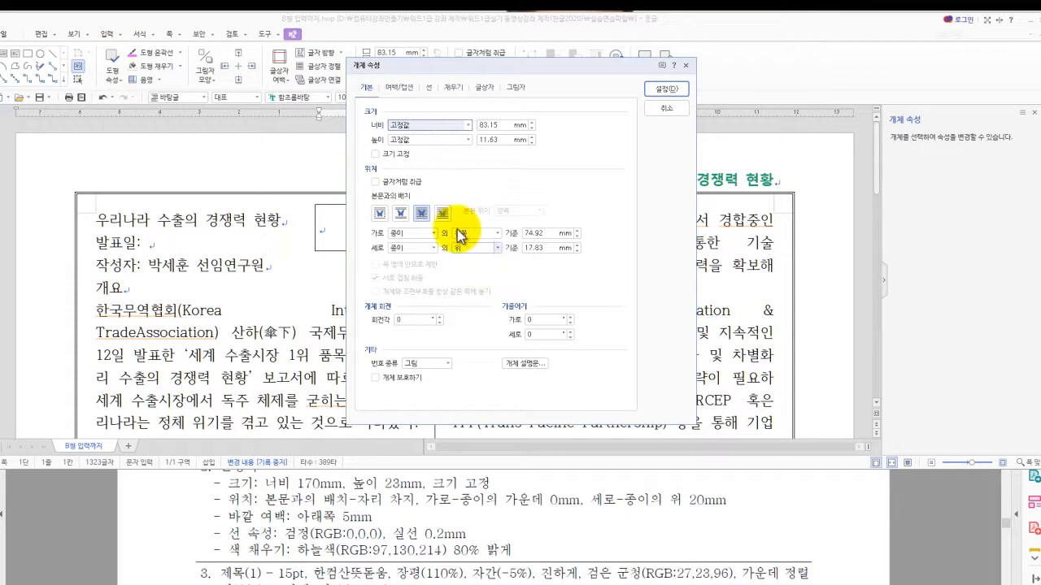
{"action": "key", "text": "Tab"}
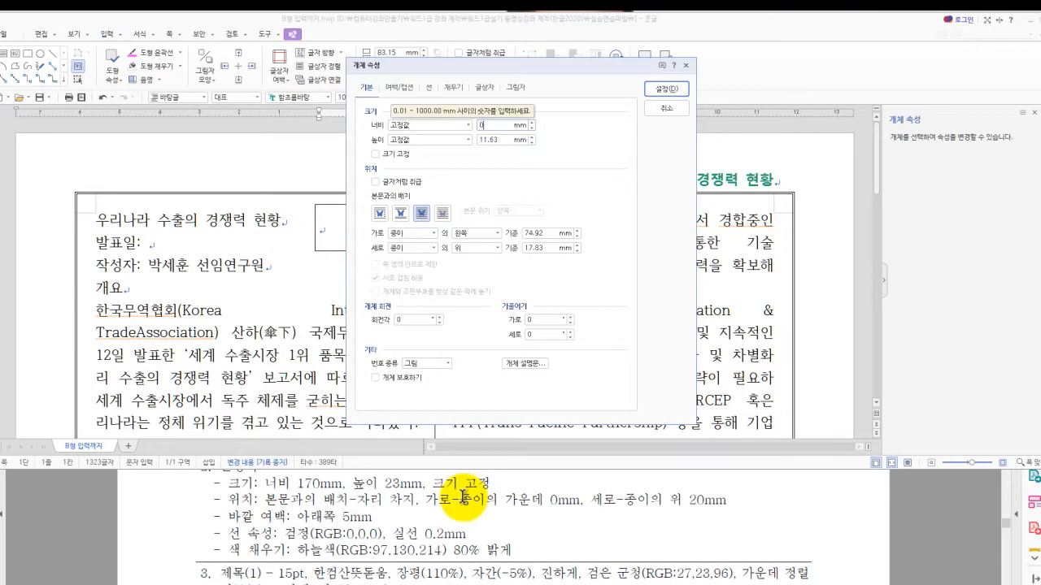
{"action": "key", "text": "BackSpace"}
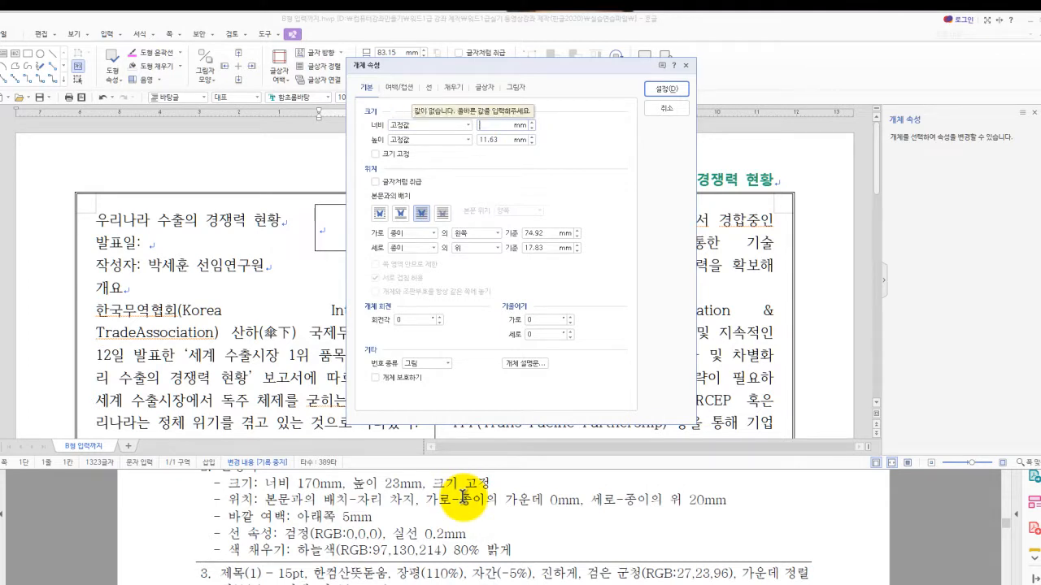
{"action": "type", "text": "170"}
{"action": "key", "text": "Tab"}
{"action": "key", "text": "Tab"}
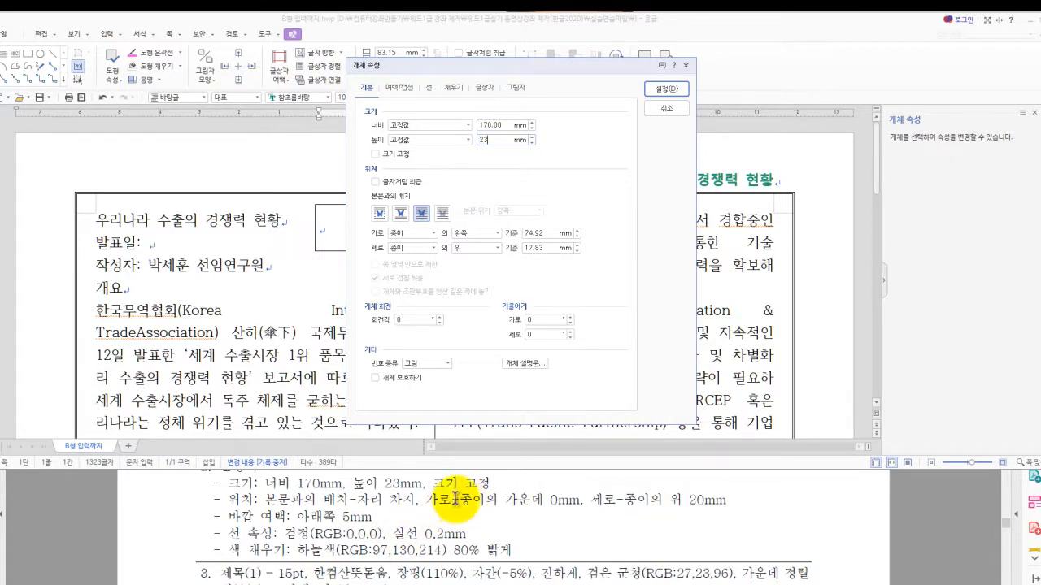
{"action": "left_click", "coordinate": [376, 154]}
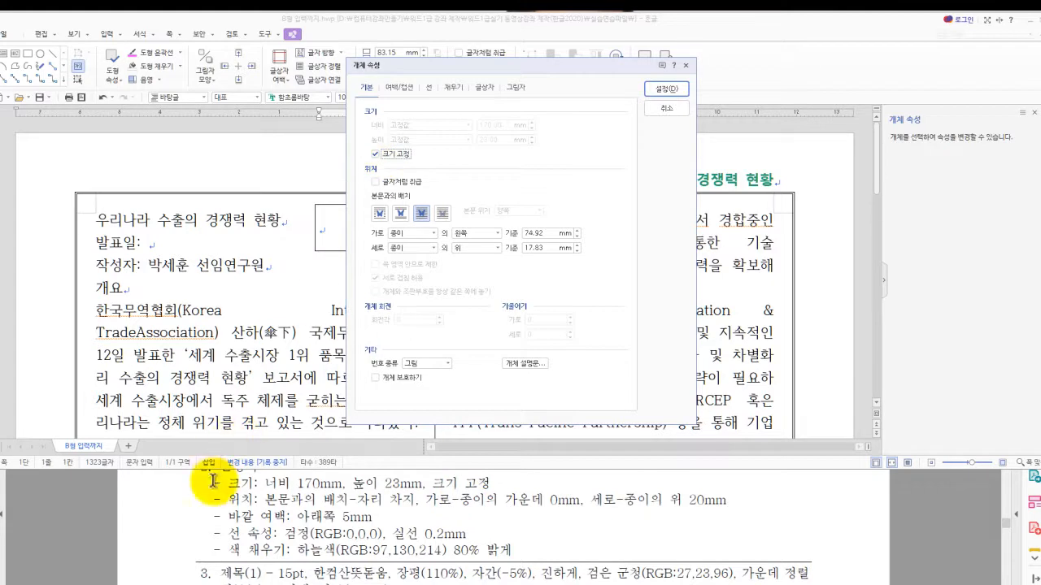
Set the text box's wrapping to 자리 차지, positioned horizontally at the paper's 가운데 0 mm and vertically at the paper's 위 20 mm.
{"action": "left_click_drag", "start_coordinate": [265, 500], "coordinate": [726, 502]}
{"action": "left_click", "coordinate": [400, 215]}
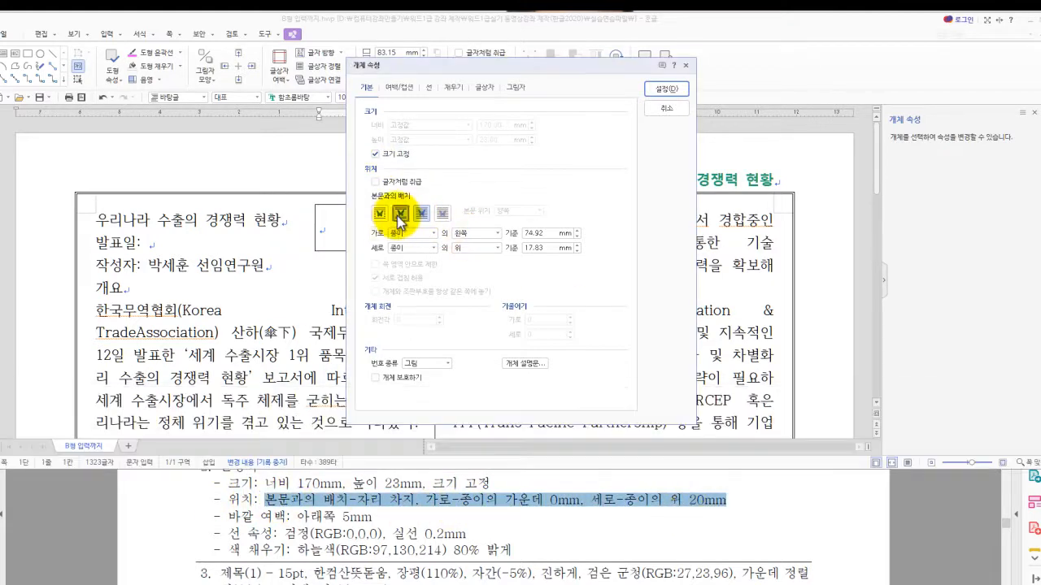
{"action": "left_click", "coordinate": [468, 233]}
{"action": "left_click", "coordinate": [478, 256]}
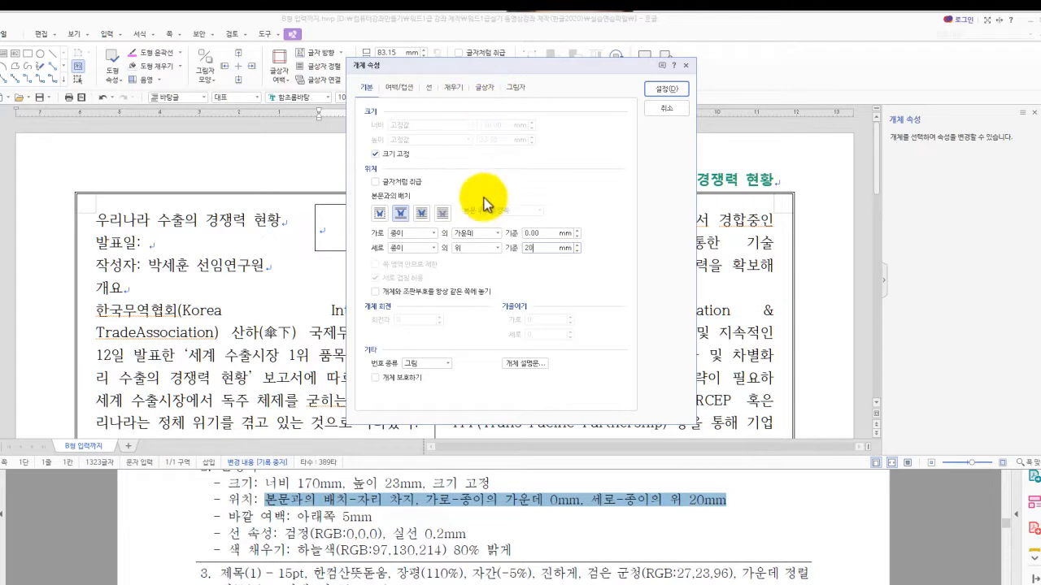
Set the text box's bottom outer margin (아래쪽) to 5 mm.
{"action": "key", "text": "ctrl+Tab"}
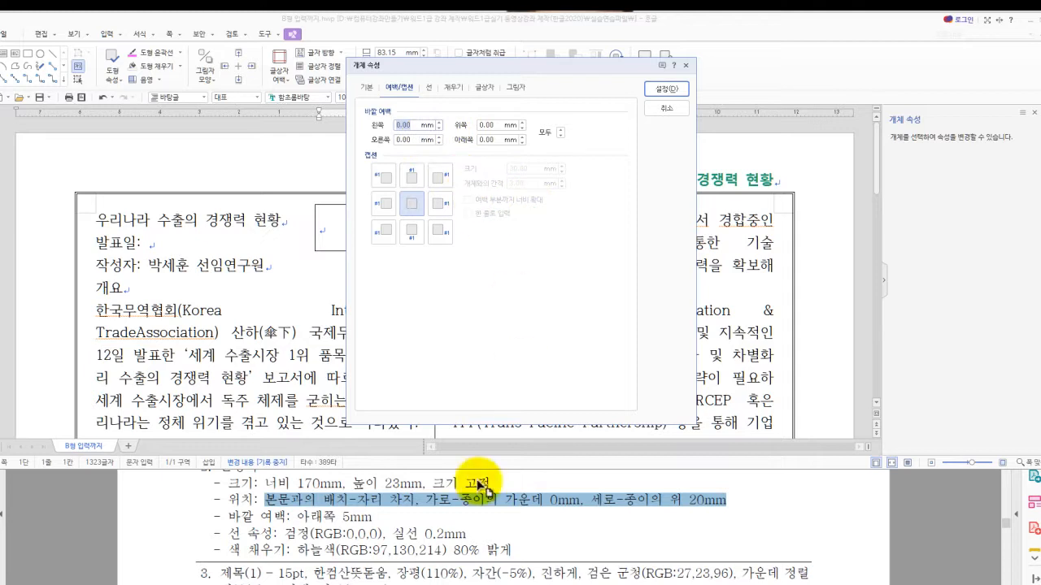
{"action": "key", "text": "Tab"}
{"action": "type", "text": "5"}
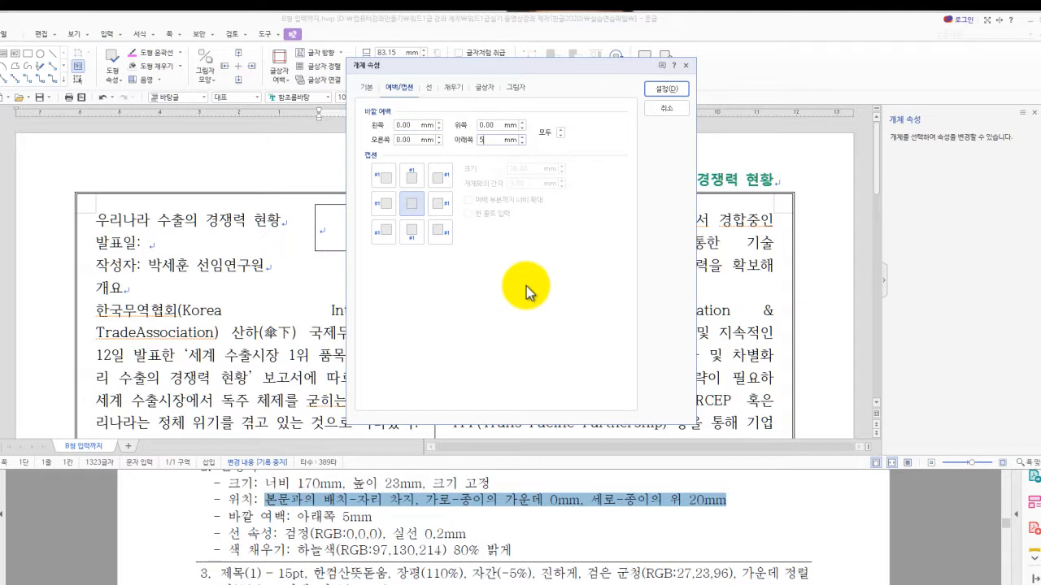
Set the text box's line thickness to 0.2 mm and bring up its fill settings.
{"action": "key", "text": "ctrl+Tab"}
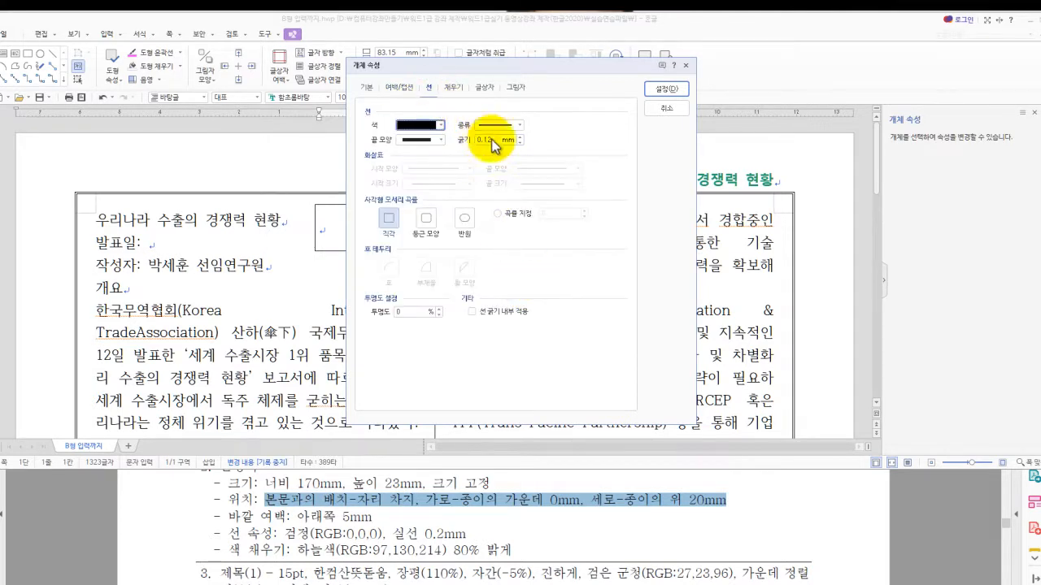
{"action": "key", "text": "Tab"}
{"action": "key", "text": "Tab"}
{"action": "key", "text": "Tab"}
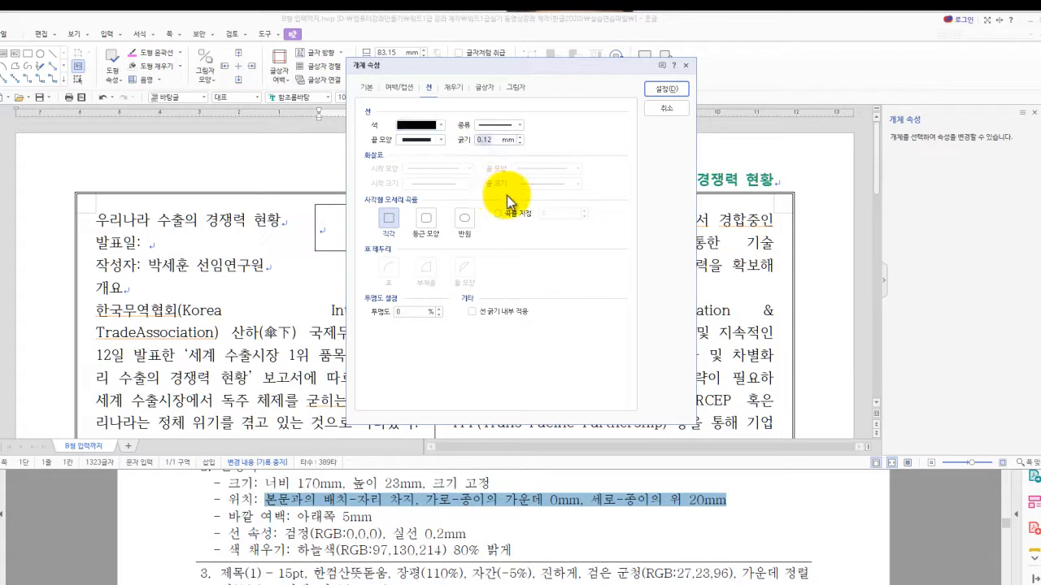
{"action": "type", "text": "0.2"}
{"action": "key", "text": "ctrl+Tab"}
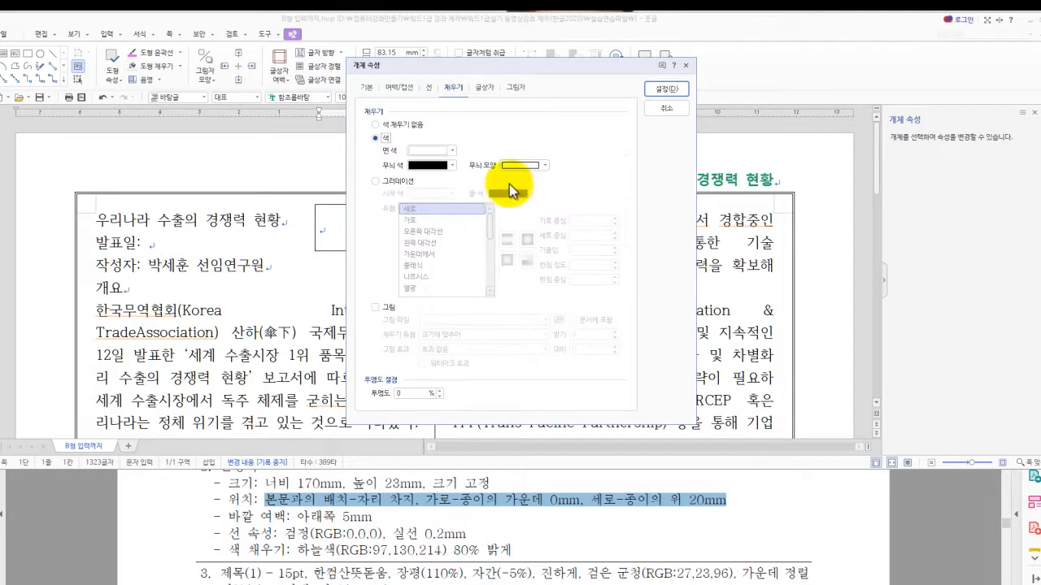
Fill the text box with 하늘색 (RGB: 97,130,214) 80% 밝게 and apply the object properties.
{"action": "left_click", "coordinate": [452, 151]}
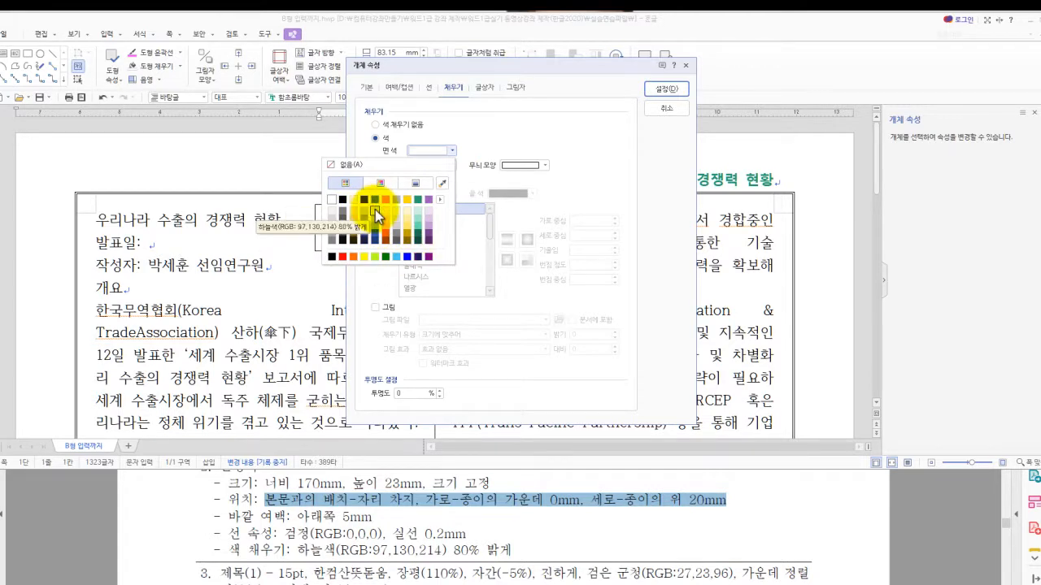
{"action": "left_click", "coordinate": [374, 212]}
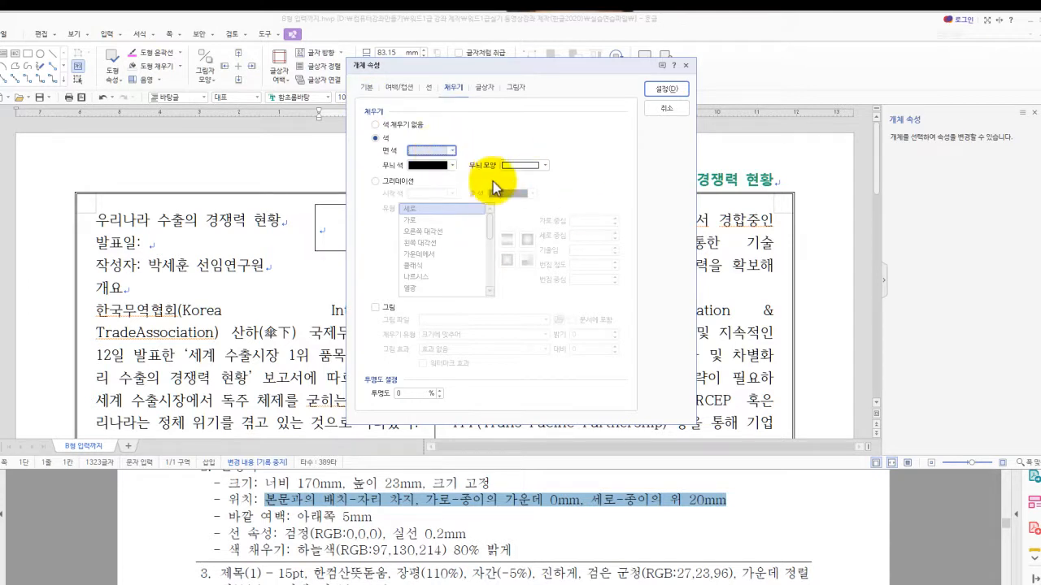
{"action": "left_click", "coordinate": [669, 90]}
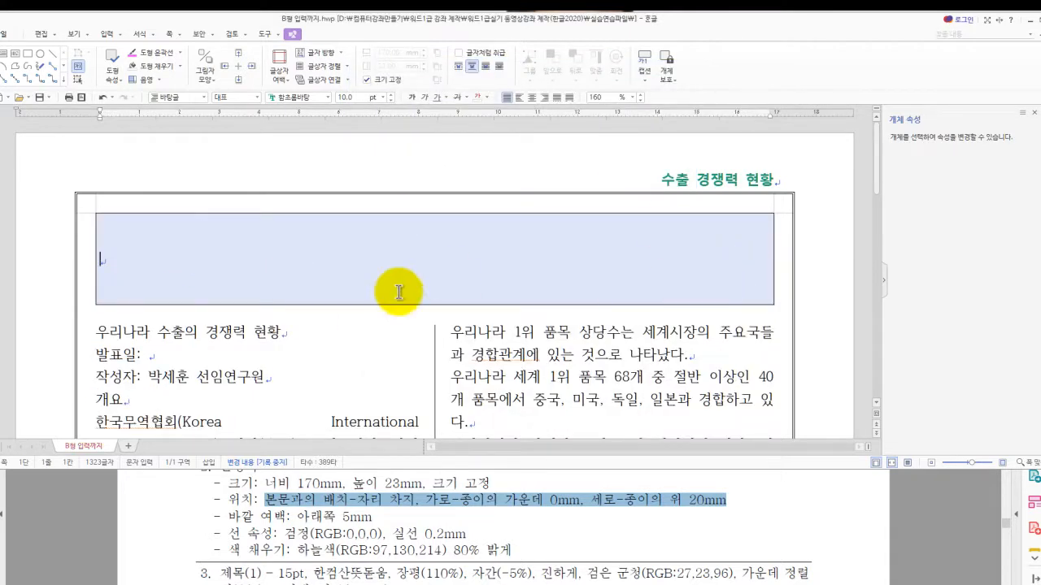
Move the title, 발표일 and 작성자 lines from the start of the body text into the text box.
{"action": "left_click_drag", "start_coordinate": [96, 332], "coordinate": [265, 376]}
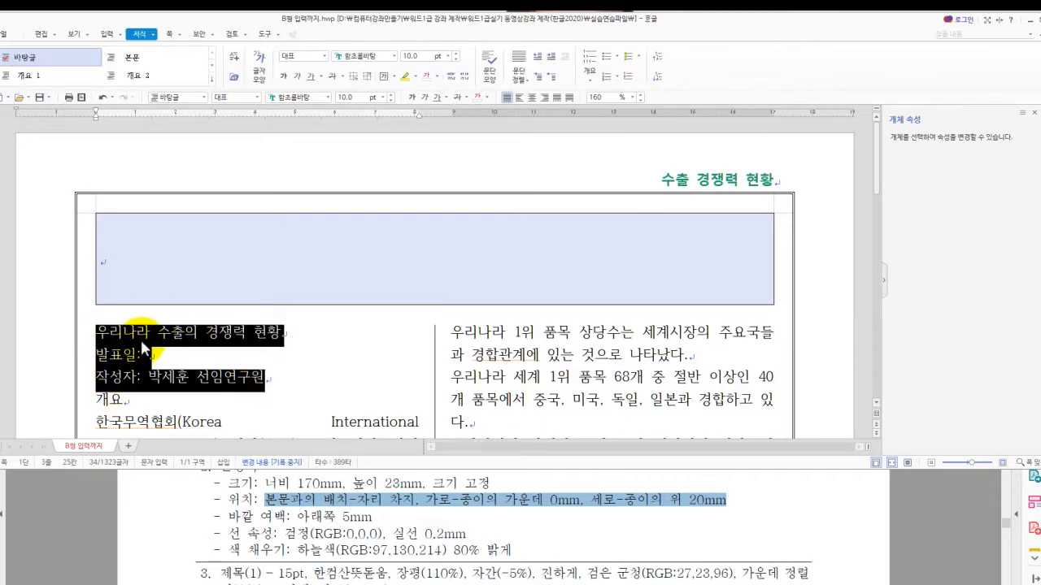
{"action": "left_click_drag", "start_coordinate": [138, 339], "coordinate": [182, 256]}
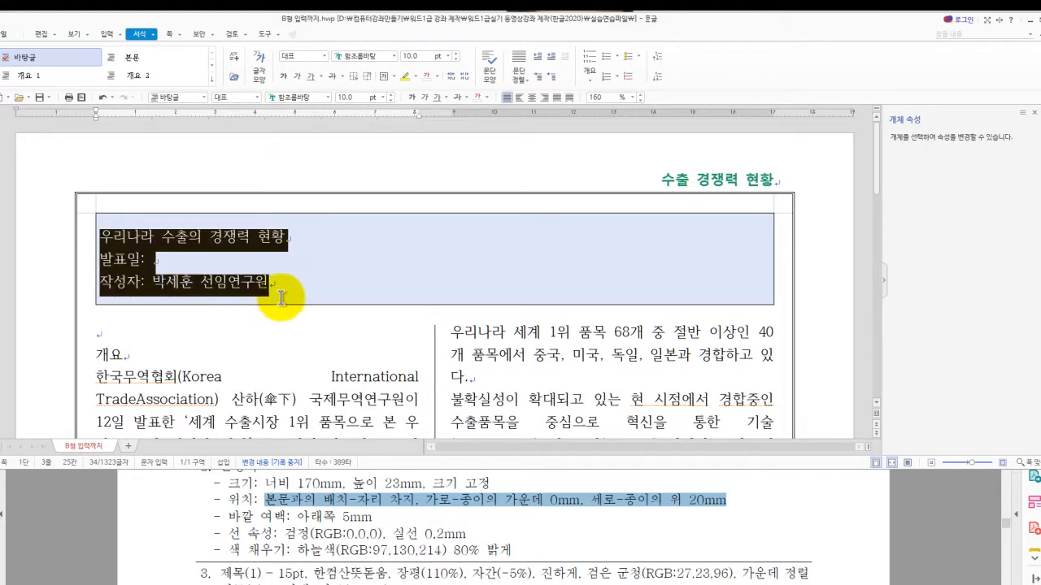
{"action": "left_click", "coordinate": [294, 236]}
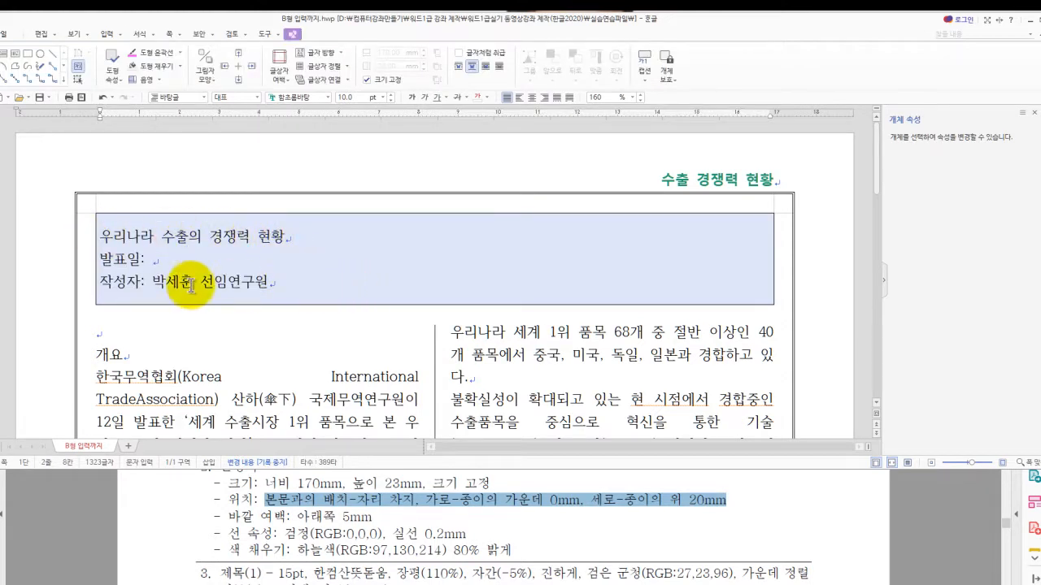
{"action": "left_click_drag", "start_coordinate": [101, 235], "coordinate": [290, 249]}
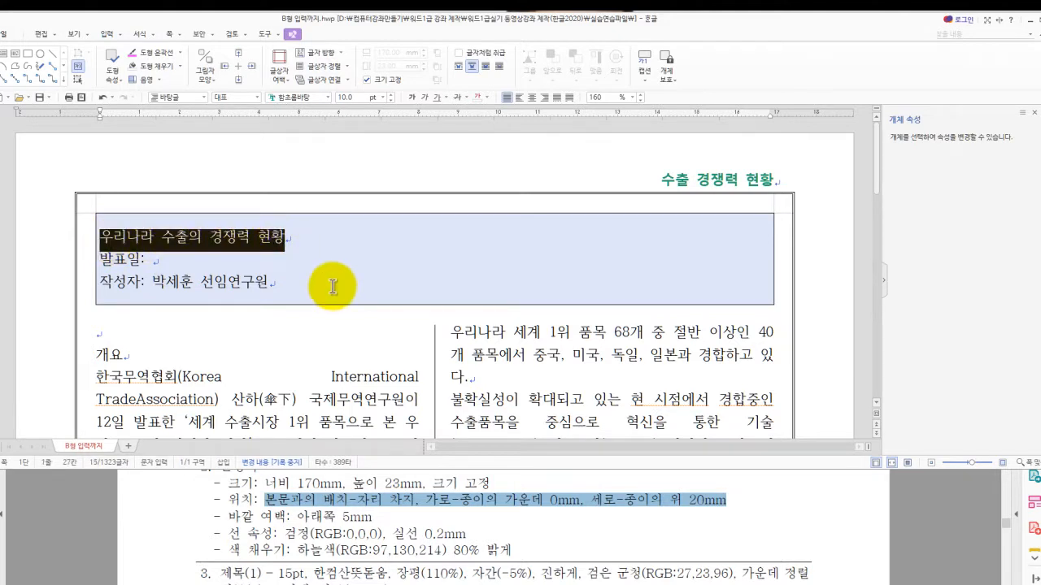
{"action": "left_click", "coordinate": [290, 256]}
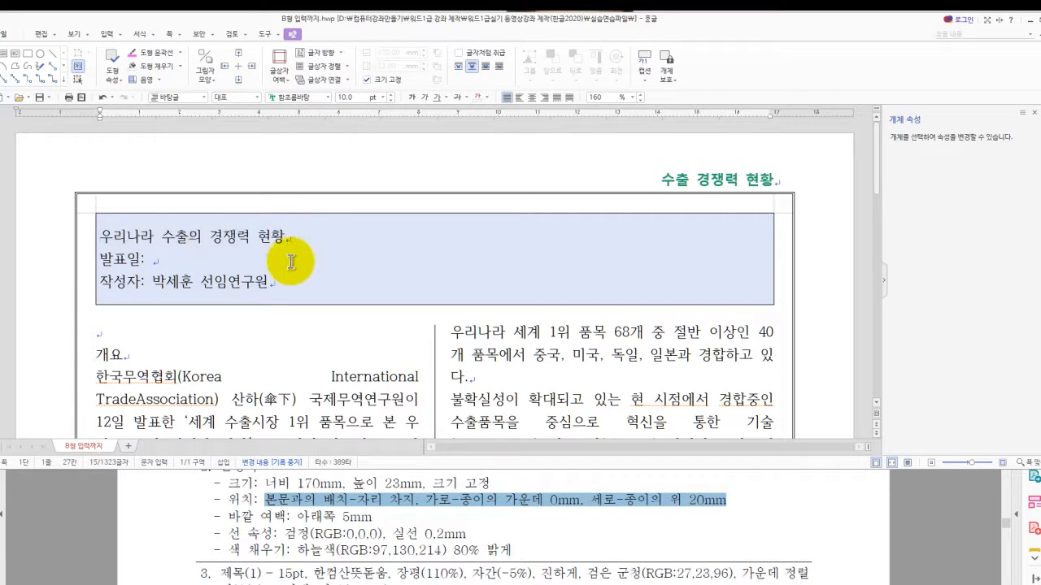
{"action": "triple_click", "coordinate": [204, 237]}
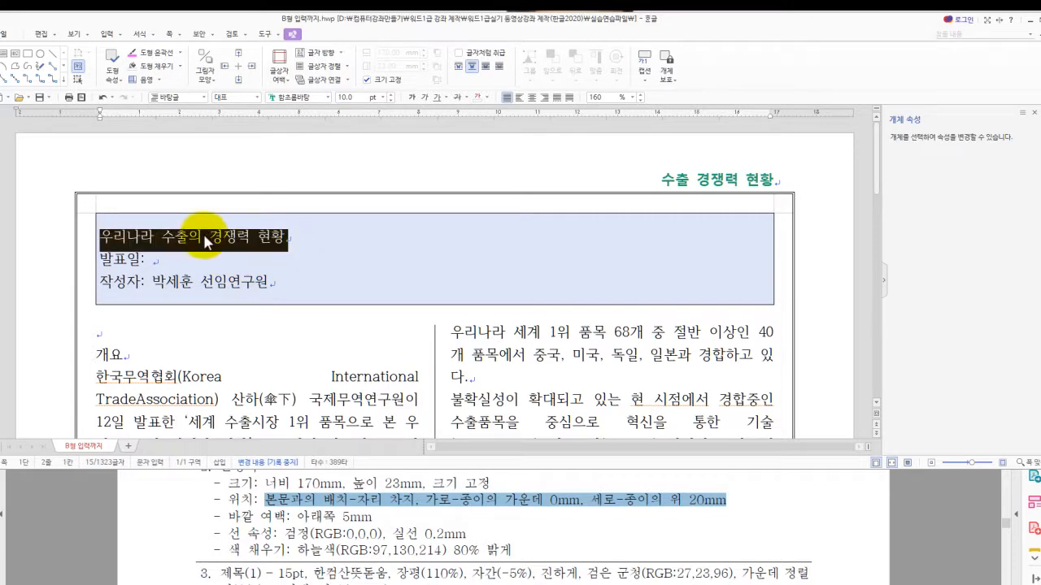
{"action": "left_click", "coordinate": [111, 258]}
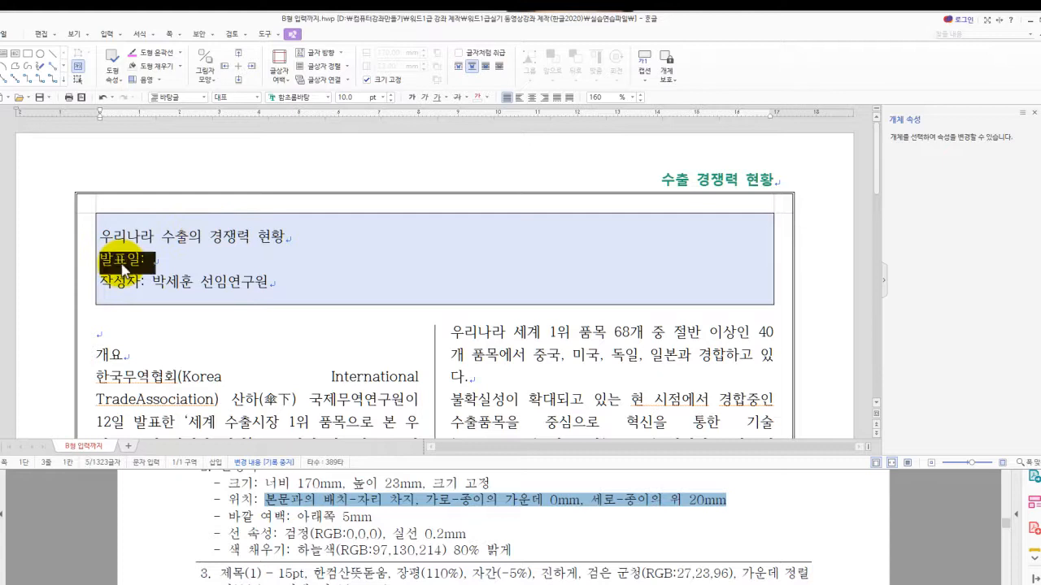
{"action": "triple_click", "coordinate": [204, 284]}
{"action": "triple_click", "coordinate": [204, 244]}
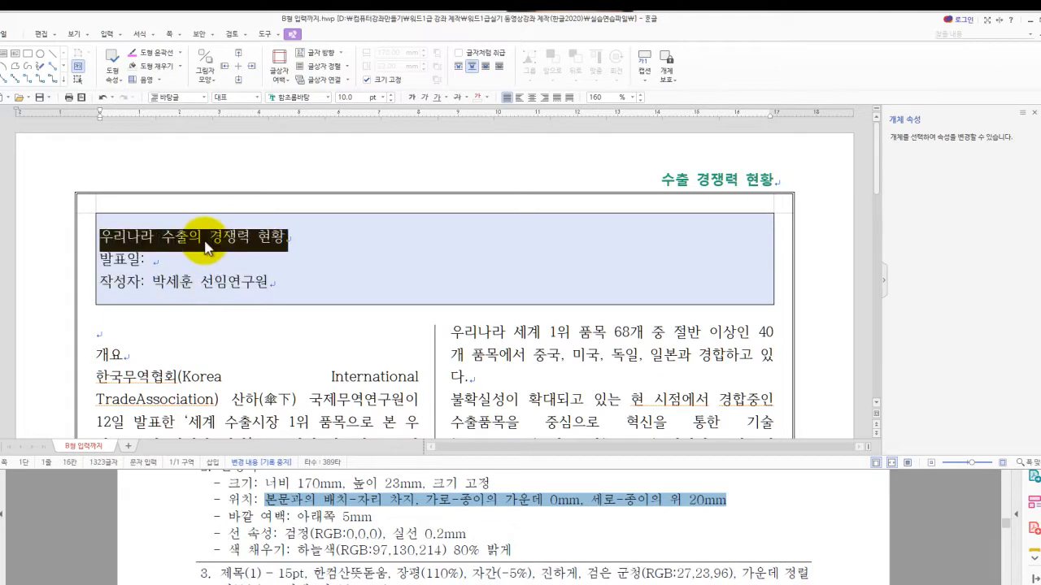
{"action": "left_click", "coordinate": [204, 248]}
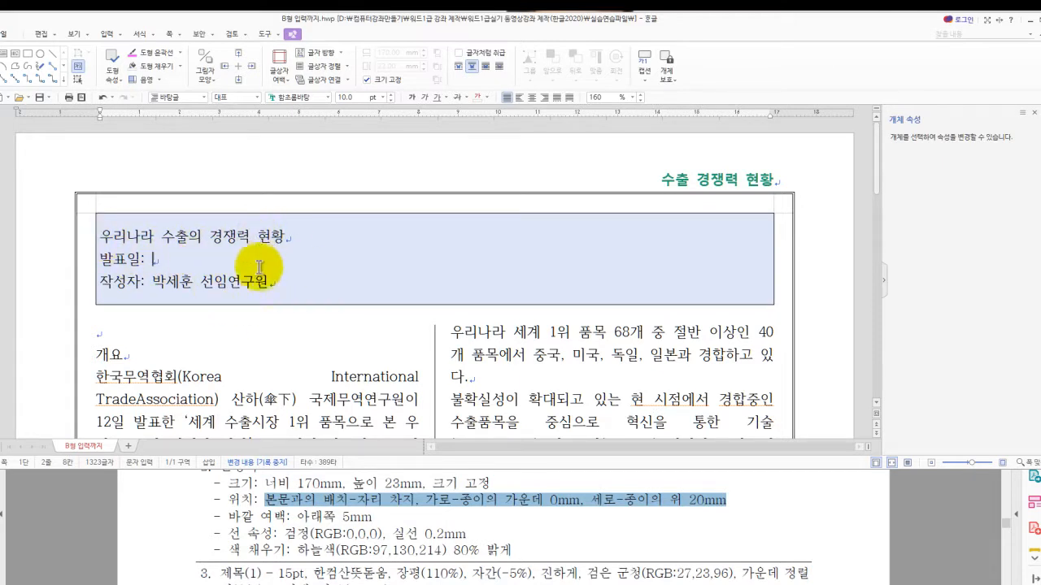
Set the base size of the title line 우리나라 수출의 경쟁력 현황 in the text box to 15 pt.
{"action": "triple_click", "coordinate": [190, 237]}
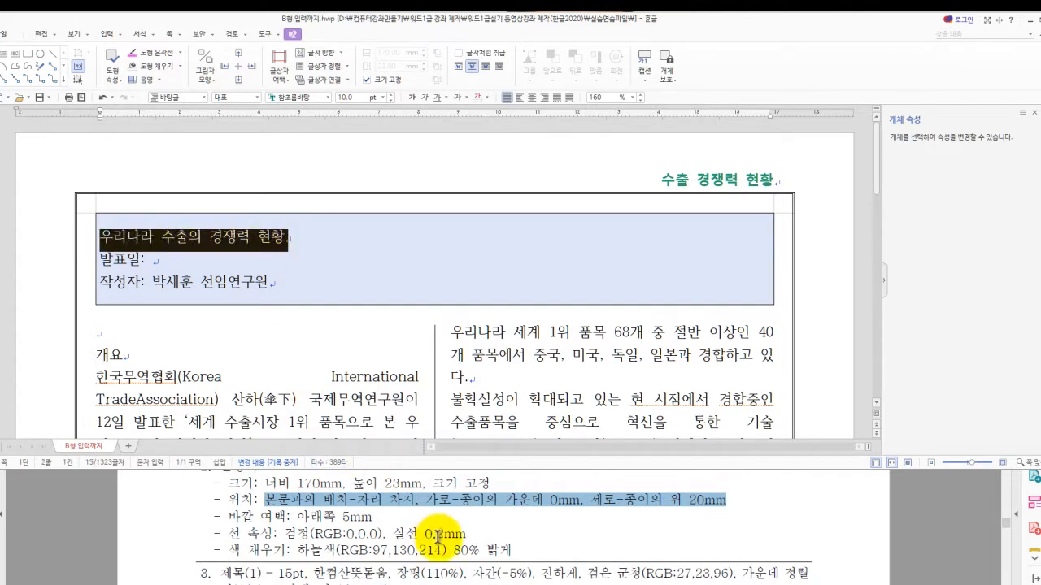
{"action": "scroll", "coordinate": [480, 535], "scroll_direction": "down", "scroll_amount": 1}
{"action": "scroll", "coordinate": [429, 530], "scroll_direction": "down", "scroll_amount": 1}
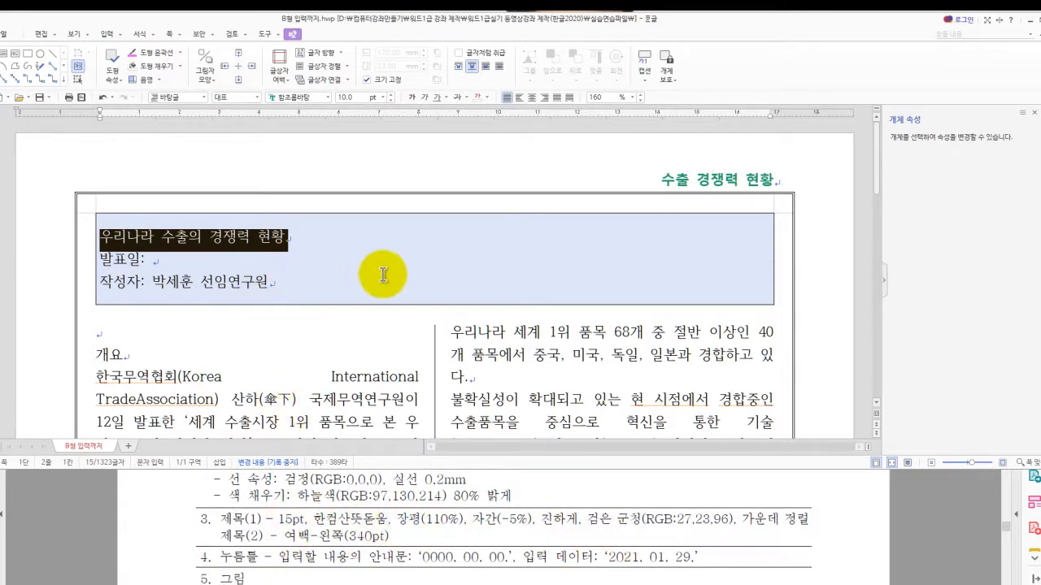
{"action": "key", "text": "alt+l"}
{"action": "left_click", "coordinate": [462, 144]}
{"action": "left_click", "coordinate": [463, 144]}
{"action": "left_click", "coordinate": [463, 144]}
{"action": "left_click", "coordinate": [462, 144]}
{"action": "left_click", "coordinate": [462, 144]}
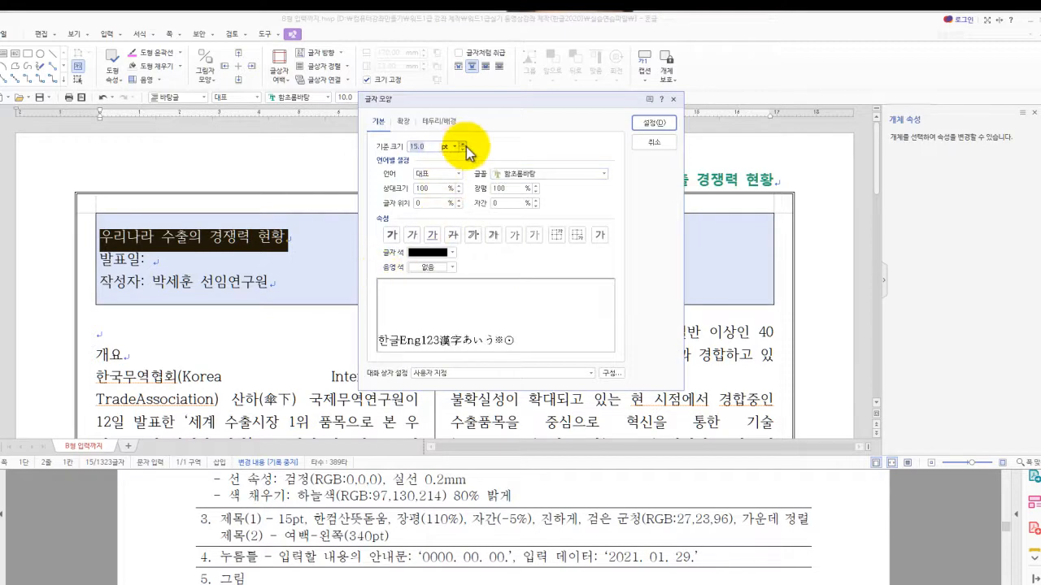
Change the title line's font to 한컴산뜻돋움.
{"action": "left_click", "coordinate": [566, 176]}
{"action": "left_click_drag", "start_coordinate": [564, 176], "coordinate": [435, 164]}
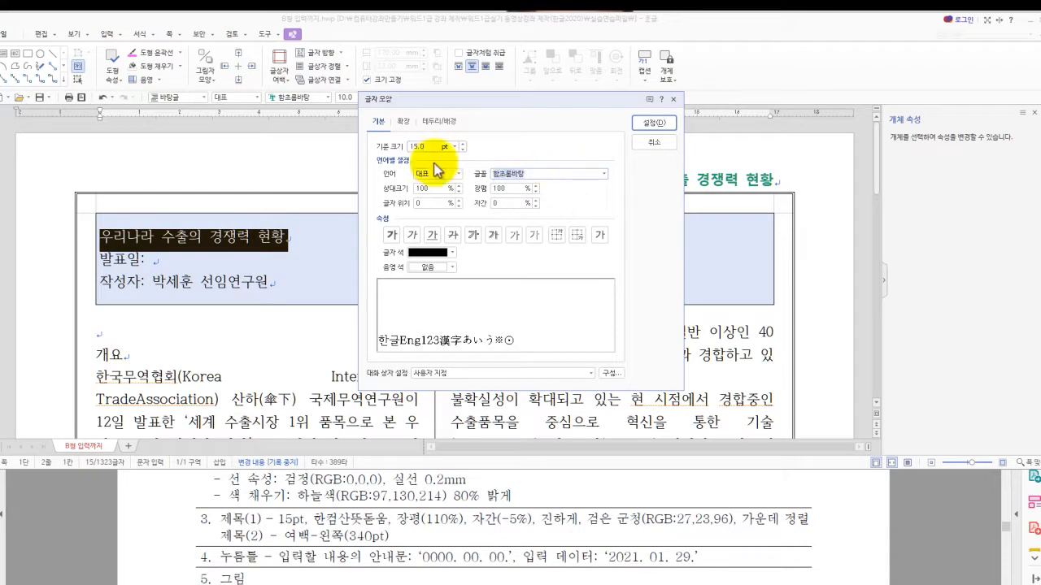
{"action": "type", "text": "ㅎ컴산"}
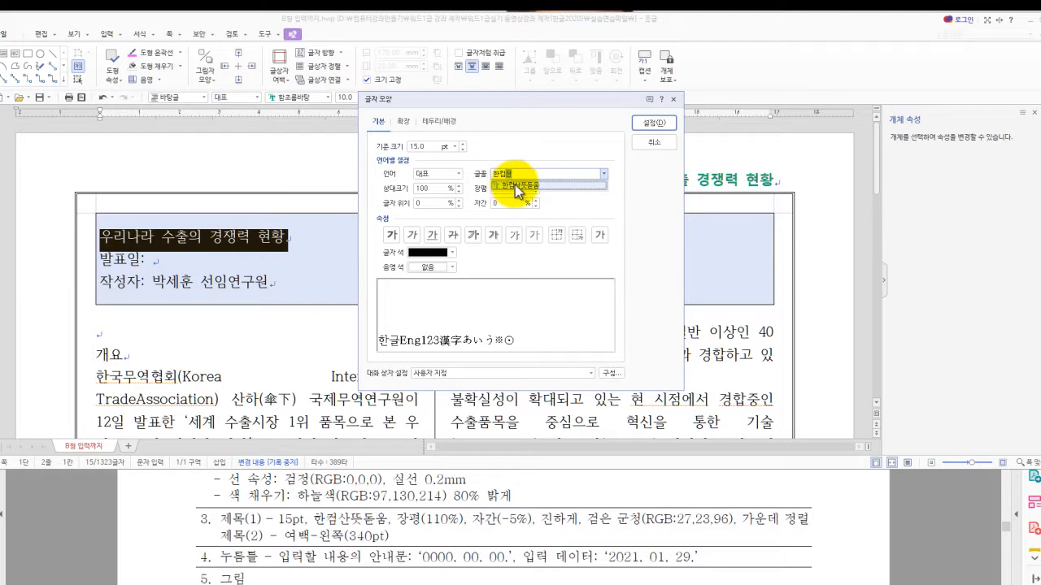
{"action": "left_click", "coordinate": [519, 185]}
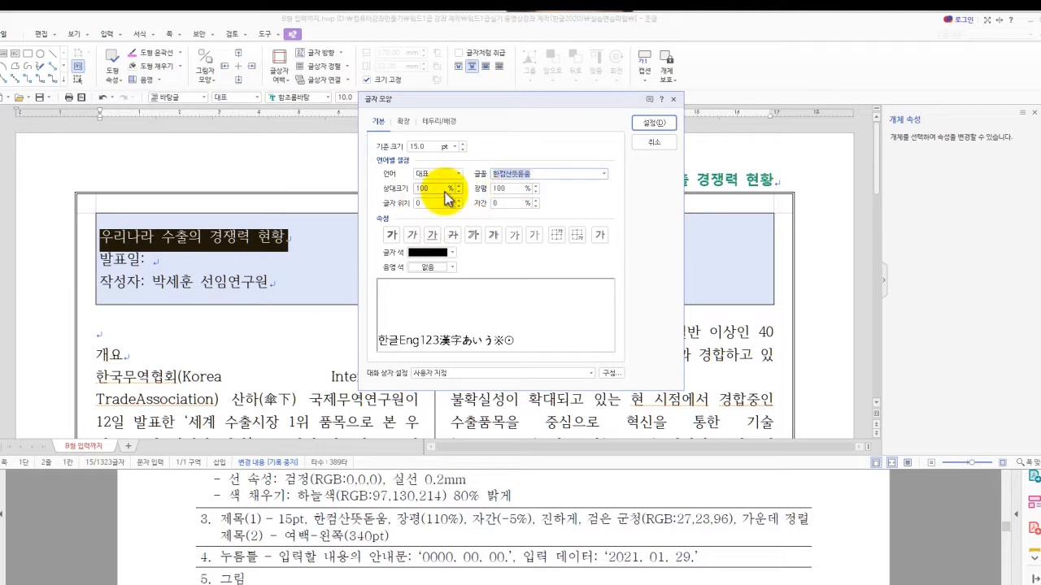
Set the title's character width (장평) to 110% and spacing (자간) to -5%, and make it bold.
{"action": "key", "text": "Tab"}
{"action": "key", "text": "Tab"}
{"action": "type", "text": "110"}
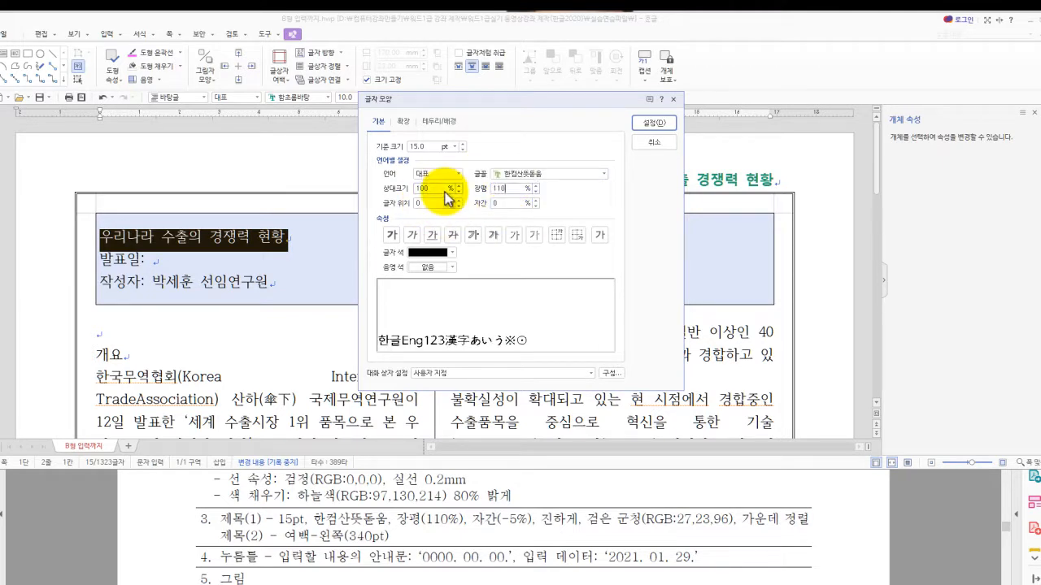
{"action": "type", "text": "-5"}
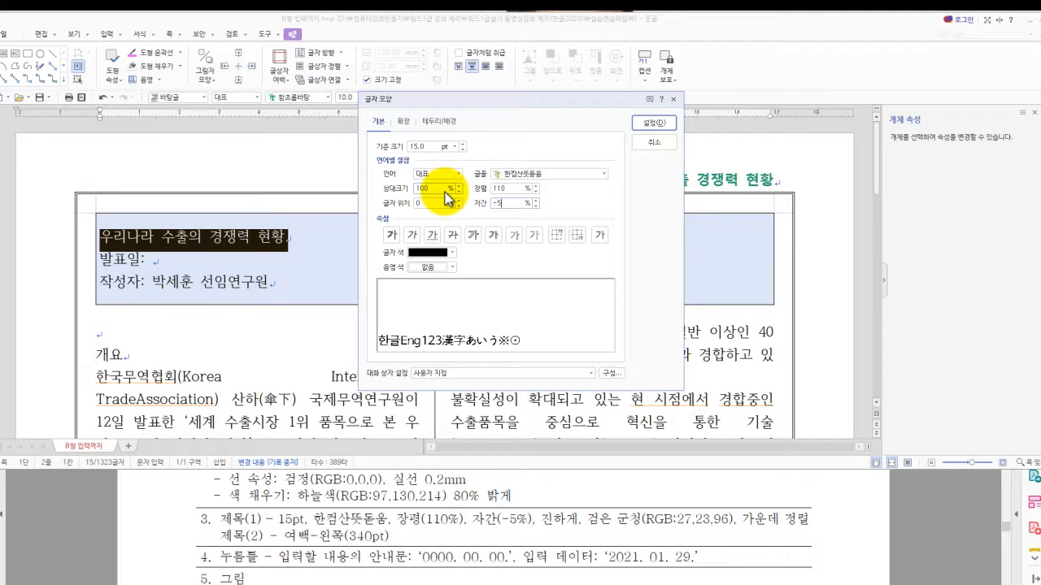
{"action": "left_click", "coordinate": [392, 235]}
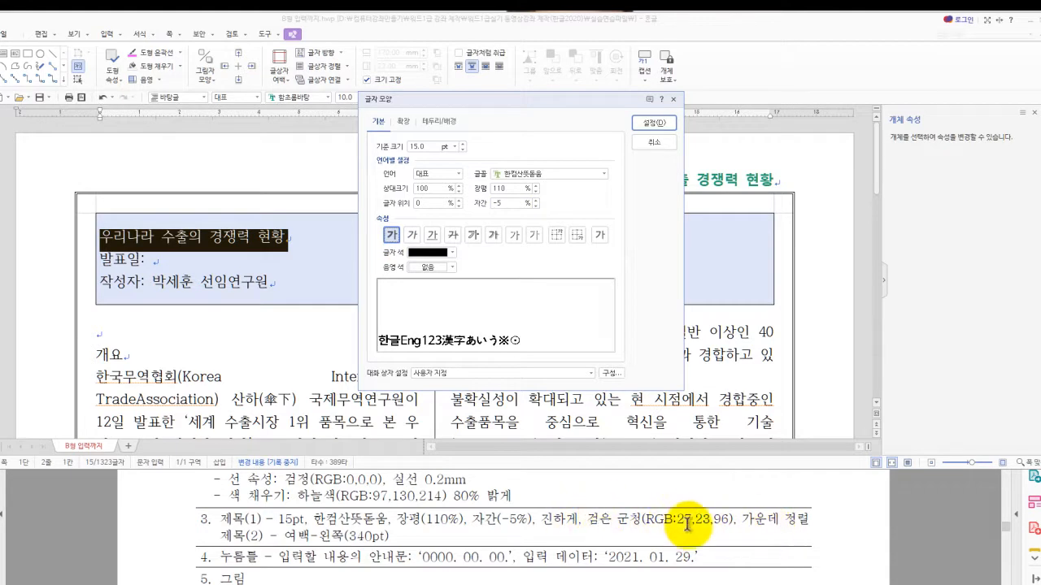
Colour the title 검은 군청 (RGB:27,23,96) from the 오피스 colour theme, apply the character format and centre the line.
{"action": "left_click", "coordinate": [454, 254]}
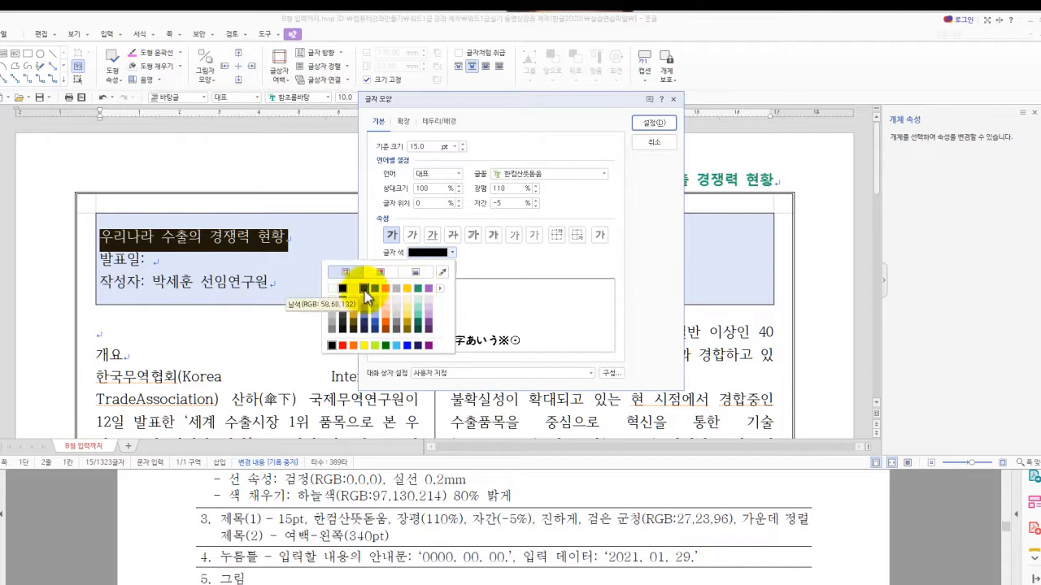
{"action": "left_click", "coordinate": [443, 291]}
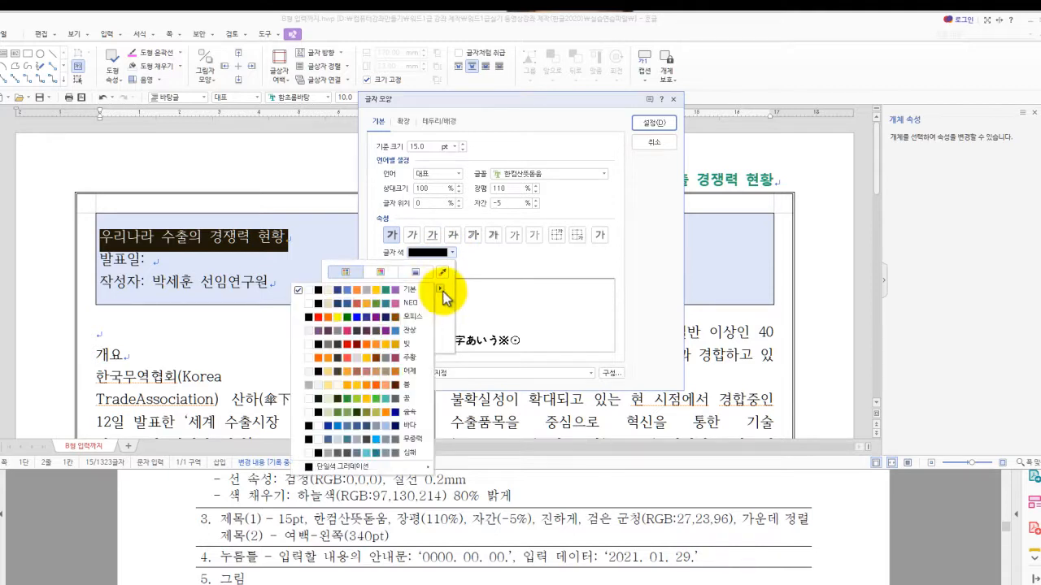
{"action": "left_click", "coordinate": [441, 290]}
{"action": "left_click", "coordinate": [440, 290]}
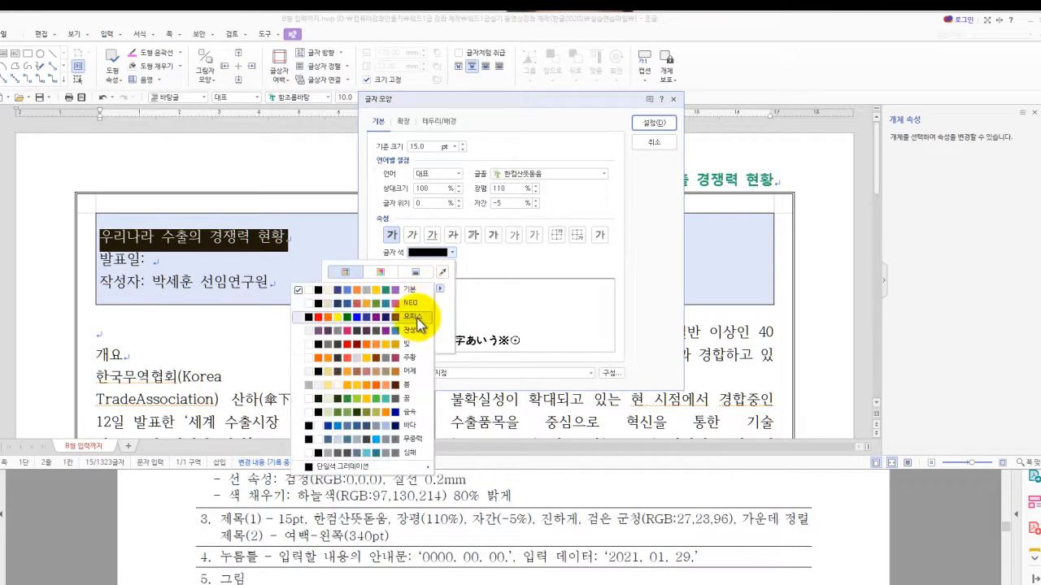
{"action": "left_click", "coordinate": [410, 317]}
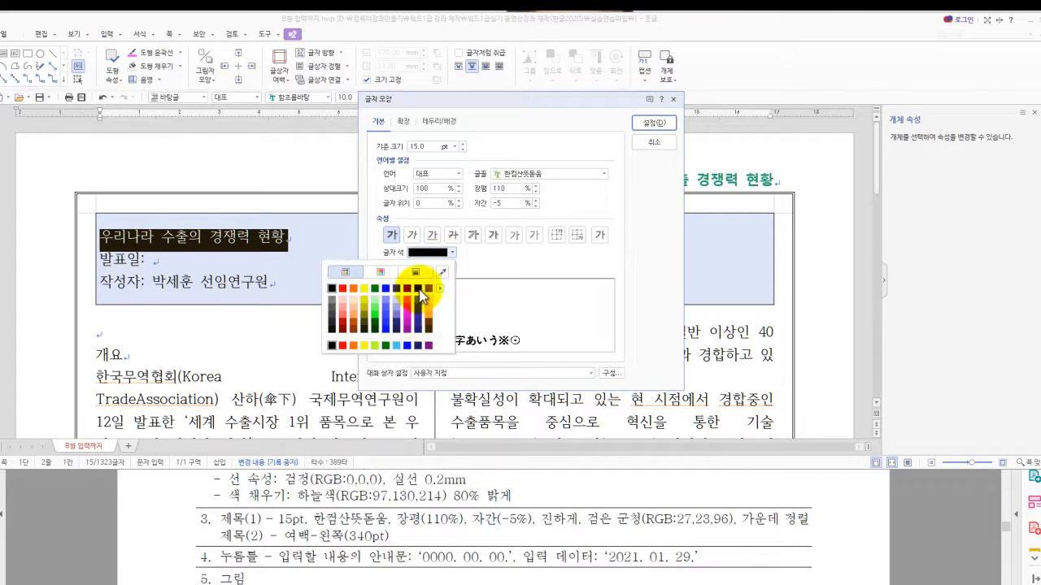
{"action": "left_click", "coordinate": [495, 265]}
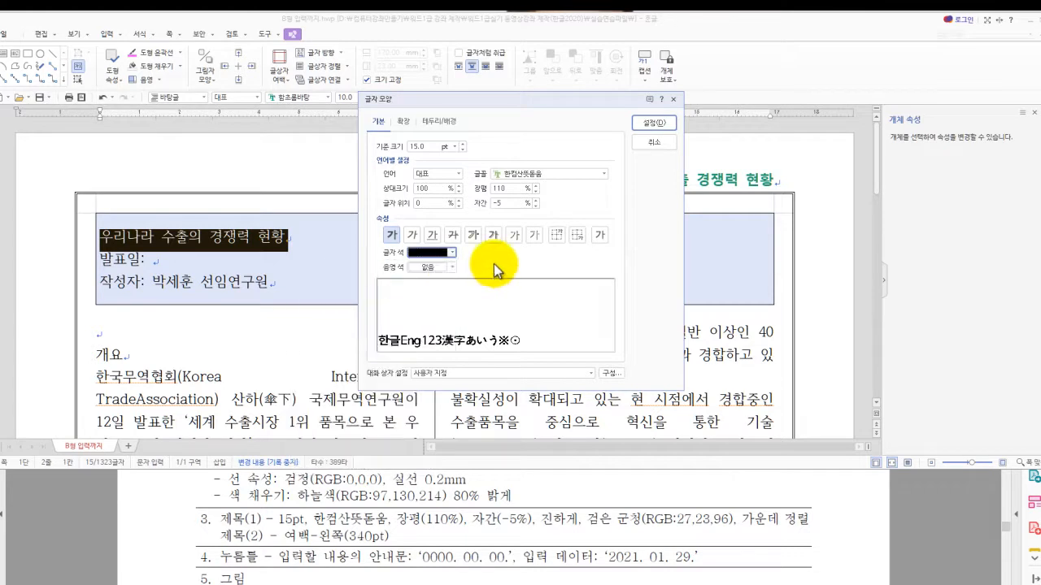
{"action": "left_click", "coordinate": [453, 253]}
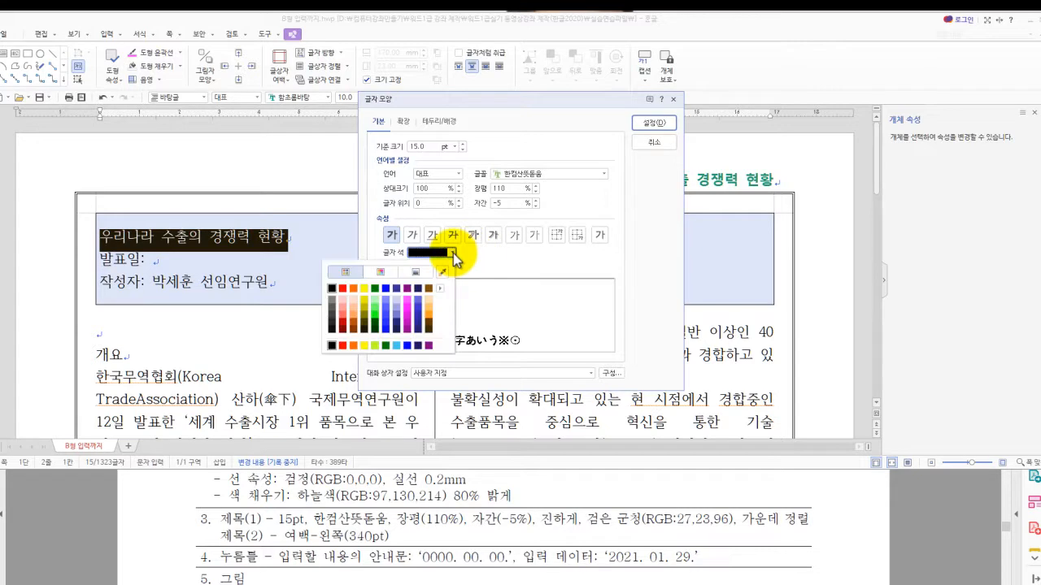
{"action": "left_click", "coordinate": [417, 290]}
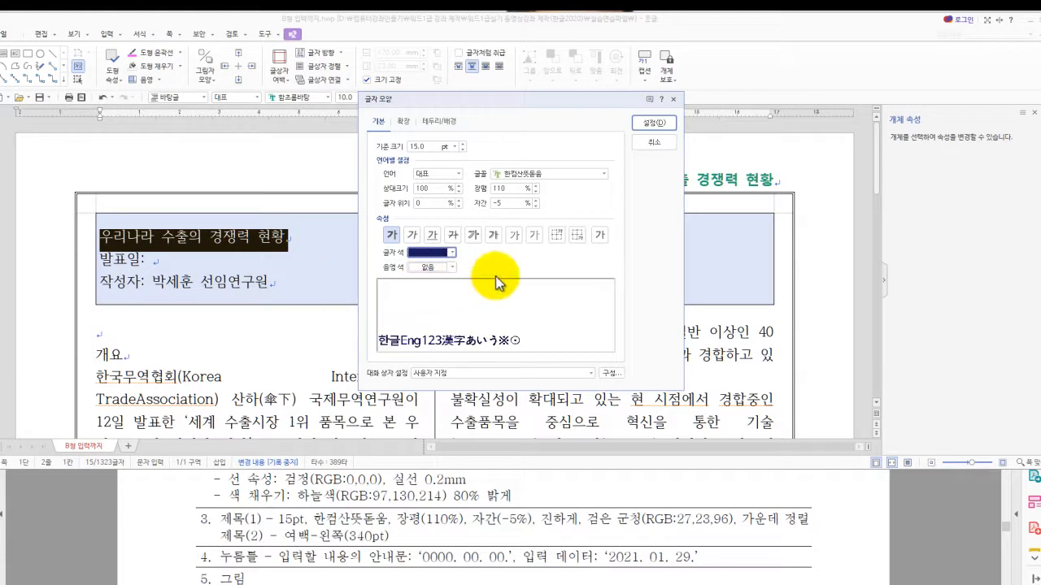
{"action": "left_click", "coordinate": [656, 123]}
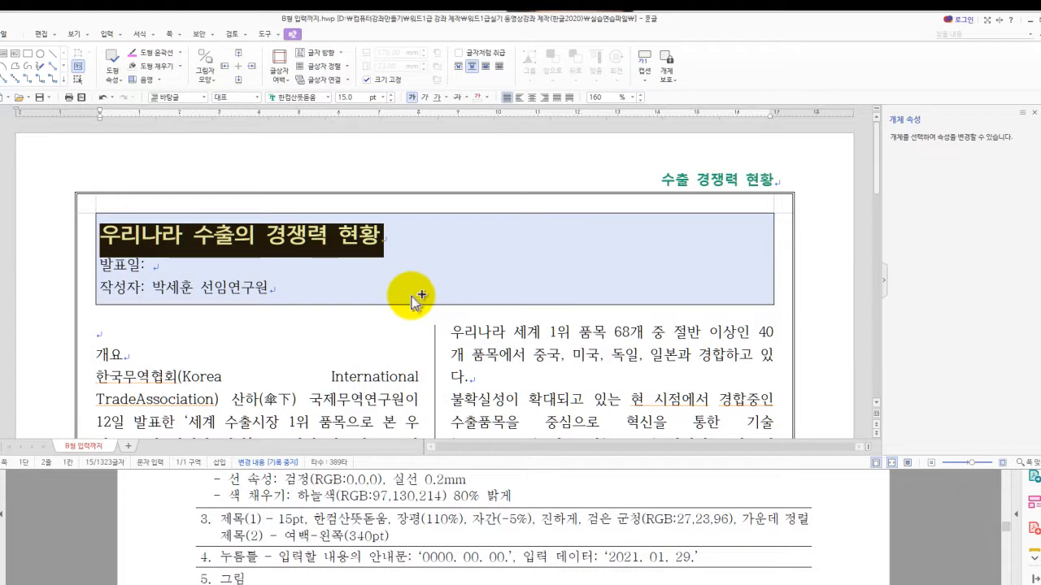
{"action": "key", "text": "ctrl+shift+c"}
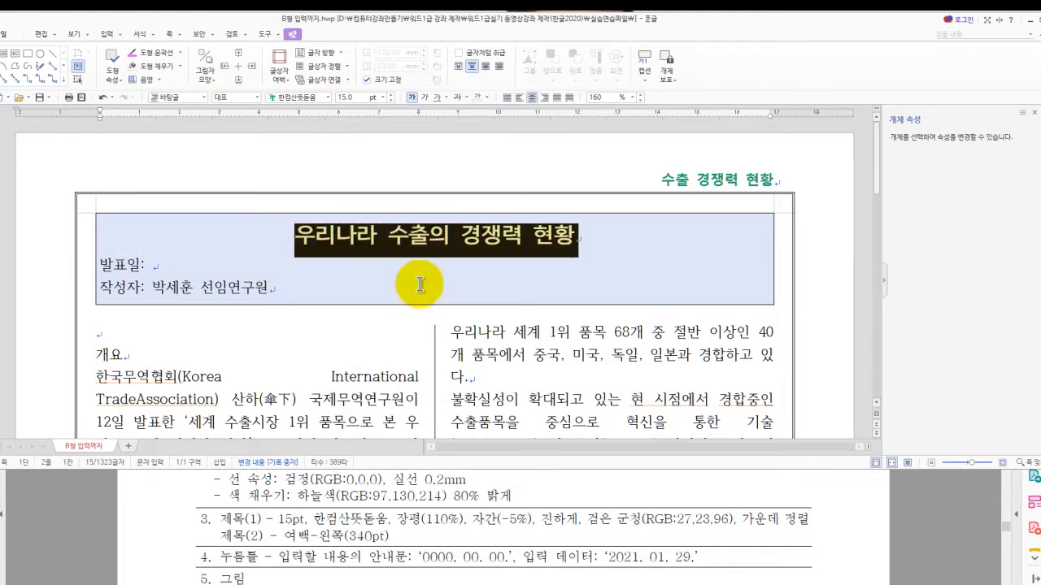
{"action": "left_click", "coordinate": [415, 284]}
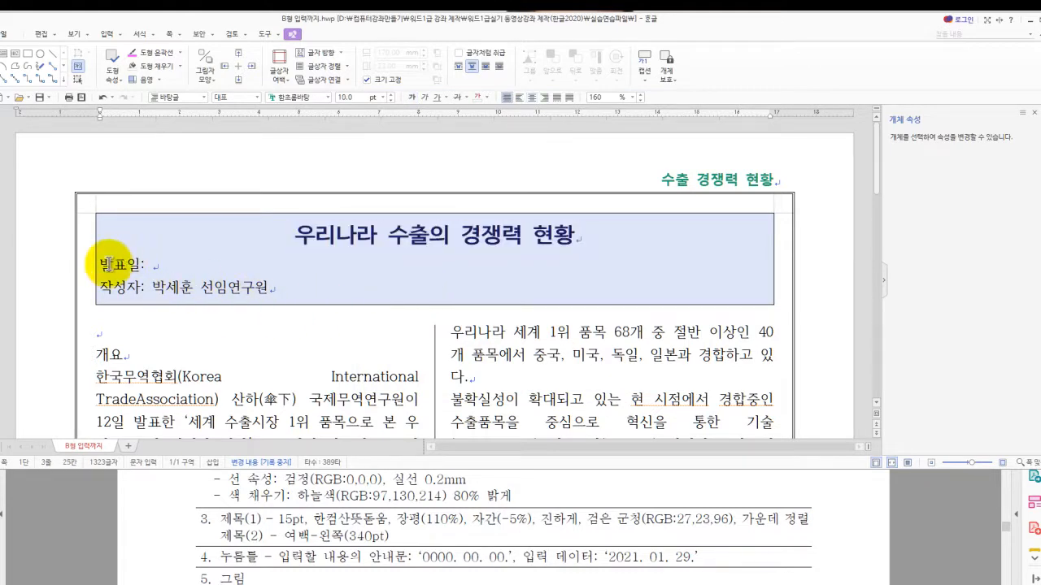
Set the left paragraph margin (여백-왼쪽) of the 발표일 and 작성자 lines in the title text box to 340 pt.
{"action": "left_click_drag", "start_coordinate": [222, 536], "coordinate": [390, 536]}
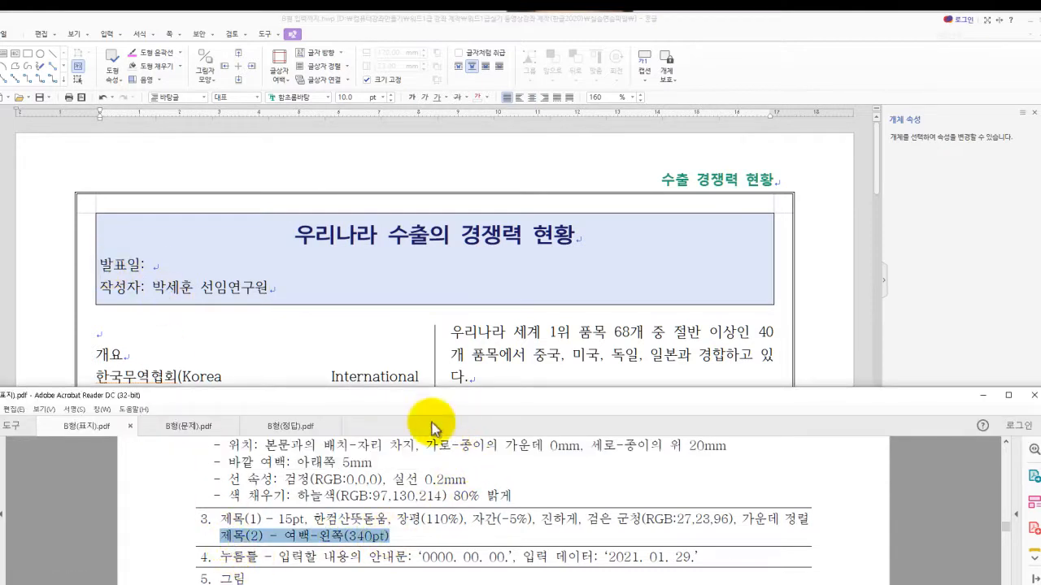
{"action": "left_click", "coordinate": [242, 285]}
{"action": "left_click_drag", "start_coordinate": [98, 265], "coordinate": [274, 303]}
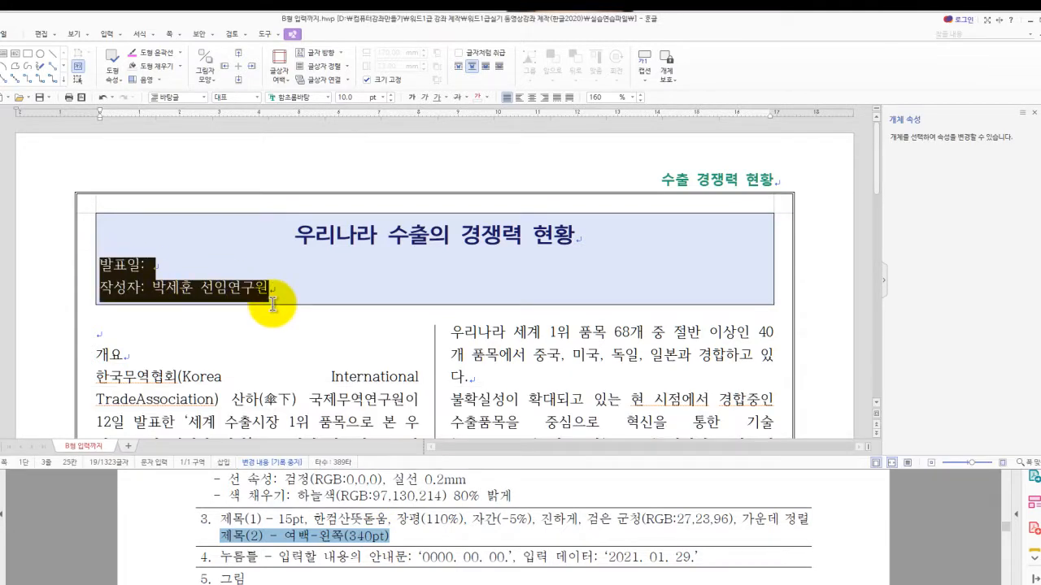
{"action": "left_click", "coordinate": [190, 265]}
{"action": "left_click_drag", "start_coordinate": [140, 263], "coordinate": [151, 304]}
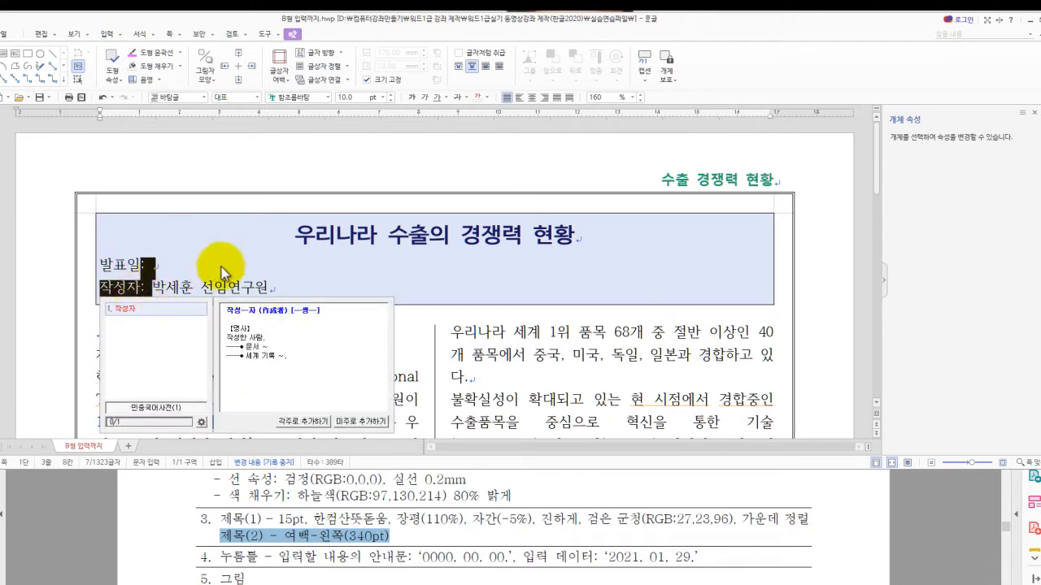
{"action": "key", "text": "alt+t"}
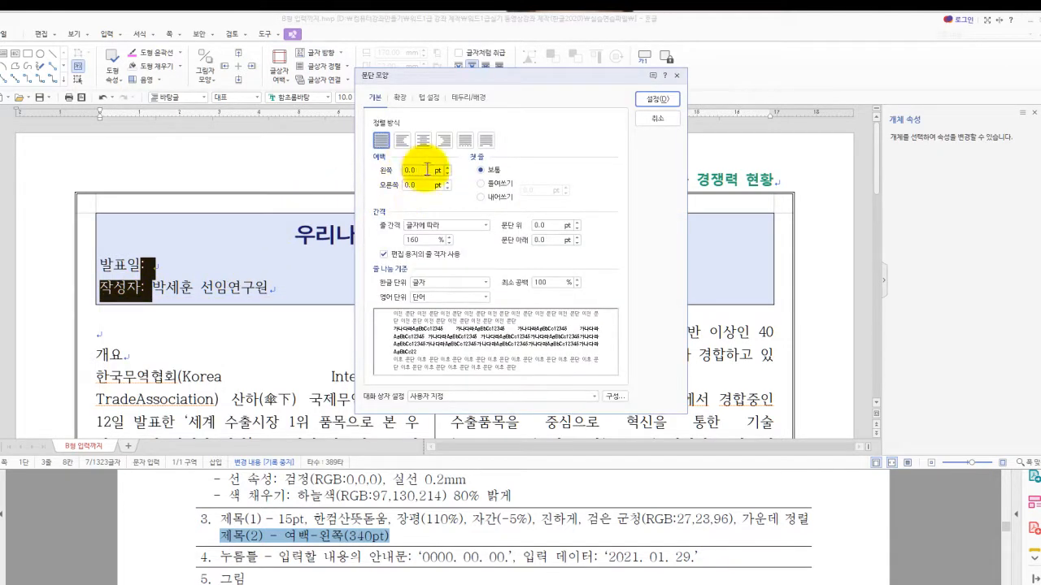
{"action": "key", "text": "alt"}
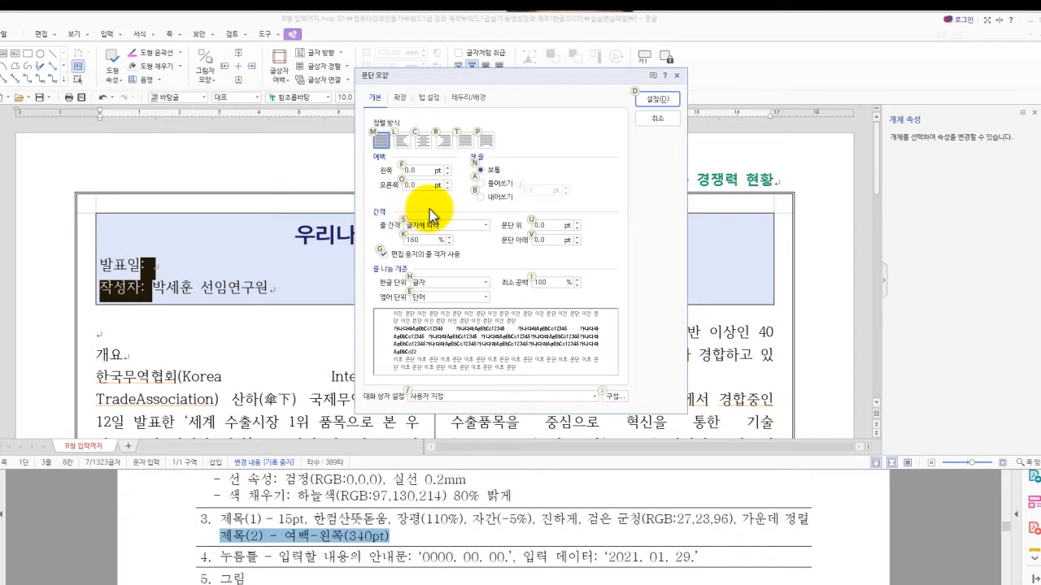
{"action": "key", "text": "alt+f"}
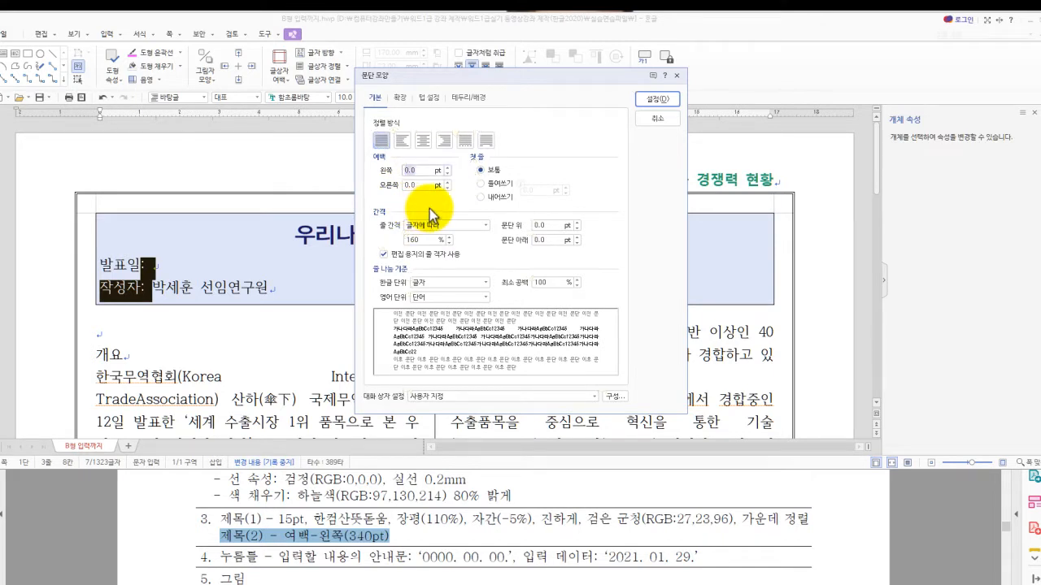
{"action": "type", "text": "340"}
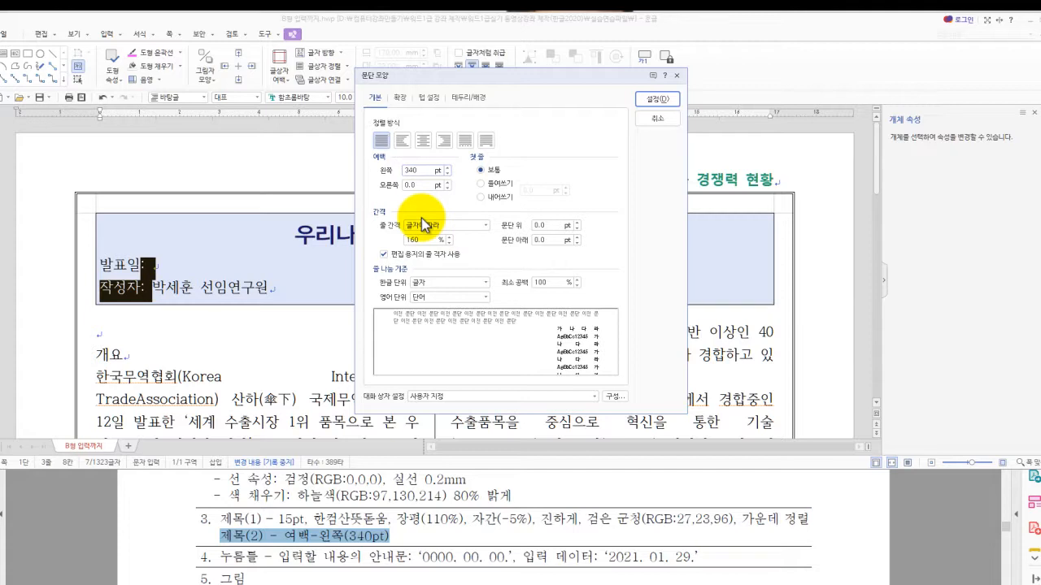
{"action": "key", "text": "Return"}
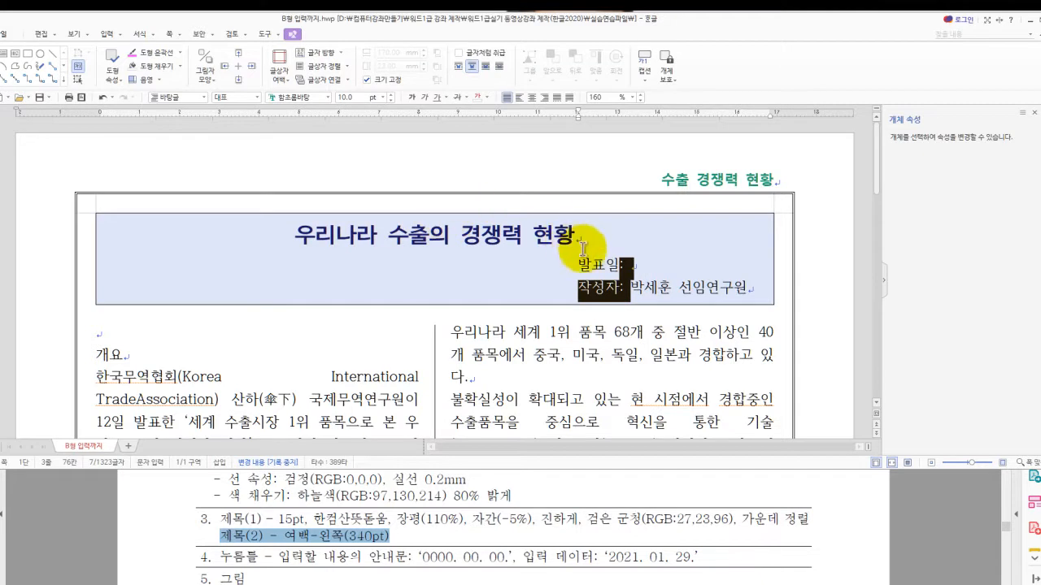
Insert a 누름틀 field after 발표일: with the guide text 0000. 00. 00.
{"action": "left_click", "coordinate": [628, 266]}
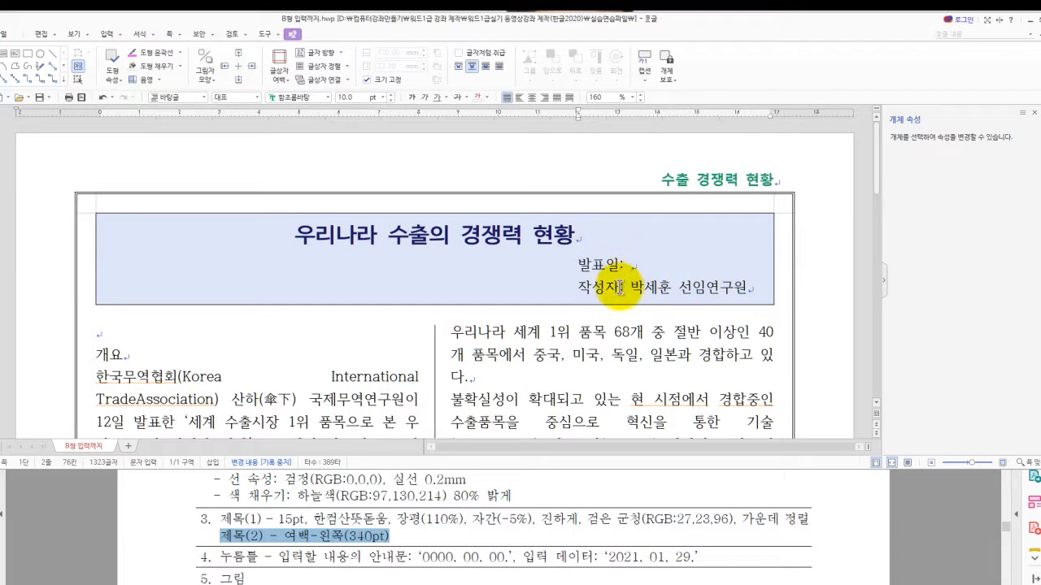
{"action": "key", "text": "ctrl+k"}
{"action": "key", "text": "e"}
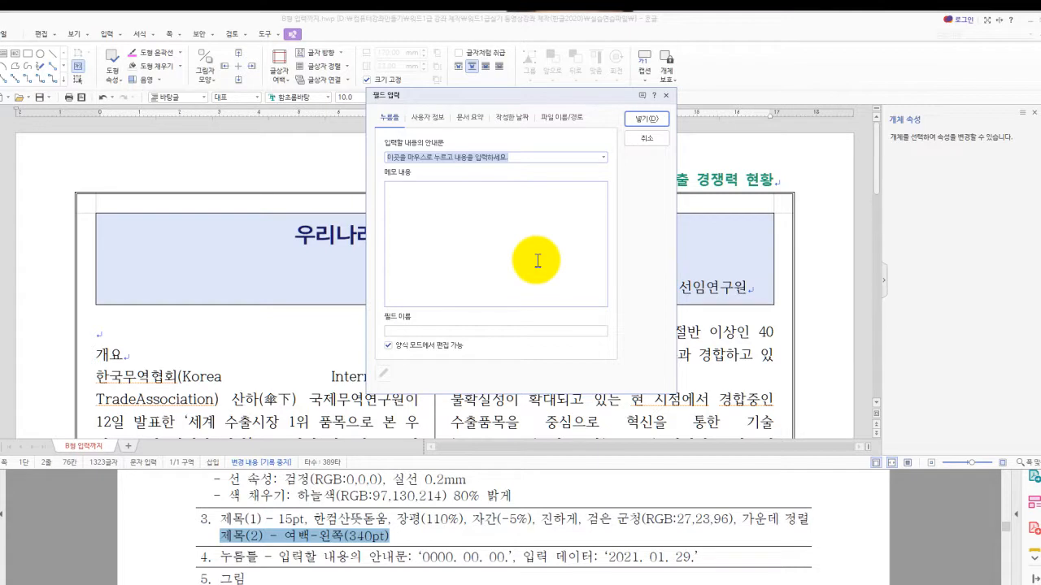
{"action": "type", "text": "0000. 00. 00."}
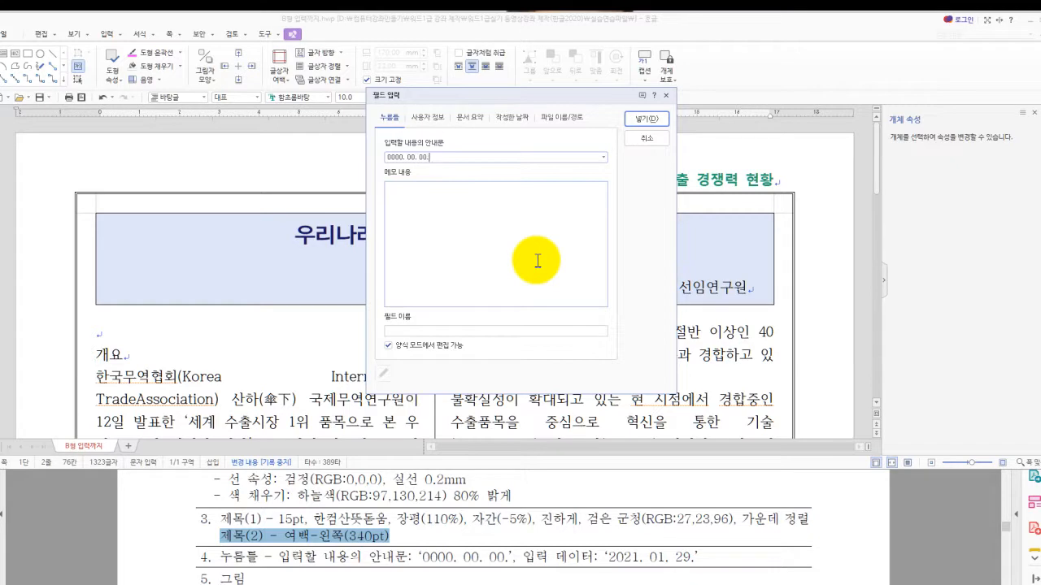
{"action": "key", "text": "Return"}
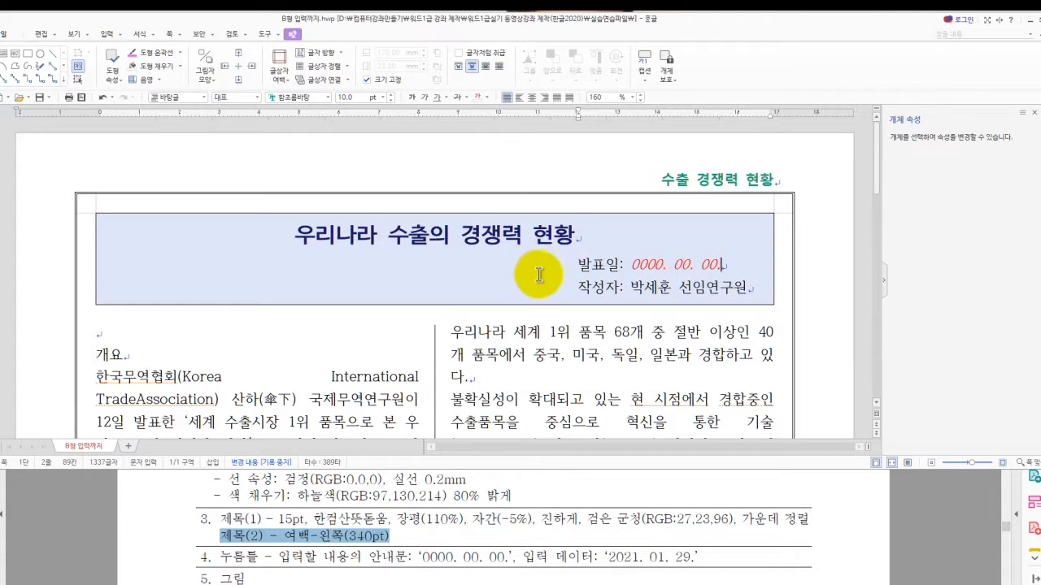
Fill the 발표일 field with the date 2021. 01. 29. as given in the PDF instructions.
{"action": "left_click", "coordinate": [652, 265]}
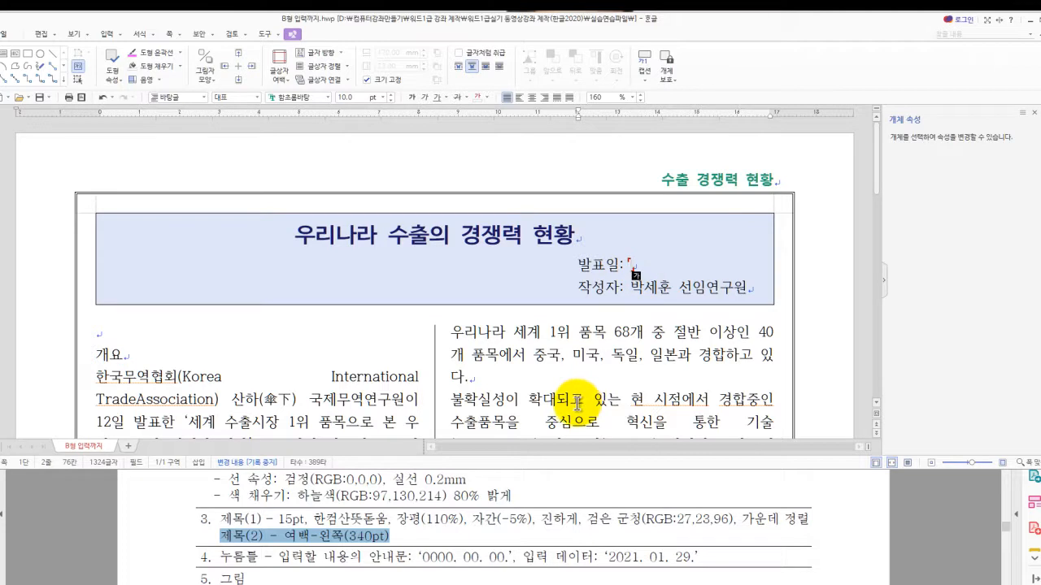
{"action": "left_click_drag", "start_coordinate": [608, 558], "coordinate": [693, 557]}
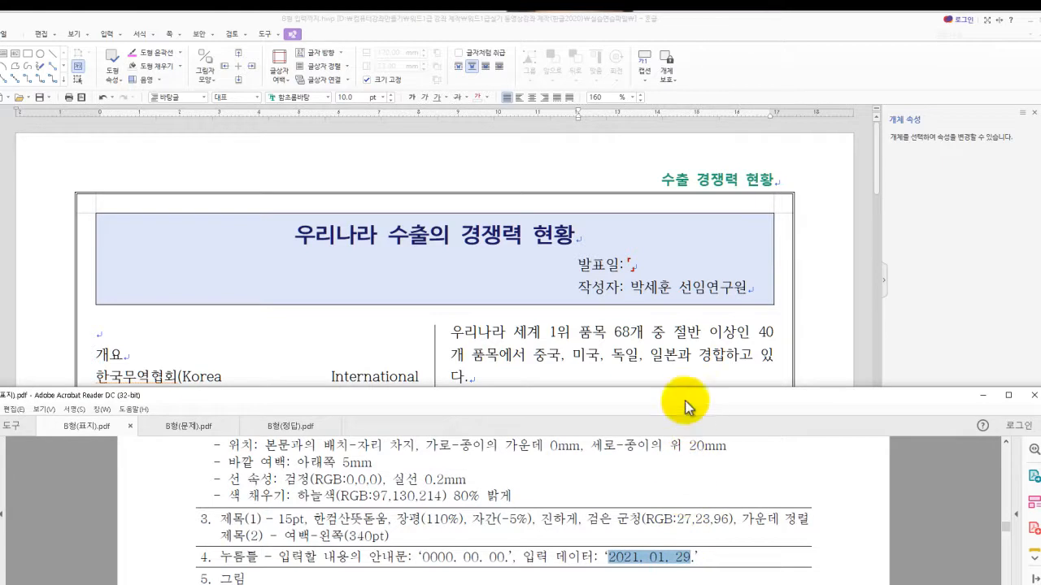
{"action": "left_click", "coordinate": [633, 265]}
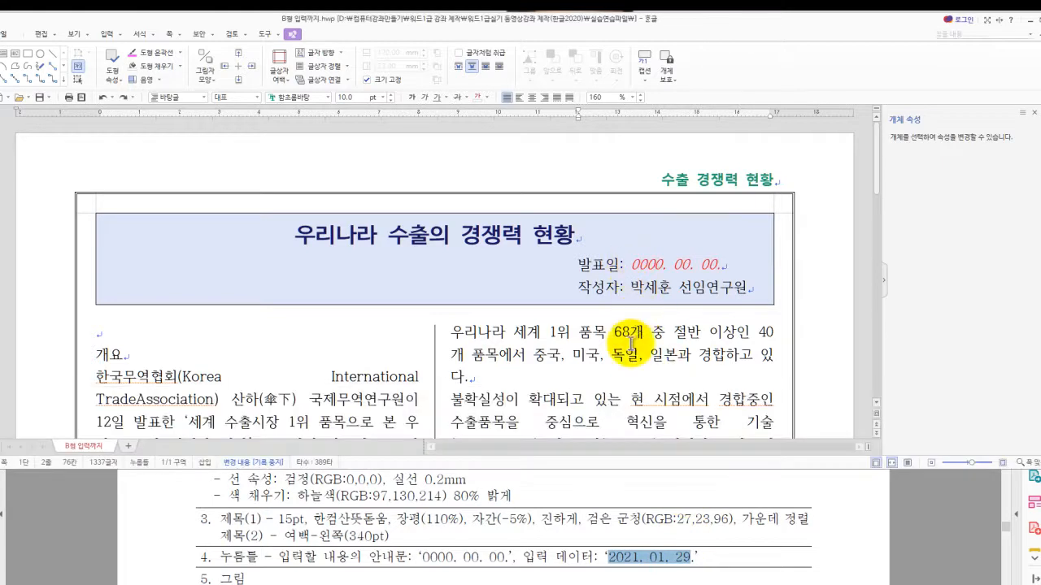
{"action": "left_click", "coordinate": [635, 265]}
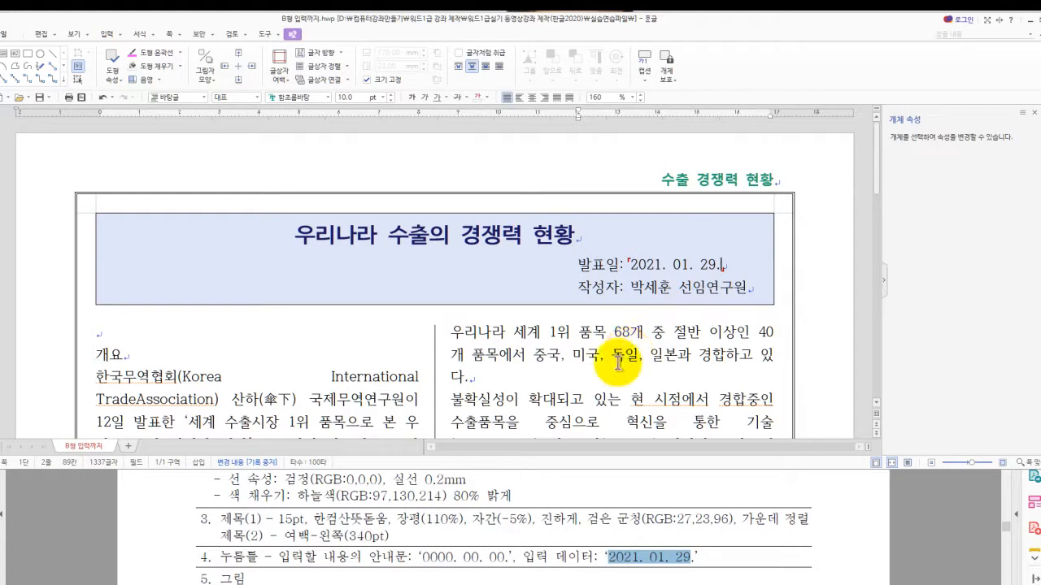
{"action": "key", "text": "Hangul"}
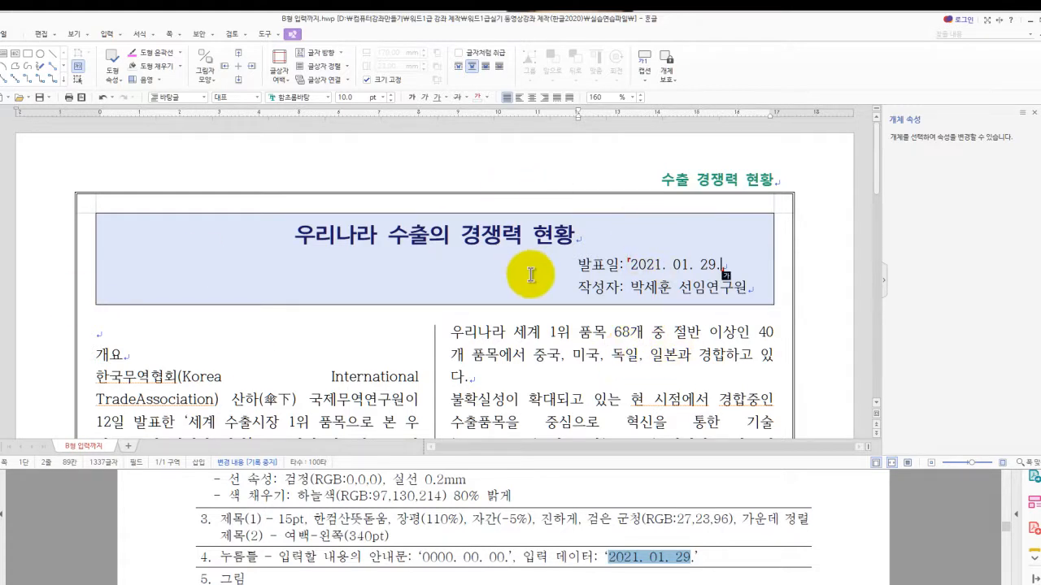
{"action": "left_click", "coordinate": [580, 276]}
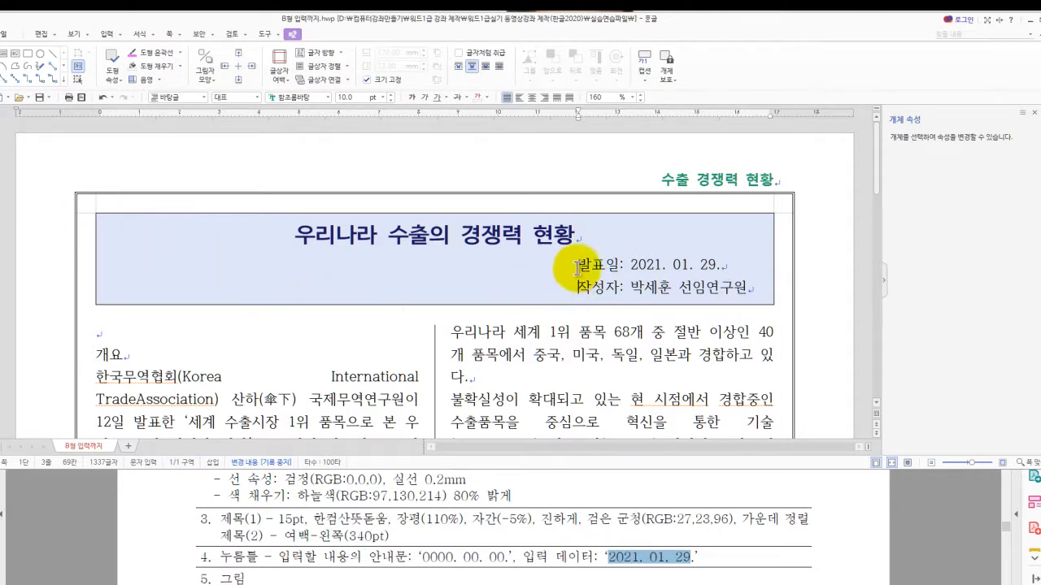
{"action": "left_click", "coordinate": [446, 340]}
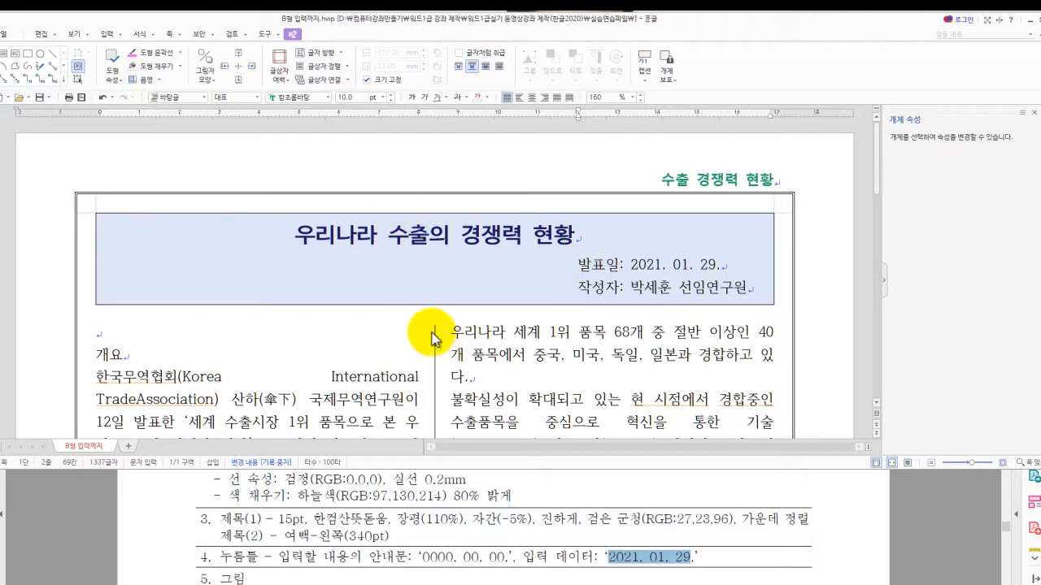
Check the picture instructions in the PDF and insert the picture 20200501_000040(1) from the 문서 folder into the title text box.
{"action": "key", "text": "ctrl+n"}
{"action": "key", "text": "i"}
{"action": "scroll", "coordinate": [209, 174], "scroll_direction": "down", "scroll_amount": 3}
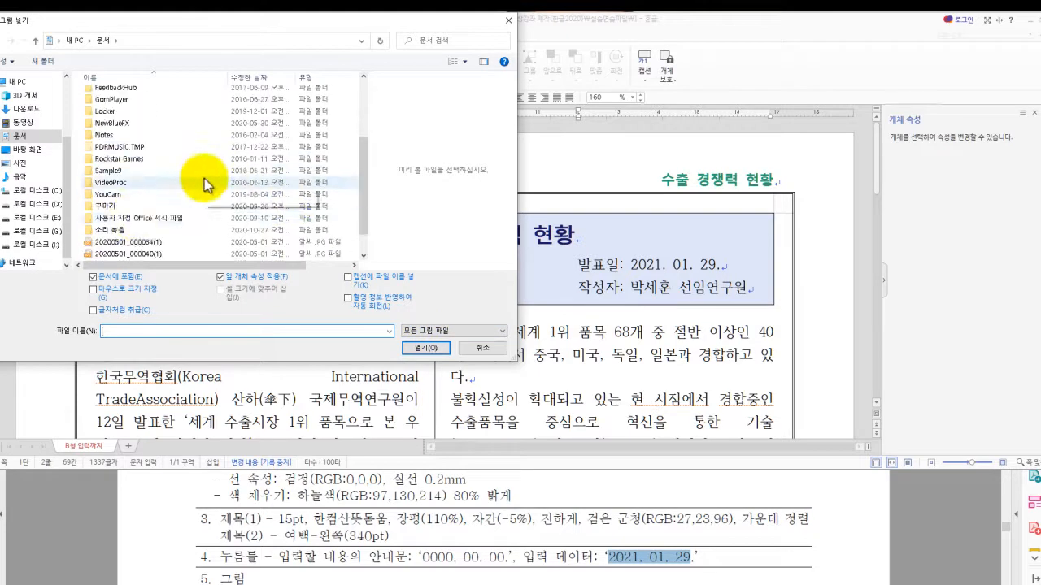
{"action": "scroll", "coordinate": [319, 230], "scroll_direction": "down", "scroll_amount": 1}
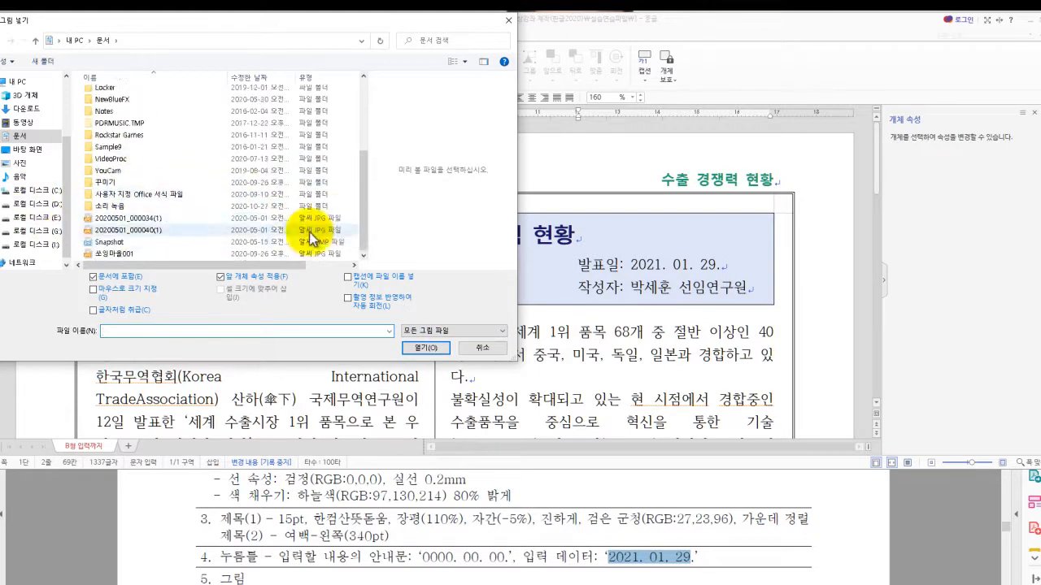
{"action": "left_click", "coordinate": [414, 526]}
{"action": "scroll", "coordinate": [415, 527], "scroll_direction": "down", "scroll_amount": 2}
{"action": "scroll", "coordinate": [410, 527], "scroll_direction": "down", "scroll_amount": 2}
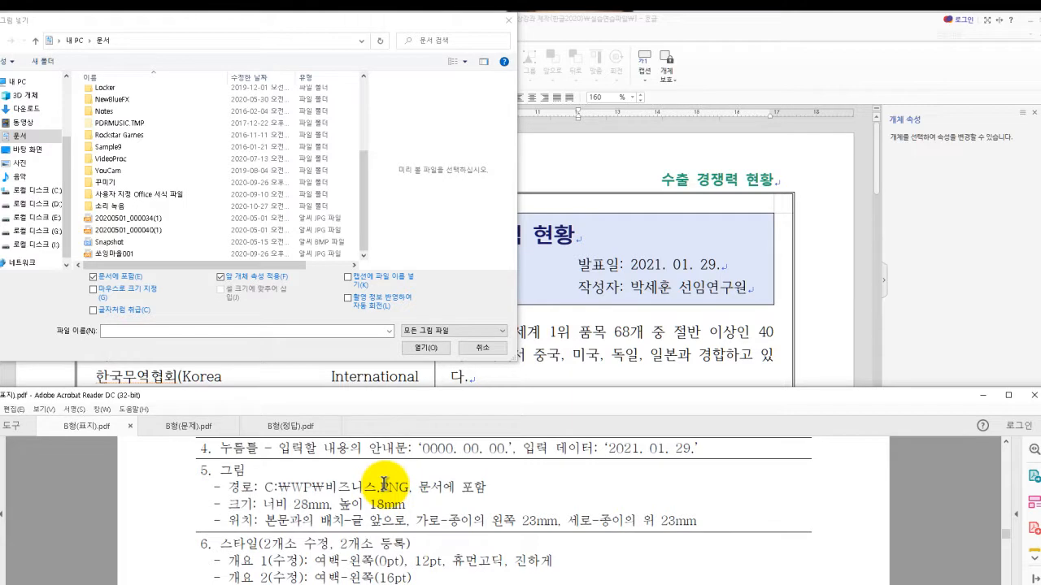
{"action": "left_click_drag", "start_coordinate": [388, 486], "coordinate": [405, 486]}
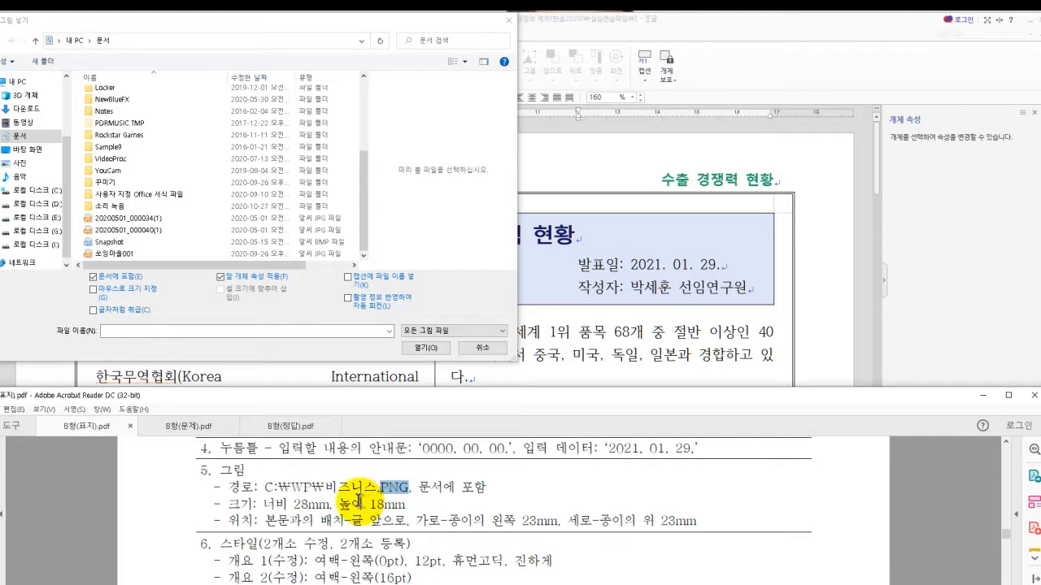
{"action": "left_click_drag", "start_coordinate": [324, 487], "coordinate": [412, 487]}
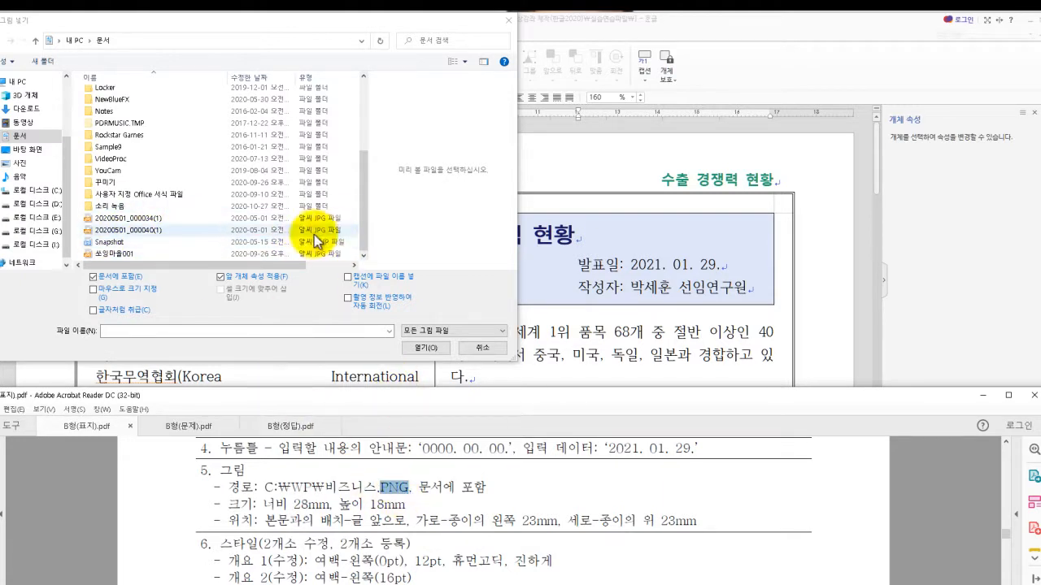
{"action": "left_click", "coordinate": [117, 231]}
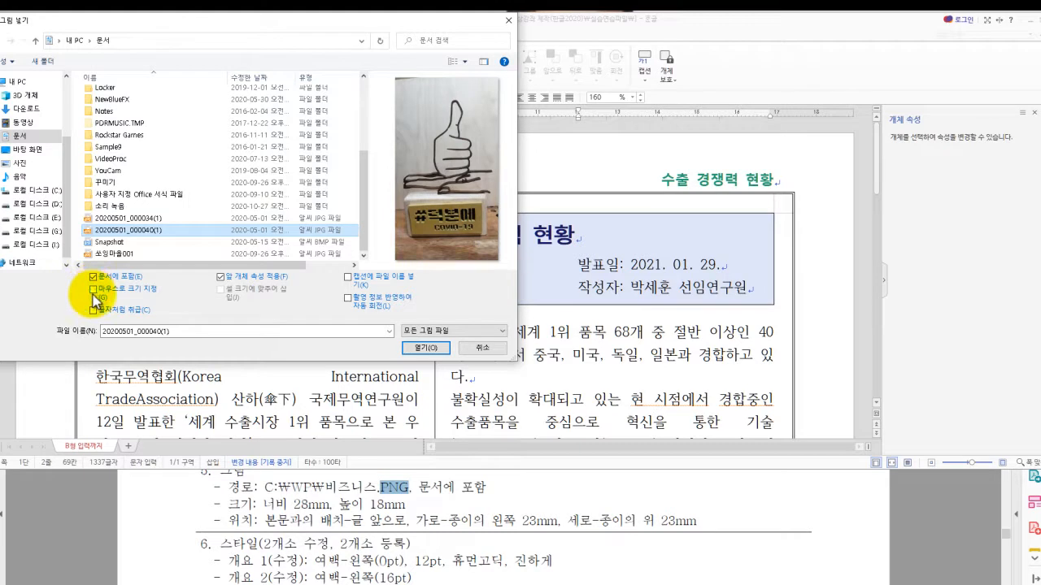
{"action": "left_click", "coordinate": [425, 348]}
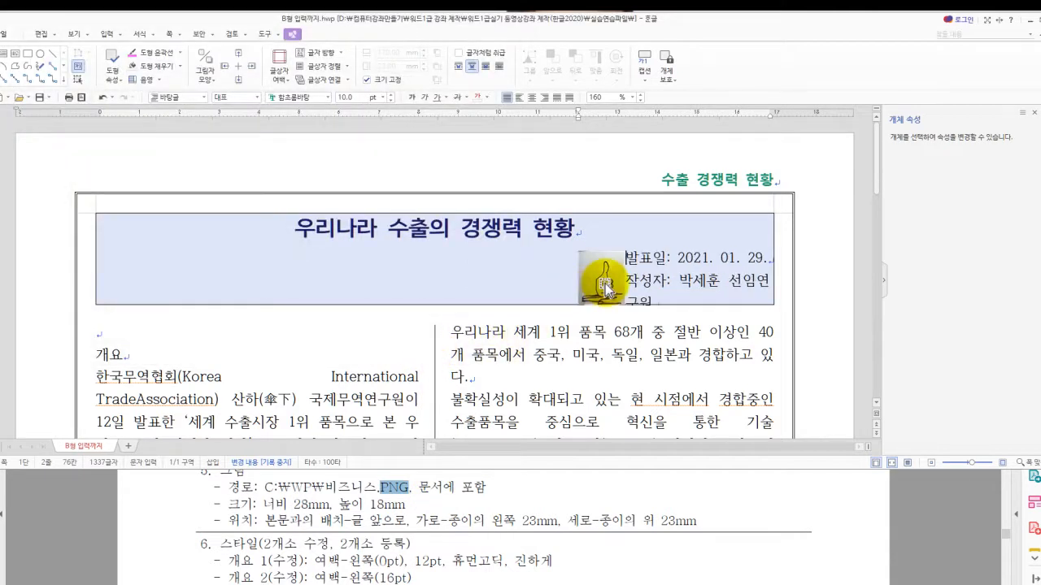
Set the inserted picture's width to 28 mm and its height to 18 mm.
{"action": "double_click", "coordinate": [606, 289]}
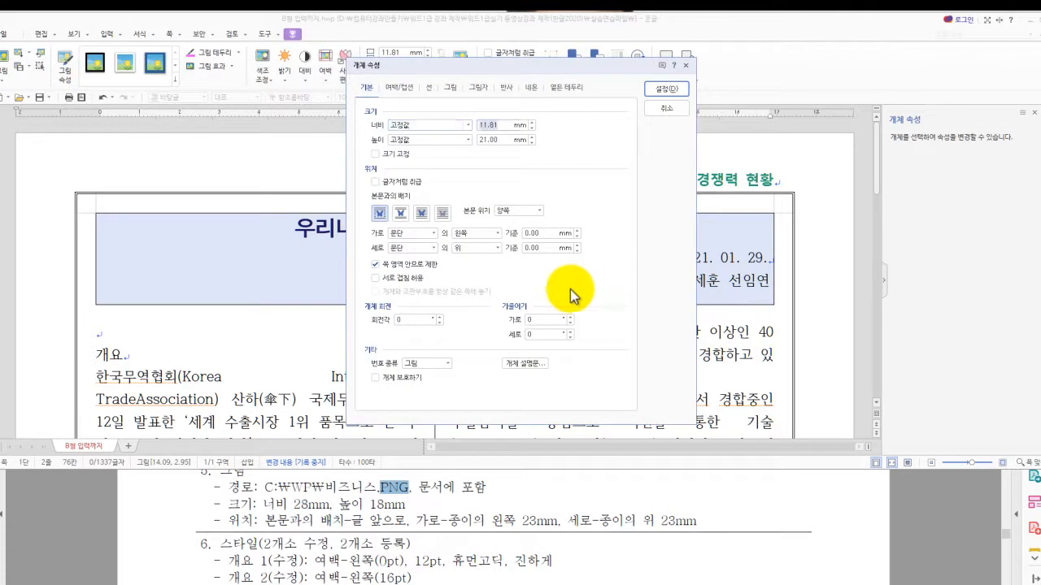
{"action": "key", "text": "Tab"}
{"action": "key", "text": "Tab"}
{"action": "type", "text": "1"}
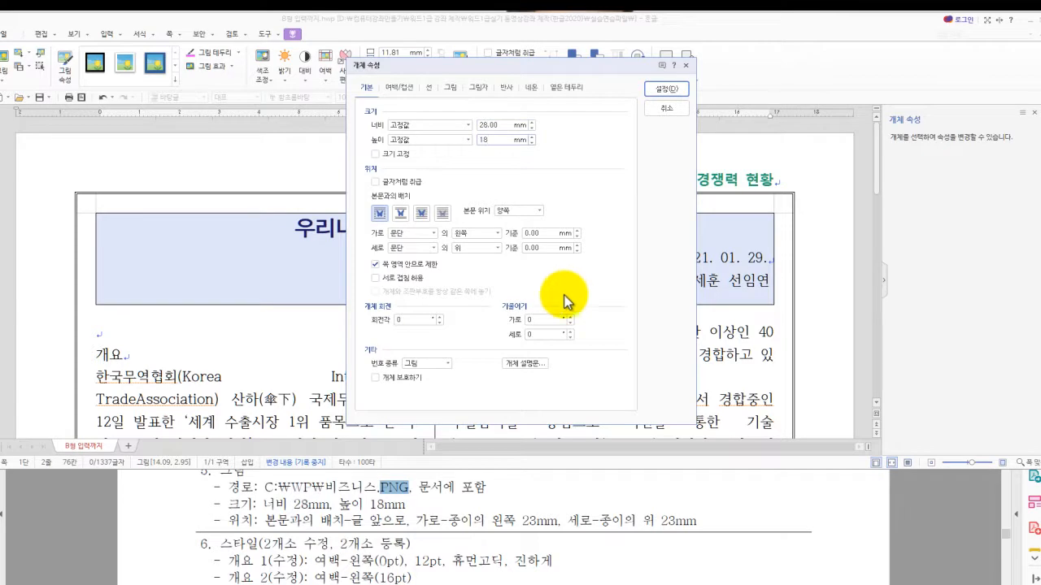
Place the picture in front of the text (글 앞으로) and set its horizontal position to 23 mm from the left of the paper (종이).
{"action": "left_click", "coordinate": [276, 519]}
{"action": "left_click_drag", "start_coordinate": [268, 520], "coordinate": [695, 522]}
{"action": "left_click", "coordinate": [422, 218]}
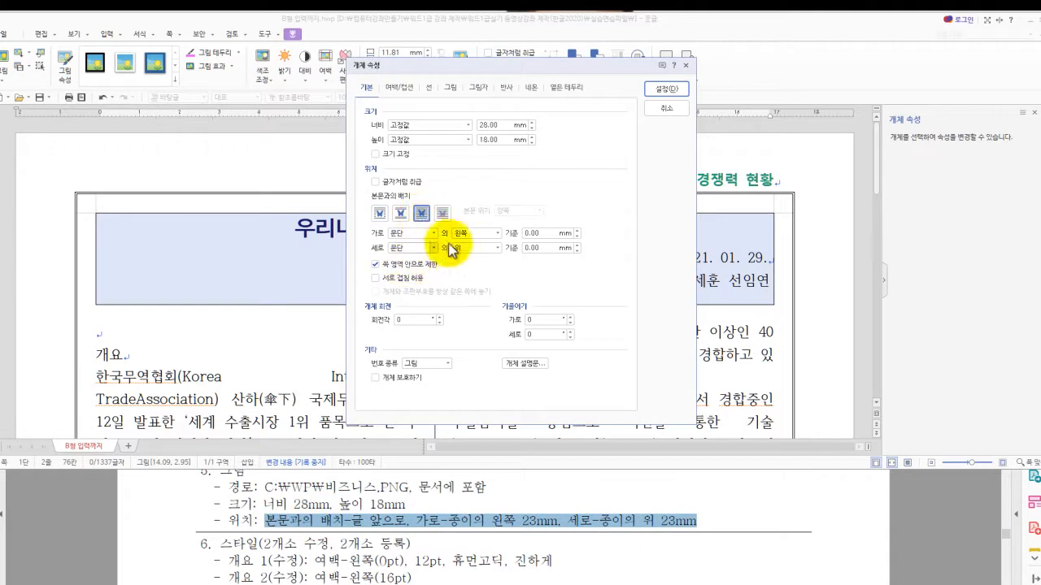
{"action": "left_click", "coordinate": [422, 235]}
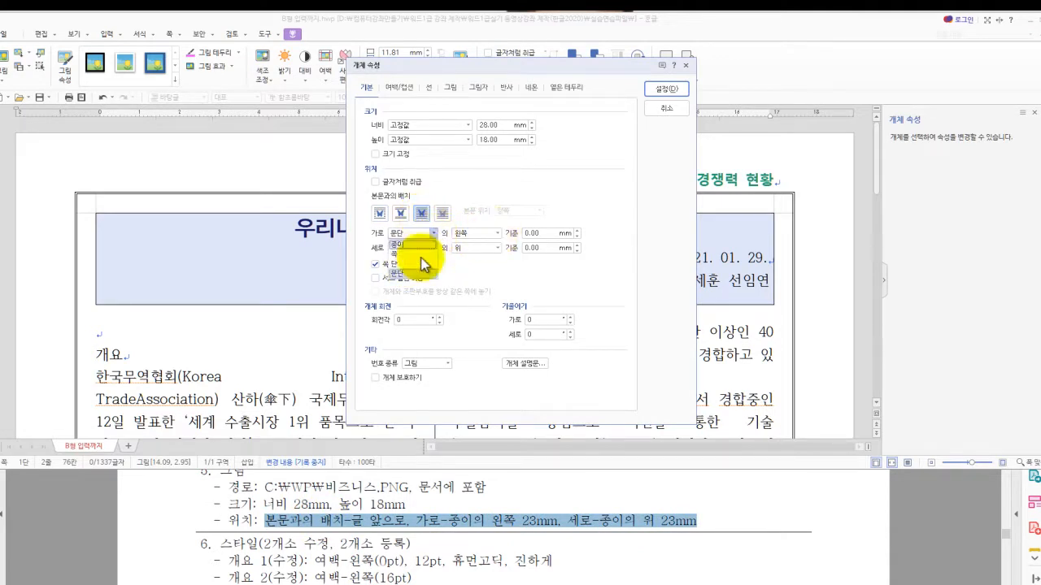
{"action": "left_click", "coordinate": [402, 248]}
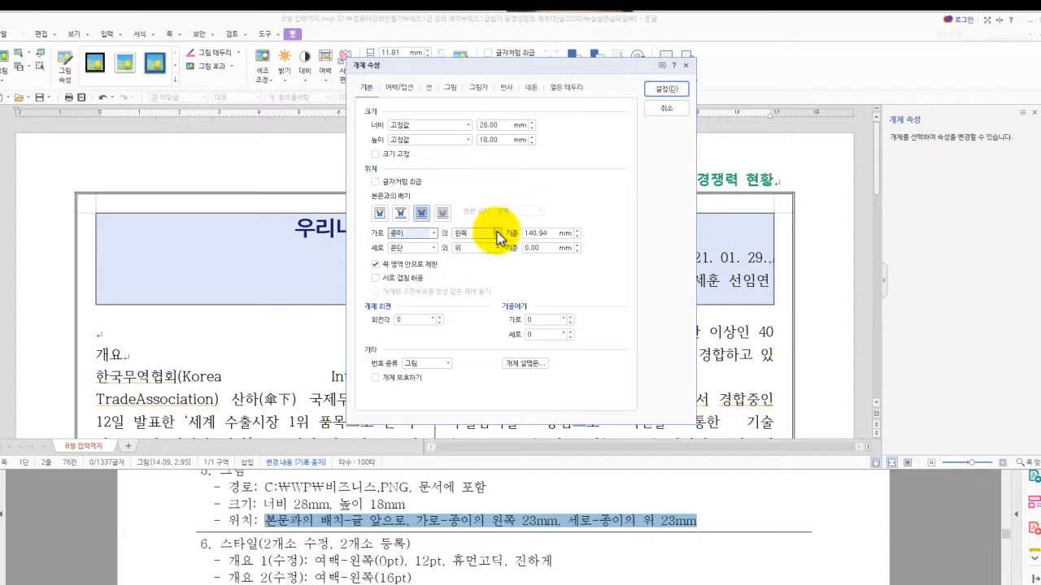
{"action": "key", "text": "Tab"}
{"action": "key", "text": "Tab"}
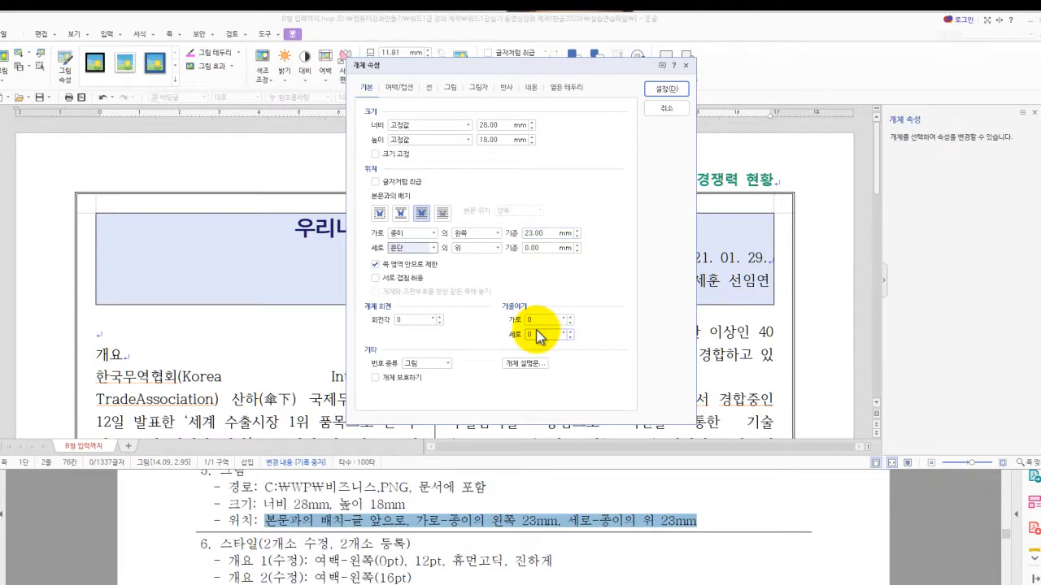
Set the picture's vertical position to 23 mm from the top of the paper (종이) and apply the object properties.
{"action": "left_click", "coordinate": [434, 248]}
{"action": "left_click", "coordinate": [413, 259]}
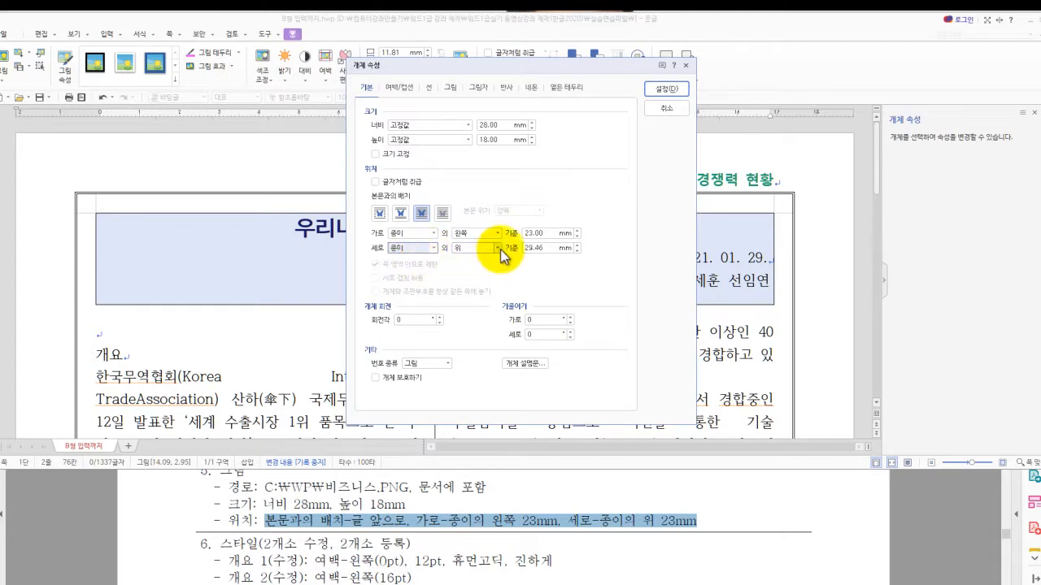
{"action": "key", "text": "Tab"}
{"action": "key", "text": "Tab"}
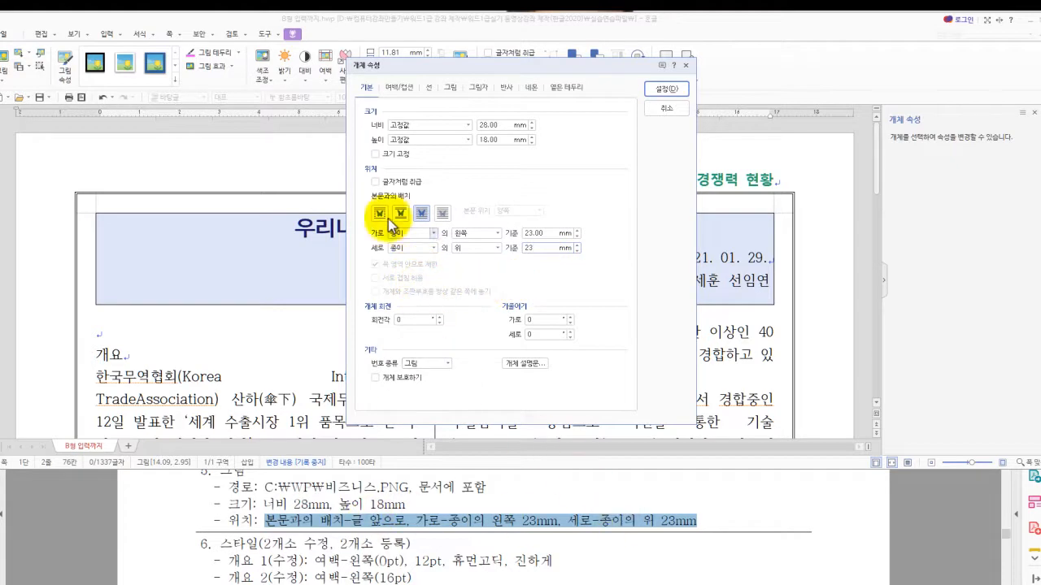
{"action": "left_click", "coordinate": [664, 91]}
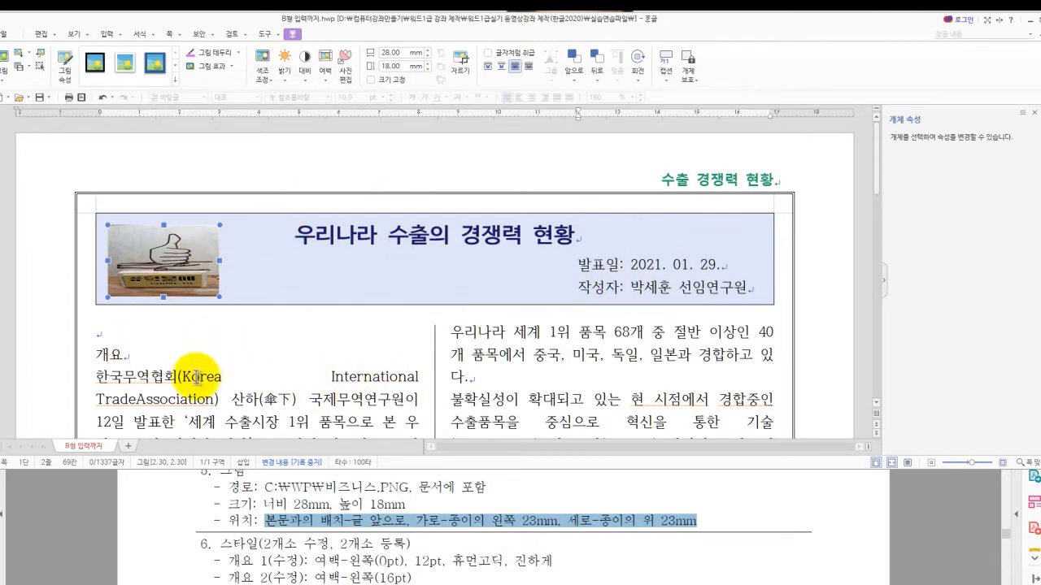
Delete the empty line above the 개요 heading and open the style settings (스타일) for that heading.
{"action": "left_click", "coordinate": [141, 333]}
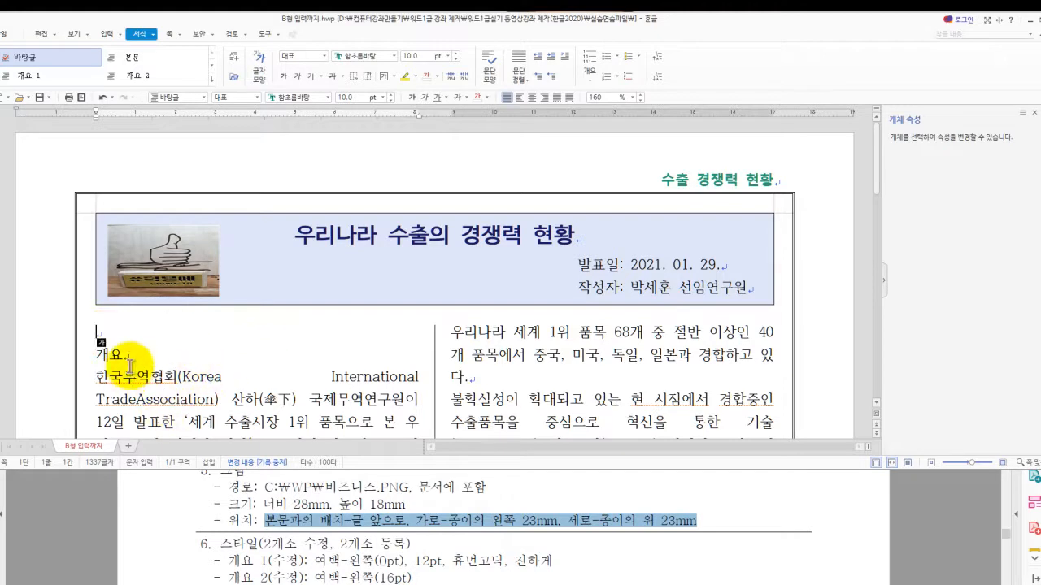
{"action": "key", "text": "Delete"}
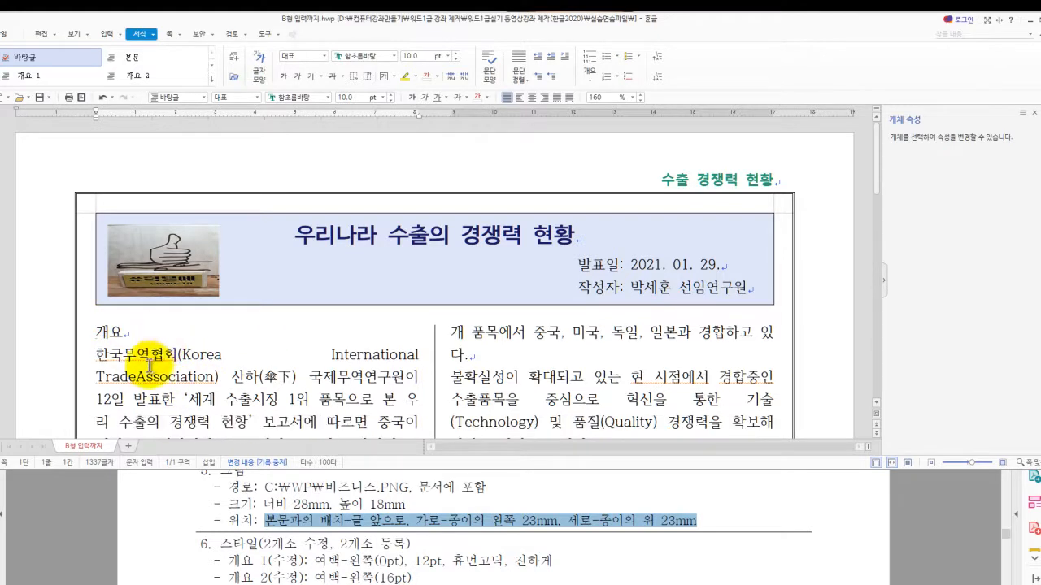
{"action": "left_click", "coordinate": [119, 332]}
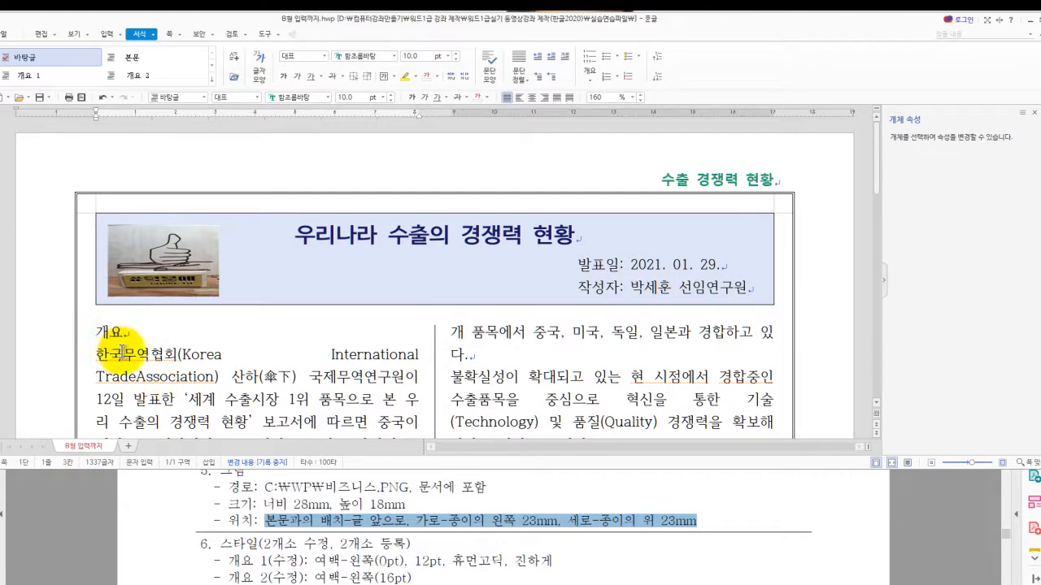
{"action": "key", "text": "F6"}
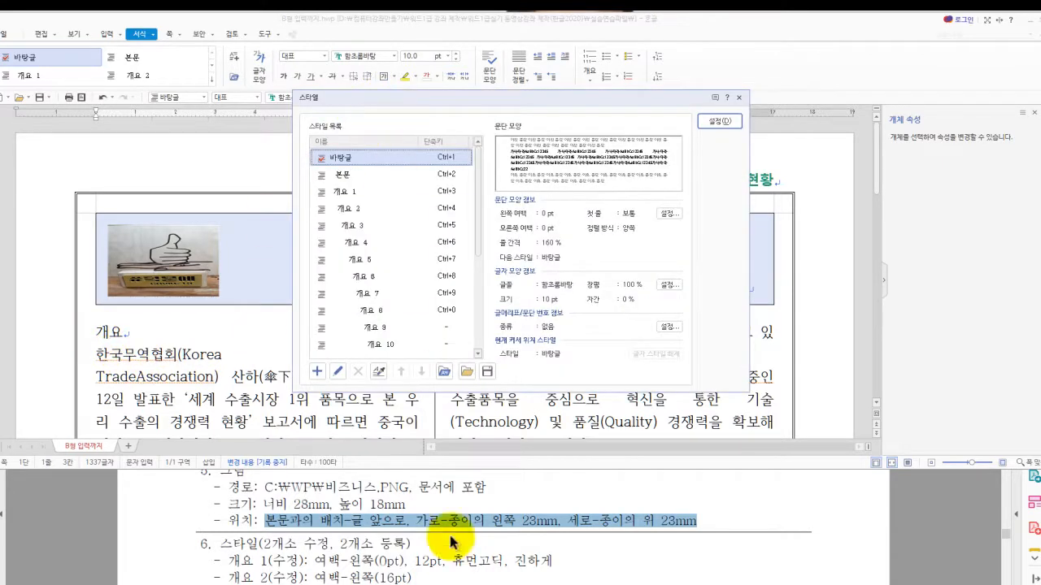
Check the style instructions (스타일) in the PDF and set the 개요 1 style's left paragraph margin to 0 pt.
{"action": "left_click", "coordinate": [378, 557]}
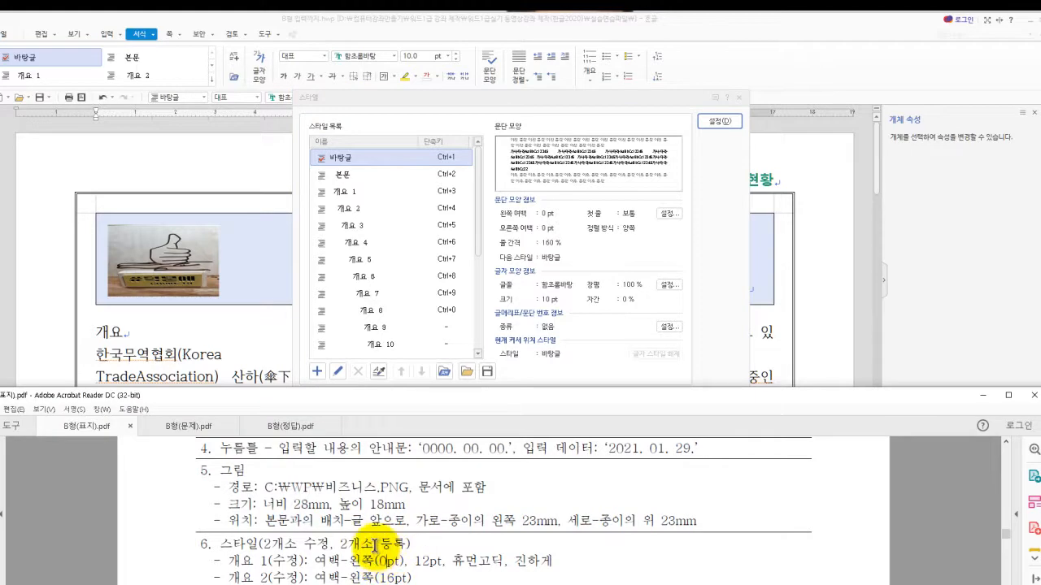
{"action": "scroll", "coordinate": [376, 557], "scroll_direction": "down", "scroll_amount": 3}
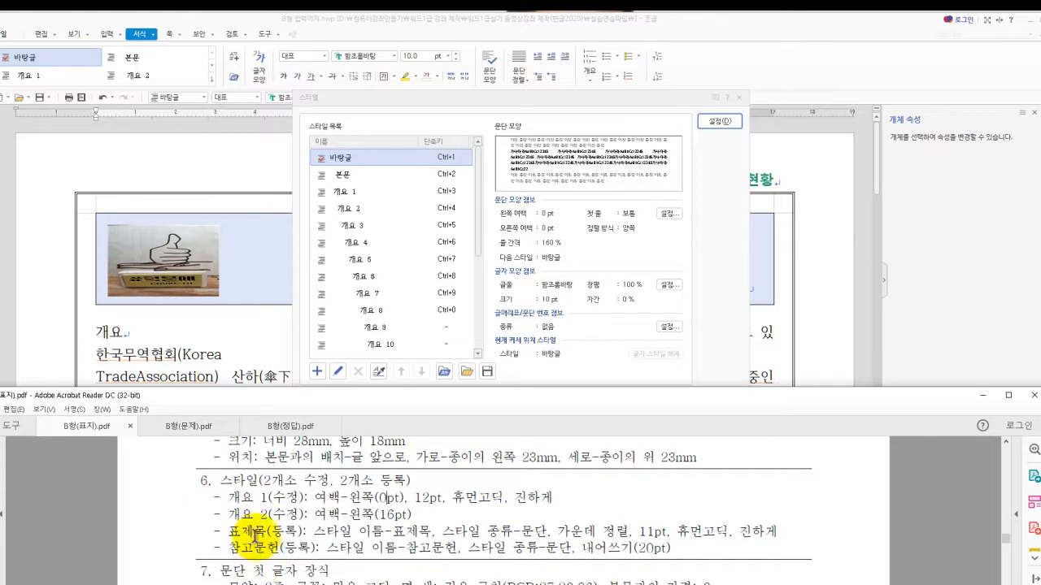
{"action": "left_click_drag", "start_coordinate": [229, 497], "coordinate": [302, 514]}
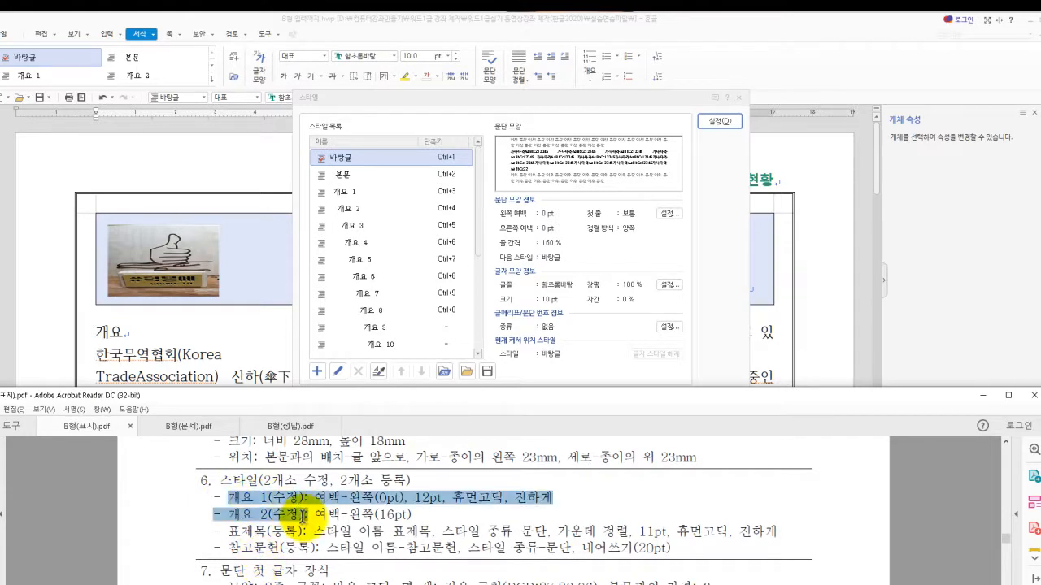
{"action": "left_click_drag", "start_coordinate": [228, 531], "coordinate": [309, 545]}
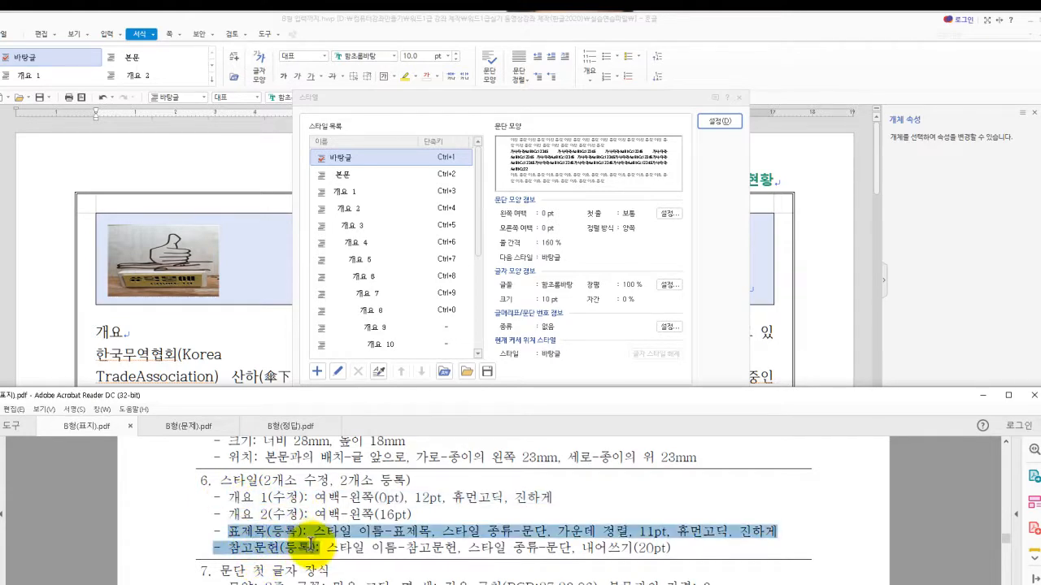
{"action": "left_click", "coordinate": [272, 533]}
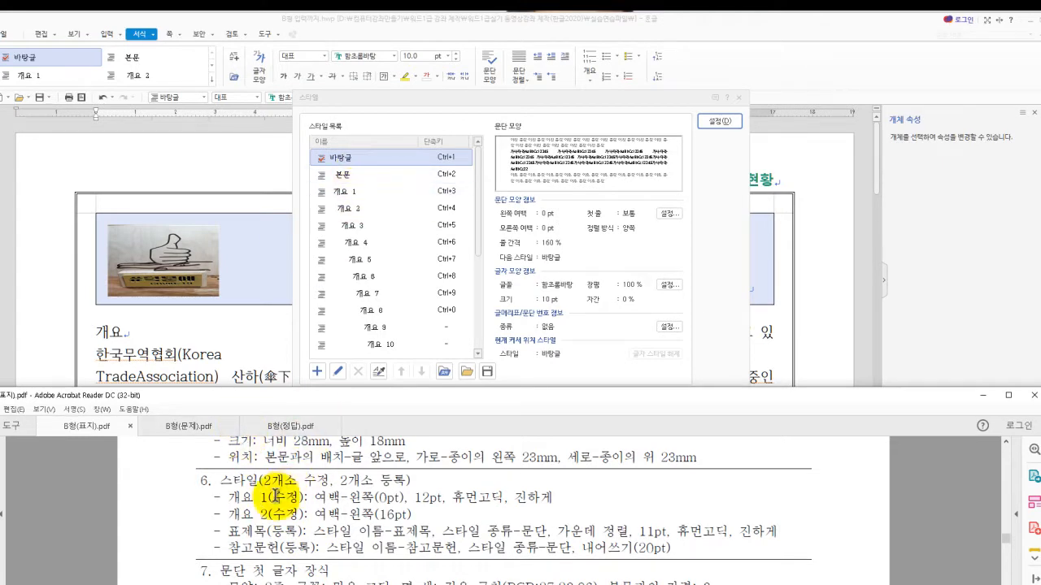
{"action": "left_click", "coordinate": [108, 336]}
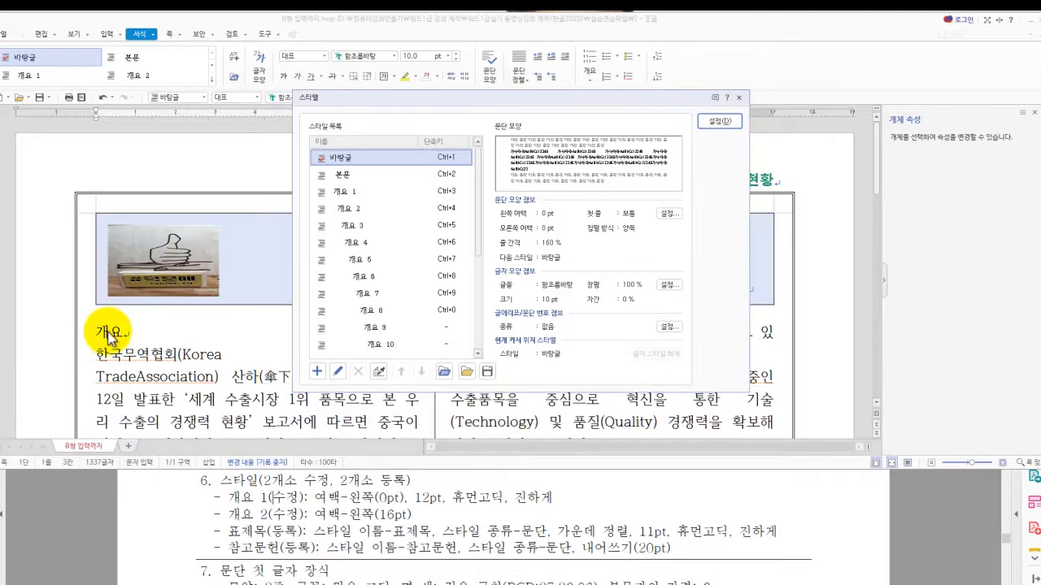
{"action": "left_click", "coordinate": [345, 193]}
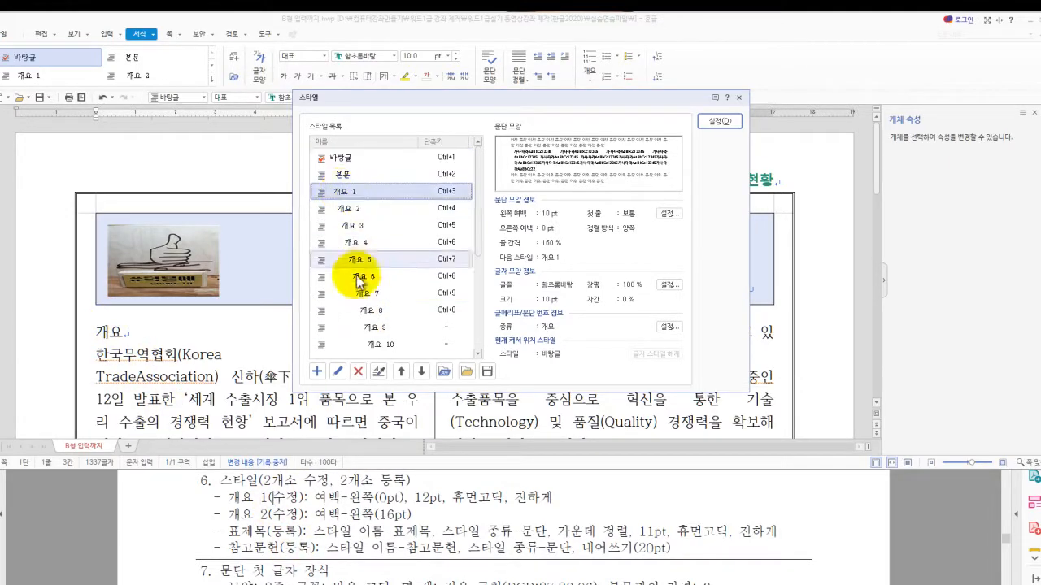
{"action": "left_click", "coordinate": [338, 372]}
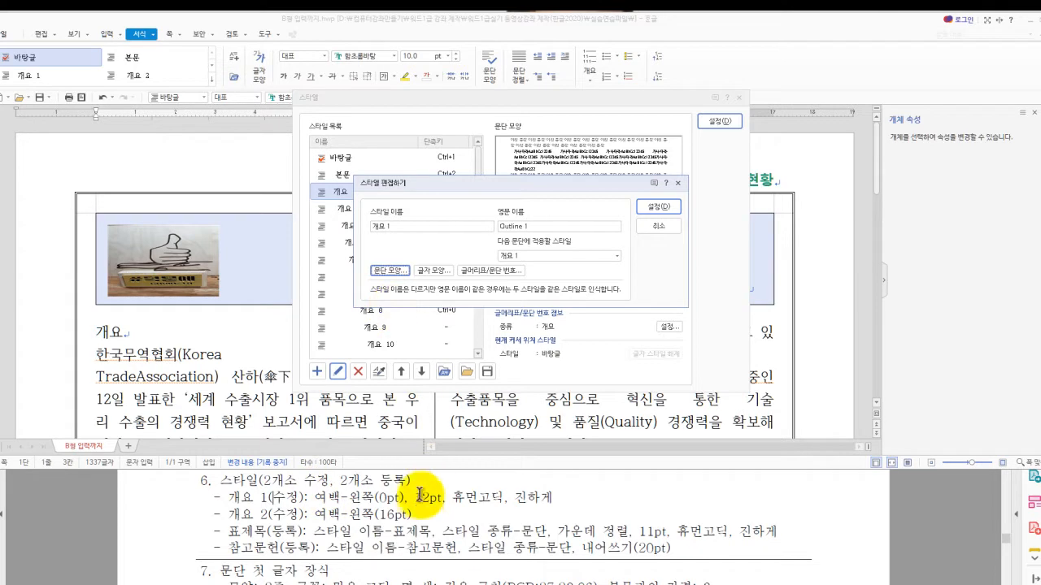
{"action": "left_click", "coordinate": [393, 270]}
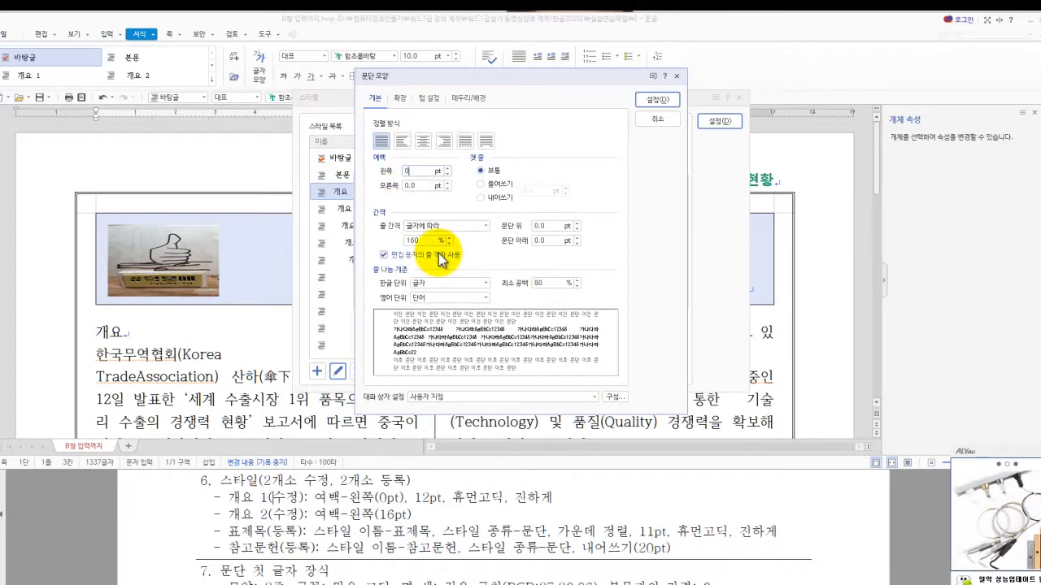
{"action": "key", "text": "Return"}
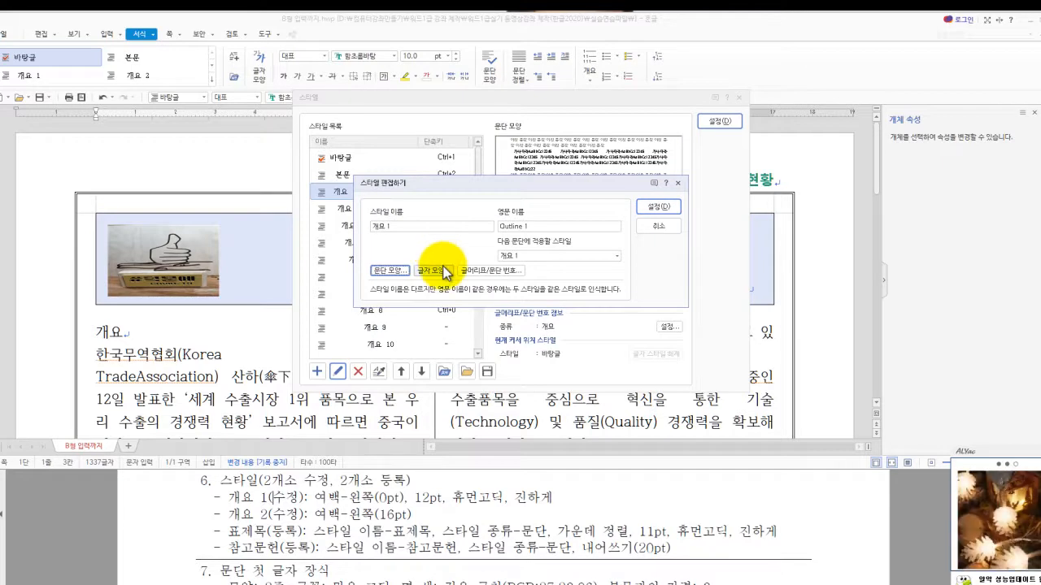
Set the 개요 1 style's characters to 12 pt 휴먼고딕 bold and apply the style to the 개요 heading.
{"action": "left_click", "coordinate": [431, 271]}
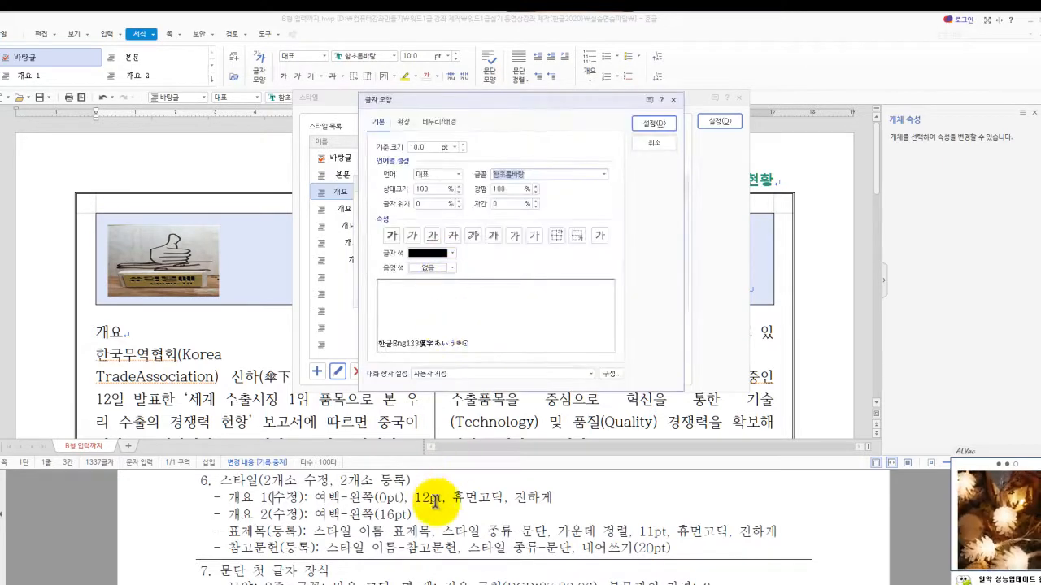
{"action": "left_click", "coordinate": [461, 144]}
{"action": "left_click", "coordinate": [461, 144]}
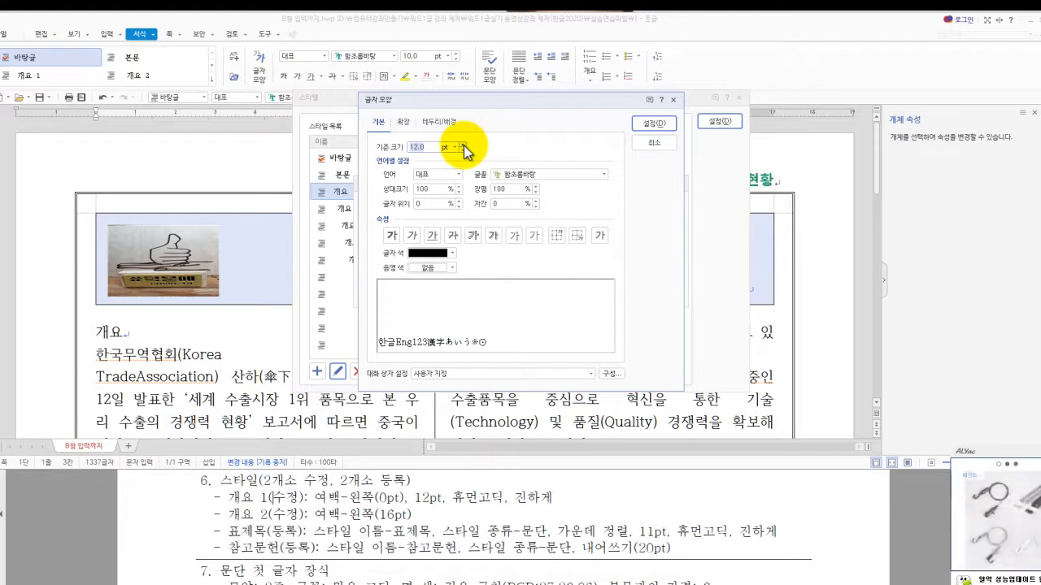
{"action": "left_click", "coordinate": [604, 175]}
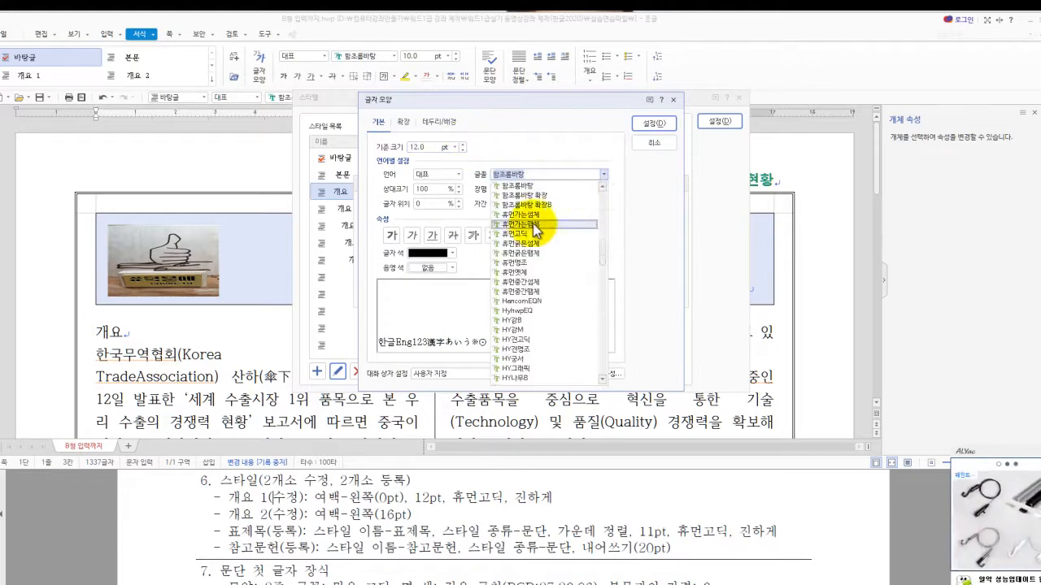
{"action": "left_click", "coordinate": [521, 207]}
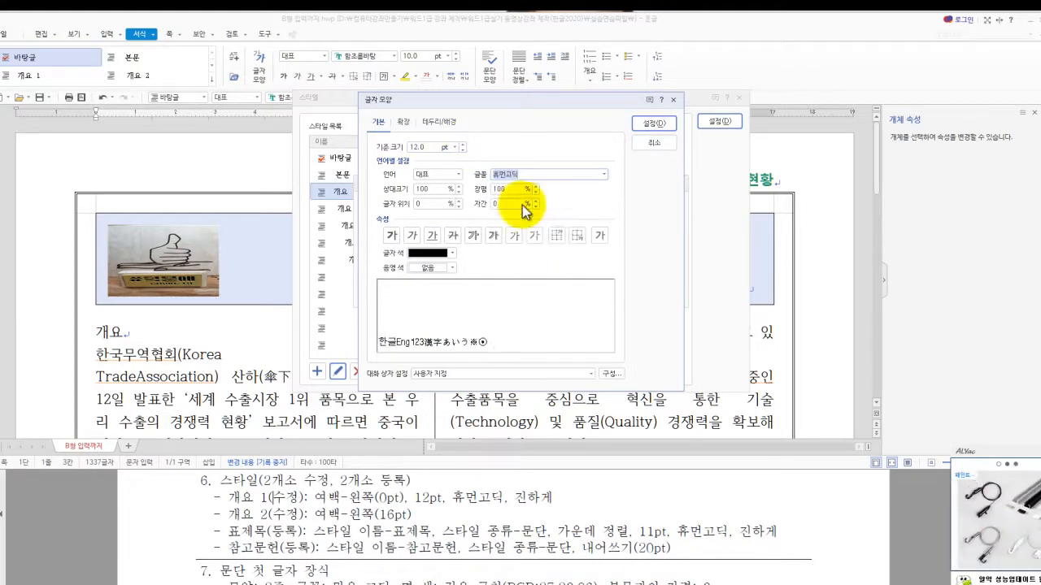
{"action": "left_click", "coordinate": [642, 124]}
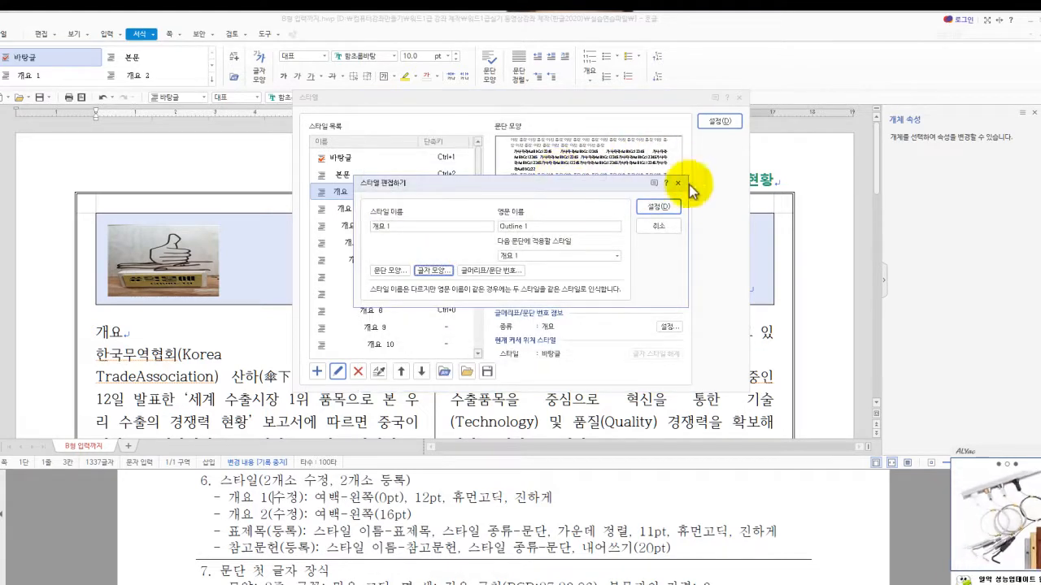
{"action": "left_click", "coordinate": [659, 206]}
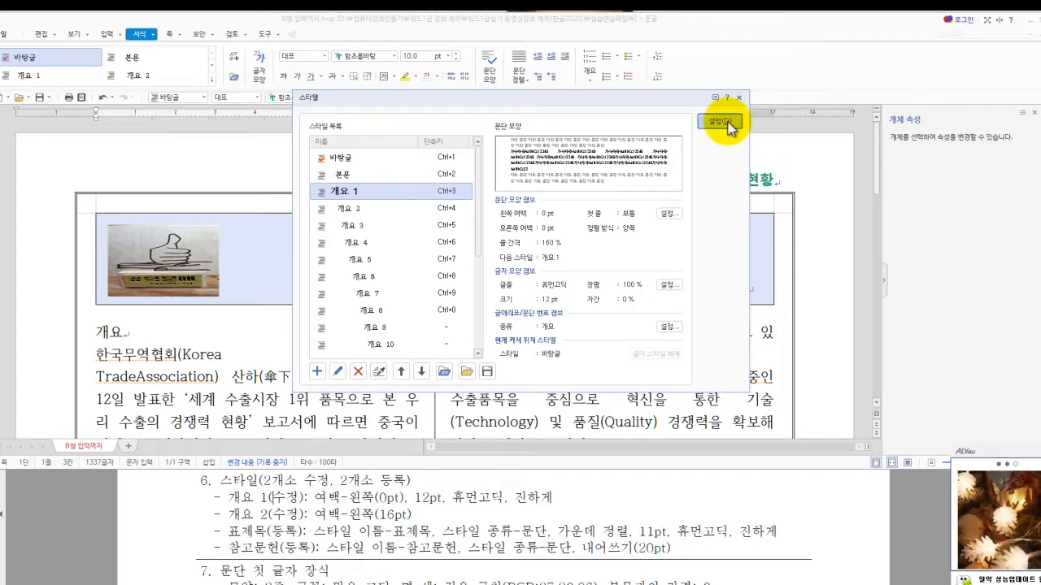
{"action": "left_click", "coordinate": [719, 122]}
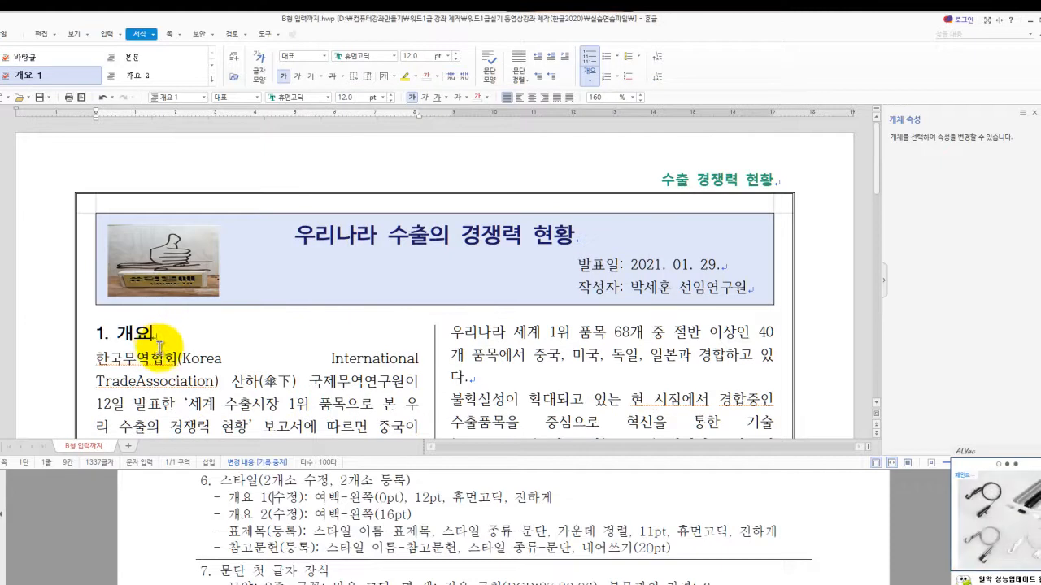
Open the drop cap settings (문단 첫 글자 장식) for the paragraph starting with 한국무역협회 and check its instructions in the PDF.
{"action": "scroll", "coordinate": [187, 361], "scroll_direction": "down", "scroll_amount": 3}
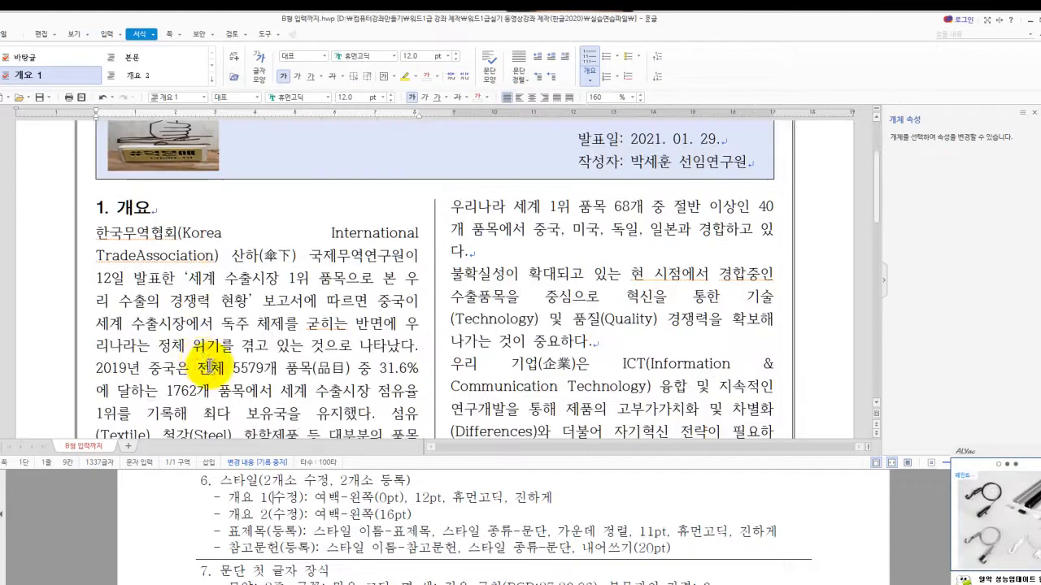
{"action": "left_click", "coordinate": [152, 300]}
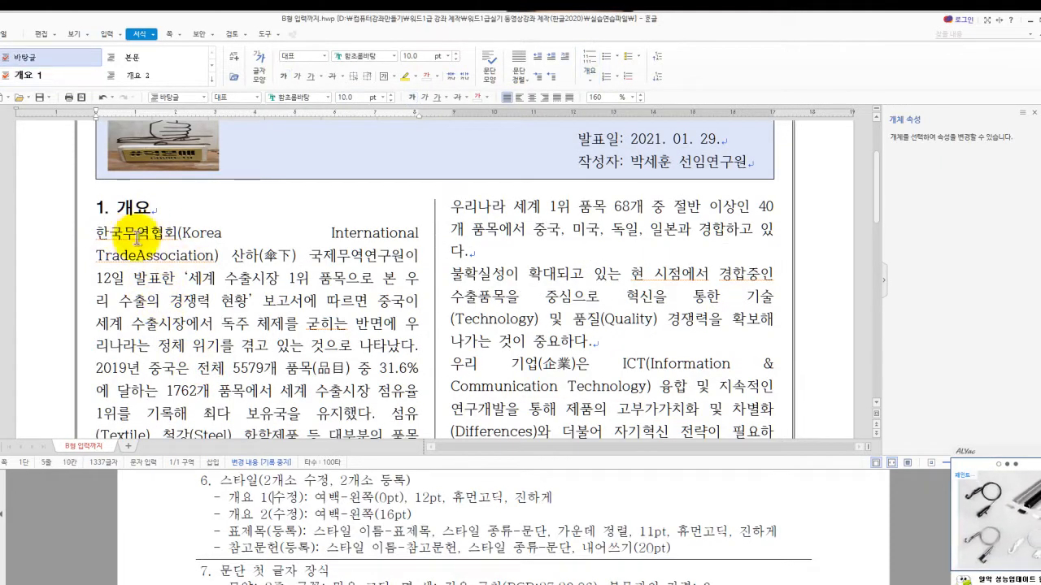
{"action": "left_click", "coordinate": [153, 236]}
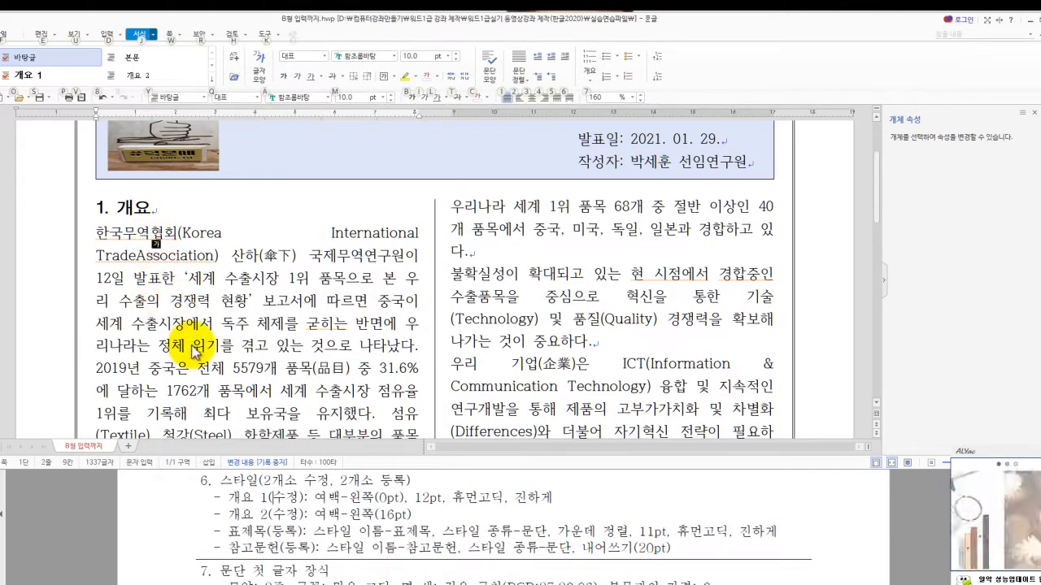
{"action": "key", "text": "alt"}
{"action": "key", "text": "j"}
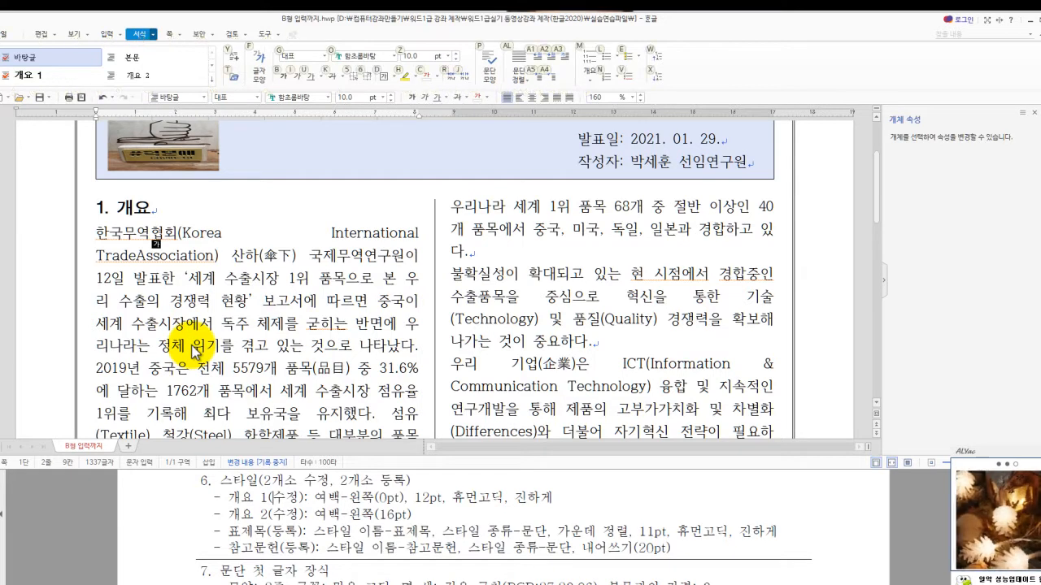
{"action": "key", "text": "a"}
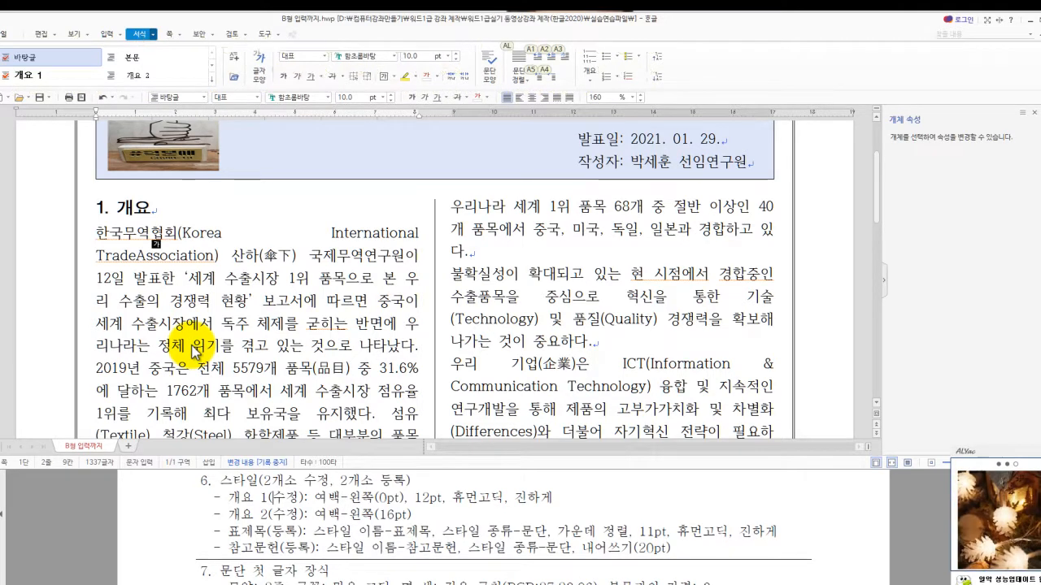
{"action": "key", "text": "3"}
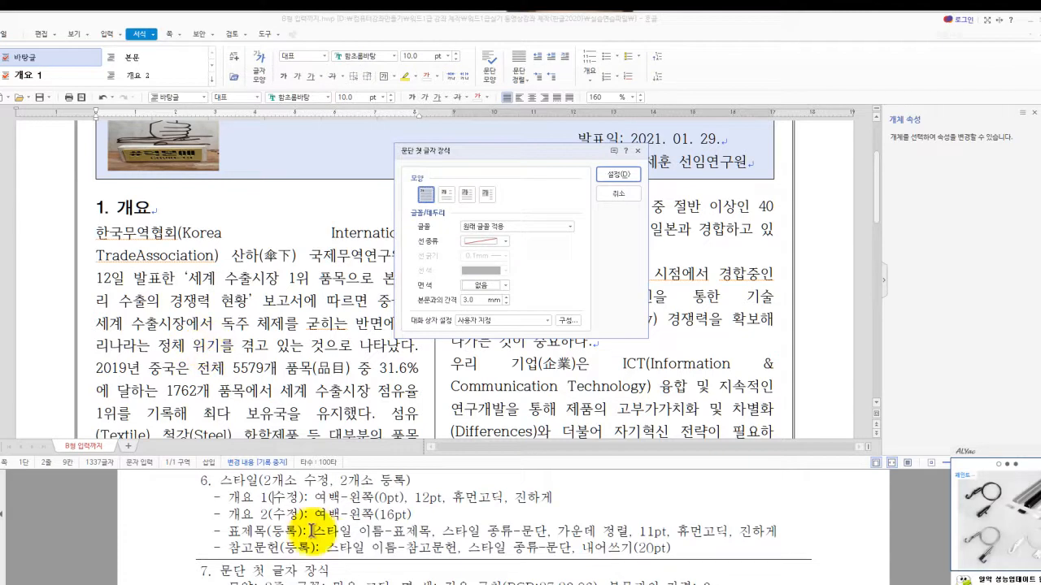
{"action": "left_click", "coordinate": [298, 493]}
{"action": "scroll", "coordinate": [329, 535], "scroll_direction": "down", "scroll_amount": 2}
{"action": "scroll", "coordinate": [328, 534], "scroll_direction": "down", "scroll_amount": 1}
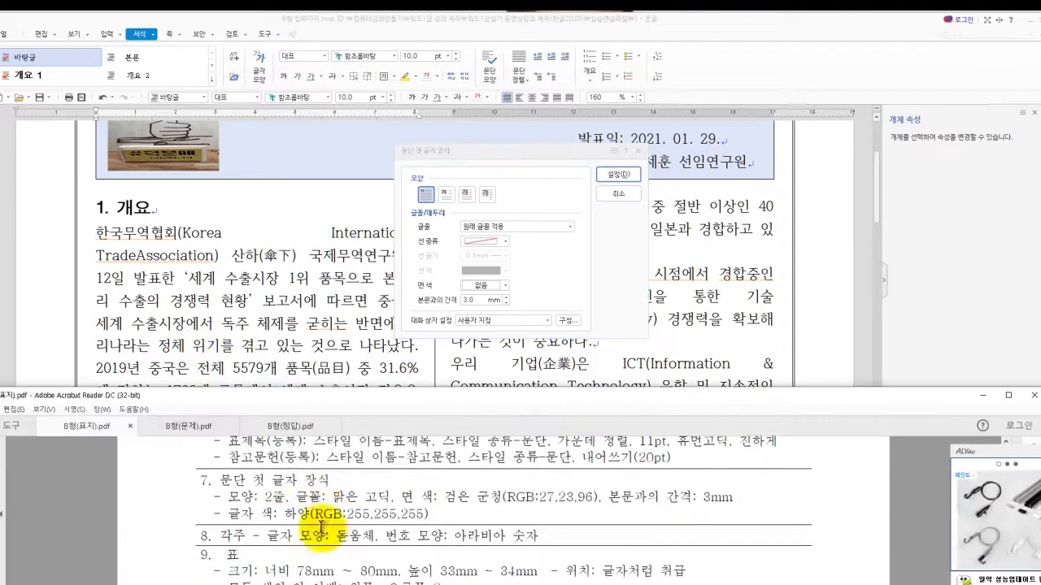
{"action": "left_click_drag", "start_coordinate": [269, 498], "coordinate": [244, 536]}
Apply a 2-line drop cap in 맑은 고딕 with the fill colour 검은 군청 (RGB 27,23,96) to the paragraph.
{"action": "left_click", "coordinate": [446, 195]}
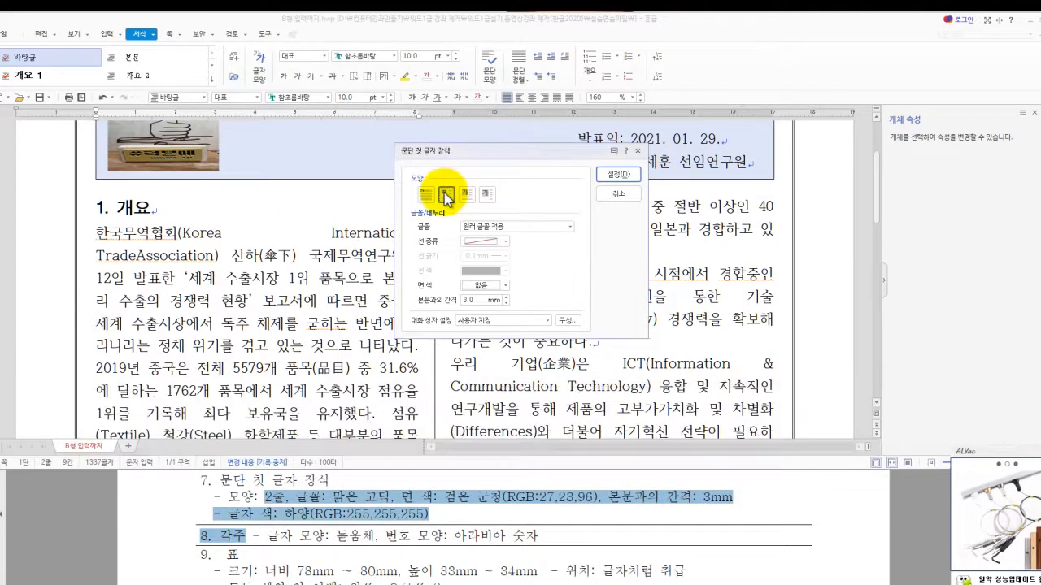
{"action": "left_click", "coordinate": [570, 227]}
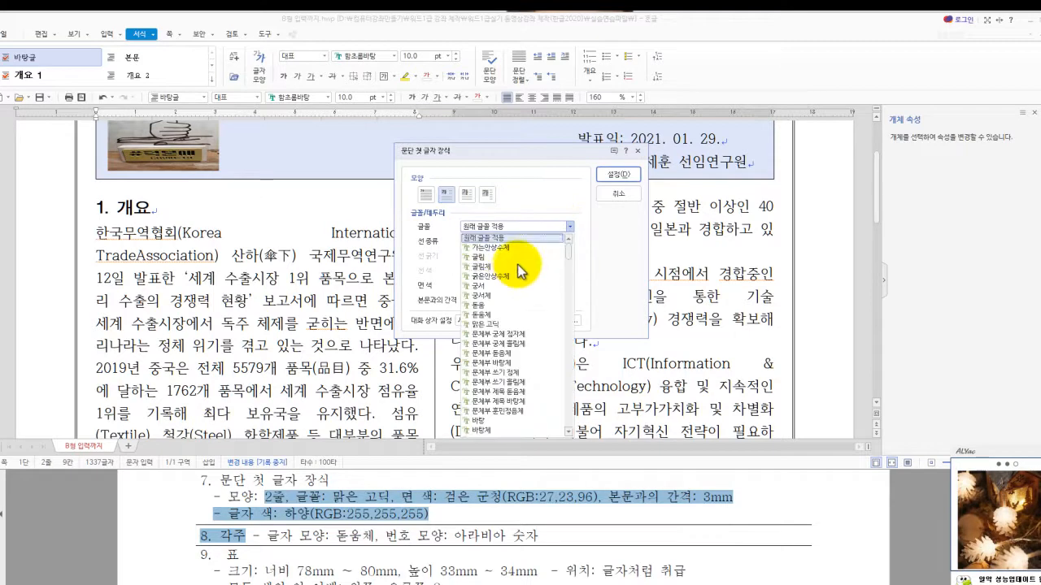
{"action": "left_click", "coordinate": [488, 324]}
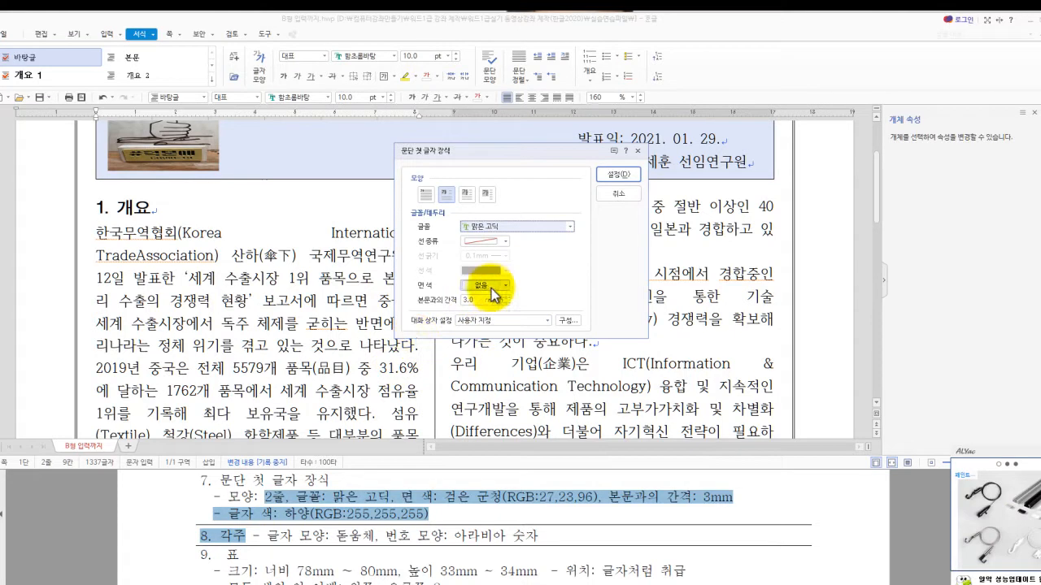
{"action": "left_click", "coordinate": [494, 286]}
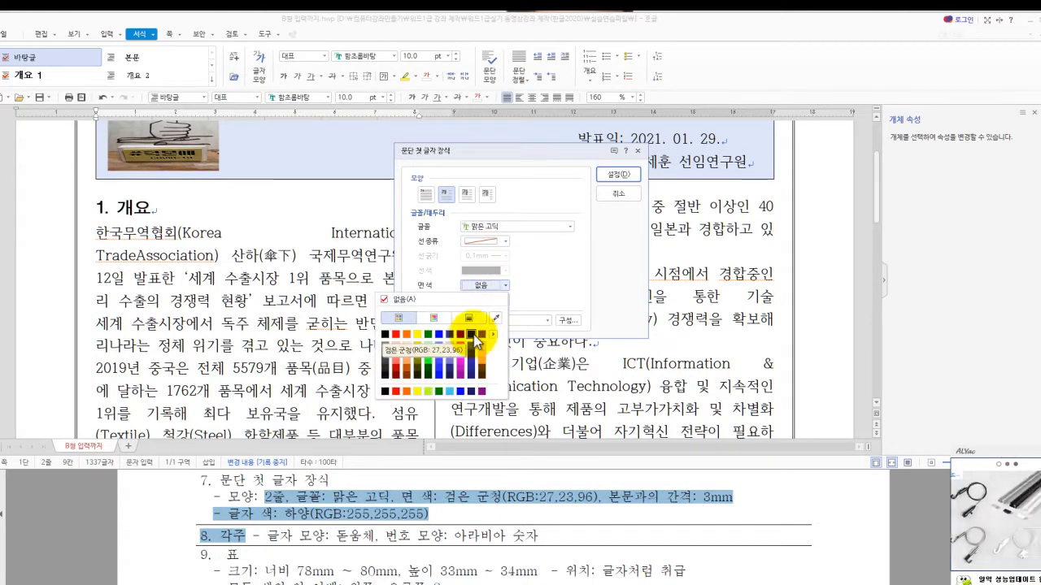
{"action": "left_click", "coordinate": [472, 335]}
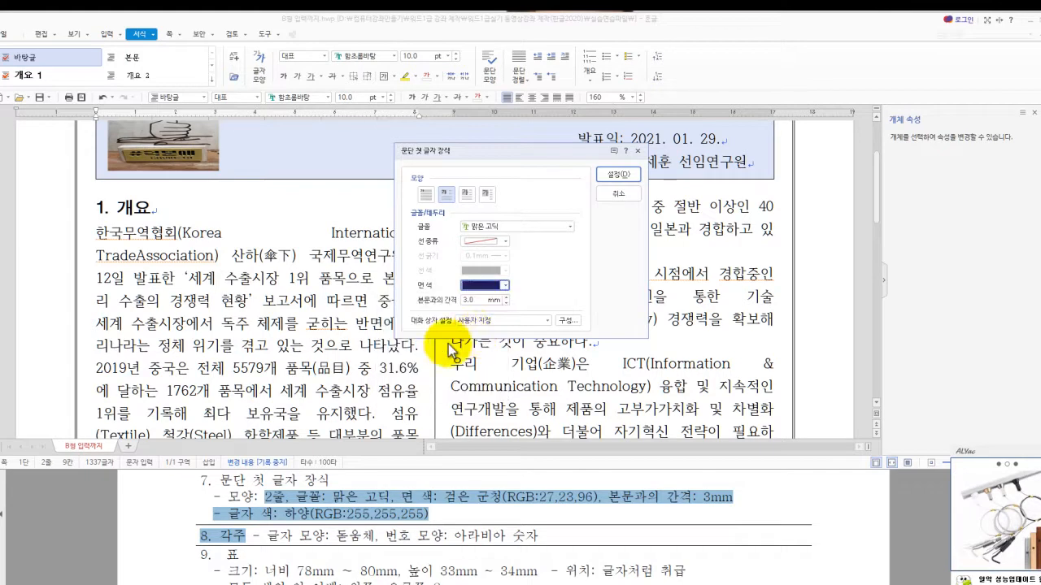
{"action": "left_click", "coordinate": [620, 175]}
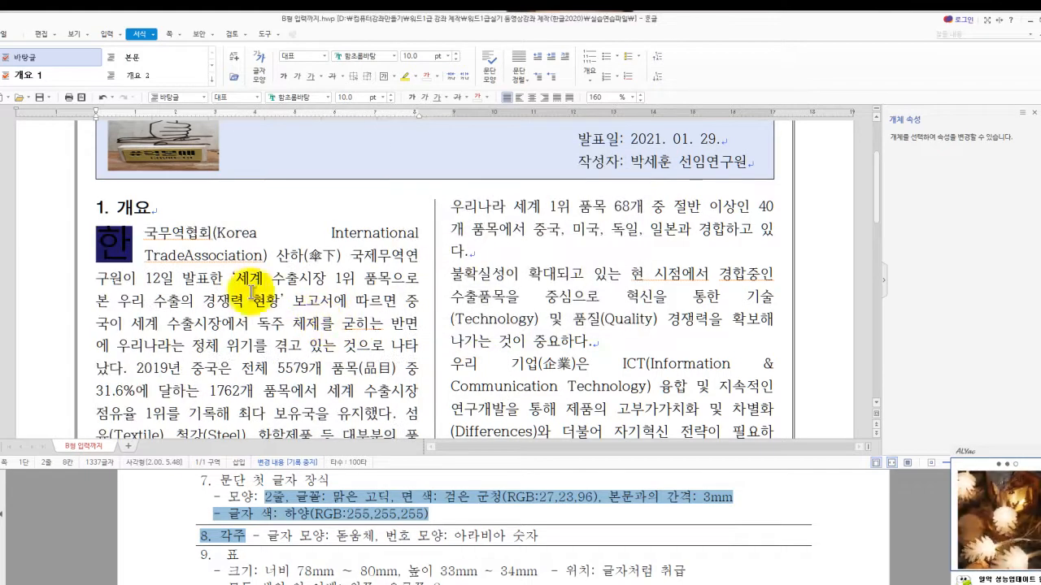
Change the text colour of the drop cap letter 한 to white.
{"action": "left_click", "coordinate": [105, 245]}
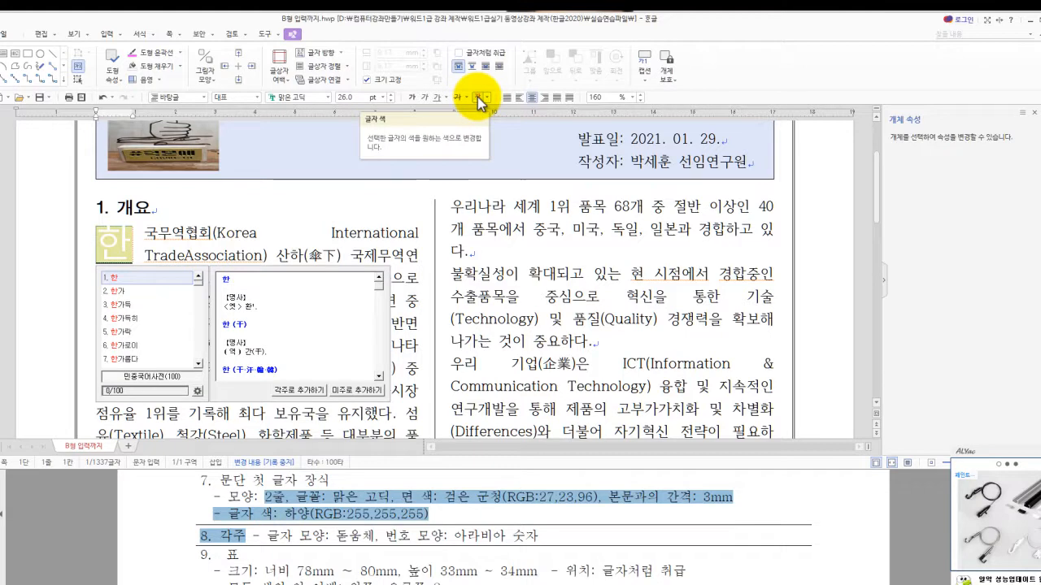
{"action": "left_click", "coordinate": [267, 299]}
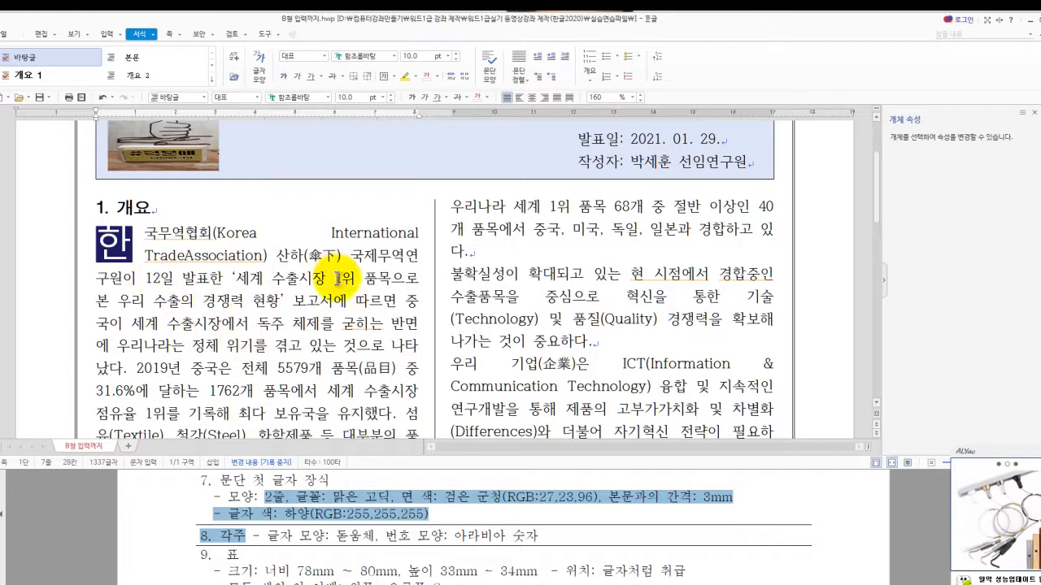
Insert a footnote after 국제무역연구원 in the first paragraph and check the footnote (각주) instructions in the PDF.
{"action": "scroll", "coordinate": [325, 277], "scroll_direction": "down", "scroll_amount": 3}
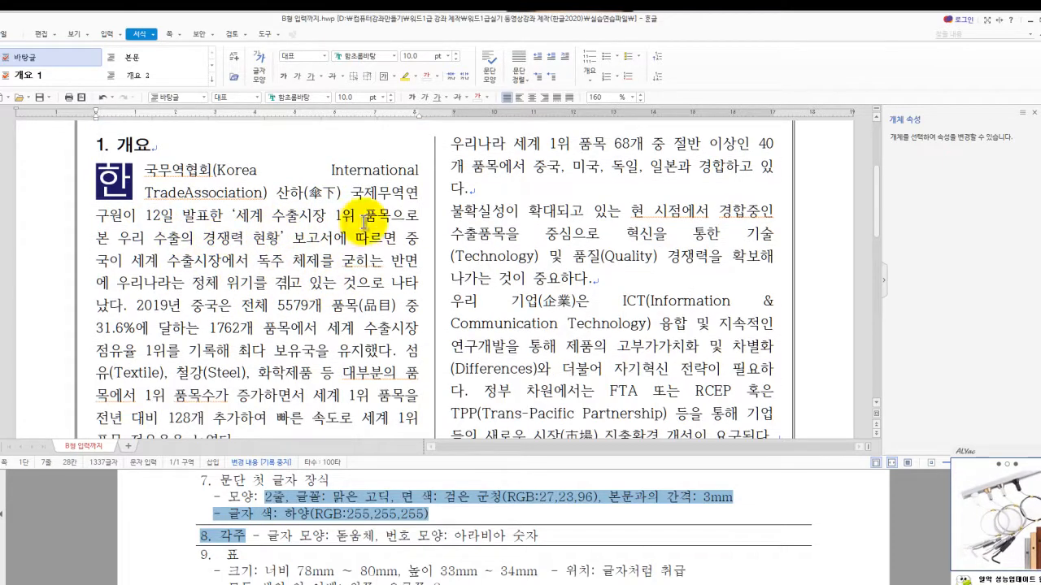
{"action": "left_click", "coordinate": [124, 215]}
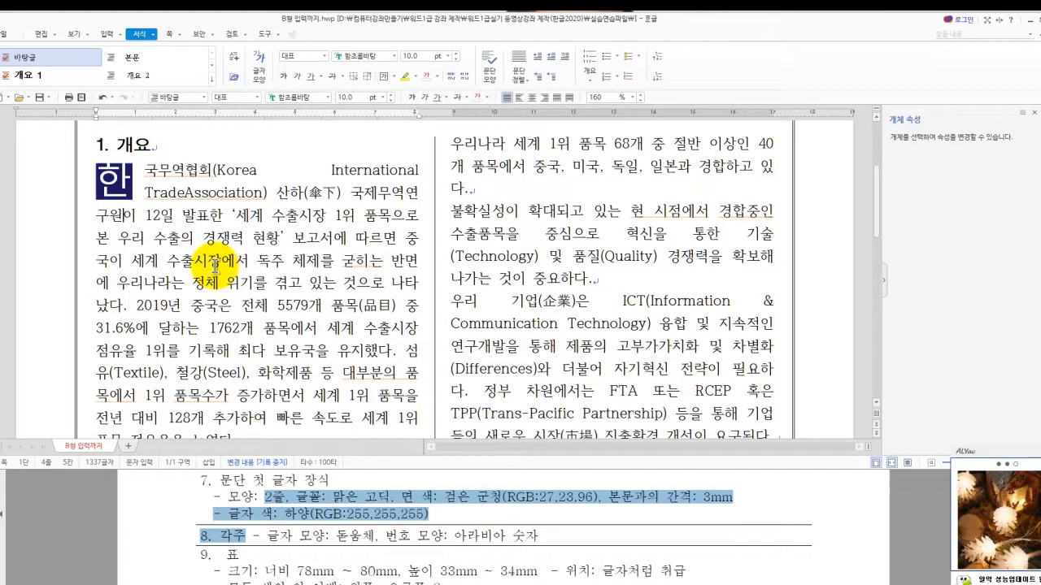
{"action": "key", "text": "ctrl+n"}
{"action": "key", "text": "n"}
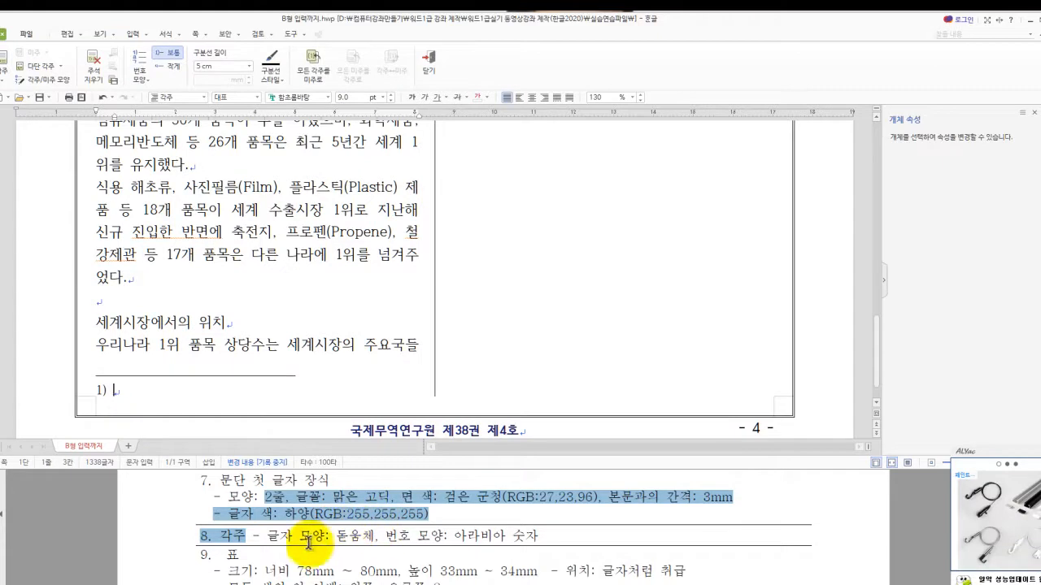
{"action": "left_click", "coordinate": [274, 536]}
{"action": "left_click_drag", "start_coordinate": [269, 536], "coordinate": [536, 539]}
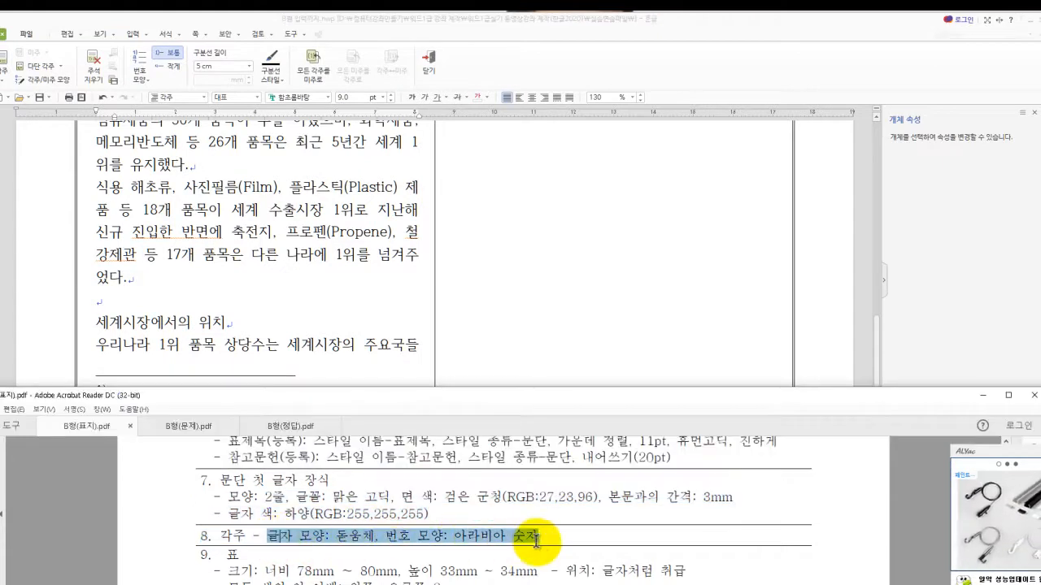
{"action": "scroll", "coordinate": [238, 331], "scroll_direction": "down", "scroll_amount": 1}
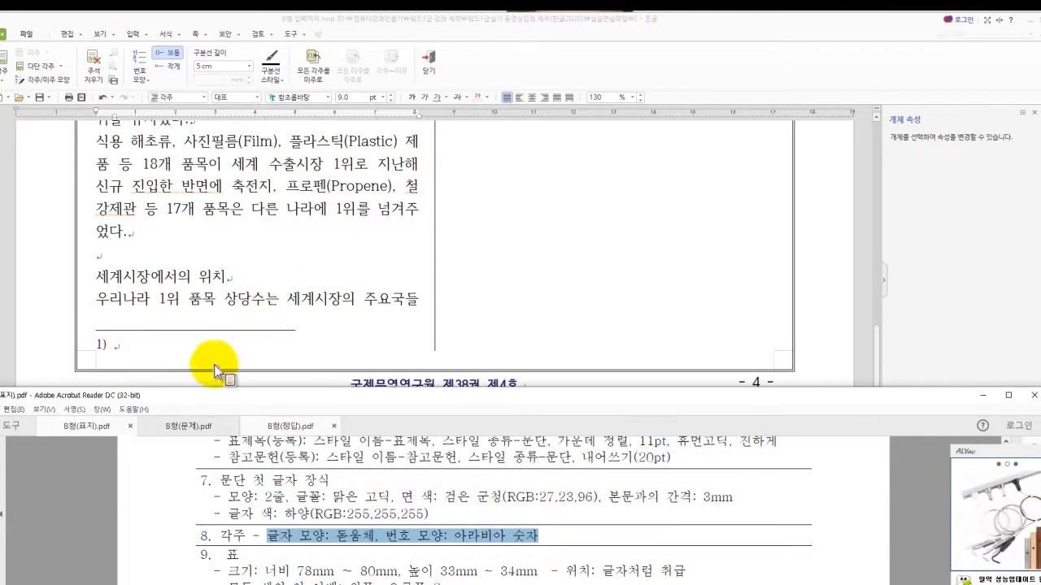
{"action": "left_click", "coordinate": [188, 426]}
{"action": "scroll", "coordinate": [449, 533], "scroll_direction": "down", "scroll_amount": 3}
{"action": "scroll", "coordinate": [450, 532], "scroll_direction": "down", "scroll_amount": 5}
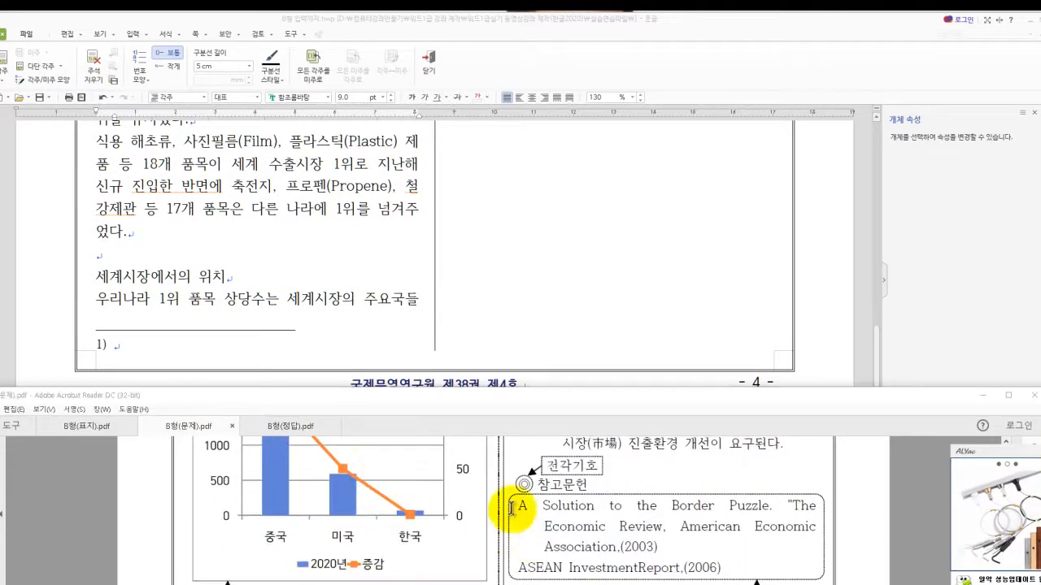
{"action": "scroll", "coordinate": [450, 493], "scroll_direction": "down", "scroll_amount": 3}
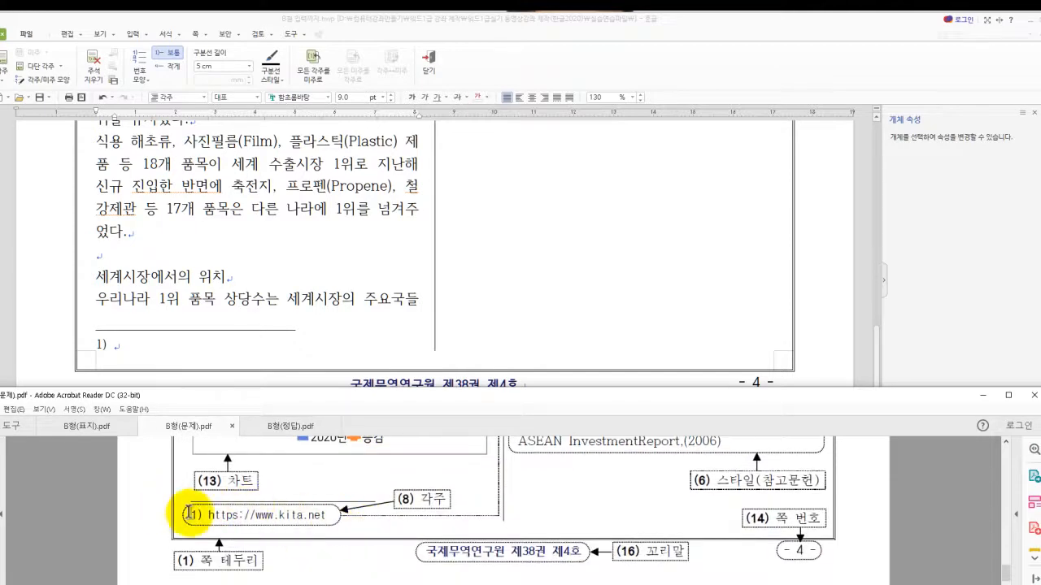
{"action": "left_click", "coordinate": [118, 348]}
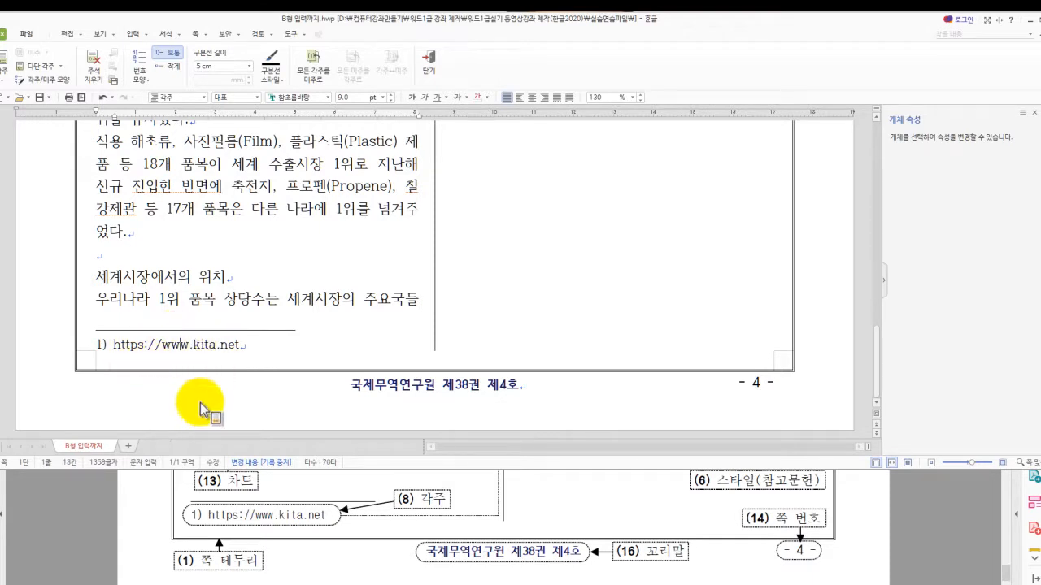
Recheck the footnote instructions in B형(표지).pdf and set the whole footnote text to the 돋움체 font.
{"action": "triple_click", "coordinate": [189, 343]}
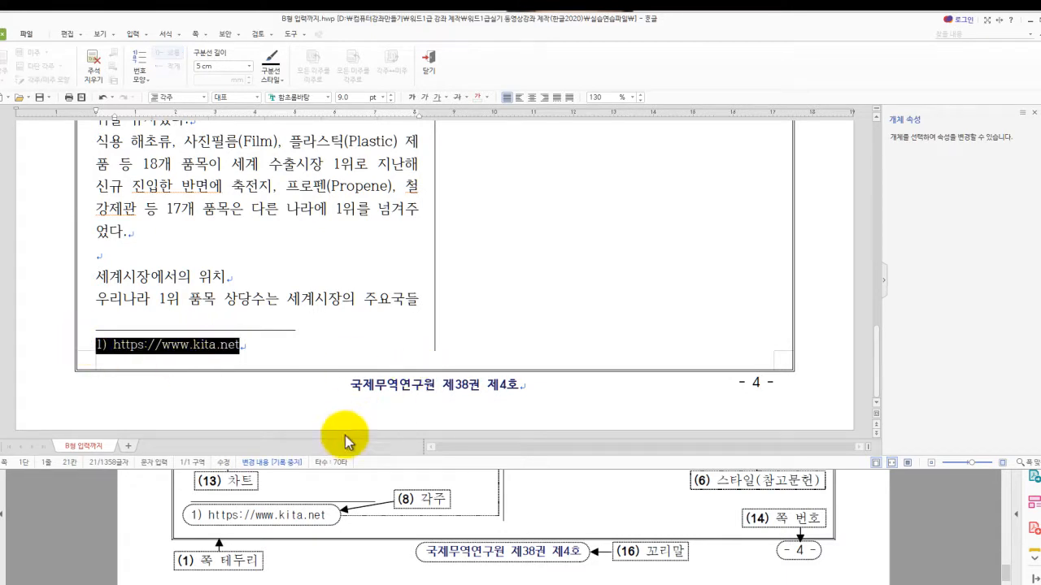
{"action": "left_click", "coordinate": [91, 471]}
{"action": "left_click", "coordinate": [85, 426]}
{"action": "left_click_drag", "start_coordinate": [327, 514], "coordinate": [210, 378]}
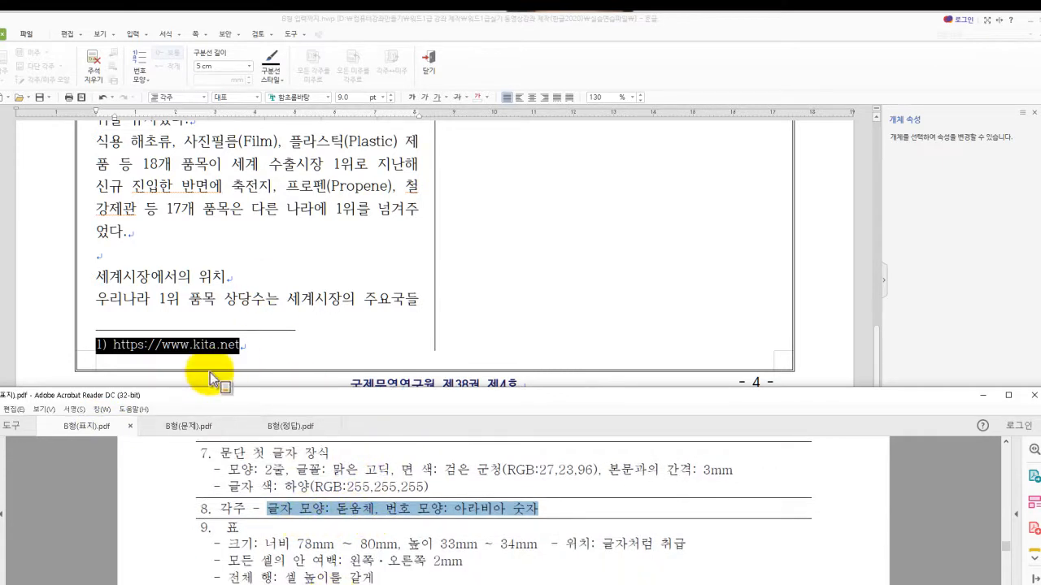
{"action": "left_click", "coordinate": [242, 345]}
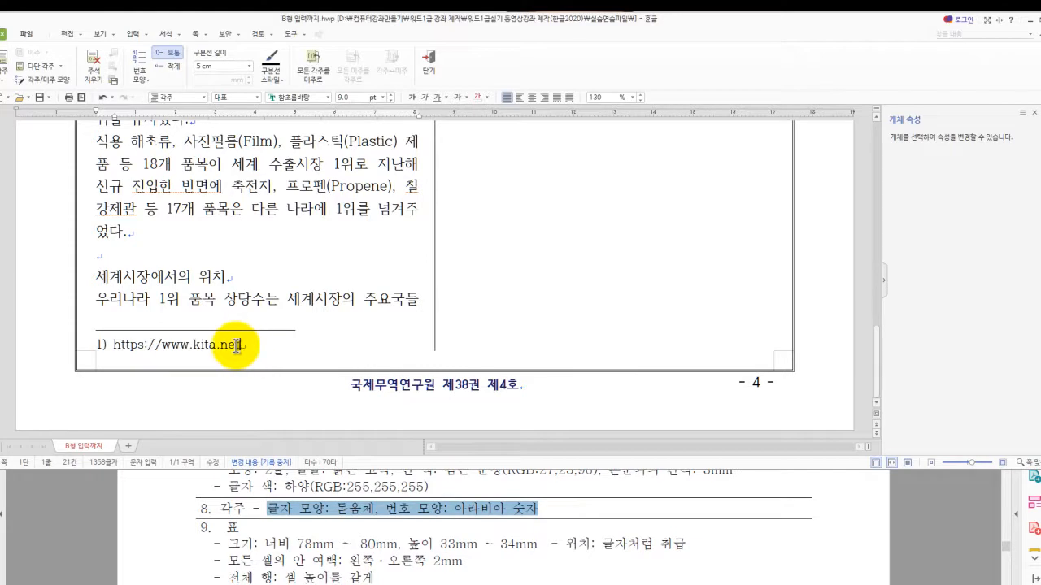
{"action": "triple_click", "coordinate": [233, 346]}
{"action": "key", "text": "alt+l"}
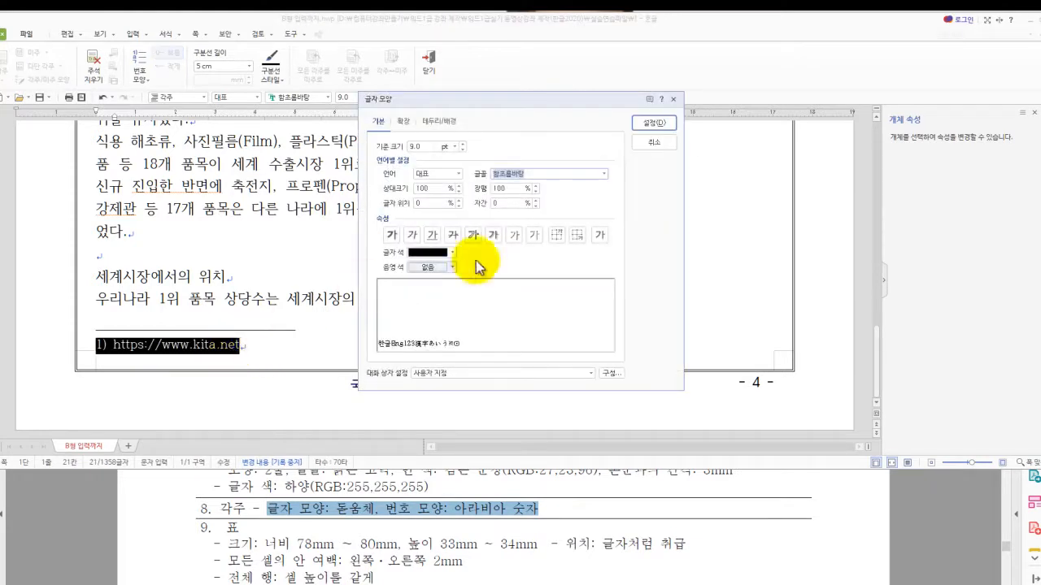
{"action": "left_click", "coordinate": [604, 174]}
{"action": "type", "text": "ㄷ"}
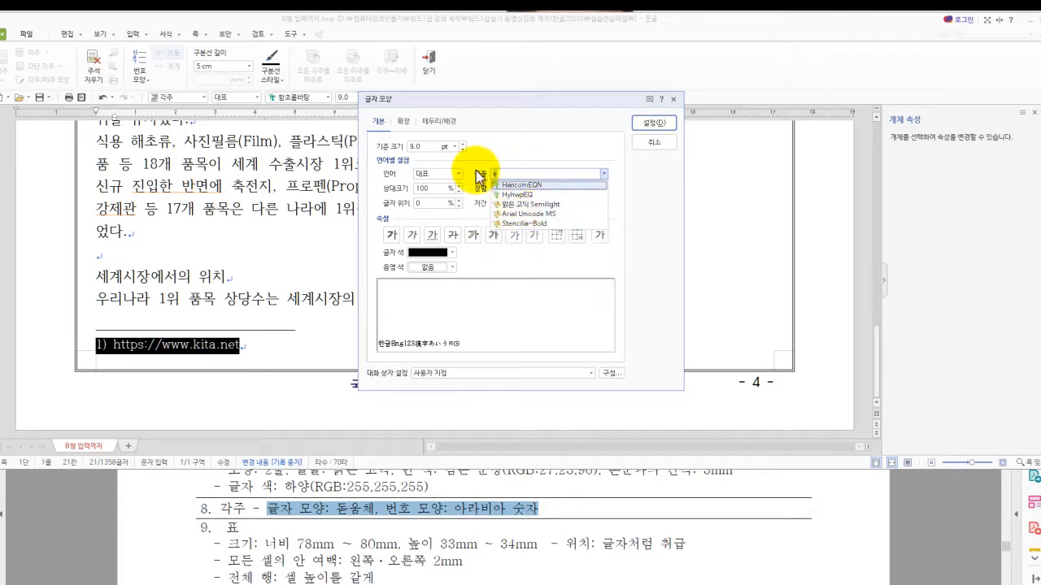
{"action": "left_click", "coordinate": [525, 204]}
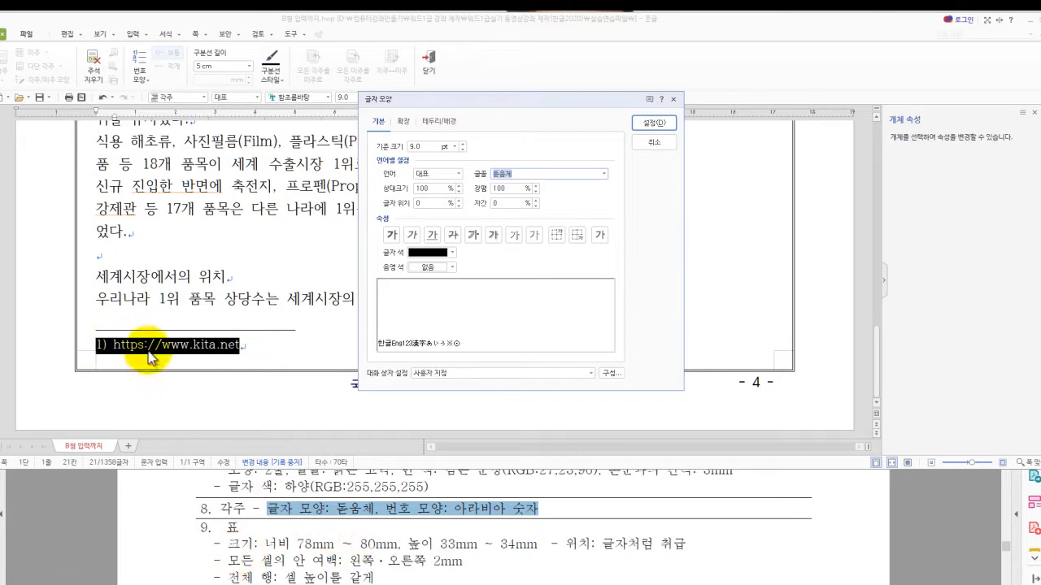
{"action": "left_click", "coordinate": [662, 124]}
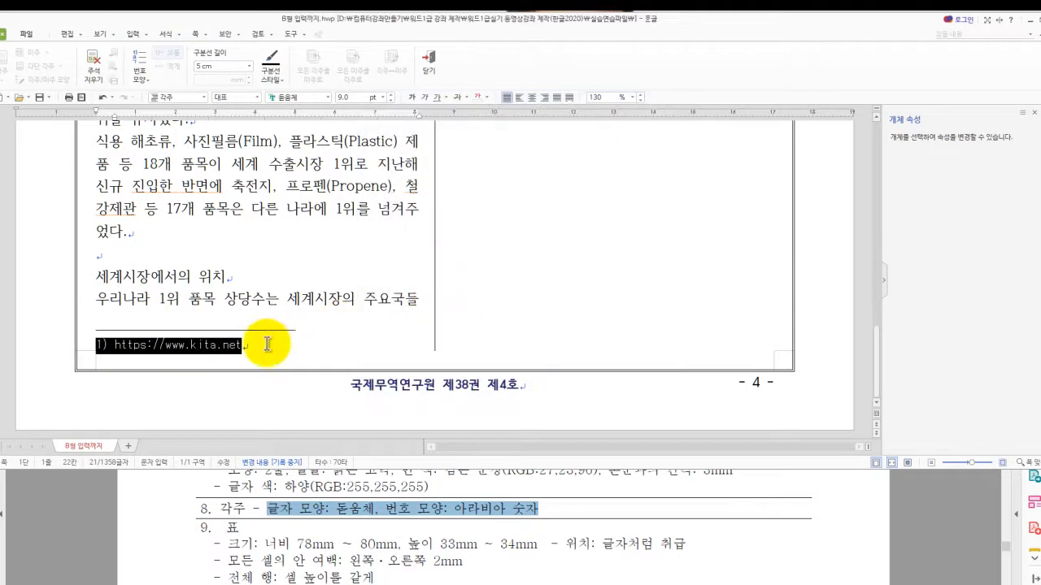
Check the number format options in the footnote's 주석 모양 settings and leave without changing anything.
{"action": "left_click", "coordinate": [172, 345]}
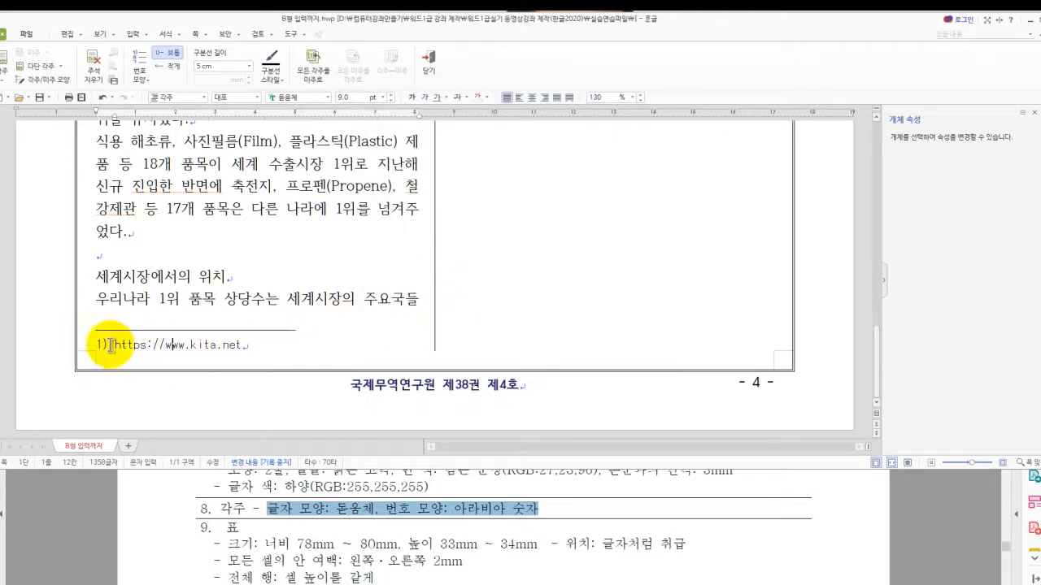
{"action": "right_click", "coordinate": [180, 345]}
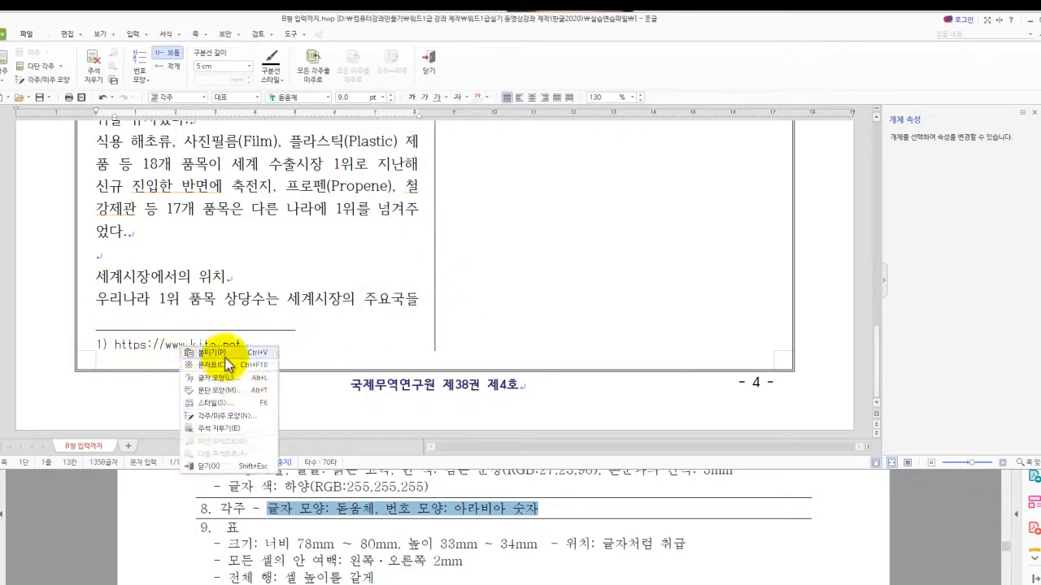
{"action": "left_click", "coordinate": [238, 417]}
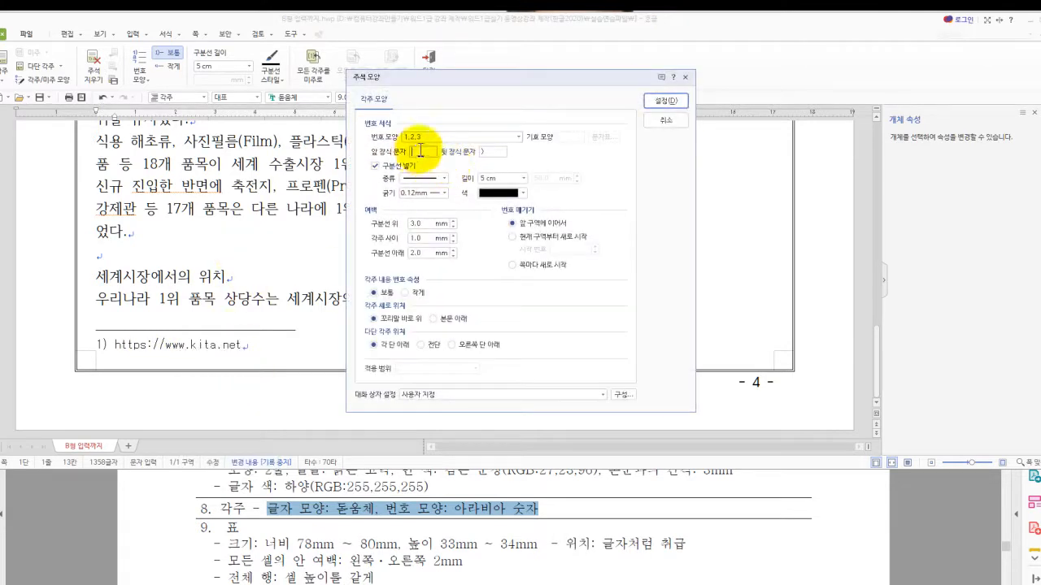
{"action": "left_click", "coordinate": [518, 137]}
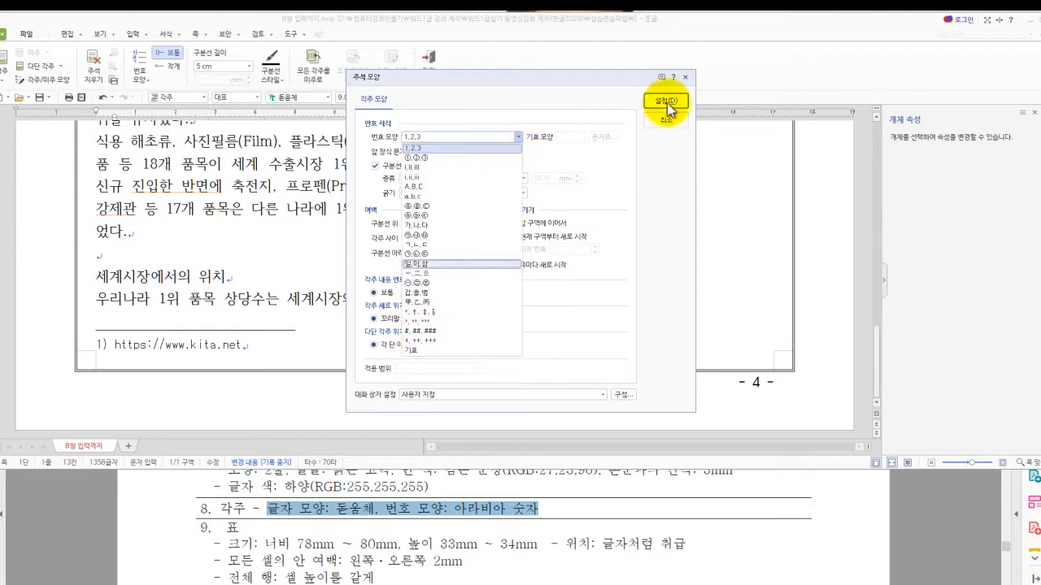
{"action": "left_click", "coordinate": [669, 145]}
{"action": "left_click", "coordinate": [665, 121]}
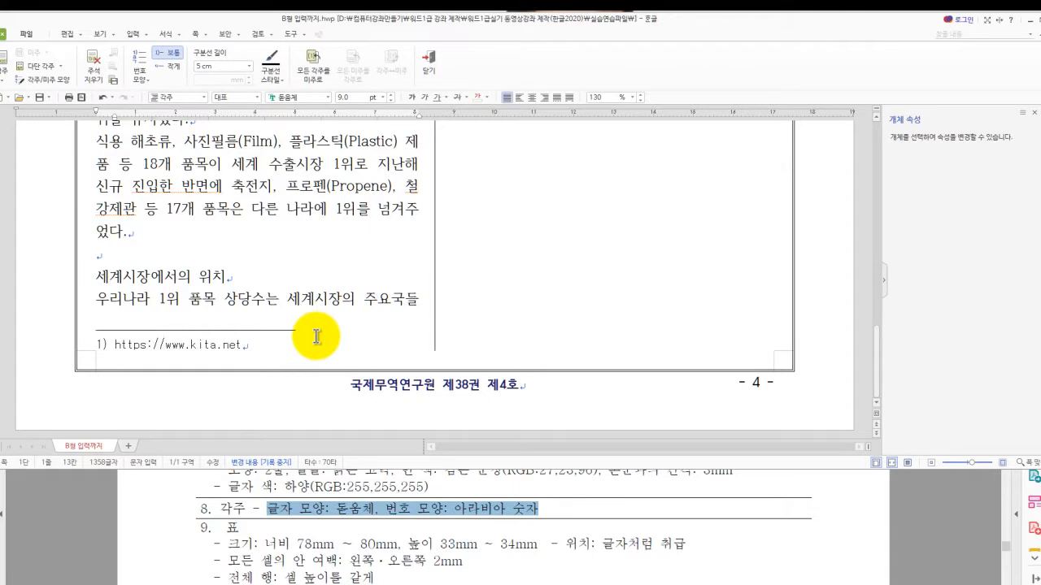
Place the cursor in the table title 국가별 1위 품목 수 and start adding a new style.
{"action": "scroll", "coordinate": [274, 274], "scroll_direction": "up", "scroll_amount": 15}
{"action": "scroll", "coordinate": [275, 268], "scroll_direction": "down", "scroll_amount": 3}
{"action": "left_click", "coordinate": [262, 293]}
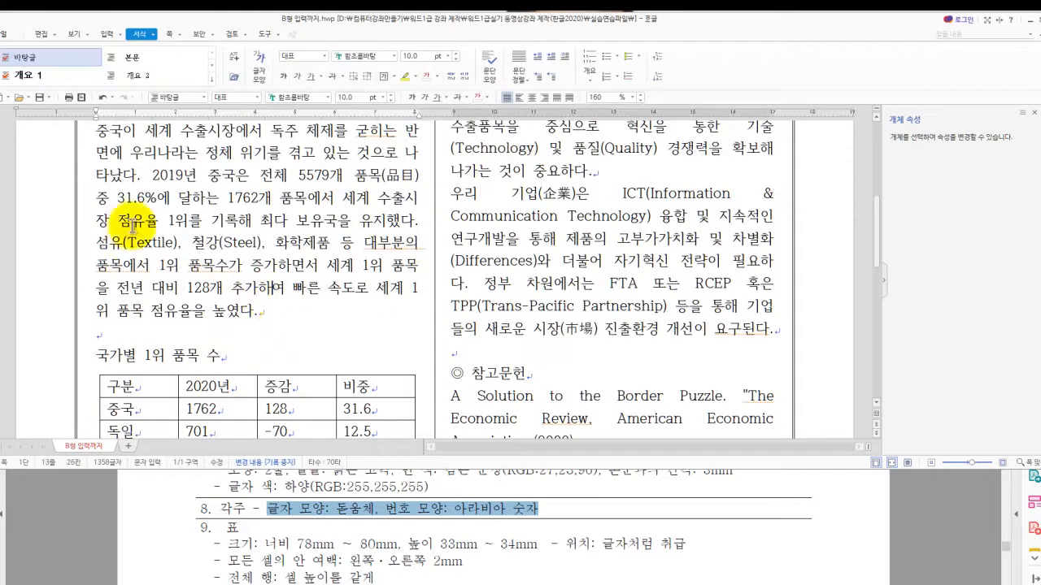
{"action": "scroll", "coordinate": [349, 284], "scroll_direction": "down", "scroll_amount": 3}
{"action": "scroll", "coordinate": [227, 279], "scroll_direction": "up", "scroll_amount": 1}
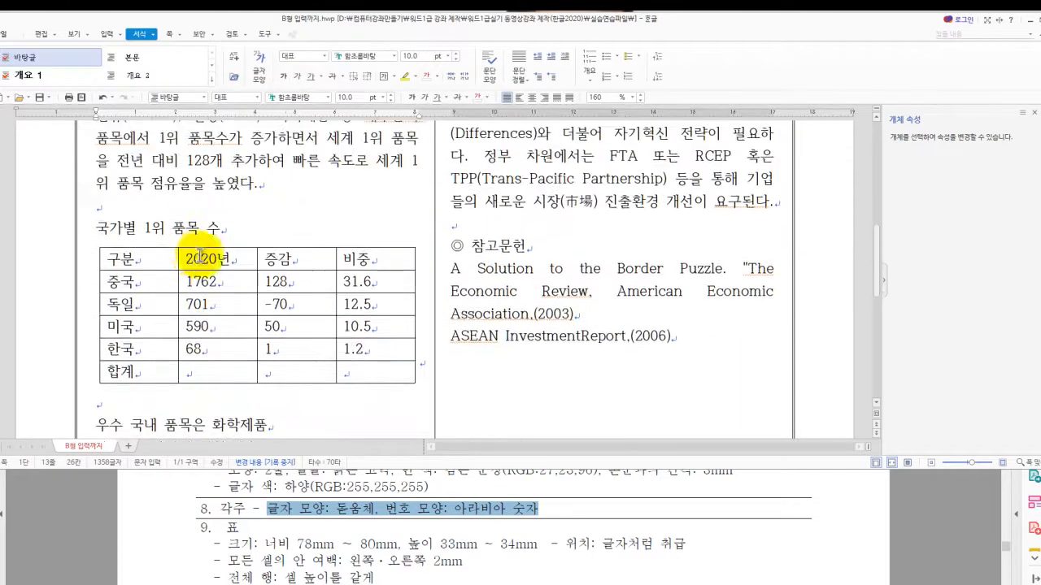
{"action": "left_click", "coordinate": [174, 231]}
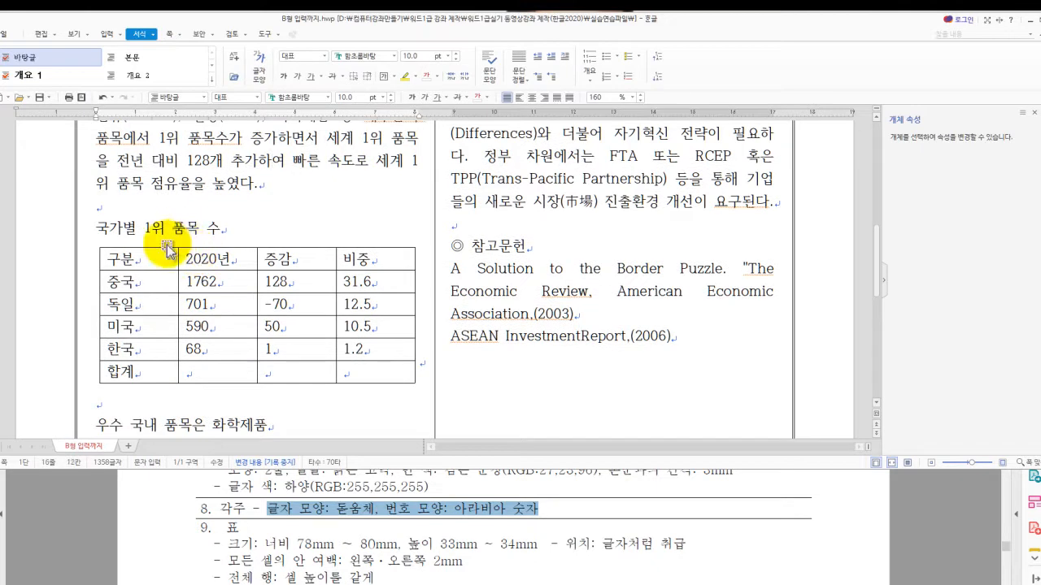
{"action": "key", "text": "F6"}
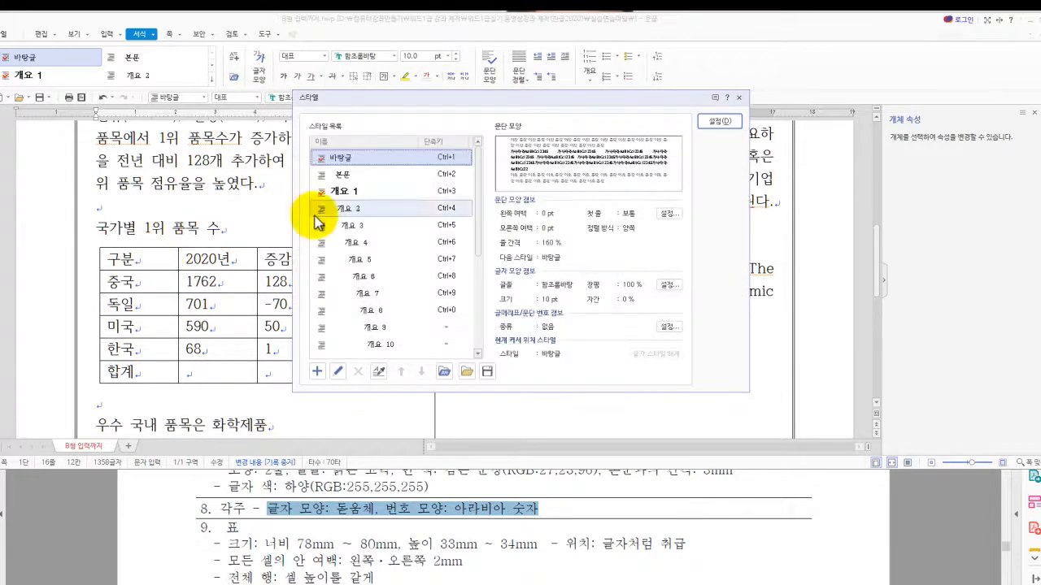
{"action": "left_click", "coordinate": [318, 374]}
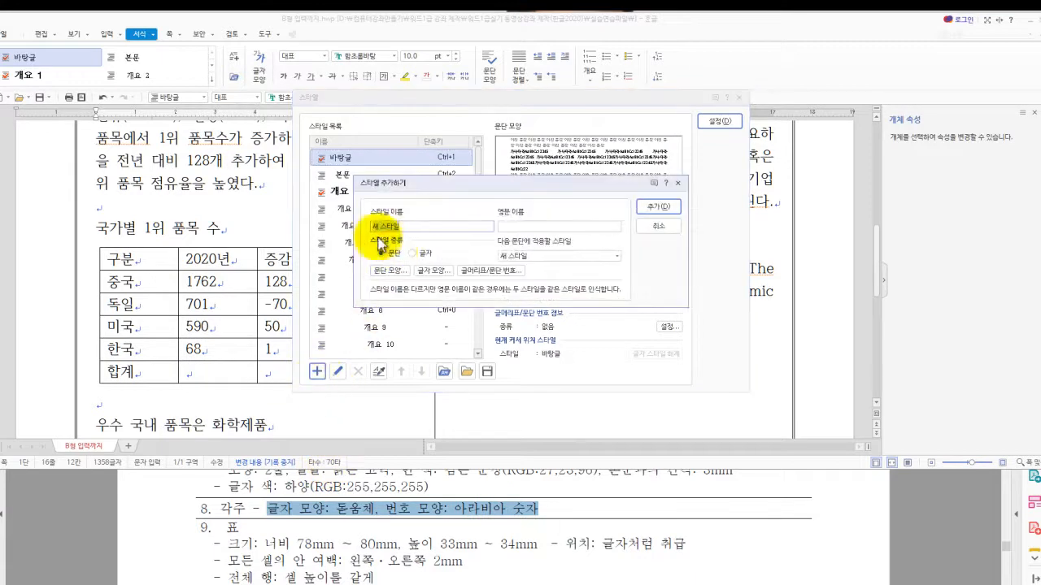
Check the 표제목 instructions in the PDF, name the new paragraph style 표제목 and give it centre alignment.
{"action": "left_click", "coordinate": [351, 540]}
{"action": "scroll", "coordinate": [341, 545], "scroll_direction": "up", "scroll_amount": 3}
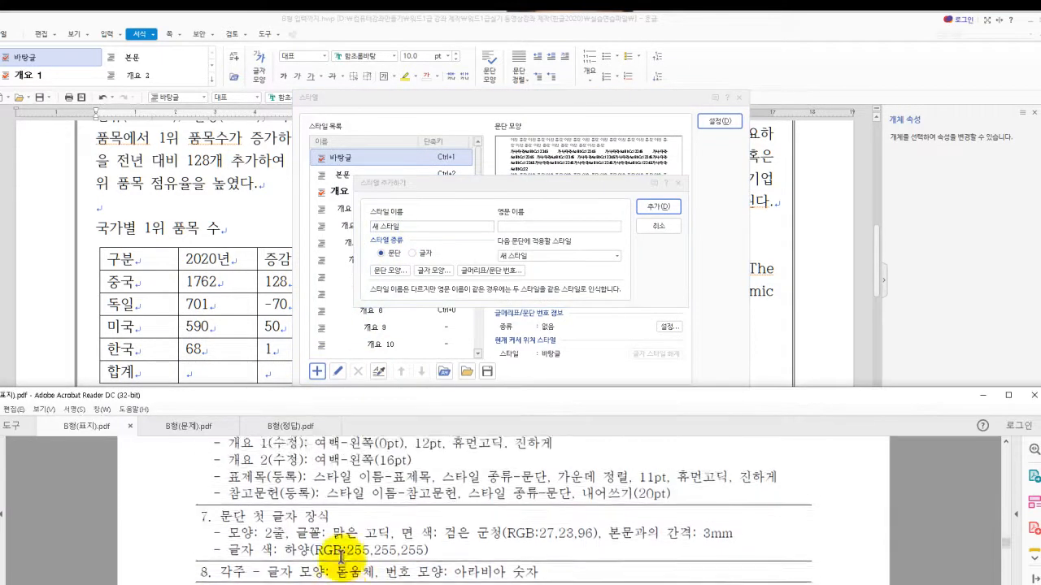
{"action": "left_click_drag", "start_coordinate": [230, 514], "coordinate": [770, 514]}
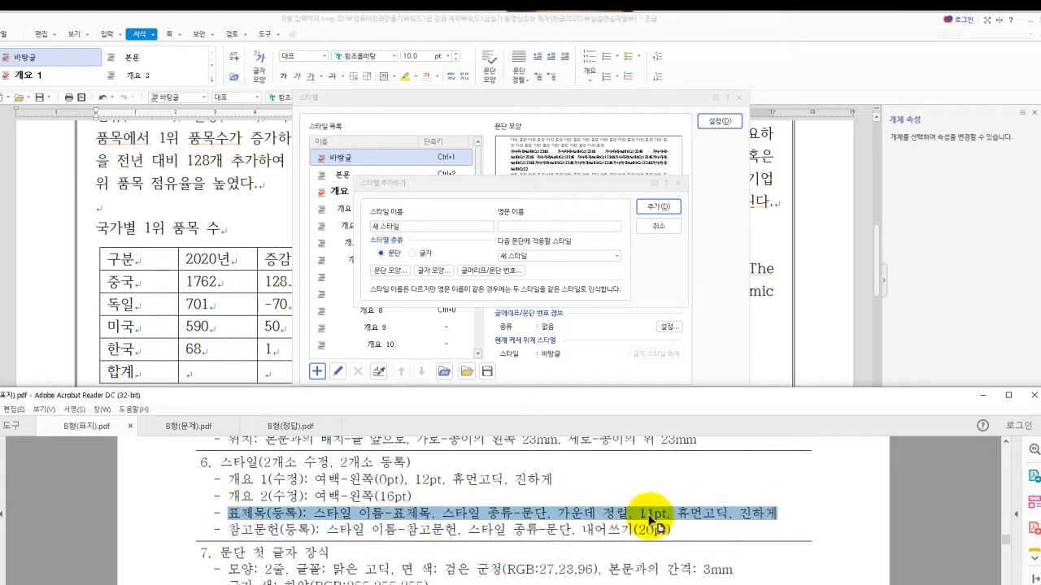
{"action": "left_click", "coordinate": [399, 226]}
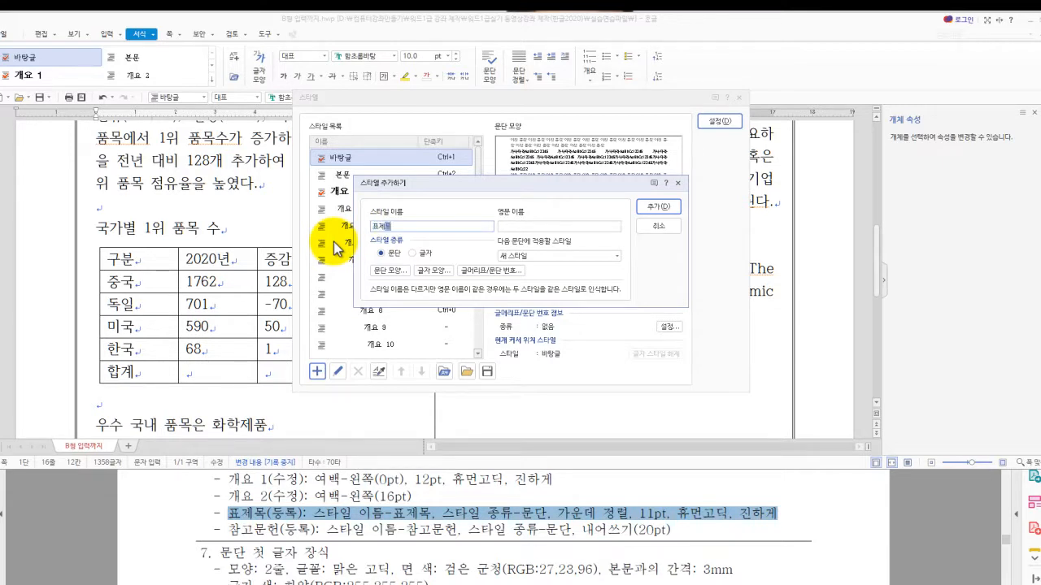
{"action": "left_click", "coordinate": [391, 271]}
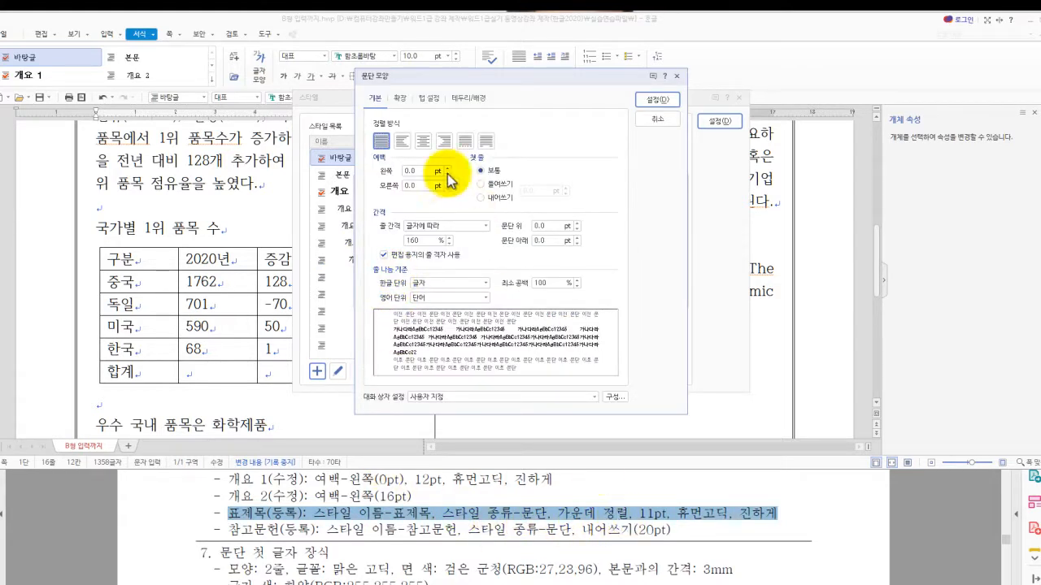
{"action": "left_click", "coordinate": [426, 142]}
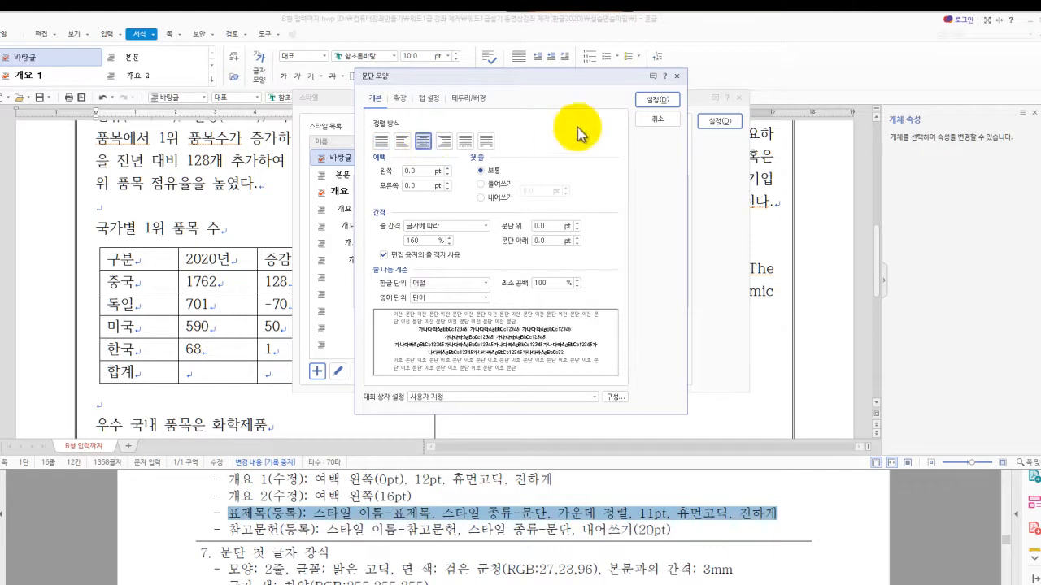
{"action": "left_click", "coordinate": [657, 100]}
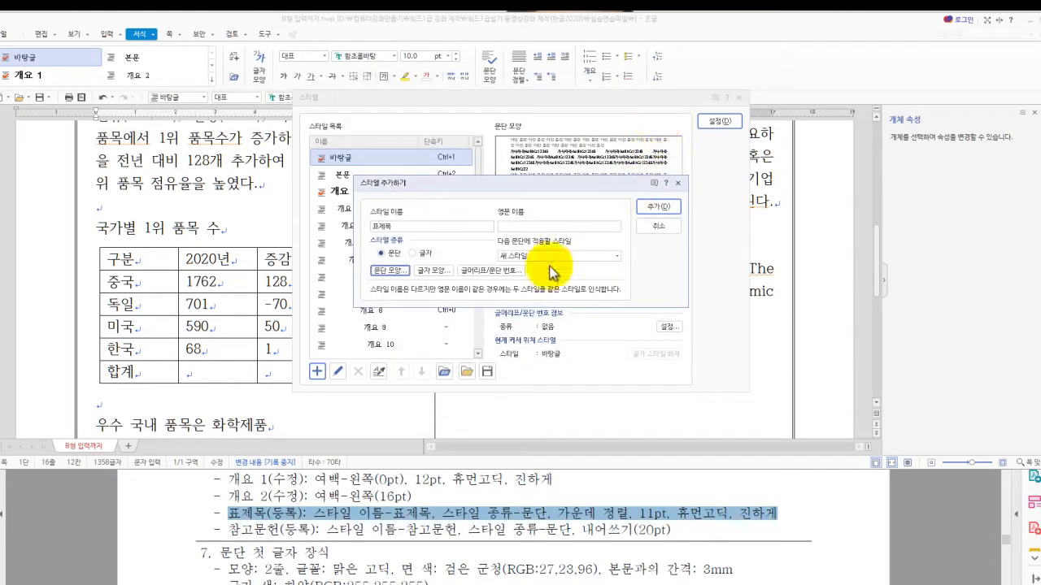
Give the 표제목 style 11 pt bold 휴먼고딕 text, add it and apply it to the table title 국가별 1위 품목 수.
{"action": "left_click", "coordinate": [432, 271]}
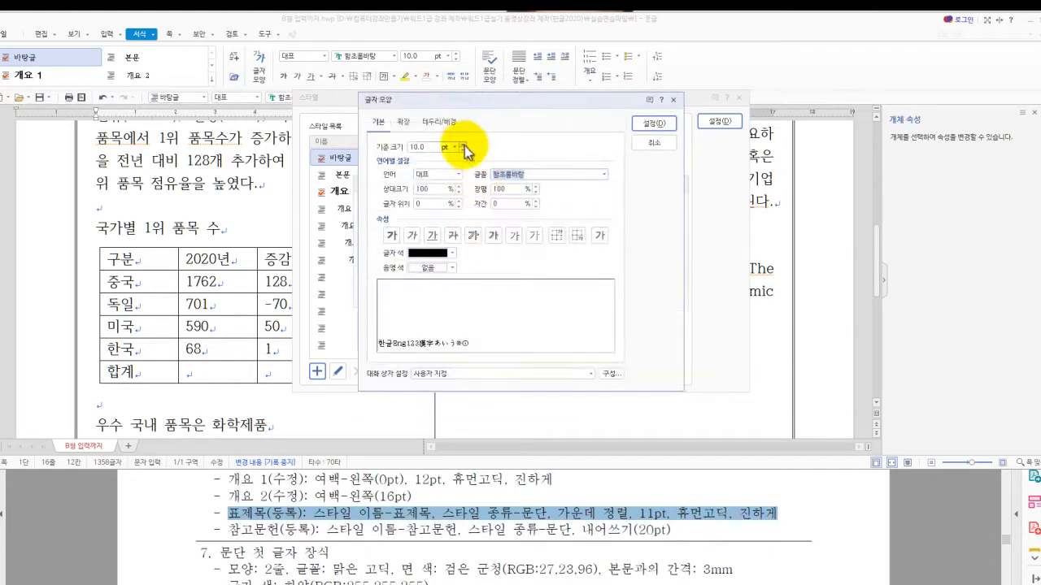
{"action": "left_click", "coordinate": [603, 174]}
{"action": "left_click", "coordinate": [518, 233]}
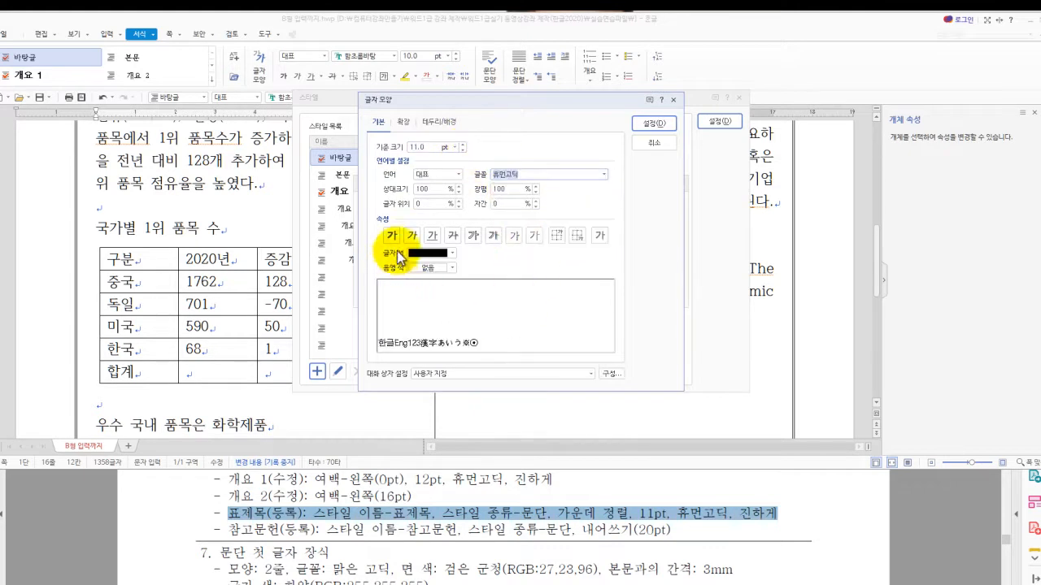
{"action": "left_click", "coordinate": [643, 127]}
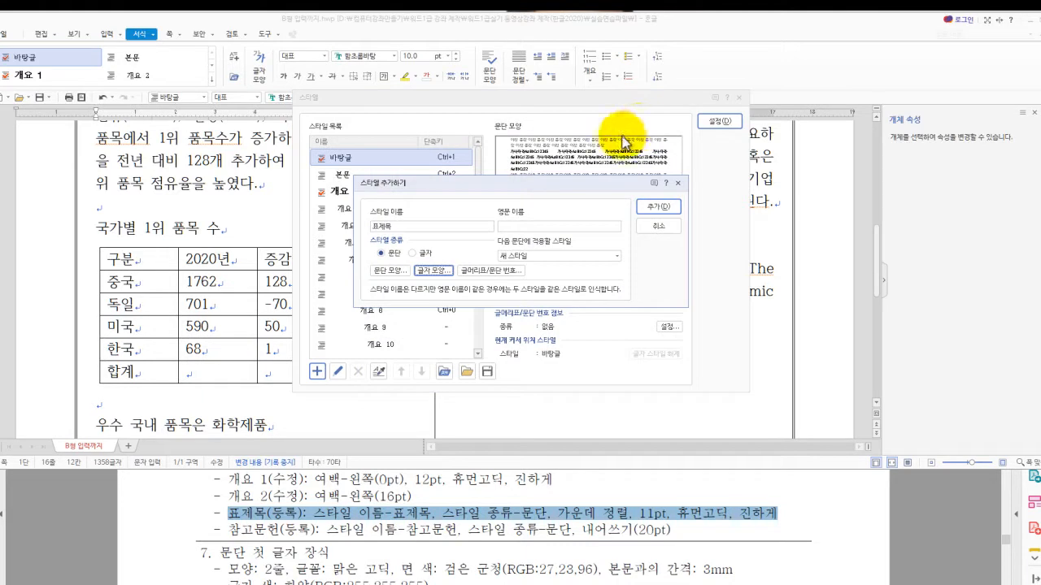
{"action": "left_click", "coordinate": [668, 211]}
{"action": "left_click", "coordinate": [718, 122]}
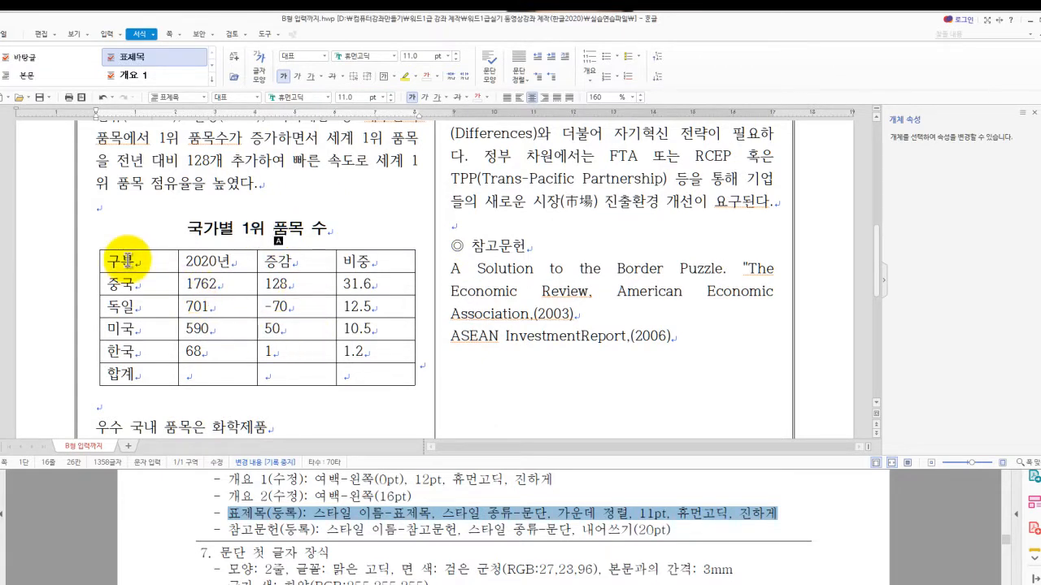
Centre the text in all table cells and check the table's properties against section 9 of B형(표지).pdf.
{"action": "left_click_drag", "start_coordinate": [130, 262], "coordinate": [396, 387]}
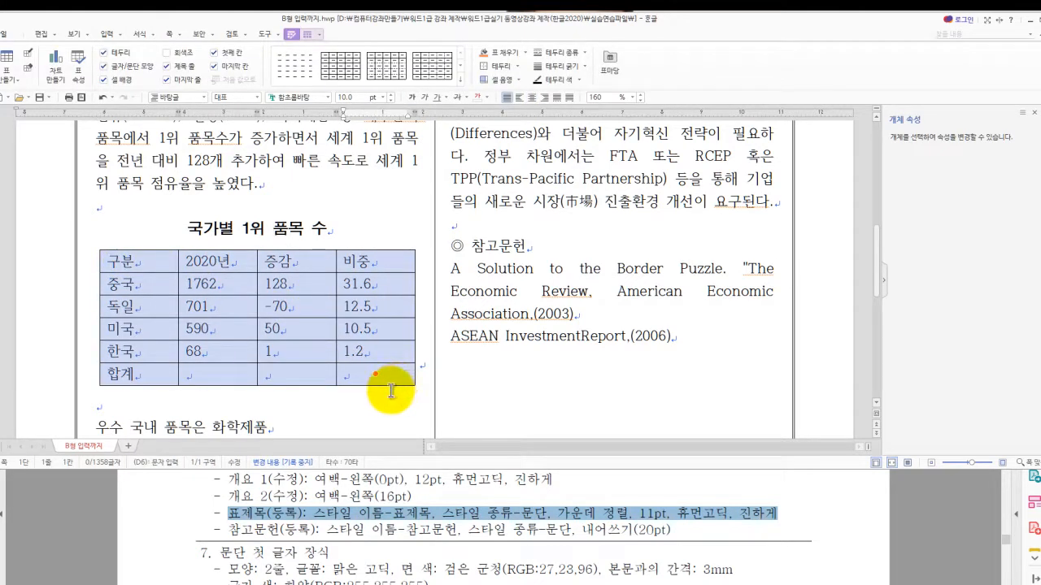
{"action": "key", "text": "ctrl+shift+c"}
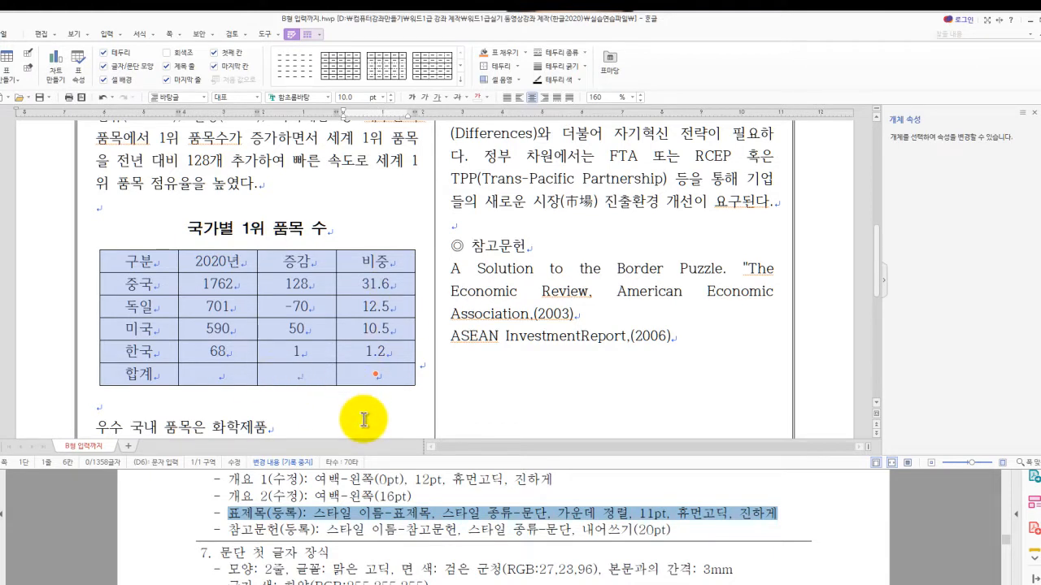
{"action": "key", "text": "p"}
{"action": "left_click", "coordinate": [379, 551]}
{"action": "scroll", "coordinate": [379, 552], "scroll_direction": "up", "scroll_amount": 2}
{"action": "scroll", "coordinate": [379, 551], "scroll_direction": "up", "scroll_amount": 1}
{"action": "scroll", "coordinate": [379, 541], "scroll_direction": "down", "scroll_amount": 4}
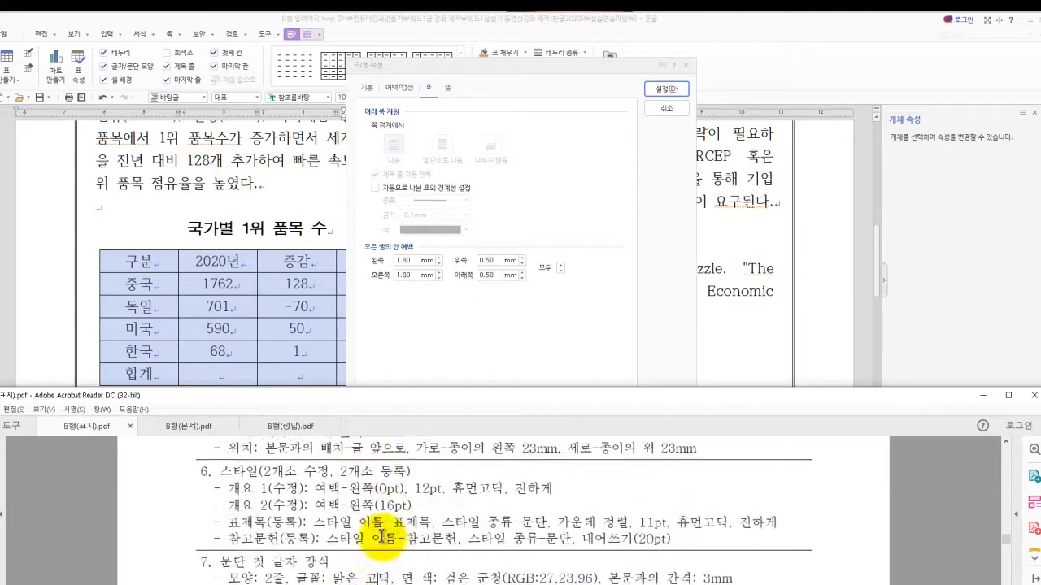
{"action": "scroll", "coordinate": [379, 538], "scroll_direction": "down", "scroll_amount": 4}
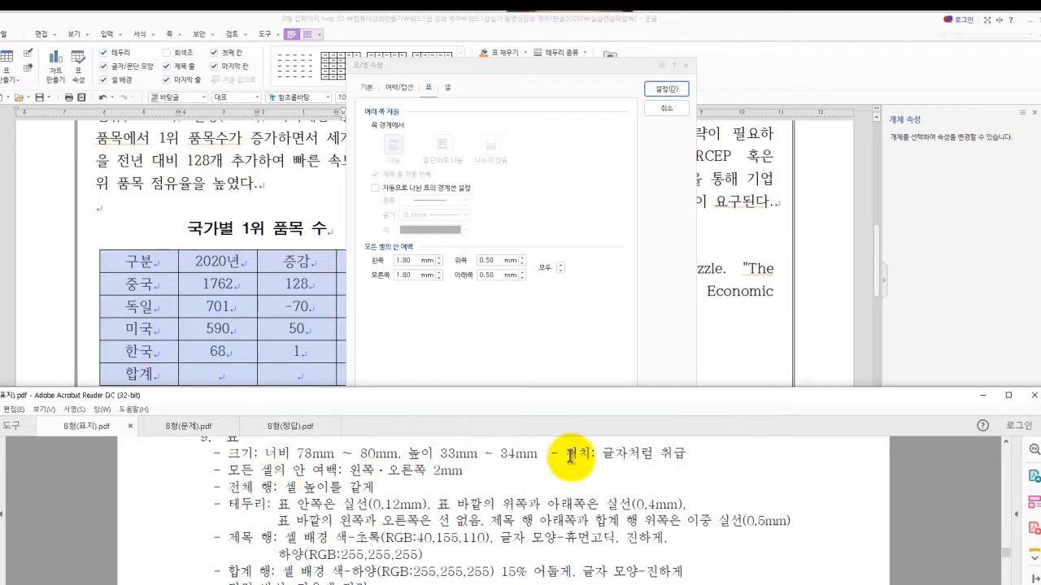
{"action": "left_click", "coordinate": [371, 90]}
{"action": "left_click", "coordinate": [362, 524]}
{"action": "scroll", "coordinate": [361, 524], "scroll_direction": "up", "scroll_amount": 1}
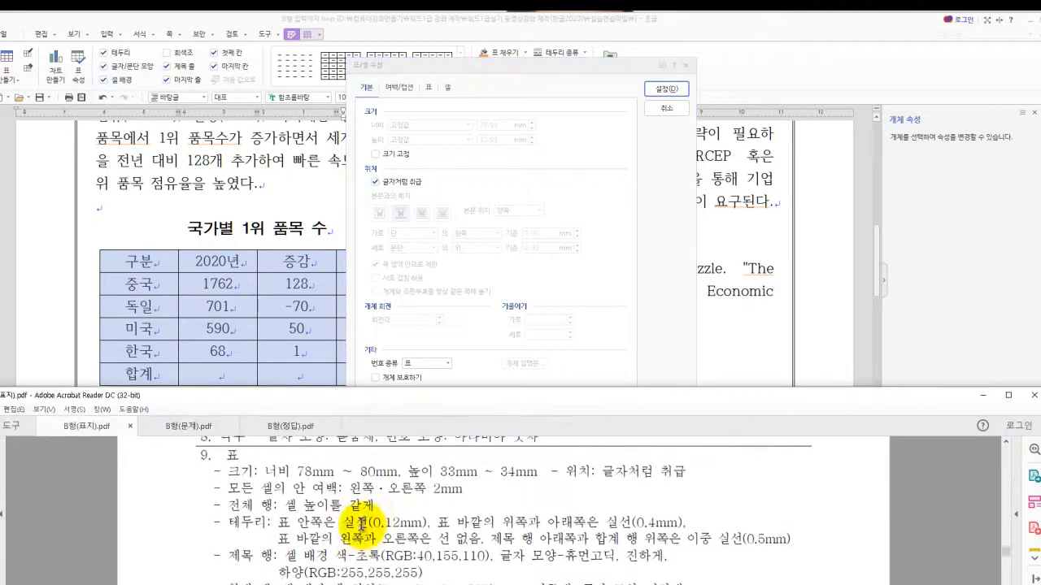
{"action": "left_click", "coordinate": [464, 225]}
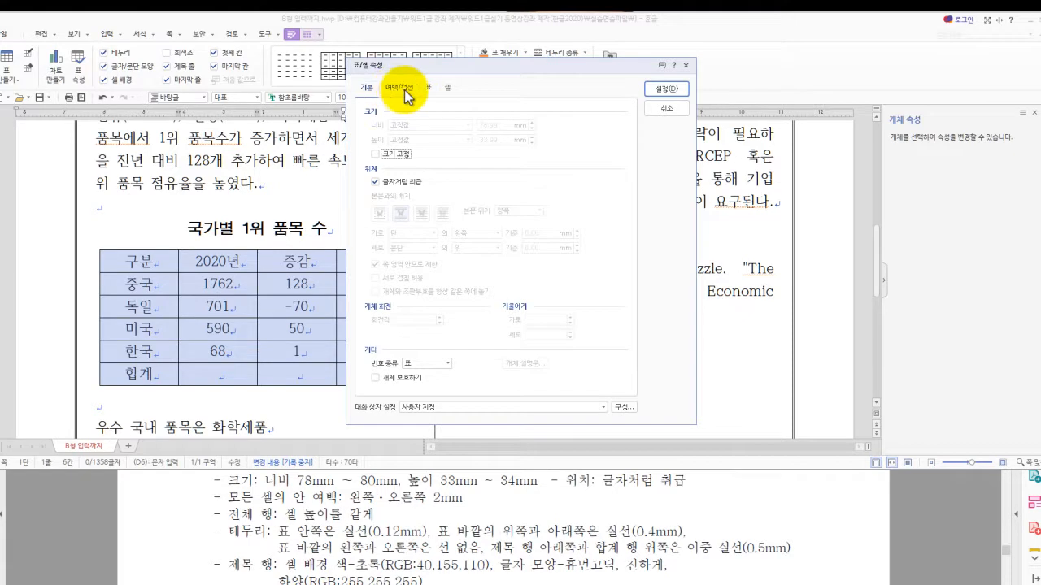
Set the inner margins of all table cells to 2 mm on the left and right.
{"action": "left_click", "coordinate": [448, 88]}
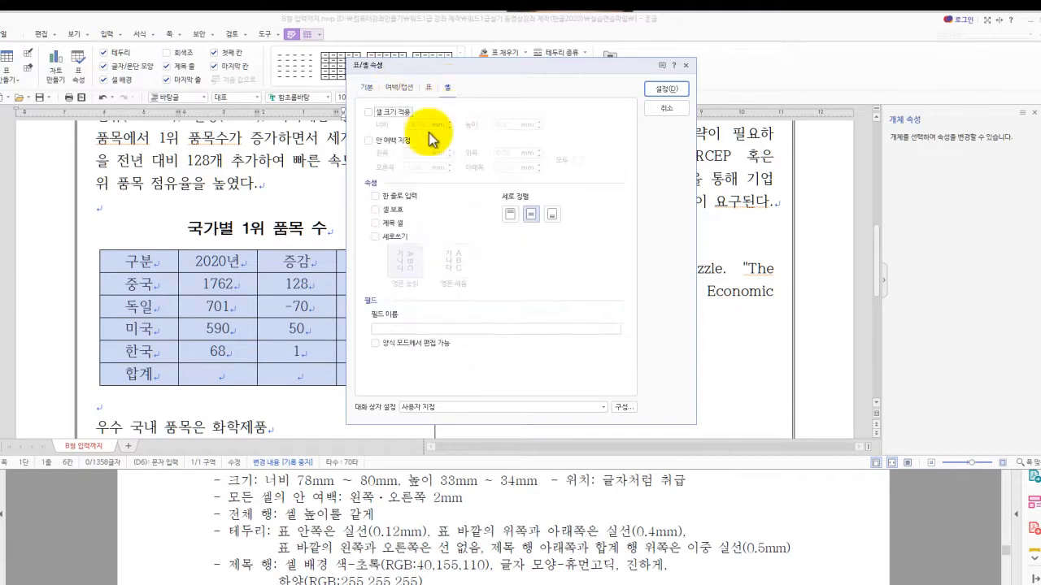
{"action": "left_click", "coordinate": [369, 141]}
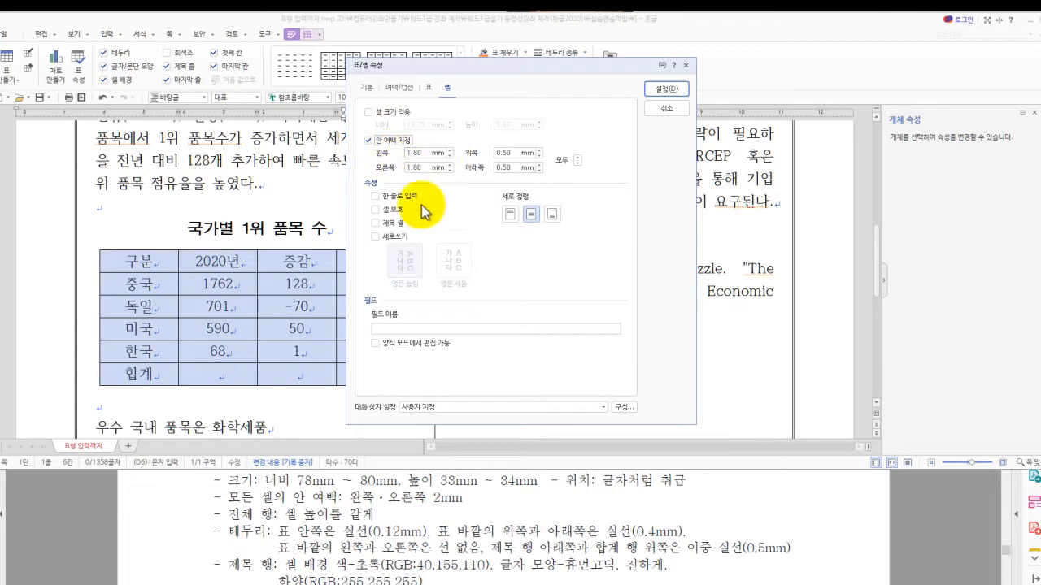
{"action": "key", "text": "Tab"}
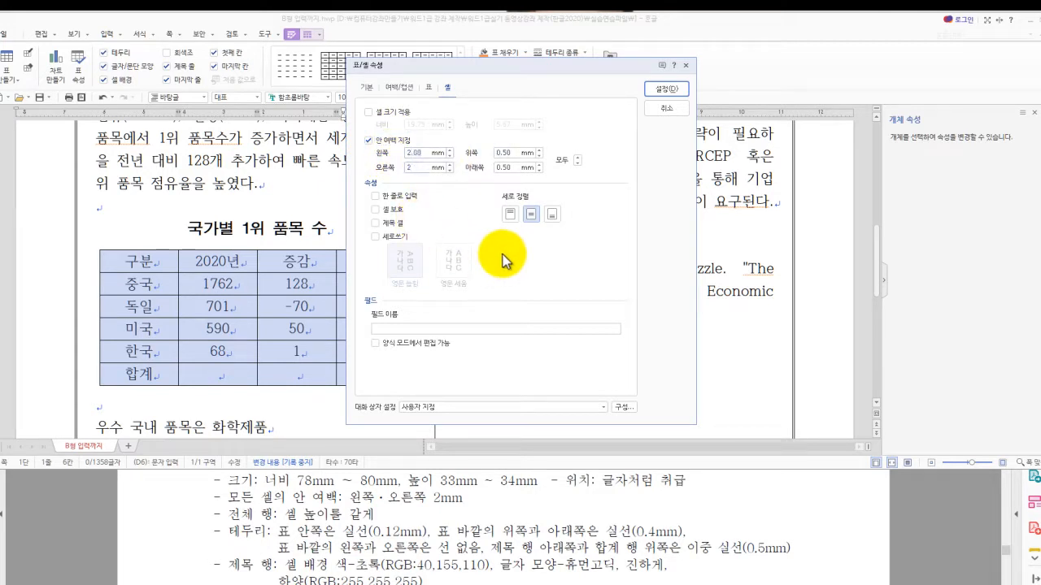
{"action": "key", "text": "Return"}
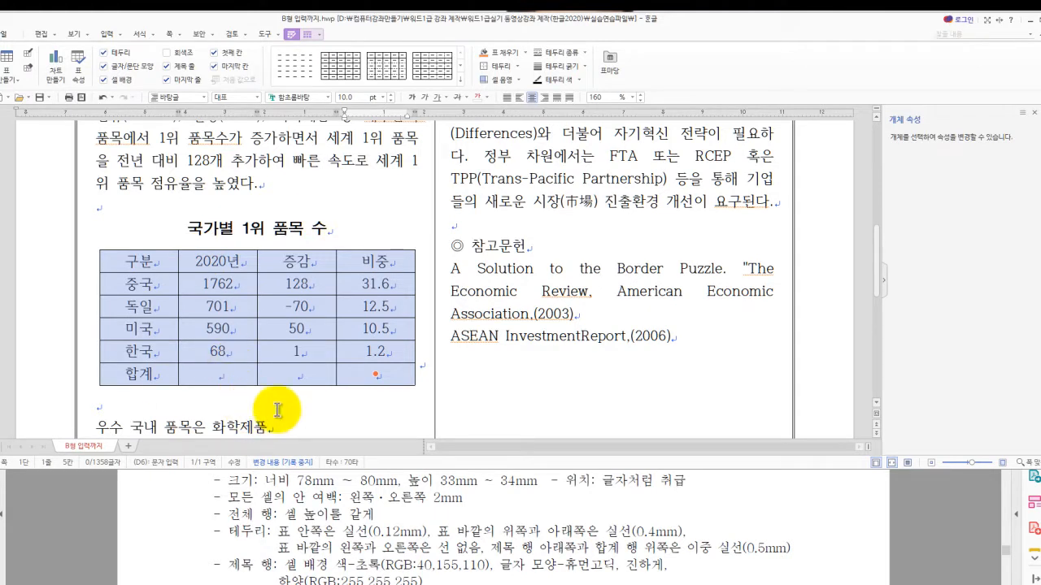
Check the border instructions in the PDF and give the table's inside borders a 0.12 mm solid line.
{"action": "key", "text": "l"}
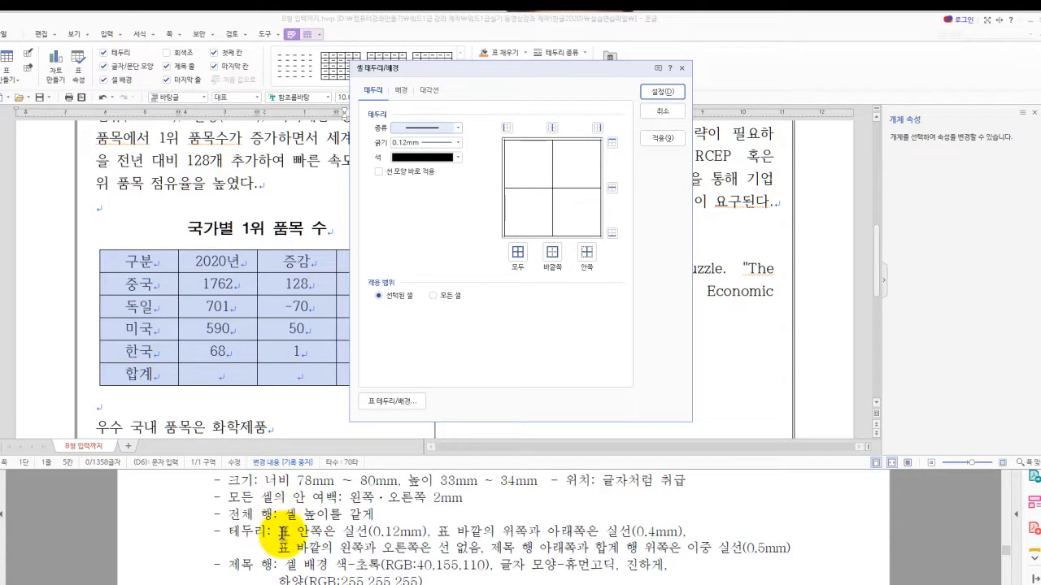
{"action": "left_click_drag", "start_coordinate": [283, 534], "coordinate": [480, 549]}
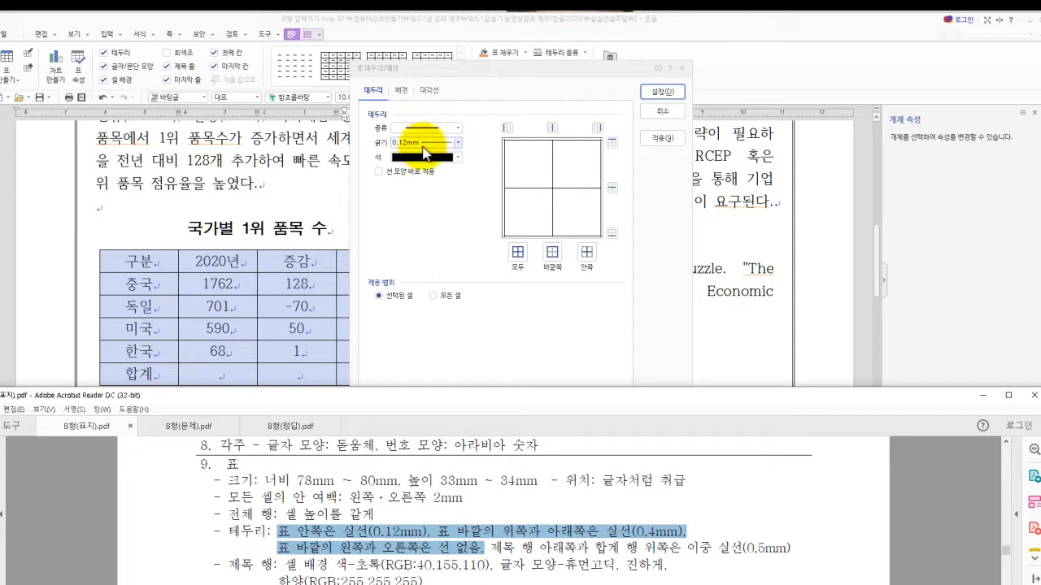
{"action": "left_click", "coordinate": [587, 255]}
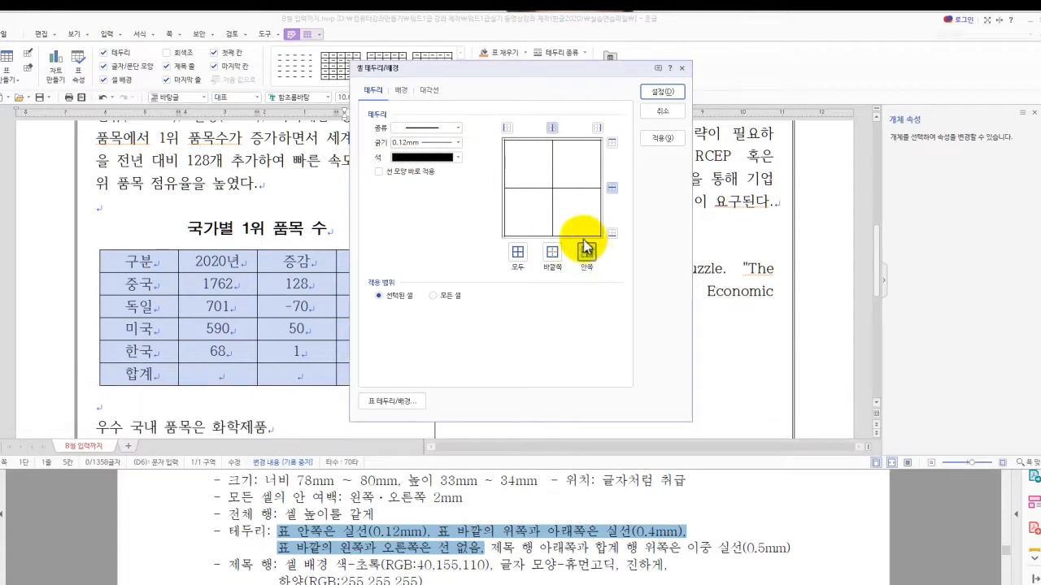
Set the table's top and bottom outer borders to a 0.4 mm solid line.
{"action": "left_click", "coordinate": [457, 128]}
{"action": "left_click", "coordinate": [457, 129]}
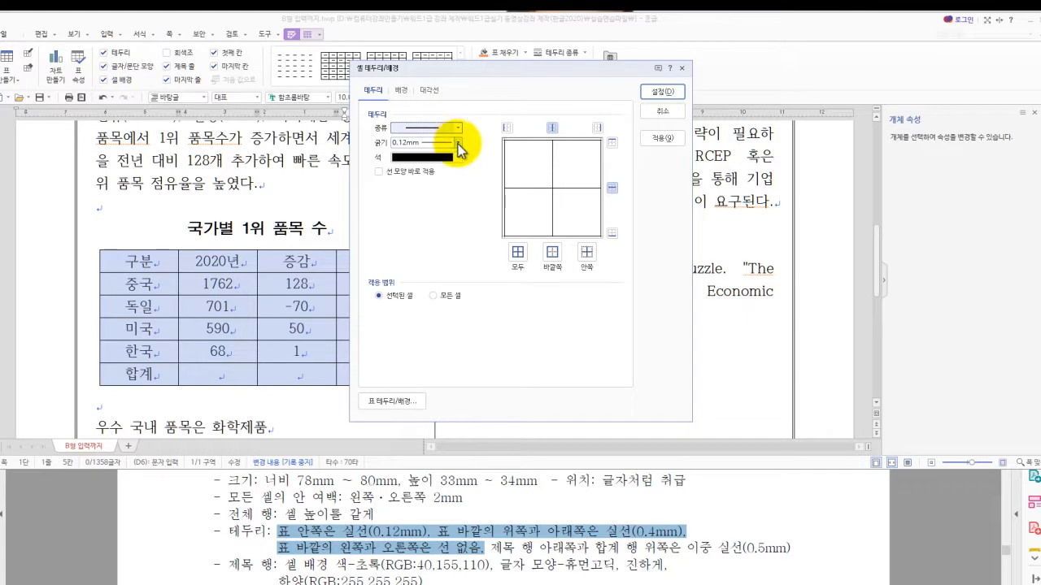
{"action": "left_click", "coordinate": [458, 144]}
{"action": "left_click", "coordinate": [435, 211]}
{"action": "left_click", "coordinate": [612, 142]}
{"action": "left_click", "coordinate": [611, 233]}
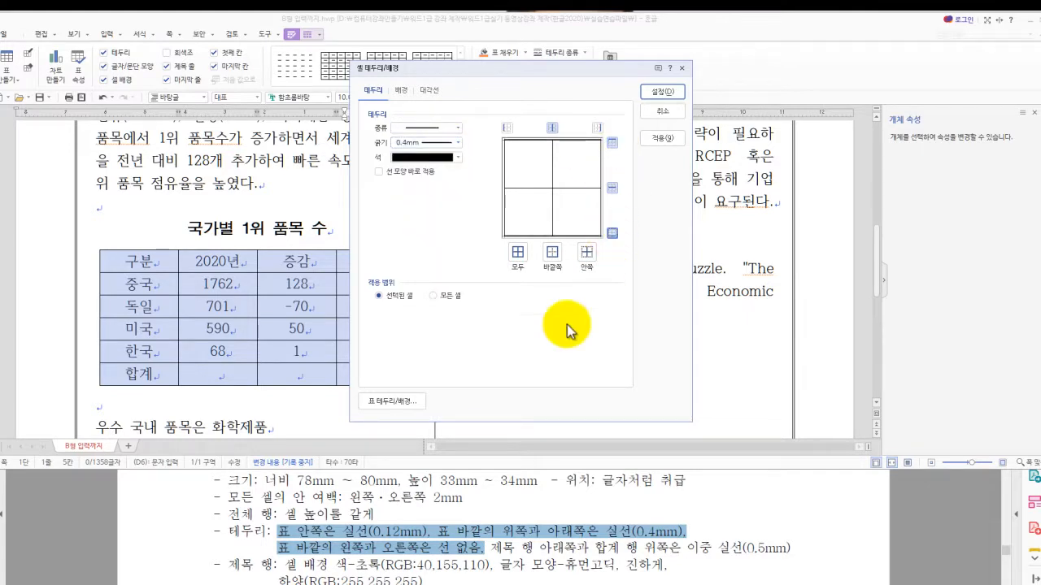
Remove the table's left and right outer borders and apply the border settings.
{"action": "left_click", "coordinate": [458, 128]}
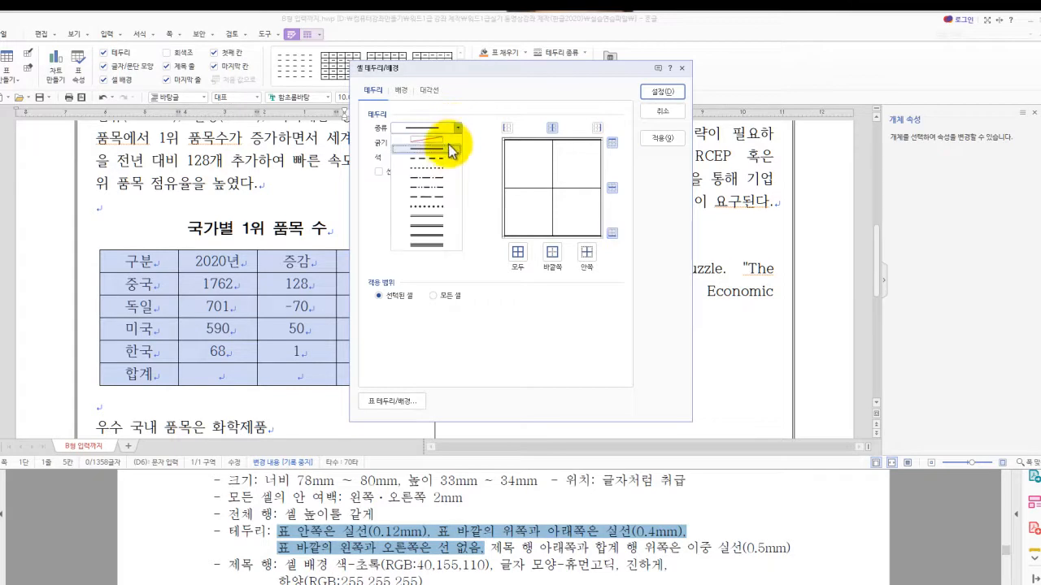
{"action": "left_click", "coordinate": [452, 151]}
{"action": "left_click", "coordinate": [506, 128]}
{"action": "left_click", "coordinate": [597, 128]}
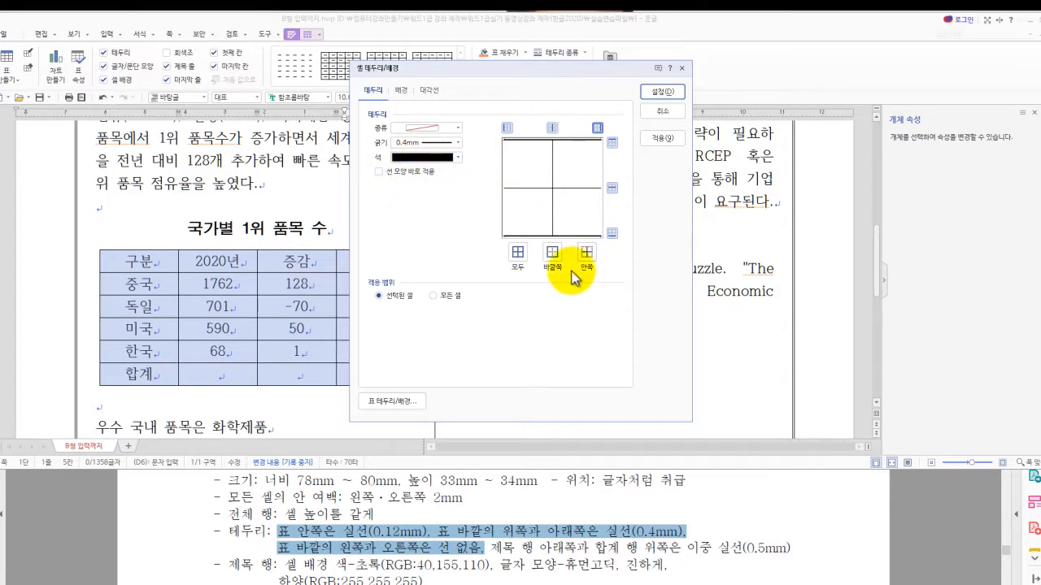
{"action": "left_click", "coordinate": [665, 92]}
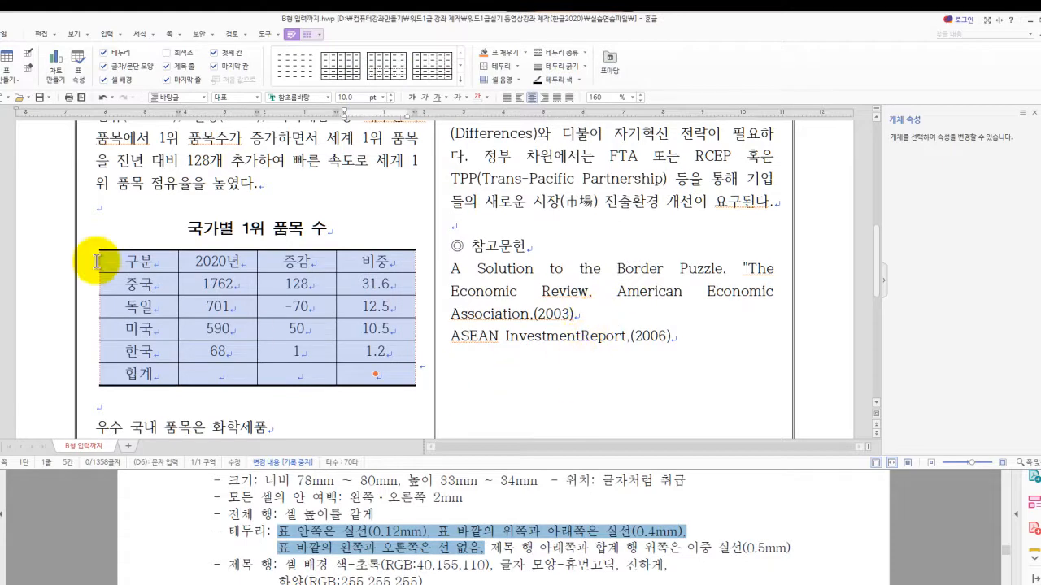
Check the header row instructions in the PDF and give that row's bottom border a 0.5 mm double solid line.
{"action": "left_click", "coordinate": [318, 406]}
{"action": "left_click_drag", "start_coordinate": [492, 547], "coordinate": [697, 573]}
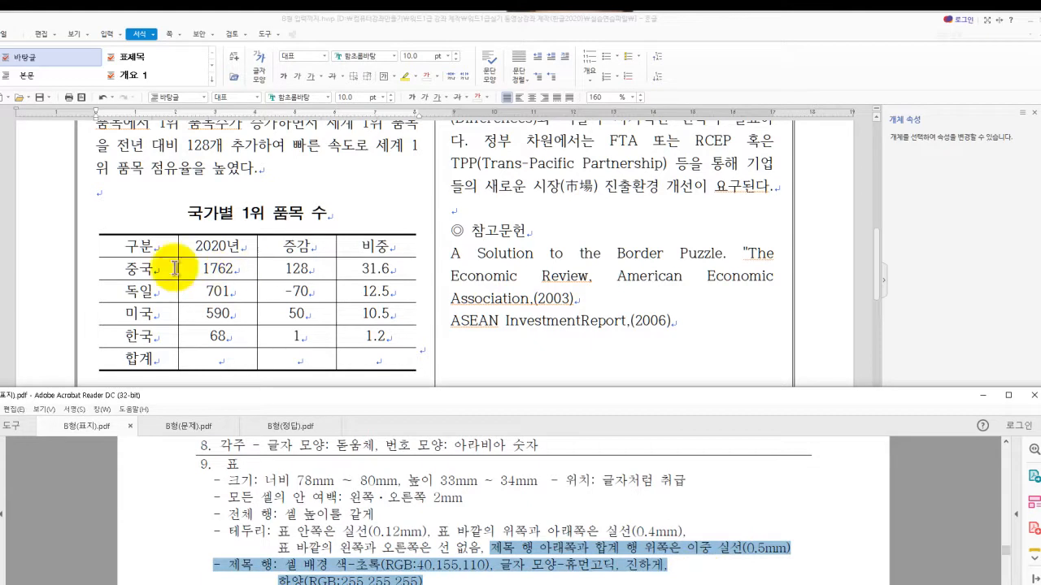
{"action": "left_click_drag", "start_coordinate": [142, 247], "coordinate": [367, 245]}
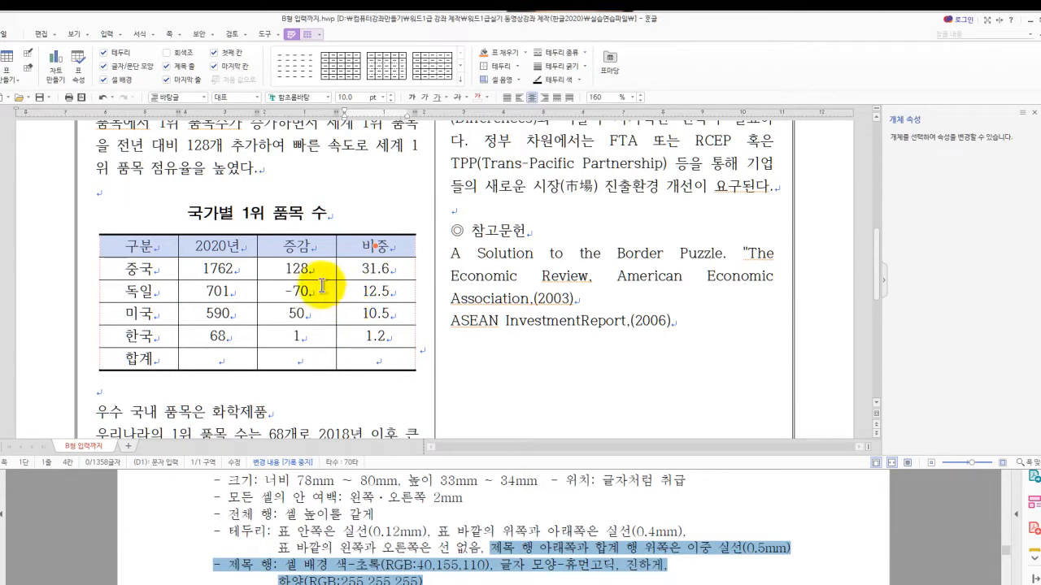
{"action": "key", "text": "l"}
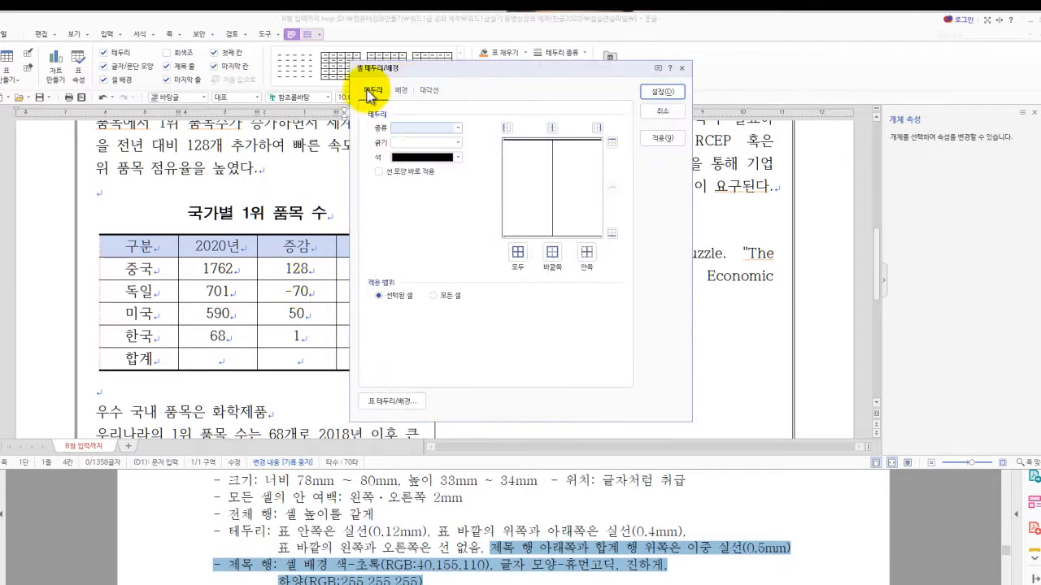
{"action": "left_click", "coordinate": [458, 130]}
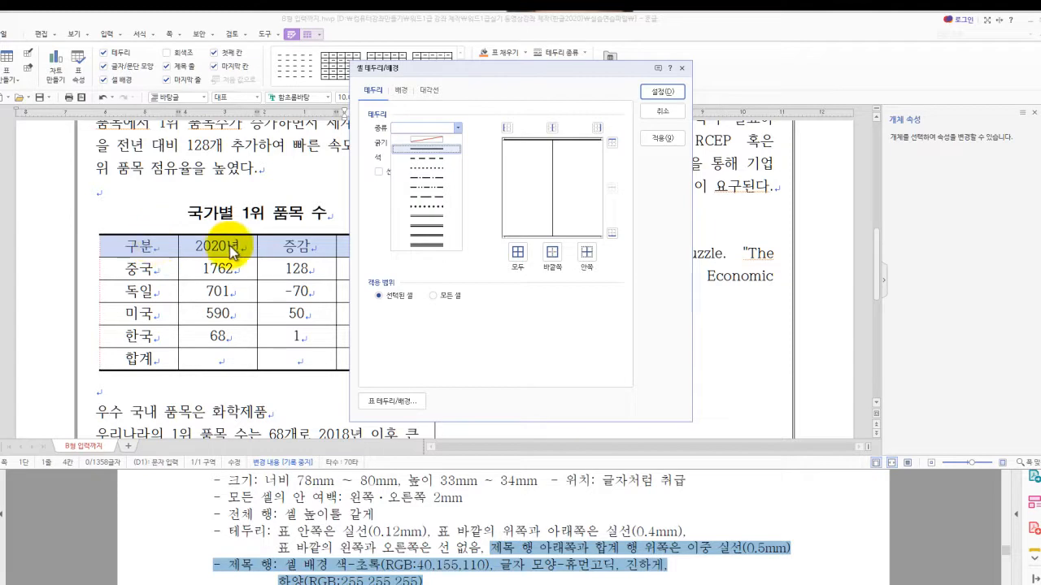
{"action": "left_click", "coordinate": [436, 218]}
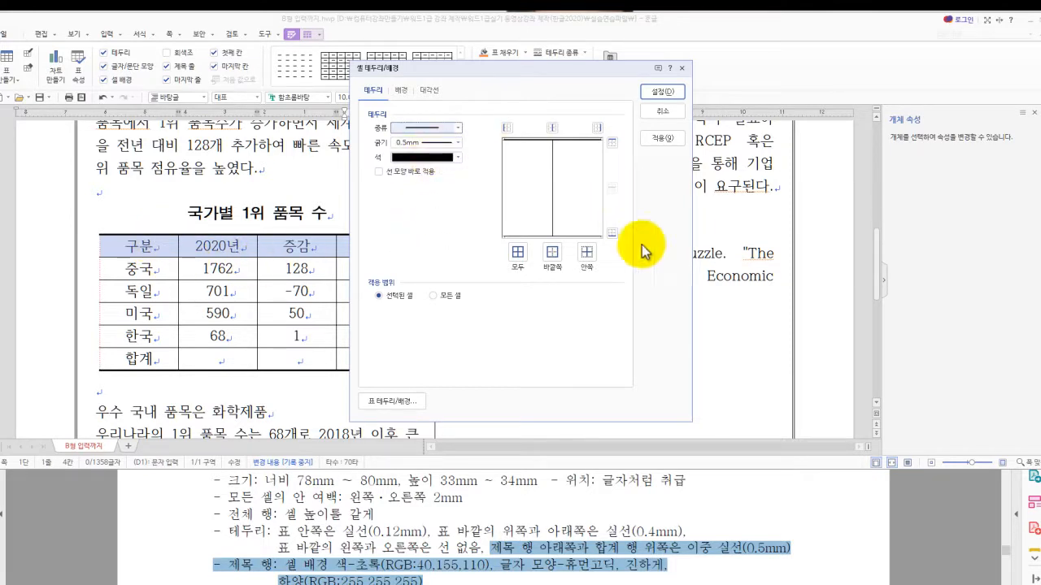
{"action": "left_click", "coordinate": [612, 233]}
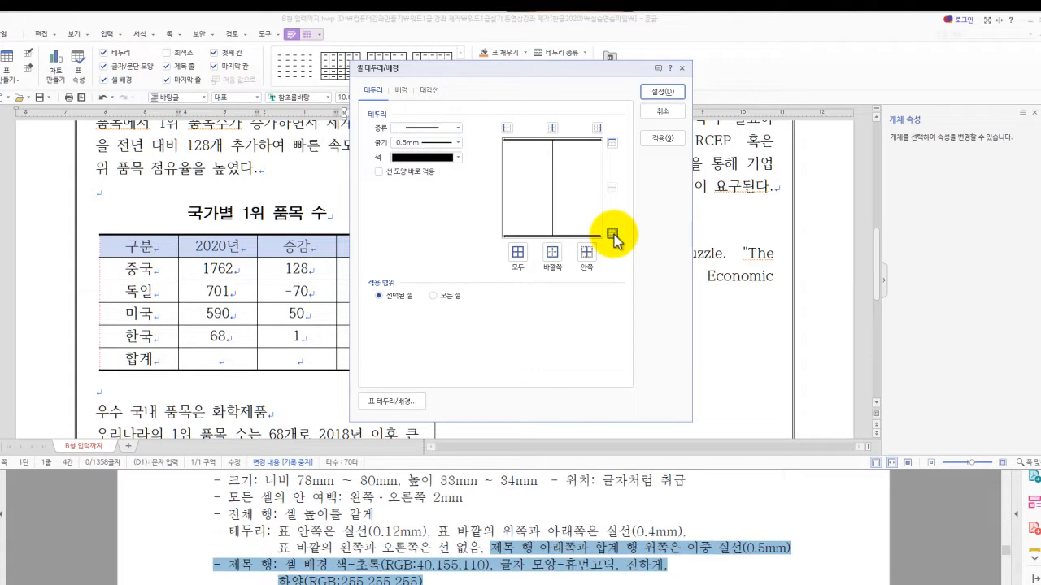
Fill the header row's cell background with 초록 (RGB:40,155,110) and apply the border and background settings.
{"action": "left_click", "coordinate": [402, 90]}
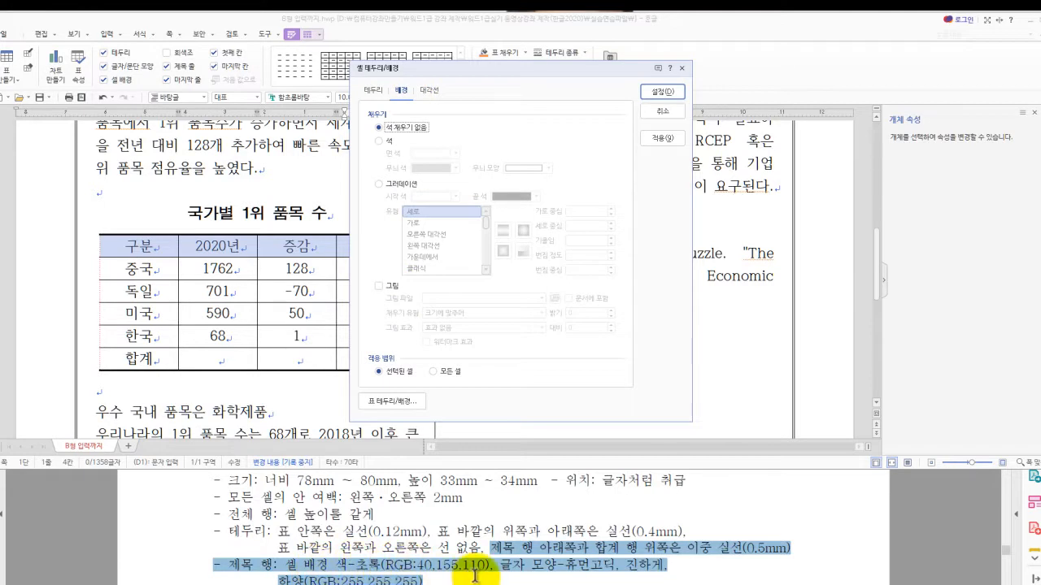
{"action": "left_click", "coordinate": [380, 141]}
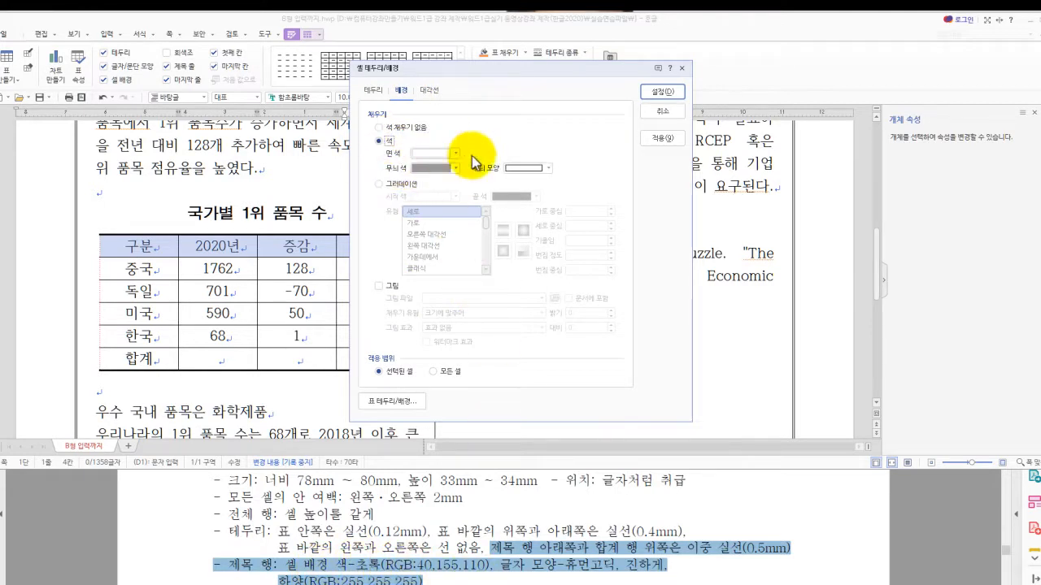
{"action": "left_click", "coordinate": [456, 153]}
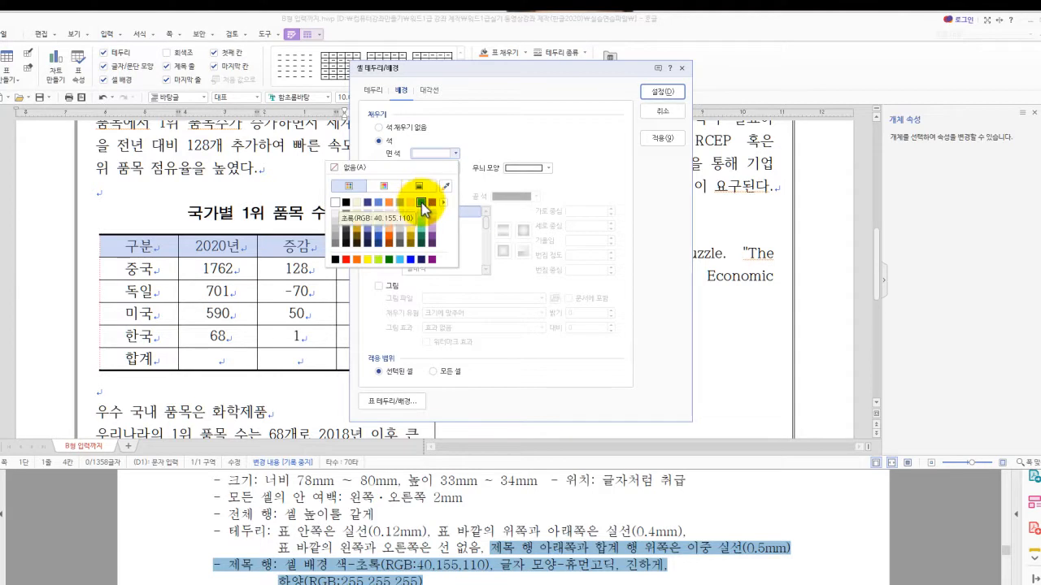
{"action": "left_click", "coordinate": [422, 203]}
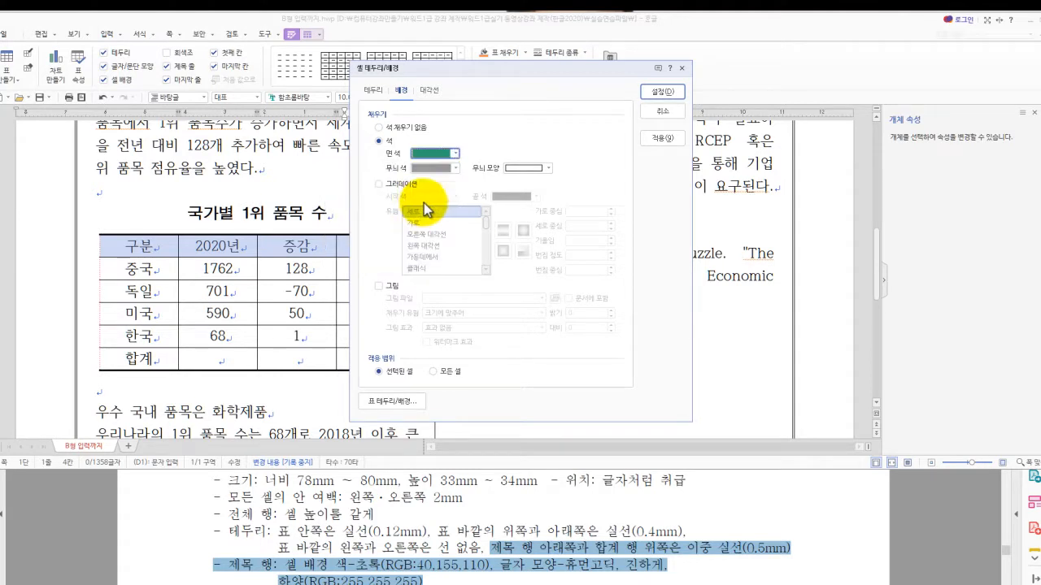
{"action": "left_click", "coordinate": [658, 92]}
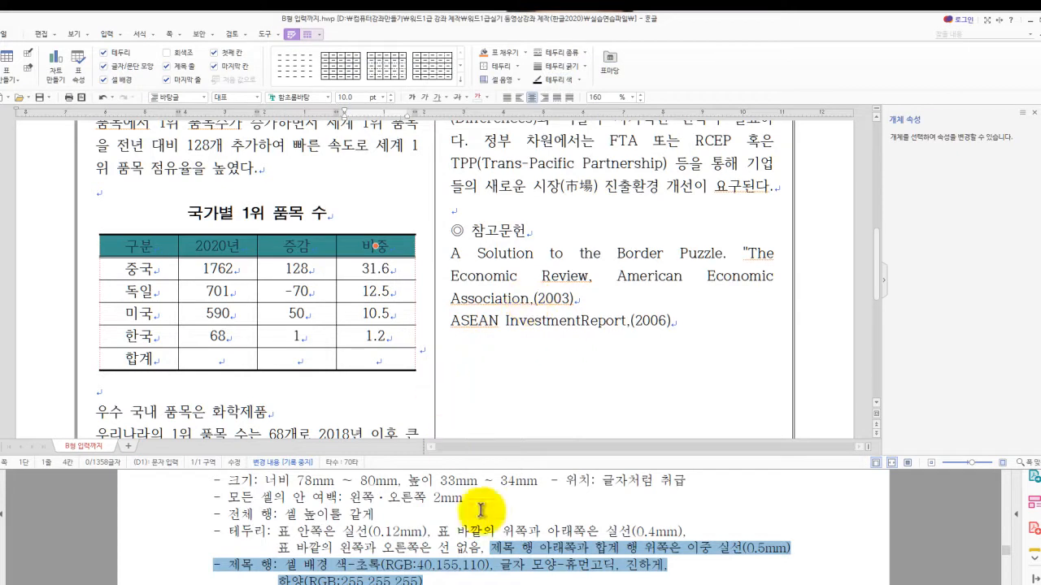
Check the header row's text instructions in the PDF and set that row's font to 휴먼고딕 in bold.
{"action": "left_click", "coordinate": [501, 564]}
{"action": "left_click_drag", "start_coordinate": [501, 565], "coordinate": [529, 579]}
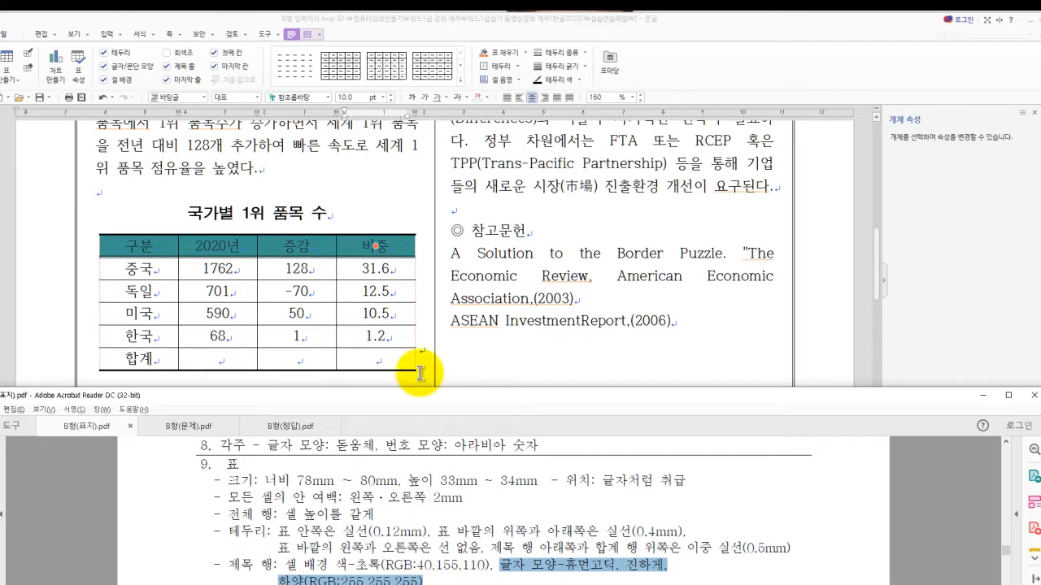
{"action": "left_click", "coordinate": [488, 18]}
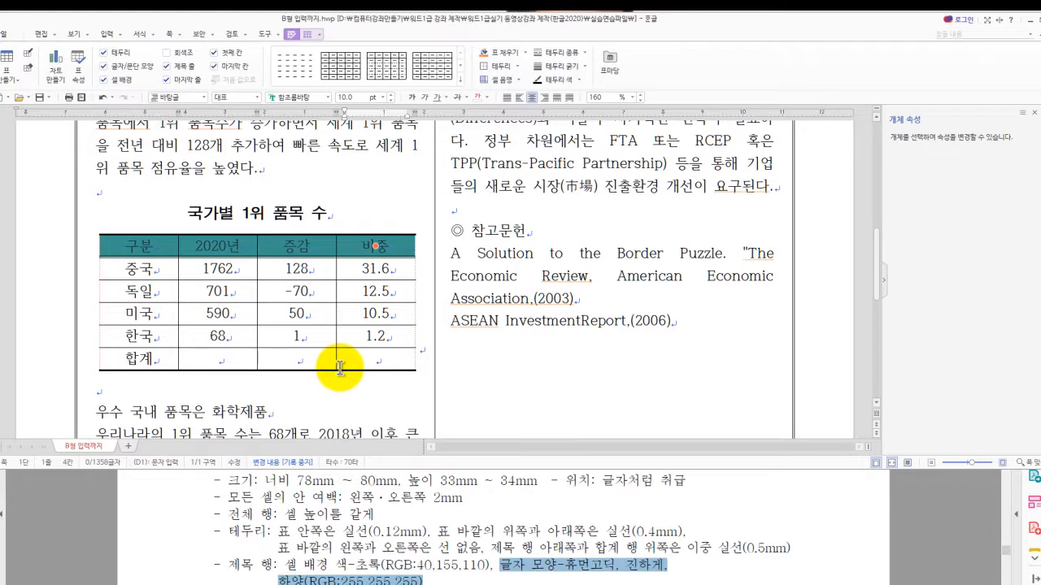
{"action": "key", "text": "alt+l"}
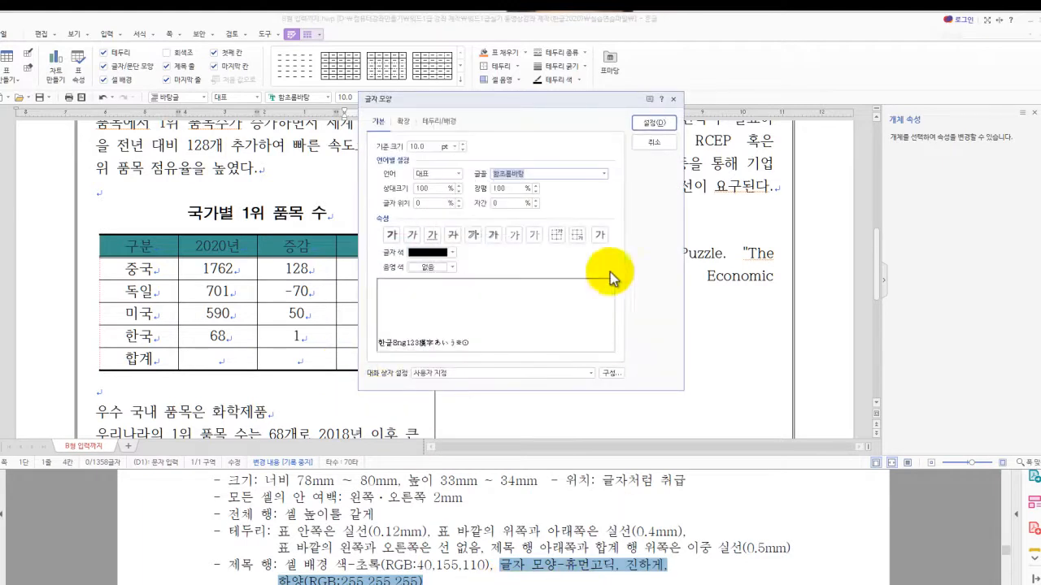
{"action": "left_click", "coordinate": [604, 175]}
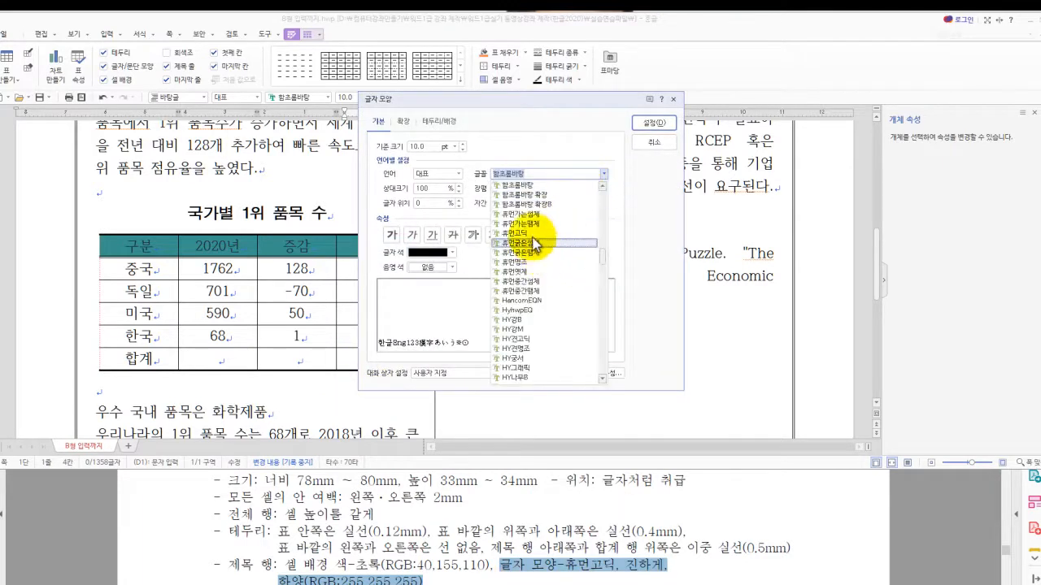
{"action": "left_click", "coordinate": [533, 240]}
{"action": "left_click", "coordinate": [392, 237]}
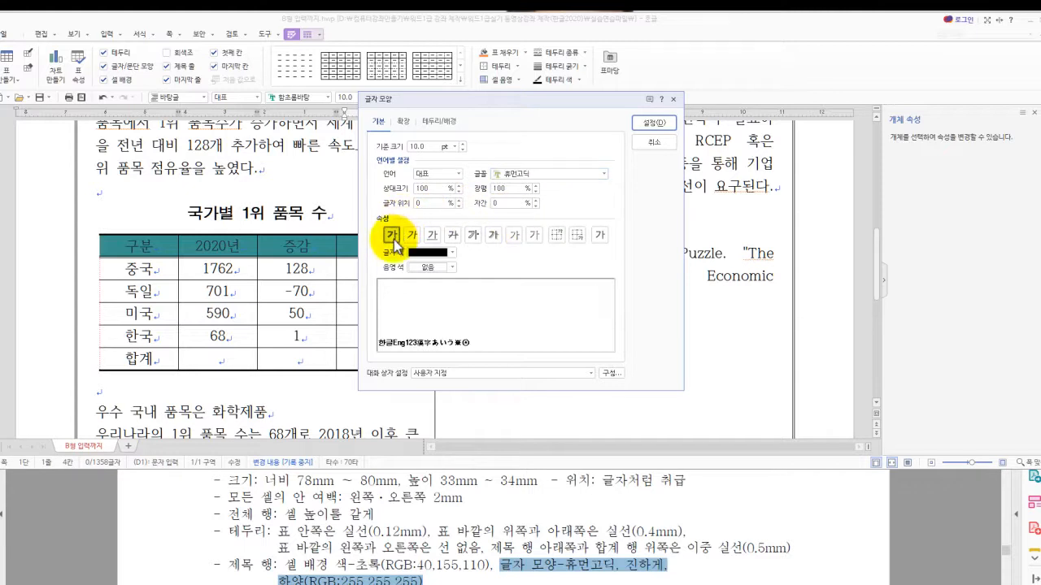
Set the header row's text color to 하양 (RGB:255,255,255) from the 기본 color theme and apply the character formatting.
{"action": "left_click", "coordinate": [450, 255]}
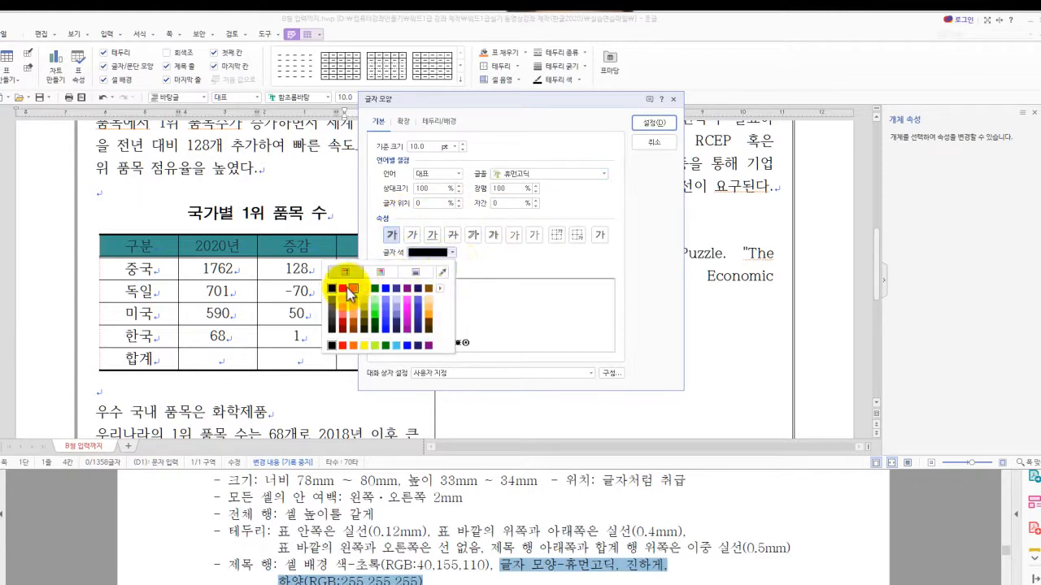
{"action": "left_click", "coordinate": [442, 290]}
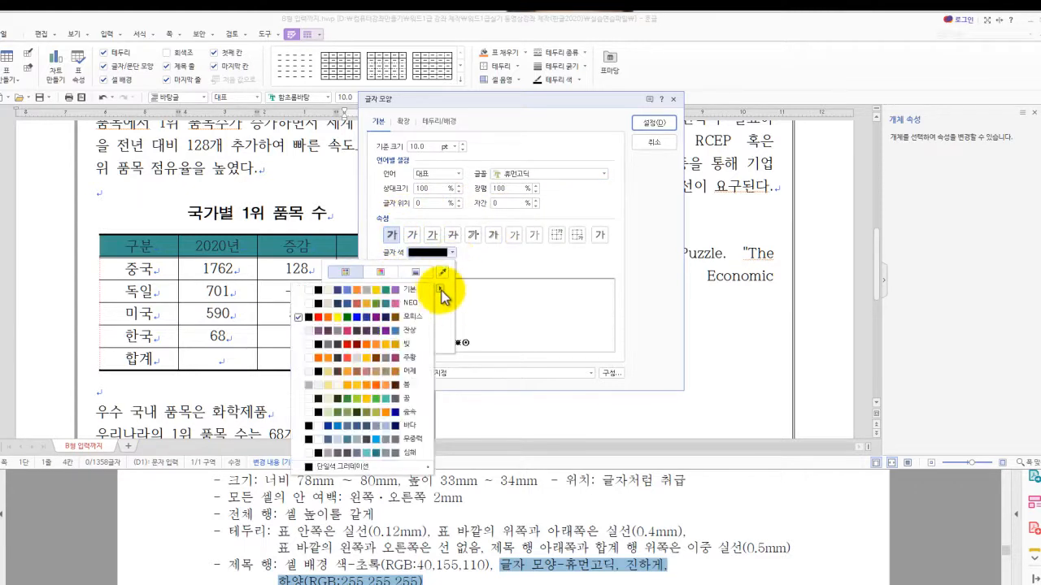
{"action": "left_click", "coordinate": [414, 291]}
{"action": "left_click", "coordinate": [333, 289]}
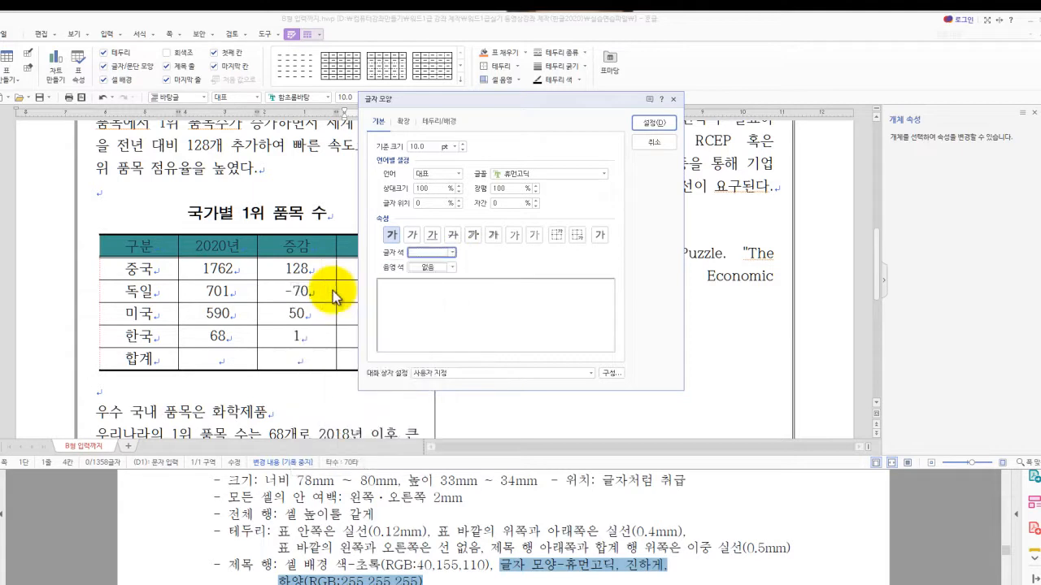
{"action": "left_click", "coordinate": [656, 124]}
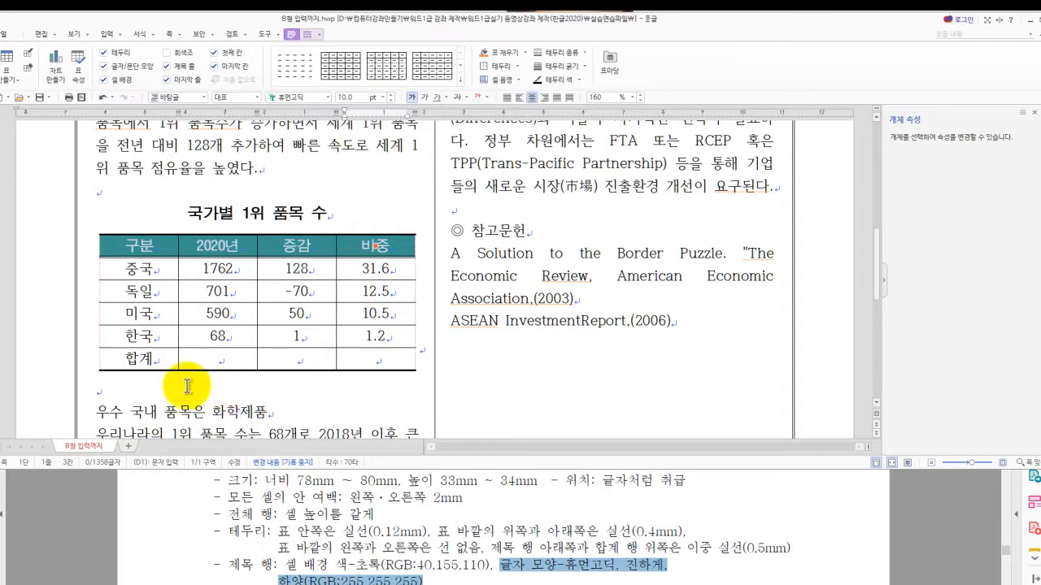
Check the 합계 row instructions in the PDF and give that row's top border a 0.5 mm double solid line.
{"action": "left_click_drag", "start_coordinate": [142, 360], "coordinate": [375, 360]}
{"action": "scroll", "coordinate": [517, 564], "scroll_direction": "down", "scroll_amount": 1}
{"action": "scroll", "coordinate": [493, 556], "scroll_direction": "down", "scroll_amount": 1}
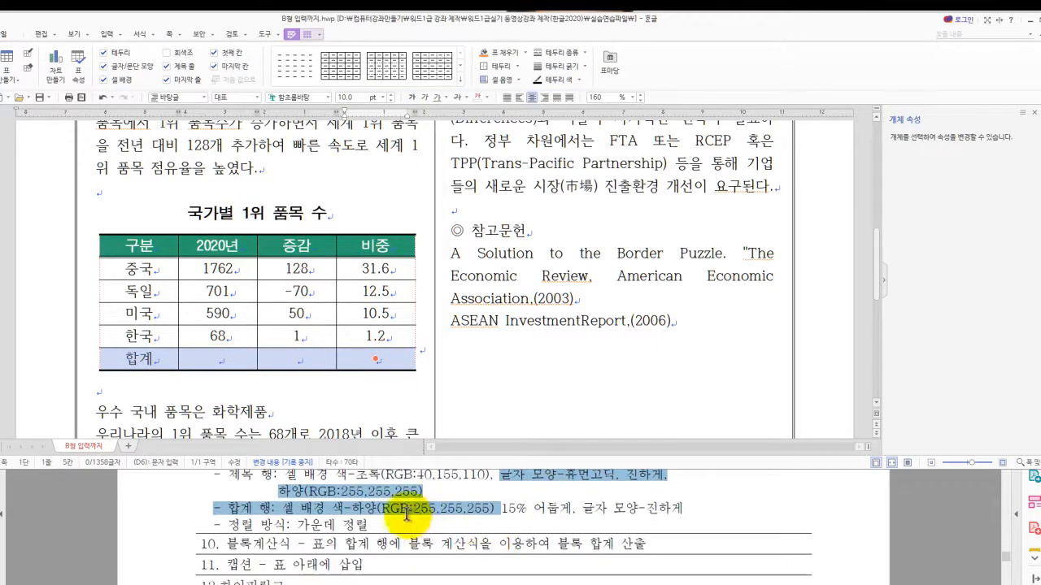
{"action": "left_click", "coordinate": [410, 532]}
{"action": "left_click_drag", "start_coordinate": [285, 509], "coordinate": [685, 509]}
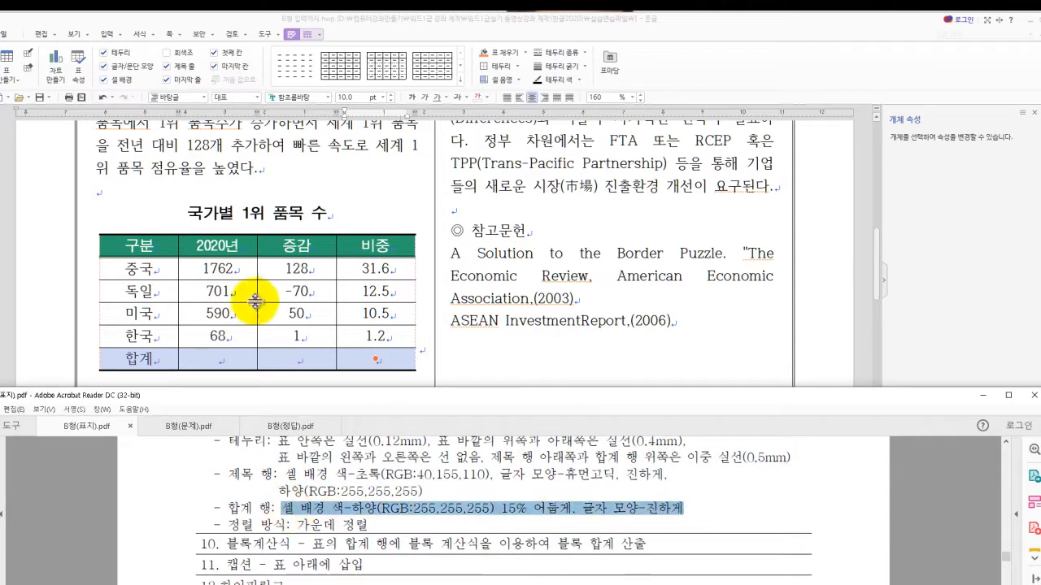
{"action": "left_click", "coordinate": [142, 358]}
{"action": "left_click_drag", "start_coordinate": [142, 358], "coordinate": [348, 359]}
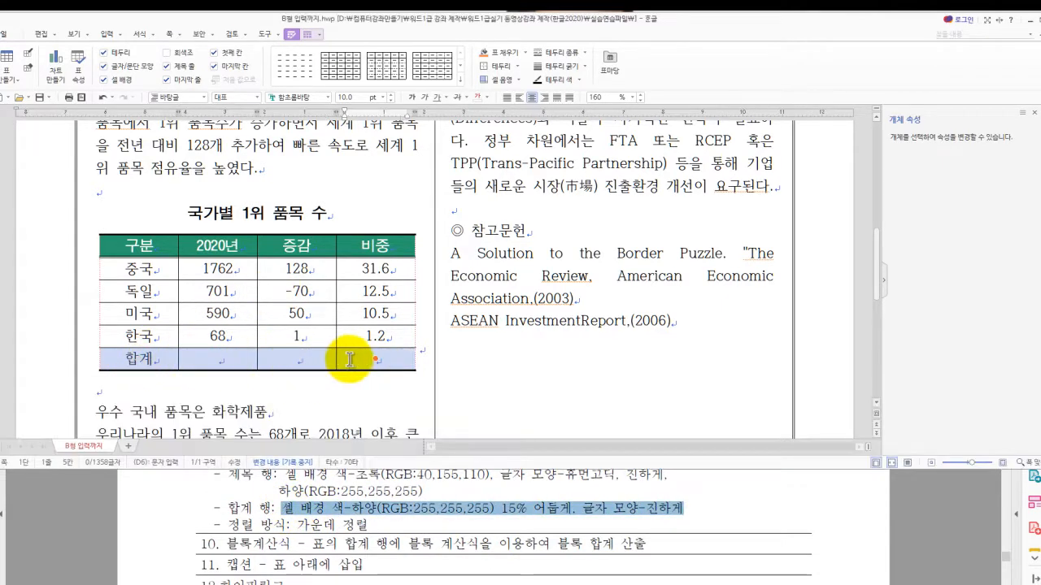
{"action": "key", "text": "l"}
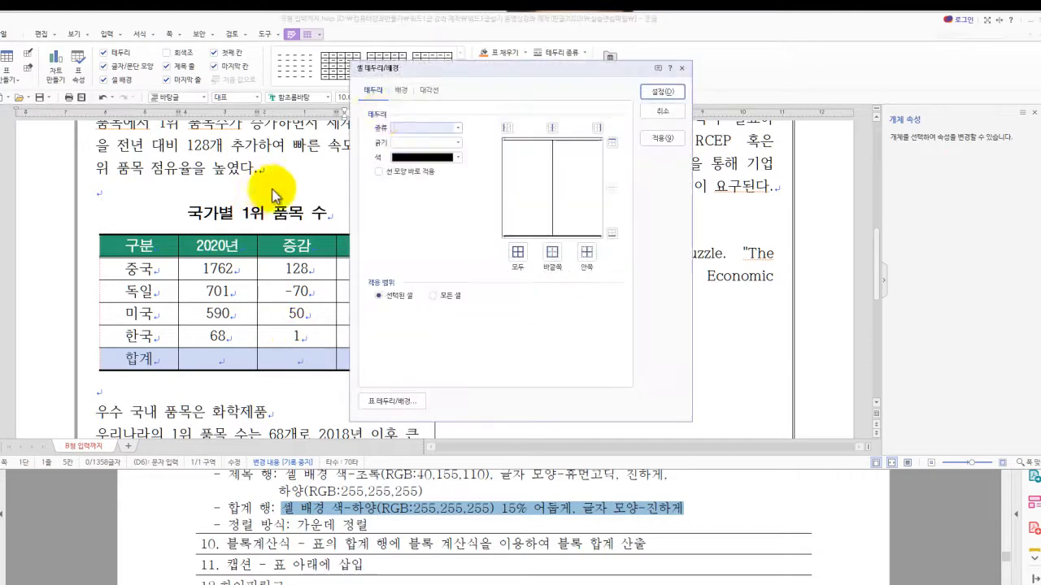
{"action": "left_click", "coordinate": [458, 127]}
{"action": "left_click", "coordinate": [437, 221]}
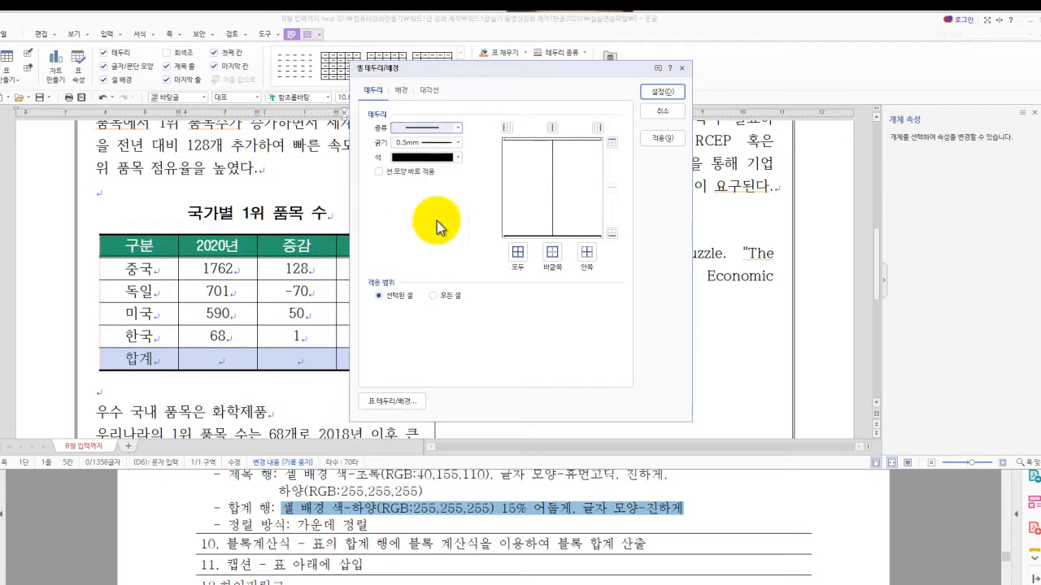
{"action": "left_click", "coordinate": [611, 143]}
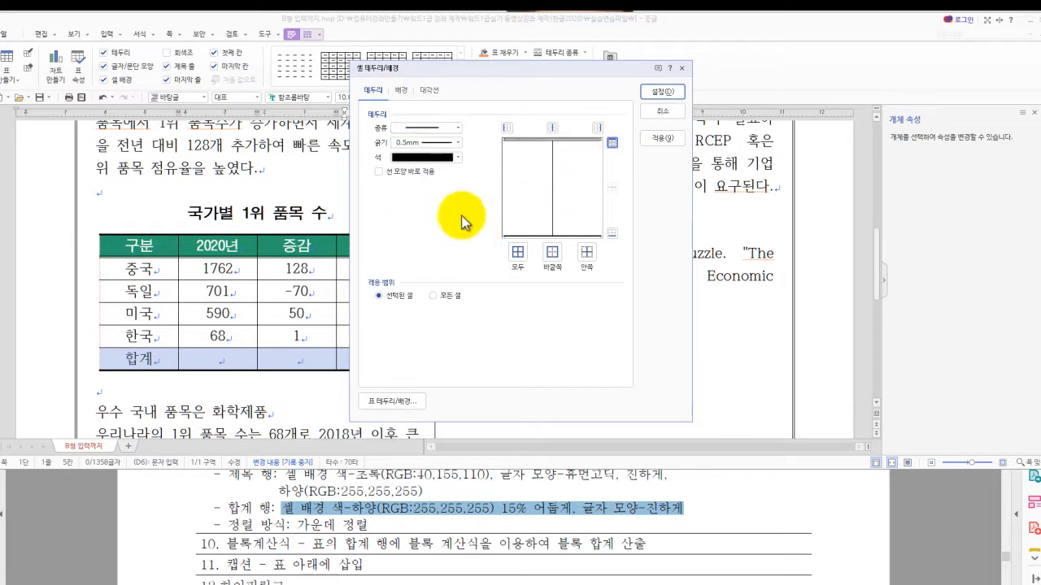
Fill the 합계 row's cell background with 하양 (RGB:255,255,255) 15% 어둡게 and apply the border and background settings.
{"action": "left_click", "coordinate": [402, 91]}
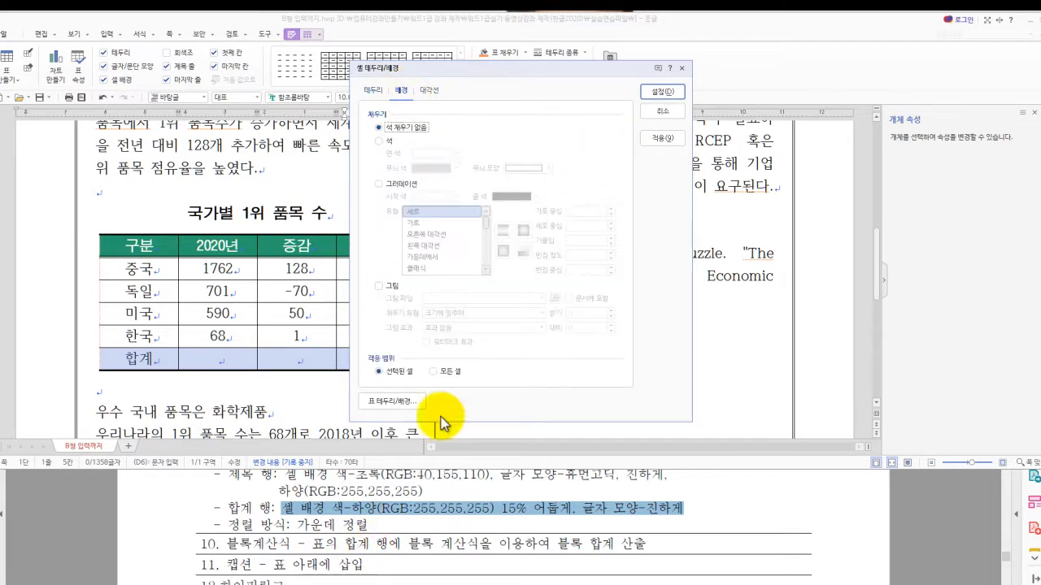
{"action": "left_click", "coordinate": [380, 141]}
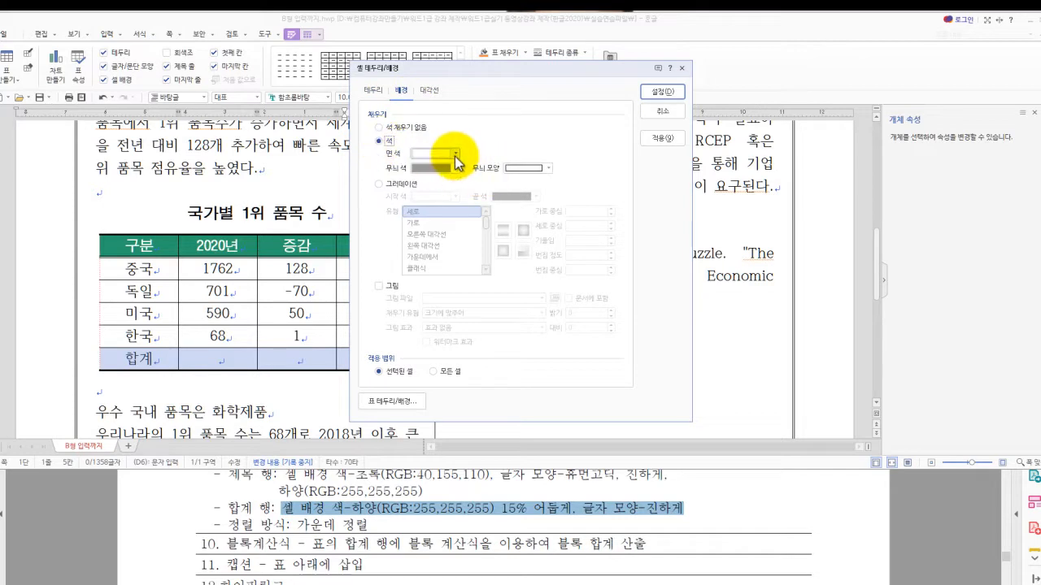
{"action": "left_click", "coordinate": [456, 154]}
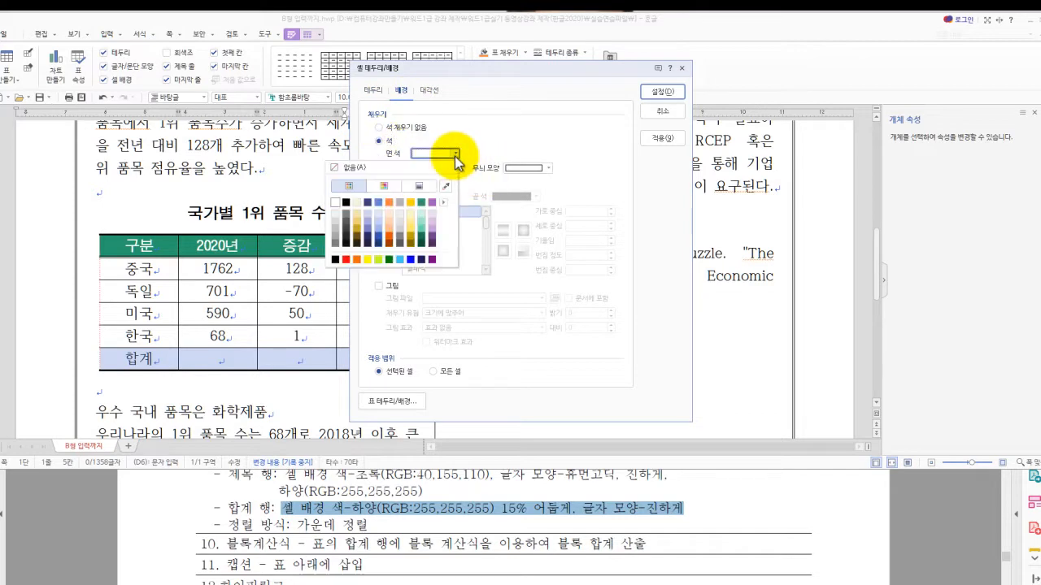
{"action": "left_click", "coordinate": [336, 218]}
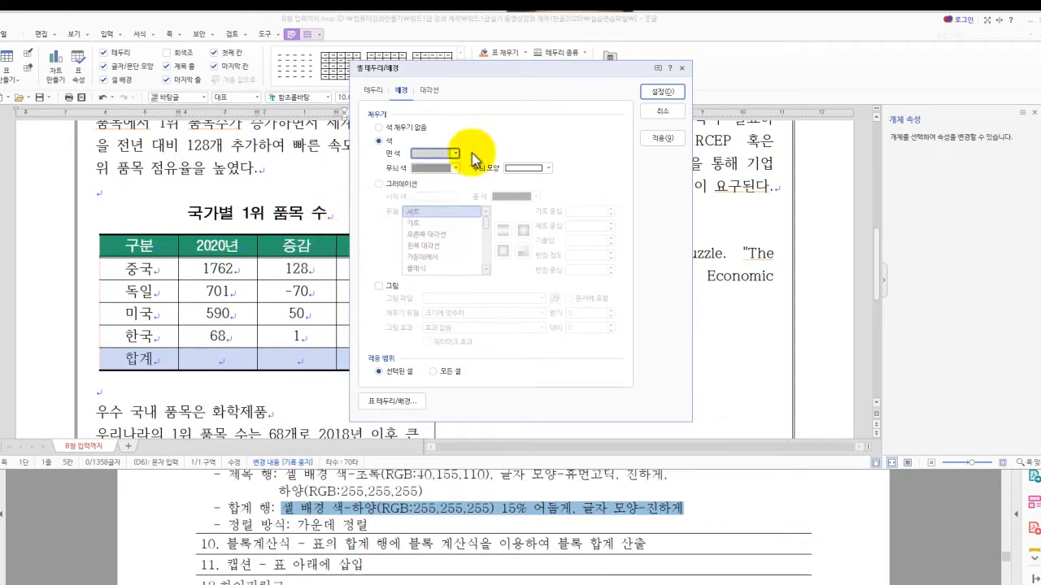
{"action": "left_click", "coordinate": [659, 95]}
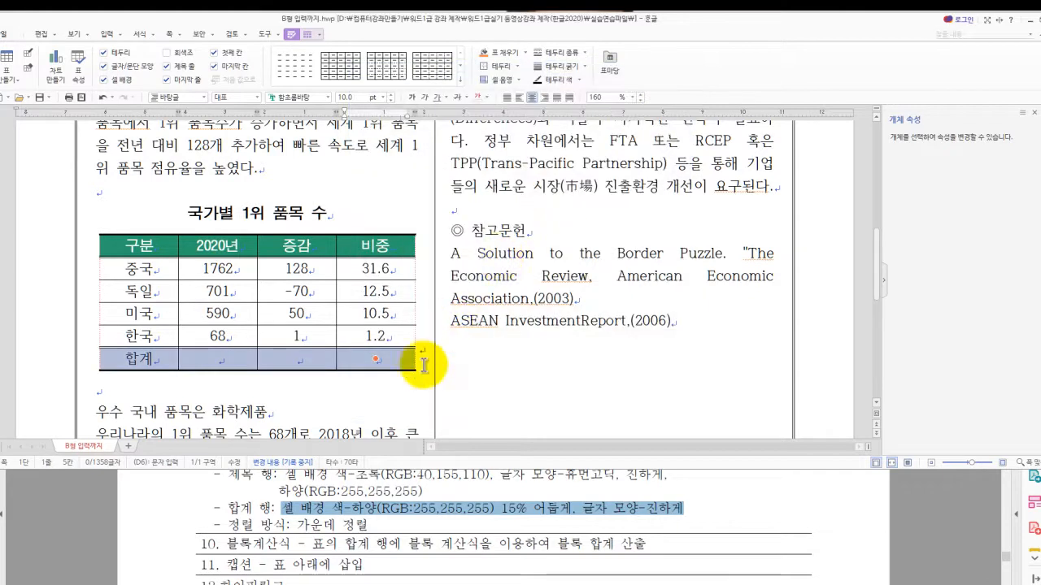
Make the 합계 row's text bold.
{"action": "key", "text": "alt+l"}
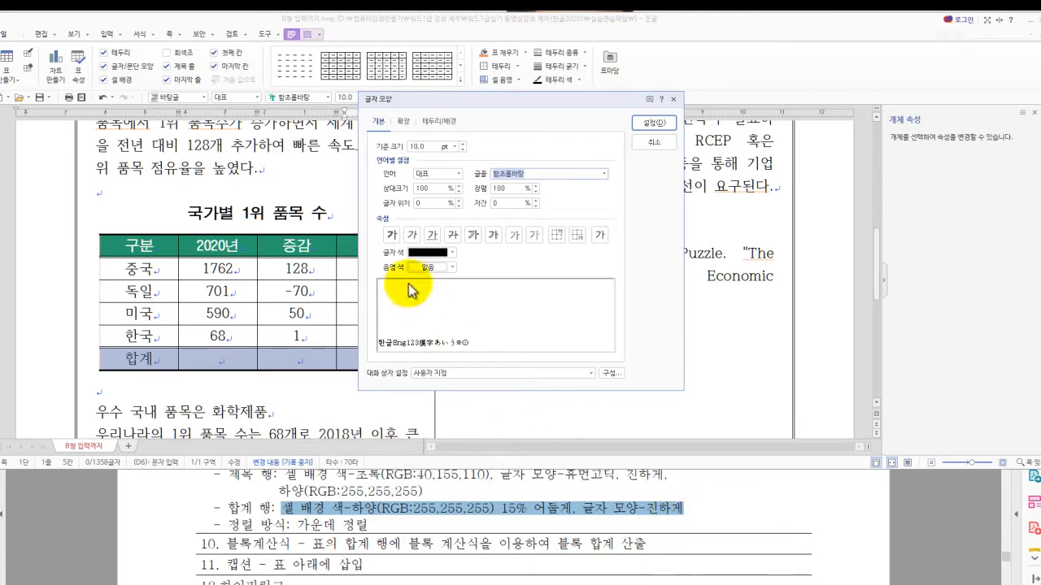
{"action": "left_click", "coordinate": [392, 235]}
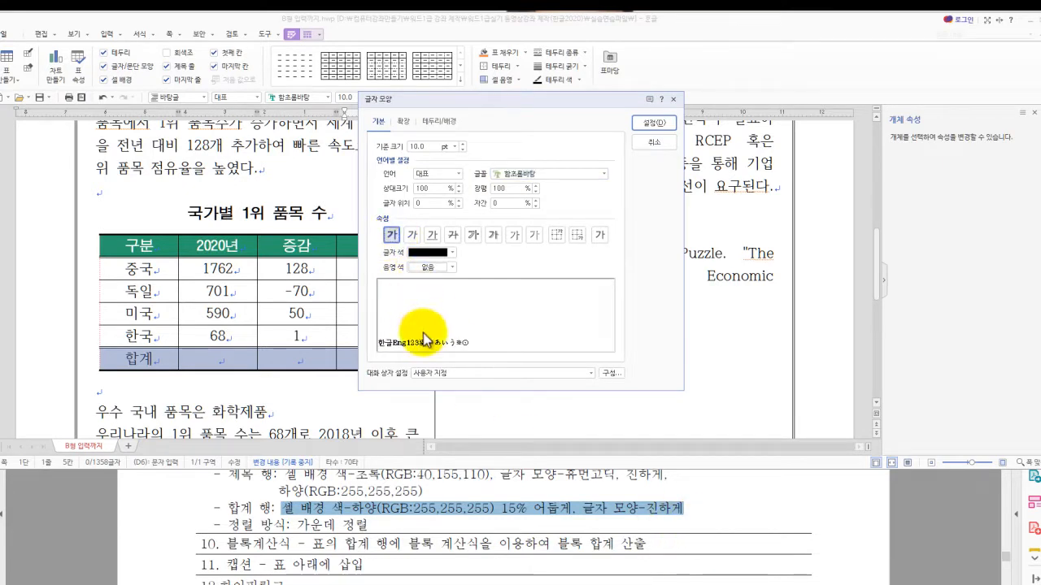
{"action": "left_click", "coordinate": [640, 130]}
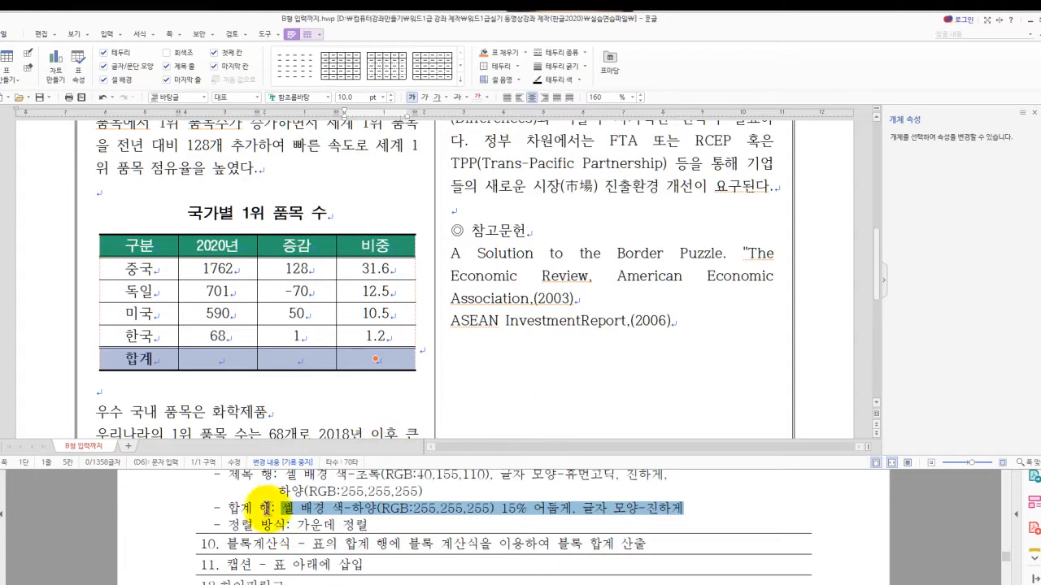
Check the table's alignment instruction in the PDF and center-align the paragraph that holds the table.
{"action": "left_click", "coordinate": [400, 543]}
{"action": "left_click_drag", "start_coordinate": [401, 543], "coordinate": [236, 514]}
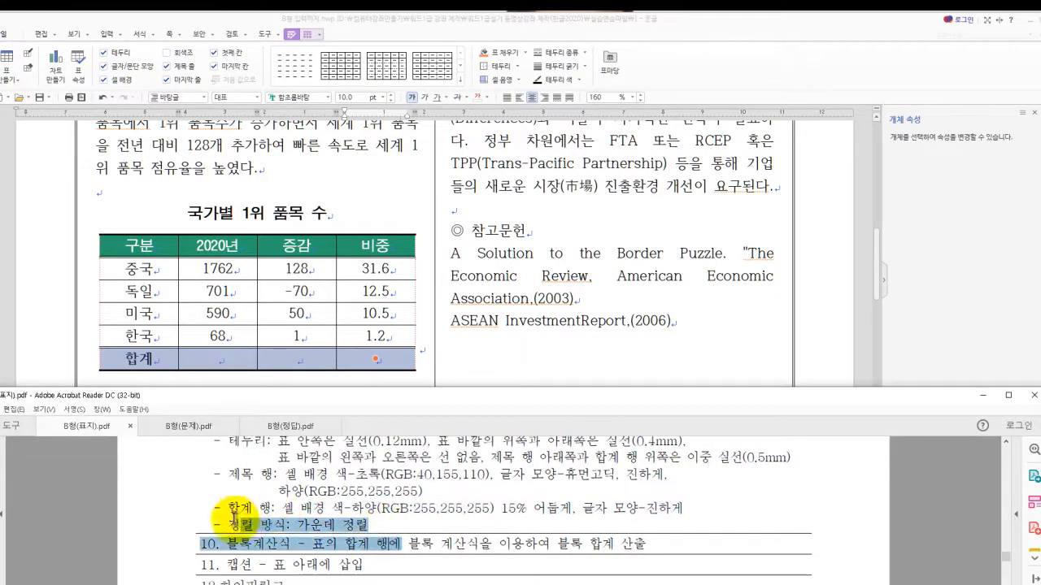
{"action": "left_click", "coordinate": [361, 525]}
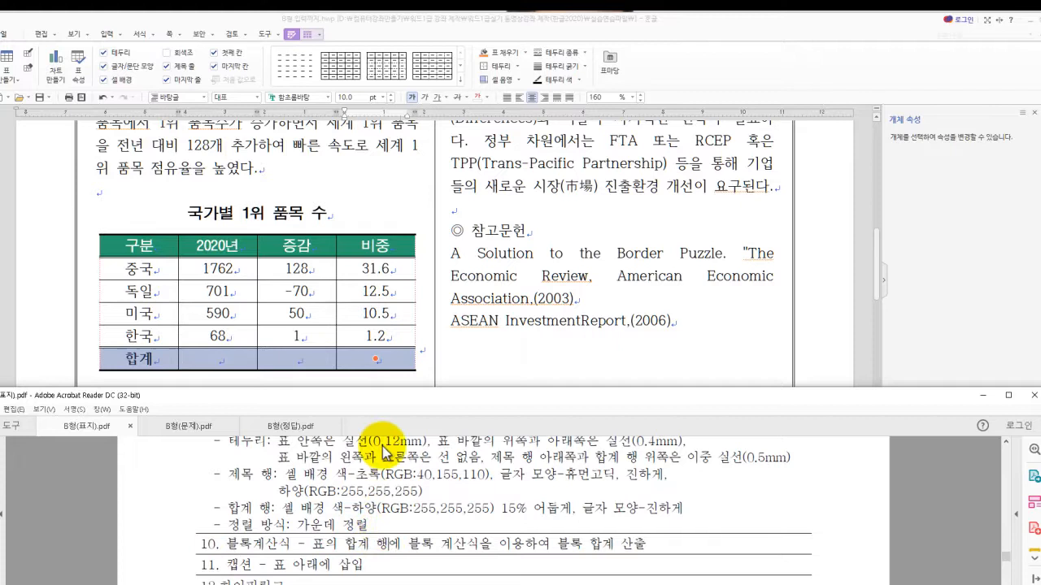
{"action": "left_click", "coordinate": [241, 233]}
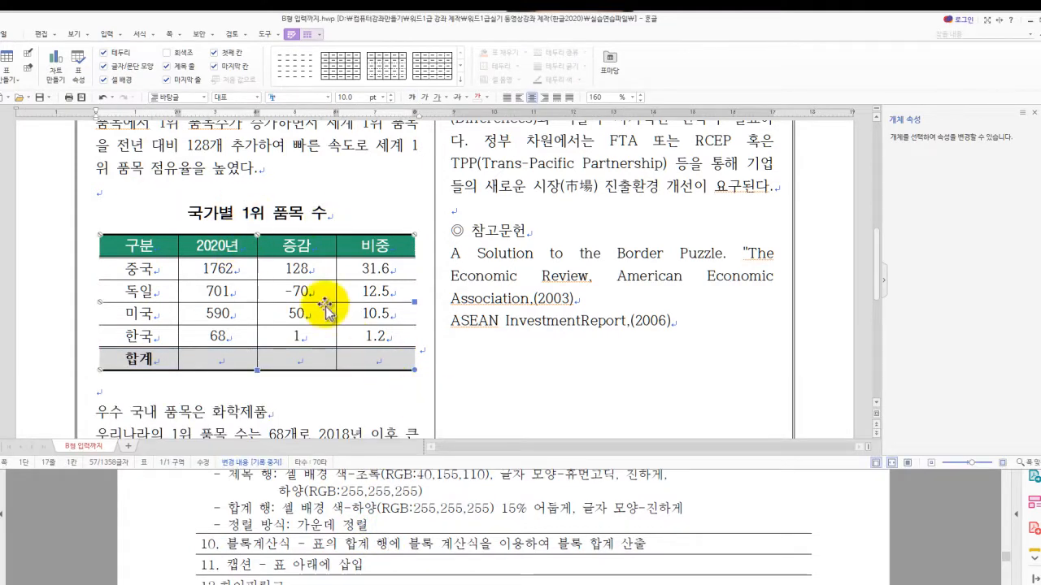
{"action": "left_click", "coordinate": [423, 351]}
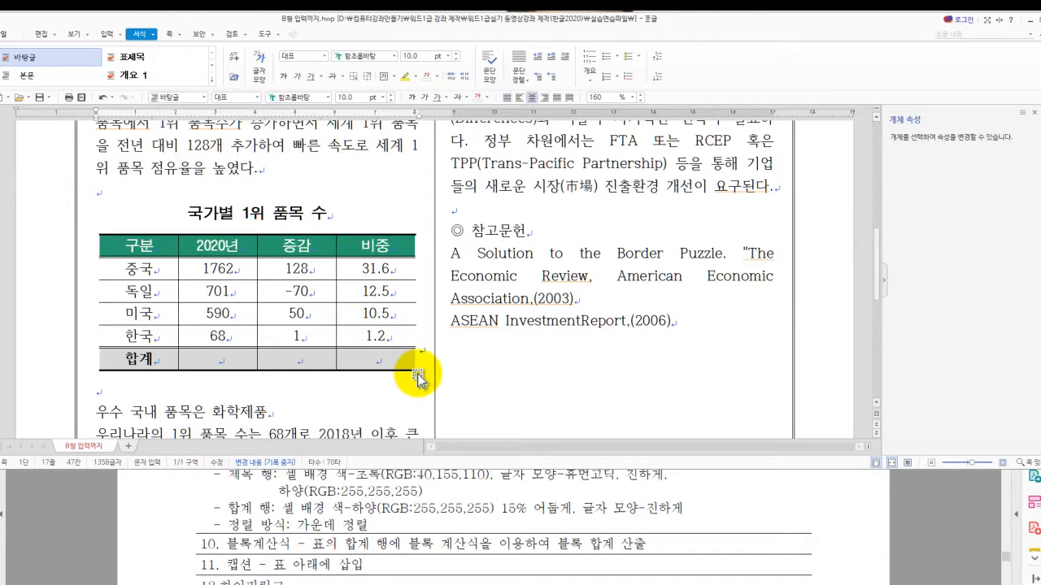
{"action": "left_click", "coordinate": [418, 379]}
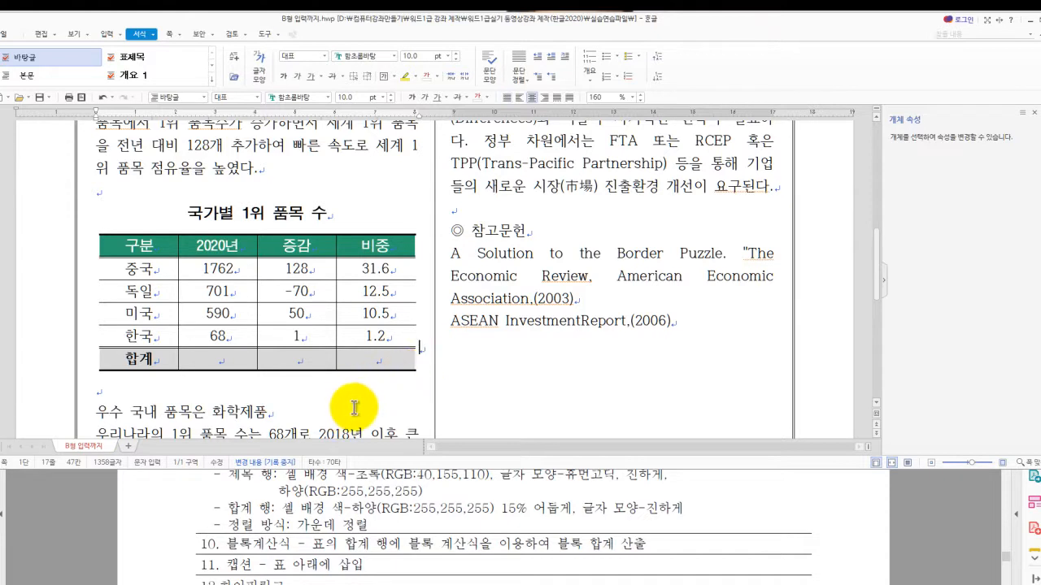
{"action": "key", "text": "ctrl+z"}
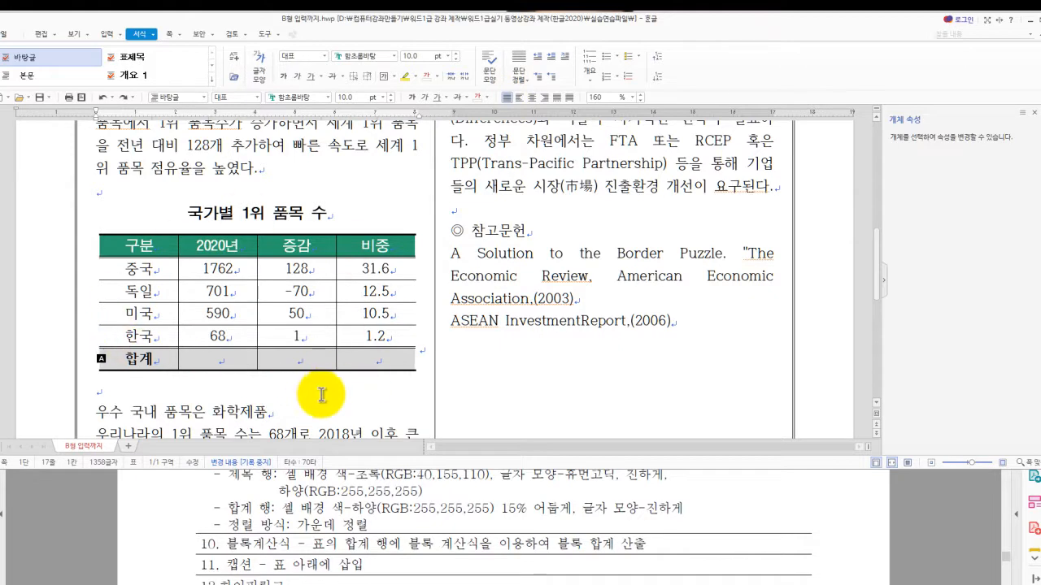
{"action": "left_click", "coordinate": [424, 354]}
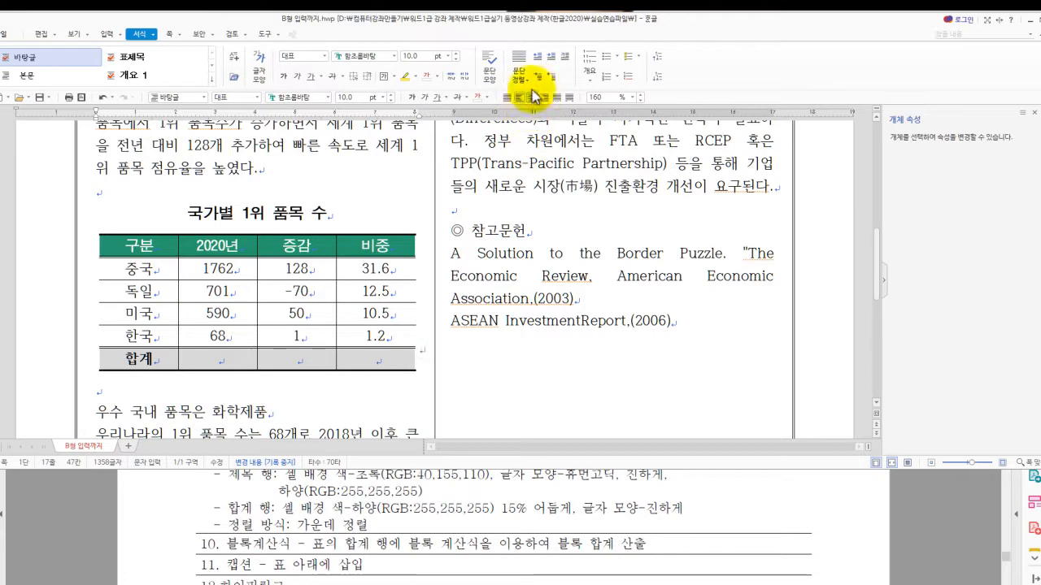
Review the block calculation instruction in B형(표지).pdf and examine which 합계 cells hold totals in the B형(문제).pdf table.
{"action": "left_click", "coordinate": [399, 519]}
{"action": "scroll", "coordinate": [349, 512], "scroll_direction": "up", "scroll_amount": 1}
{"action": "scroll", "coordinate": [331, 508], "scroll_direction": "up", "scroll_amount": 3}
{"action": "scroll", "coordinate": [335, 514], "scroll_direction": "down", "scroll_amount": 3}
{"action": "scroll", "coordinate": [337, 521], "scroll_direction": "down", "scroll_amount": 2}
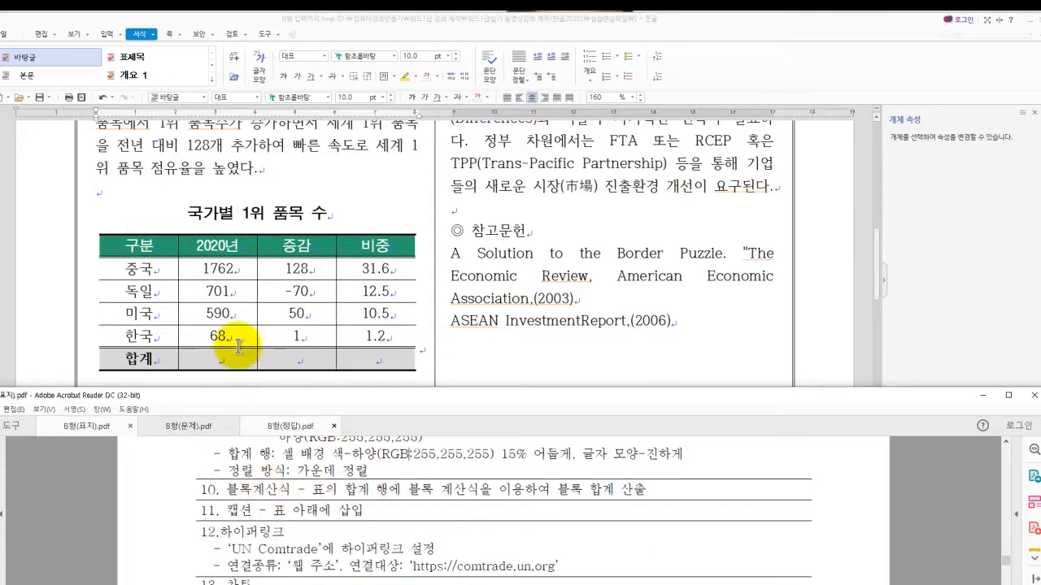
{"action": "left_click", "coordinate": [188, 426]}
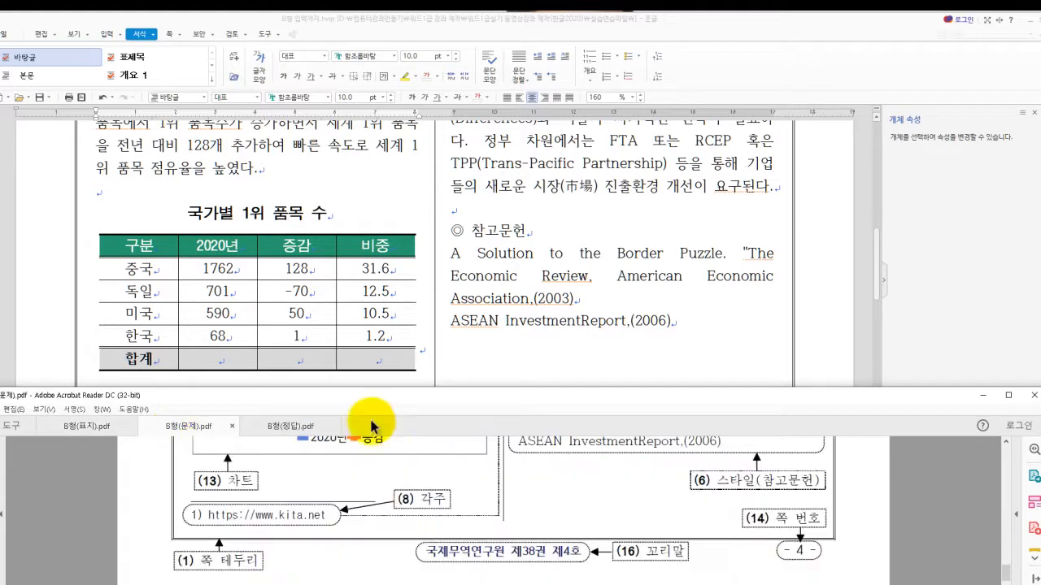
{"action": "scroll", "coordinate": [428, 505], "scroll_direction": "up", "scroll_amount": 3}
{"action": "scroll", "coordinate": [428, 505], "scroll_direction": "up", "scroll_amount": 6}
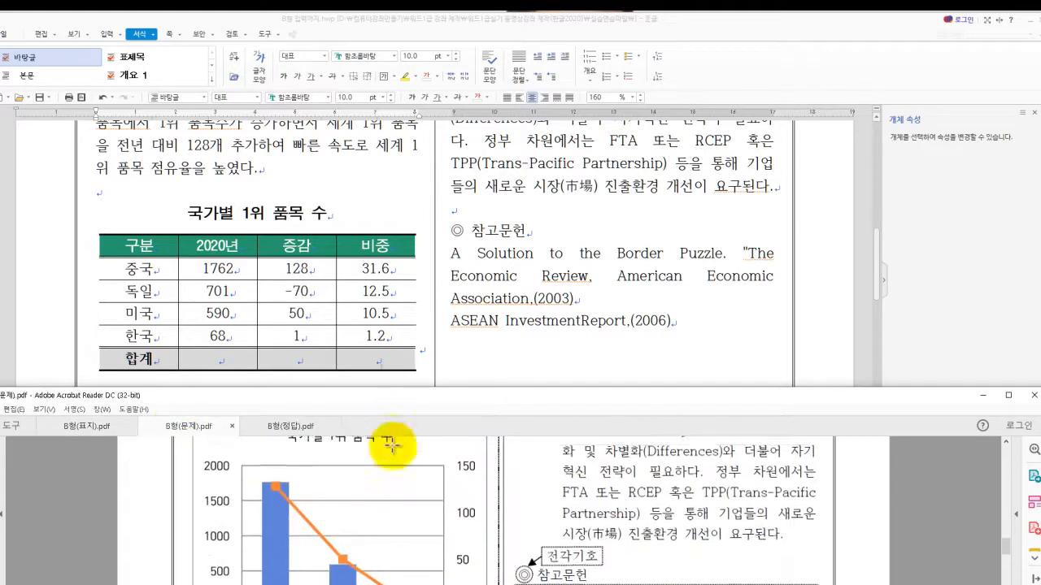
{"action": "scroll", "coordinate": [417, 555], "scroll_direction": "up", "scroll_amount": 1}
{"action": "scroll", "coordinate": [455, 419], "scroll_direction": "up", "scroll_amount": 1}
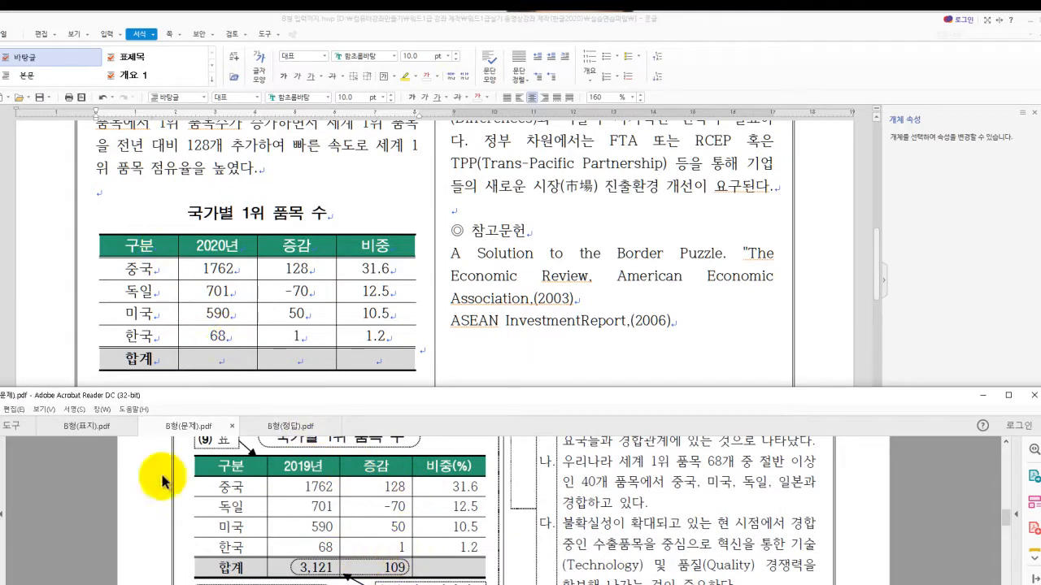
Calculate the 합계 row's totals for the 2020년 and 증감 columns with a block sum.
{"action": "left_click_drag", "start_coordinate": [220, 267], "coordinate": [311, 374]}
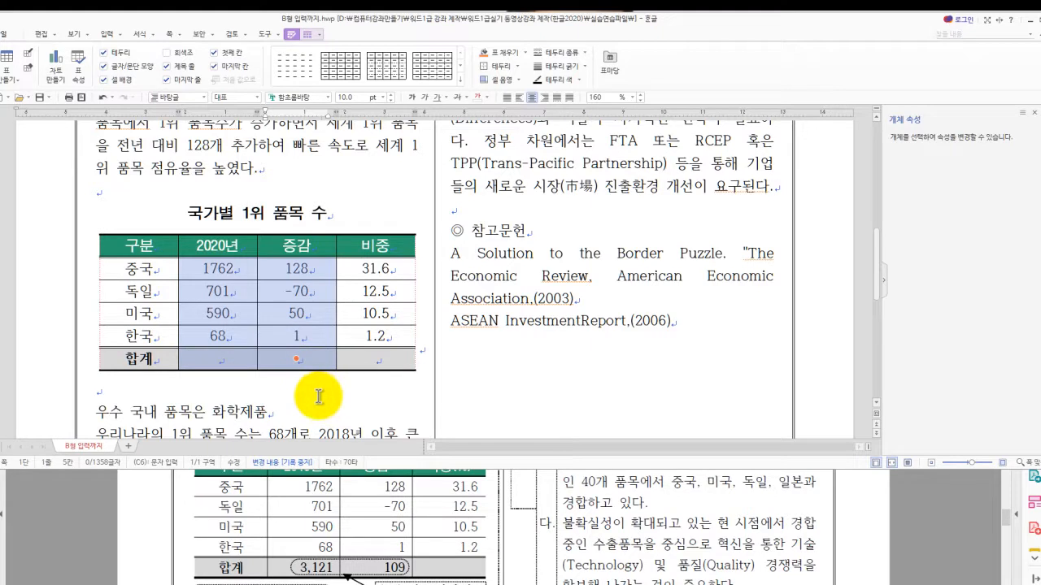
{"action": "key", "text": "ctrl+shift+s"}
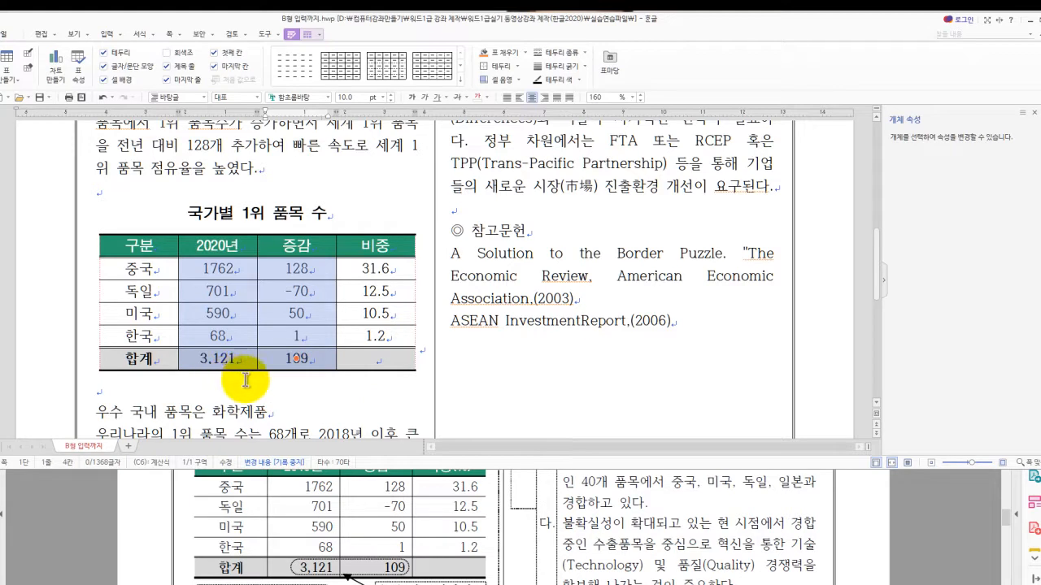
{"action": "left_click", "coordinate": [244, 380]}
Review the alignment and caption instructions in B형(표지).pdf and examine which table cells hold text and which hold numbers.
{"action": "left_click", "coordinate": [116, 518]}
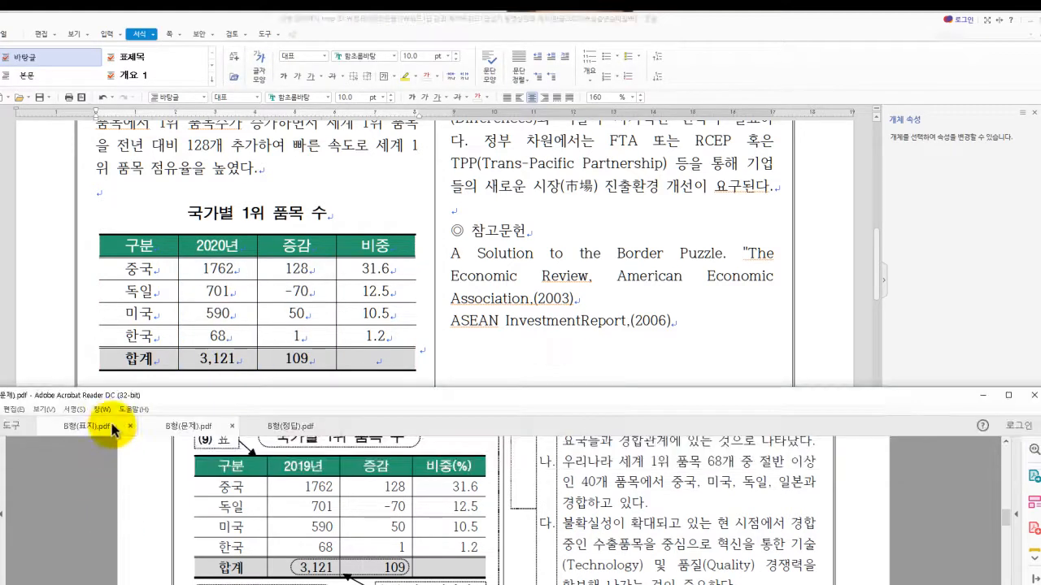
{"action": "left_click", "coordinate": [112, 425]}
{"action": "scroll", "coordinate": [395, 464], "scroll_direction": "down", "scroll_amount": 1}
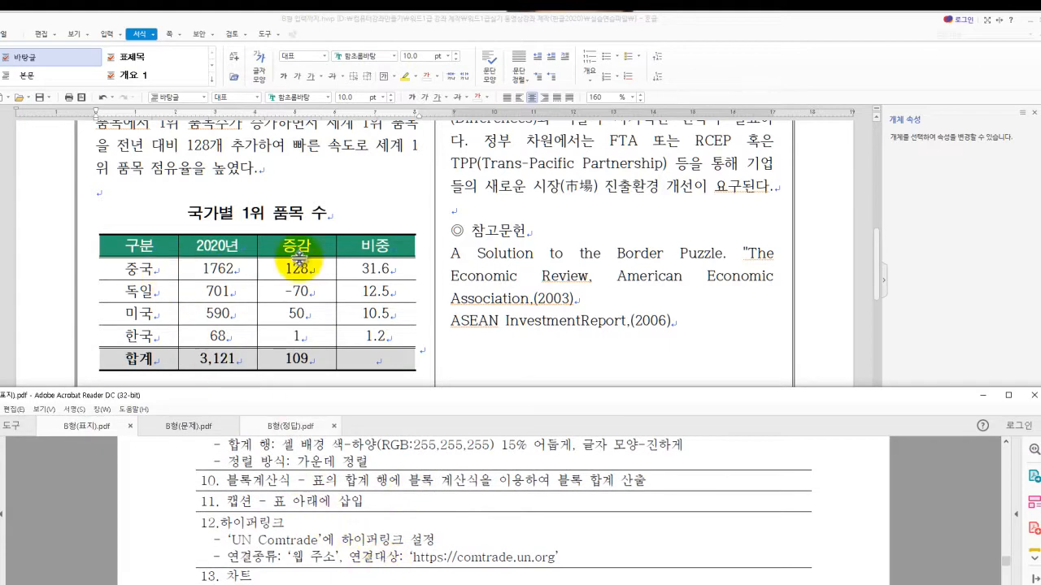
{"action": "left_click", "coordinate": [130, 269]}
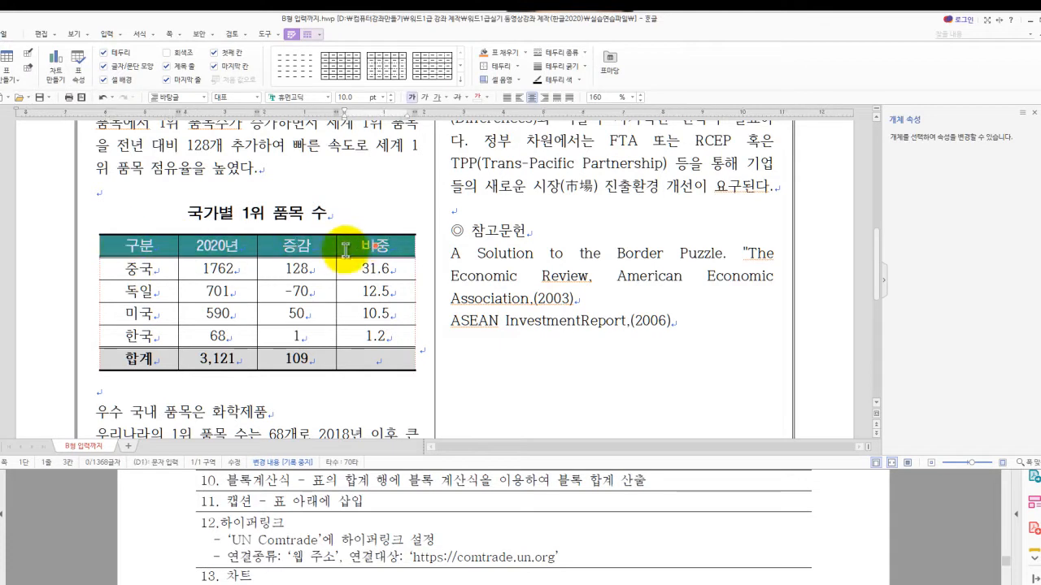
{"action": "left_click_drag", "start_coordinate": [102, 351], "coordinate": [158, 353]}
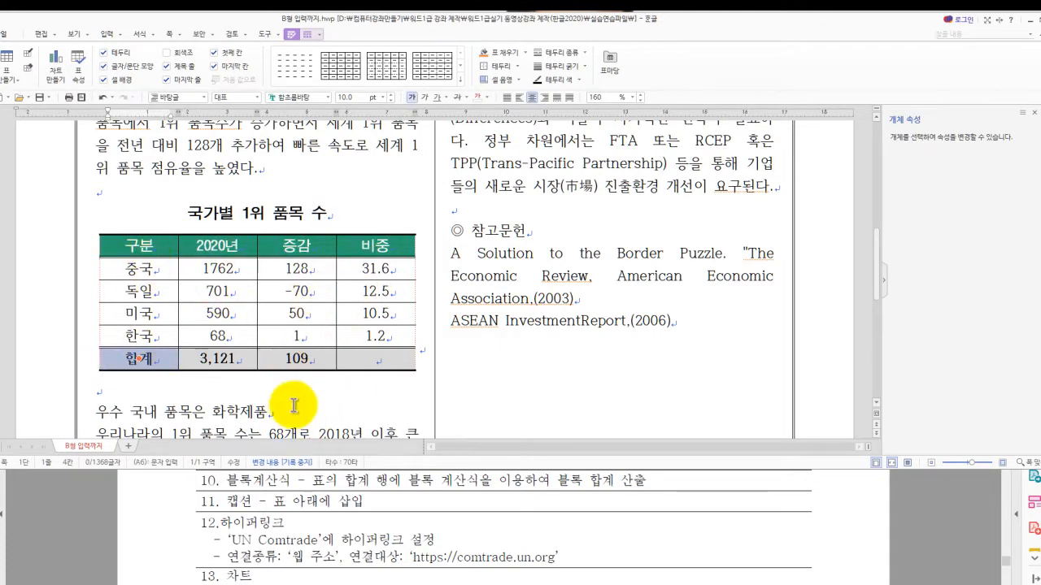
{"action": "left_click", "coordinate": [350, 400]}
{"action": "left_click_drag", "start_coordinate": [134, 271], "coordinate": [140, 335]}
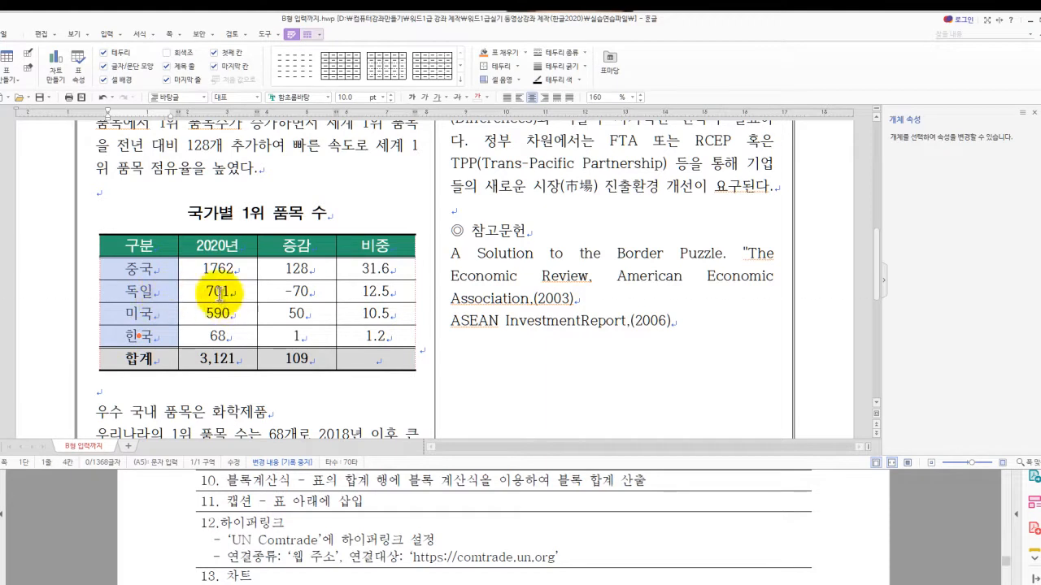
{"action": "left_click_drag", "start_coordinate": [212, 270], "coordinate": [219, 354]}
{"action": "left_click_drag", "start_coordinate": [294, 273], "coordinate": [298, 354]}
{"action": "left_click_drag", "start_coordinate": [379, 267], "coordinate": [393, 358]}
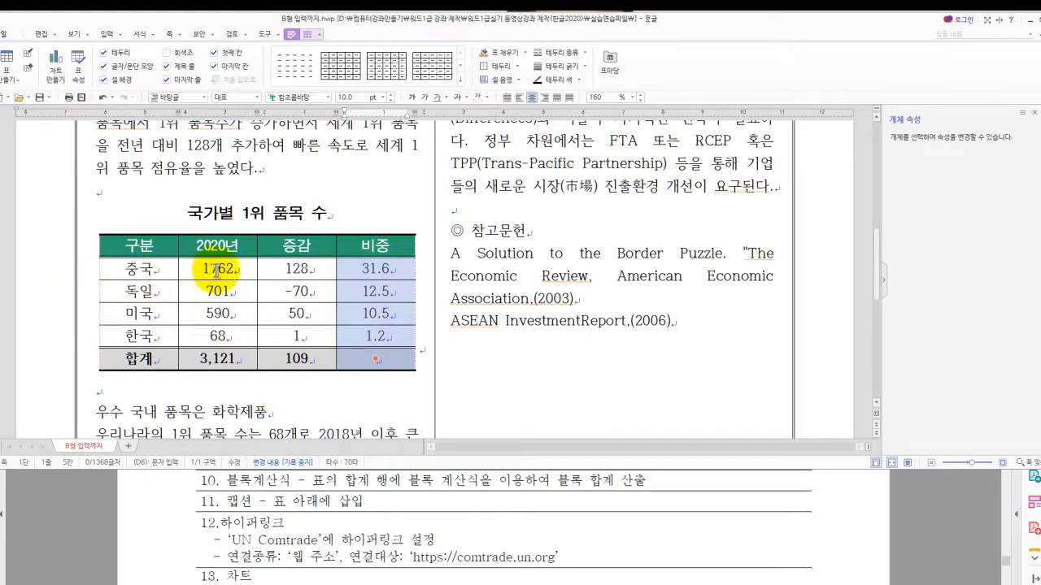
{"action": "left_click", "coordinate": [291, 397]}
Right-align the number cells under 2020년, 증감 and 비중, including those in the 합계 row.
{"action": "left_click_drag", "start_coordinate": [227, 262], "coordinate": [375, 357]}
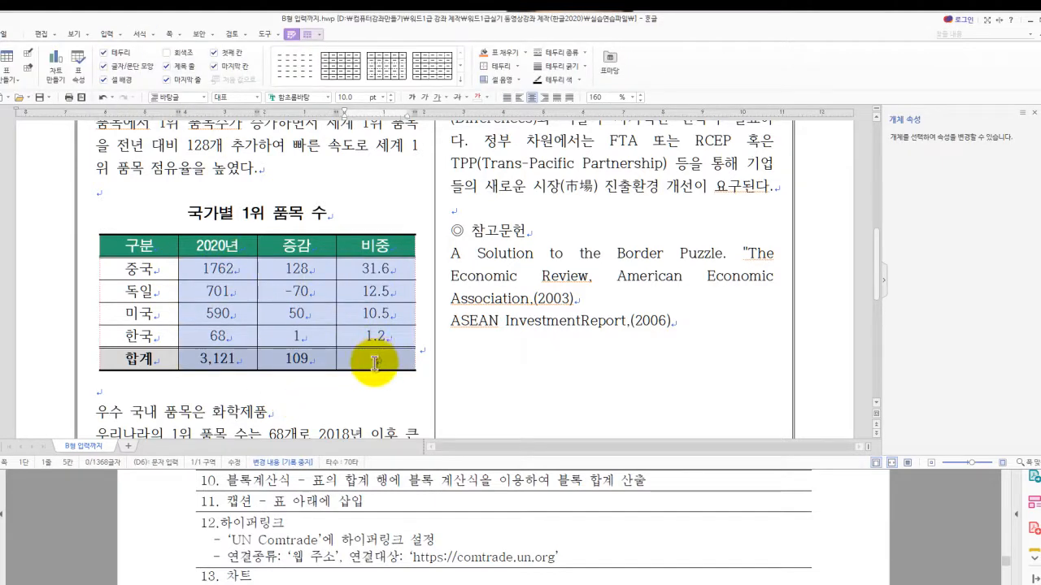
{"action": "left_click", "coordinate": [313, 396]}
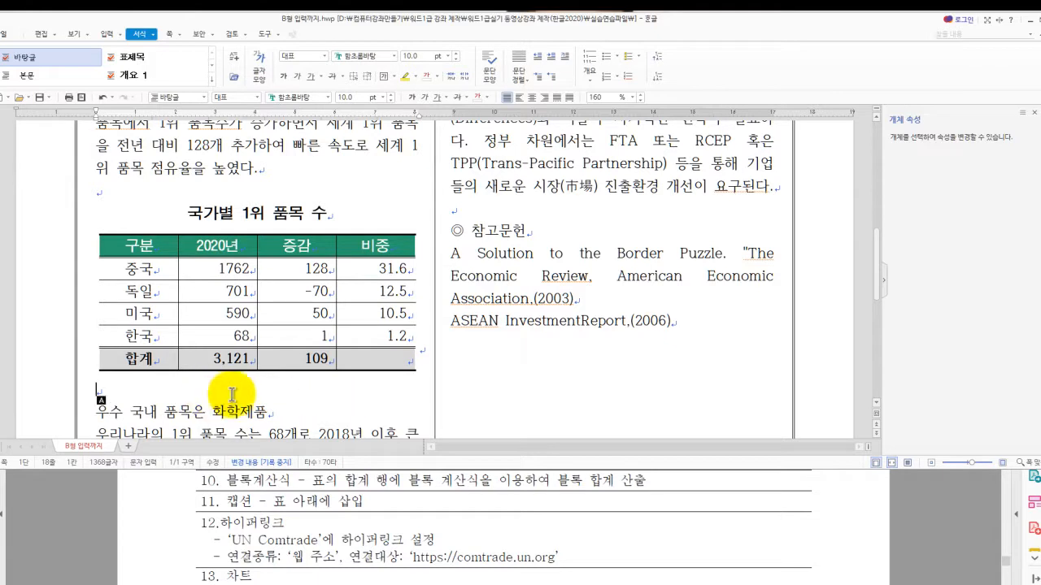
Insert a caption below the 국가별 1위 품목 수 table and delete its default caption number.
{"action": "left_click", "coordinate": [302, 337]}
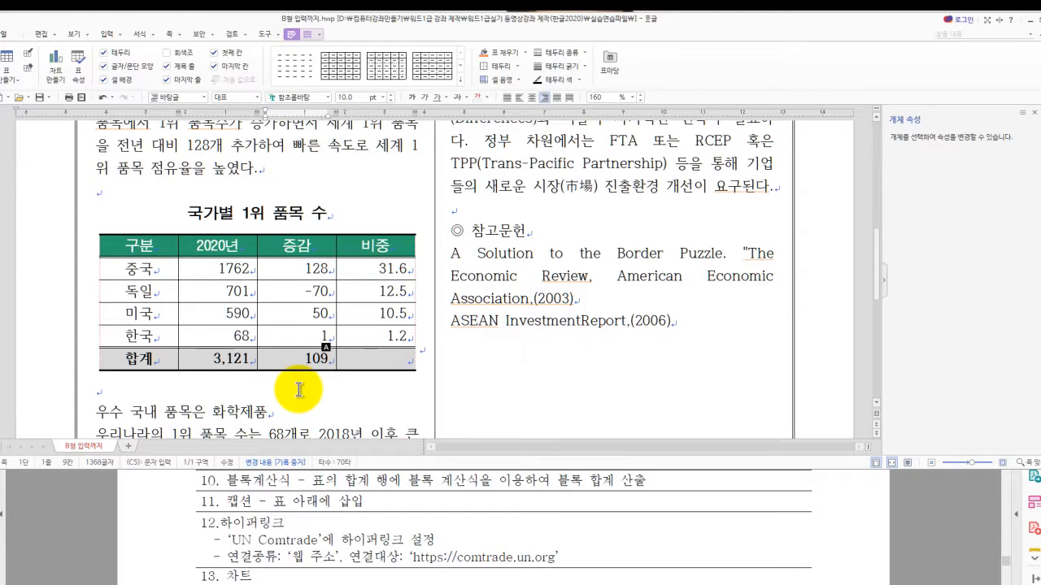
{"action": "key", "text": "ctrl+n"}
{"action": "key", "text": "c"}
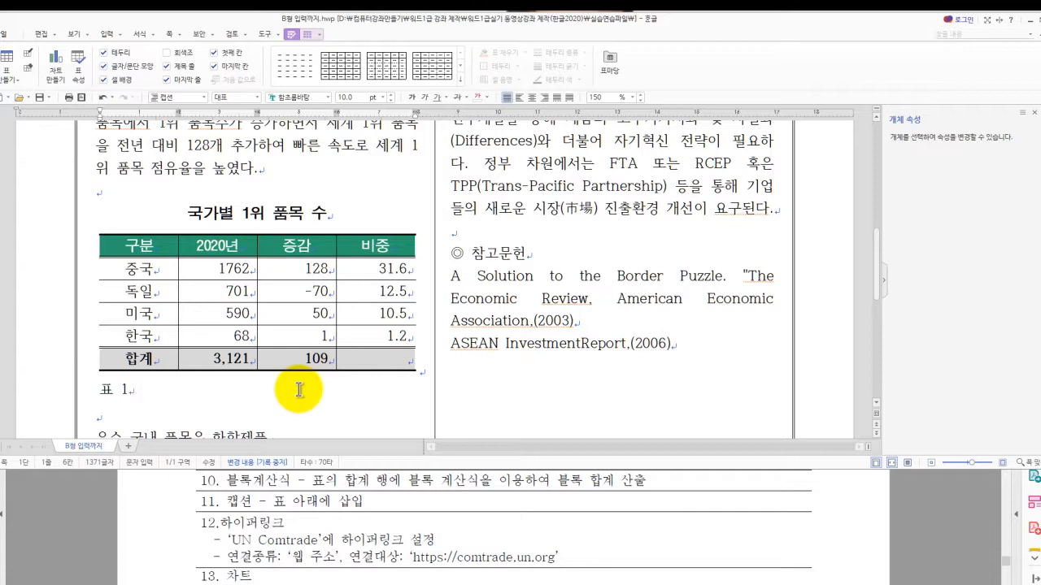
{"action": "key", "text": "BackSpace"}
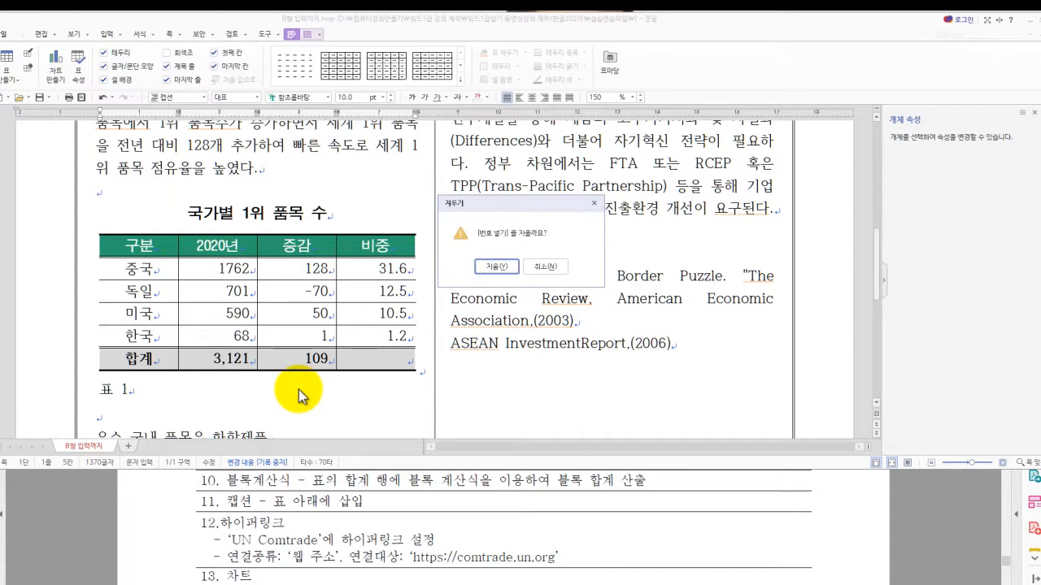
Remove the automatic number from the table's caption and enter "(자료: UN Comtrade)" as the caption, following B형(문제).pdf.
{"action": "key", "text": "Return"}
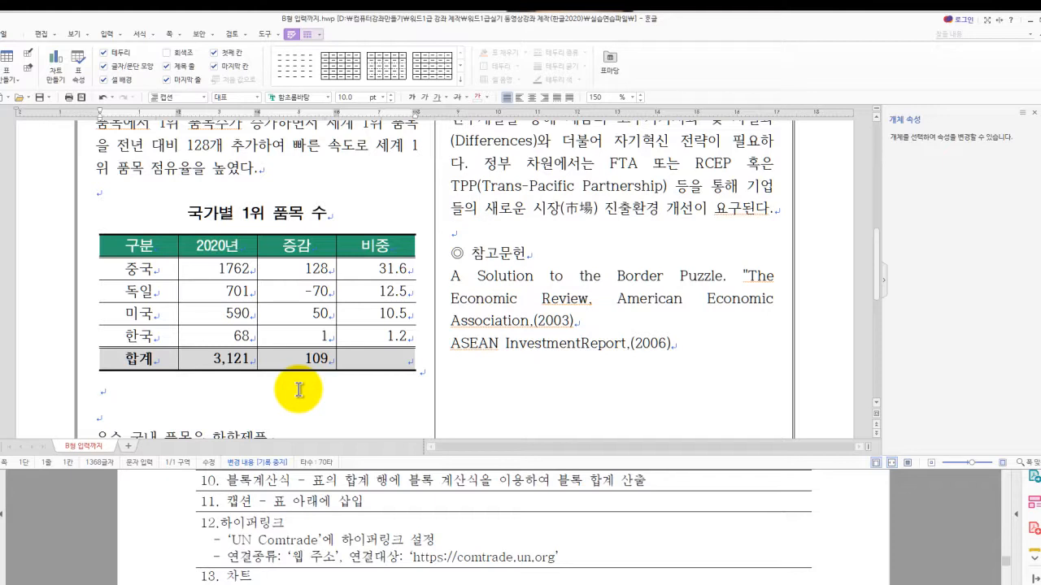
{"action": "left_click", "coordinate": [144, 561]}
{"action": "left_click", "coordinate": [177, 428]}
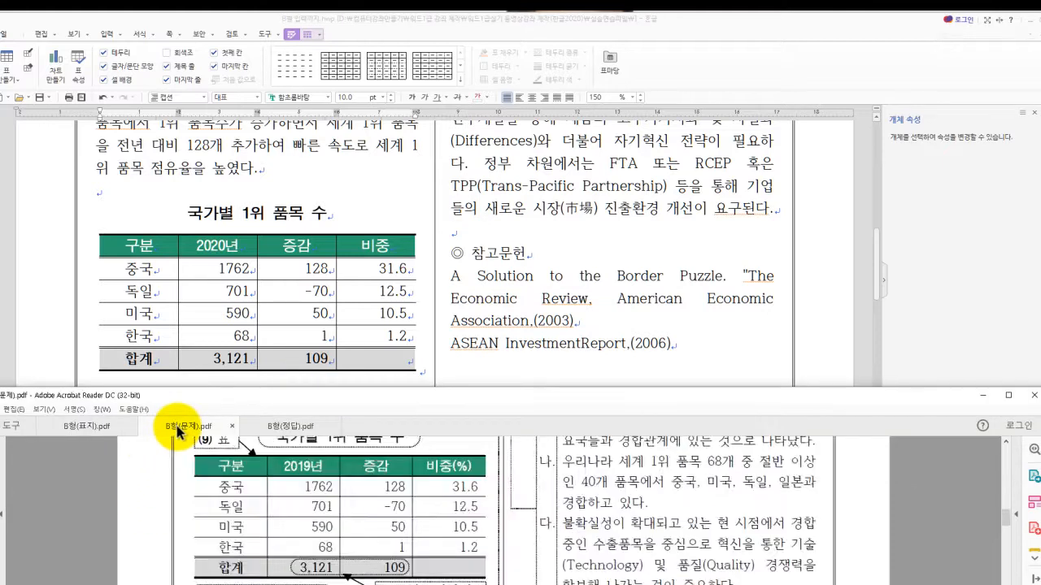
{"action": "scroll", "coordinate": [276, 537], "scroll_direction": "down", "scroll_amount": 2}
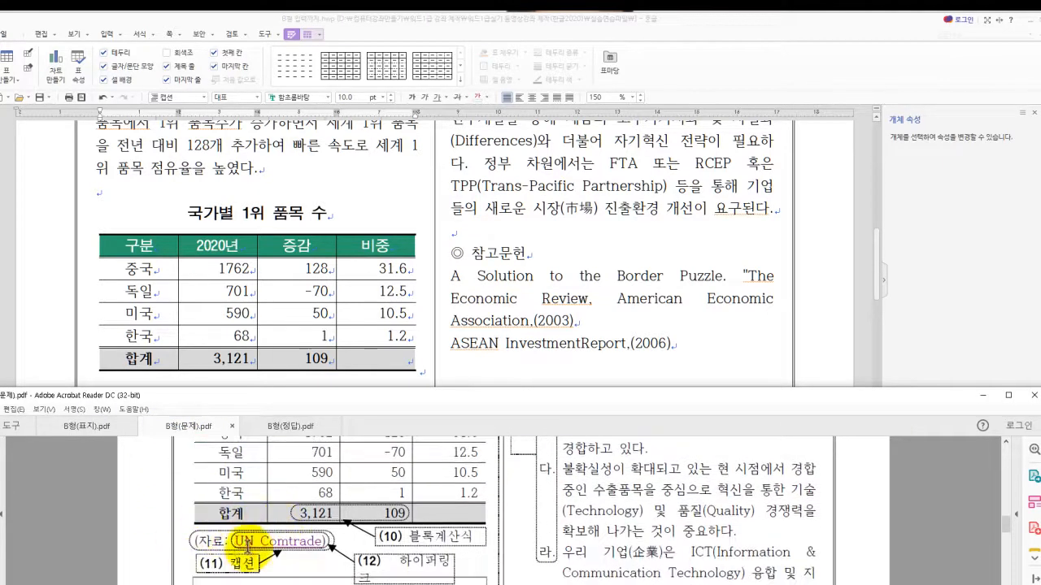
{"action": "left_click", "coordinate": [110, 379]}
{"action": "left_click", "coordinate": [105, 394]}
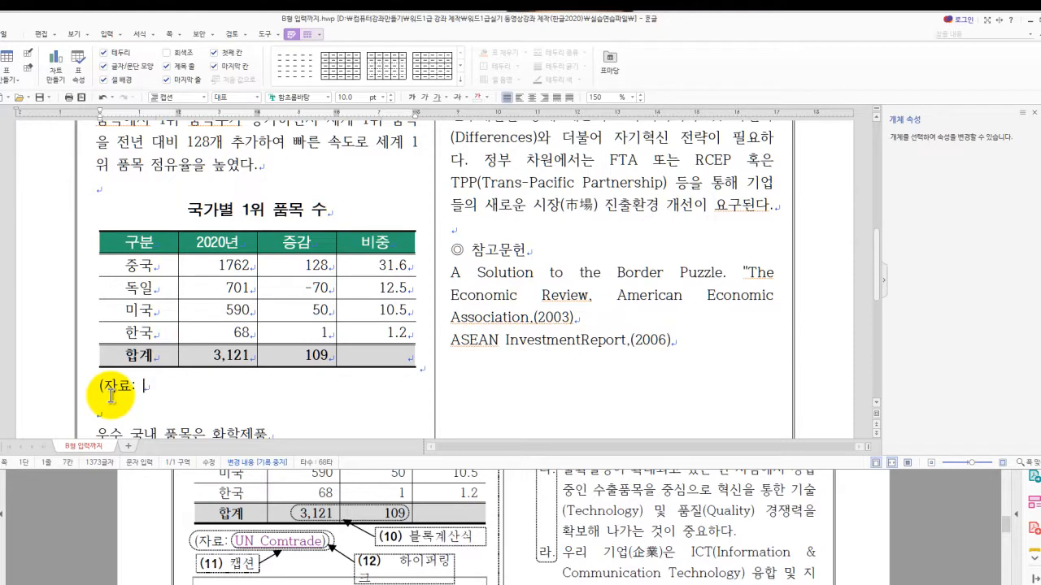
{"action": "type", "text": "N Comtrade"}
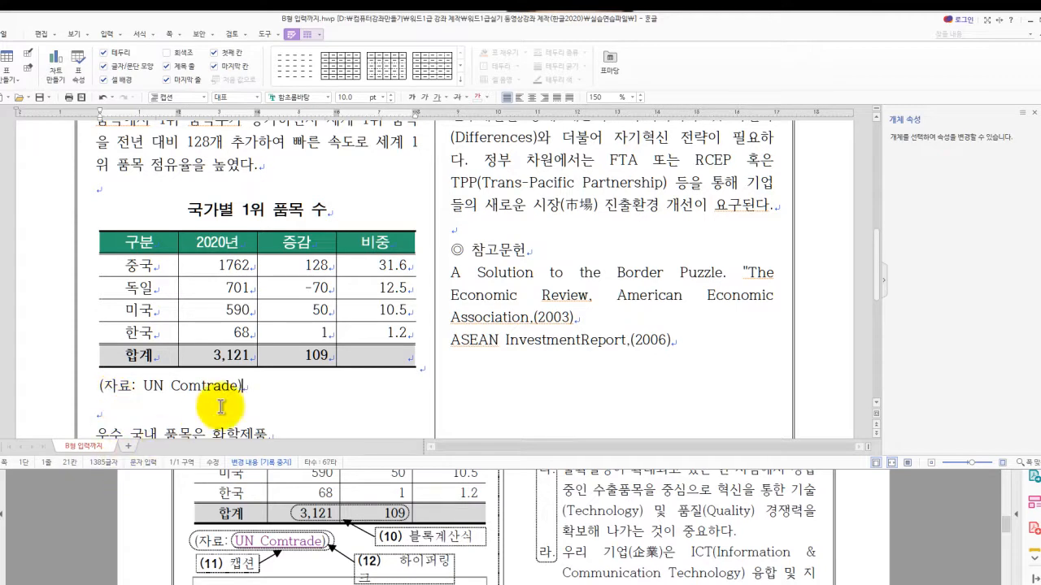
{"action": "left_click", "coordinate": [78, 506]}
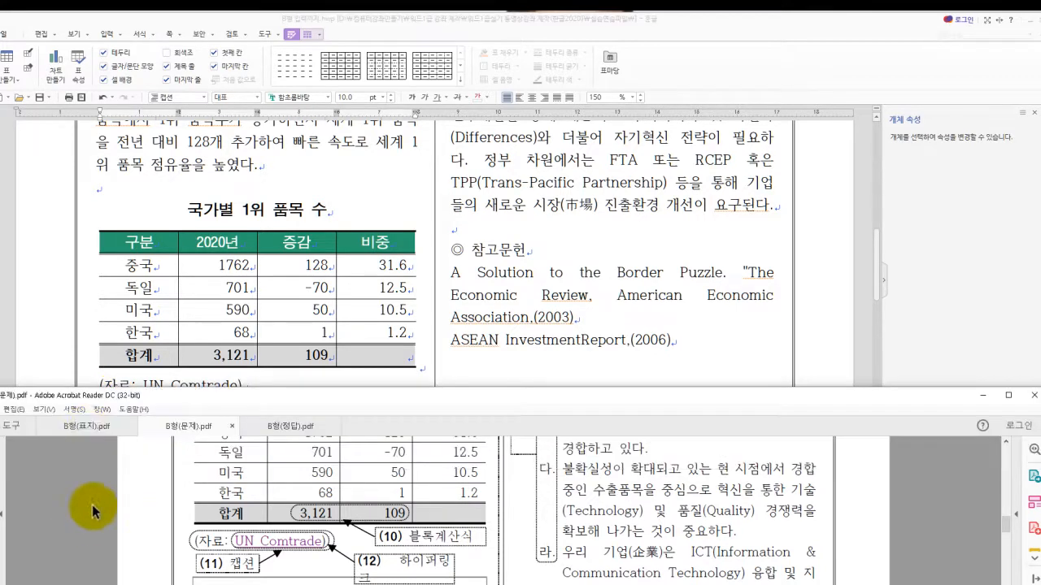
{"action": "left_click", "coordinate": [85, 425]}
{"action": "scroll", "coordinate": [392, 536], "scroll_direction": "down", "scroll_amount": 1}
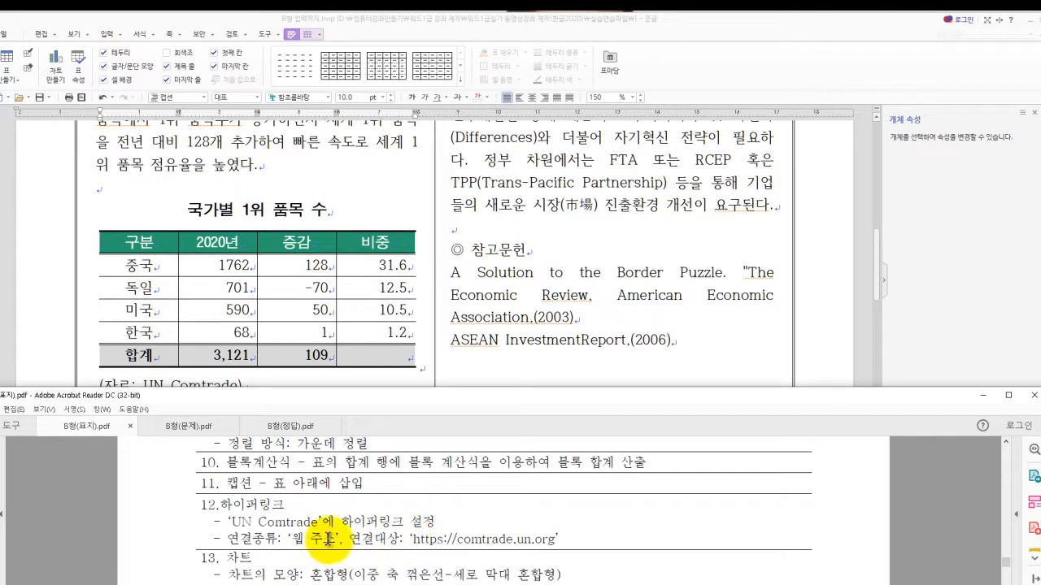
{"action": "left_click", "coordinate": [282, 329]}
{"action": "scroll", "coordinate": [282, 329], "scroll_direction": "down", "scroll_amount": 2}
{"action": "left_click_drag", "start_coordinate": [143, 323], "coordinate": [232, 329]}
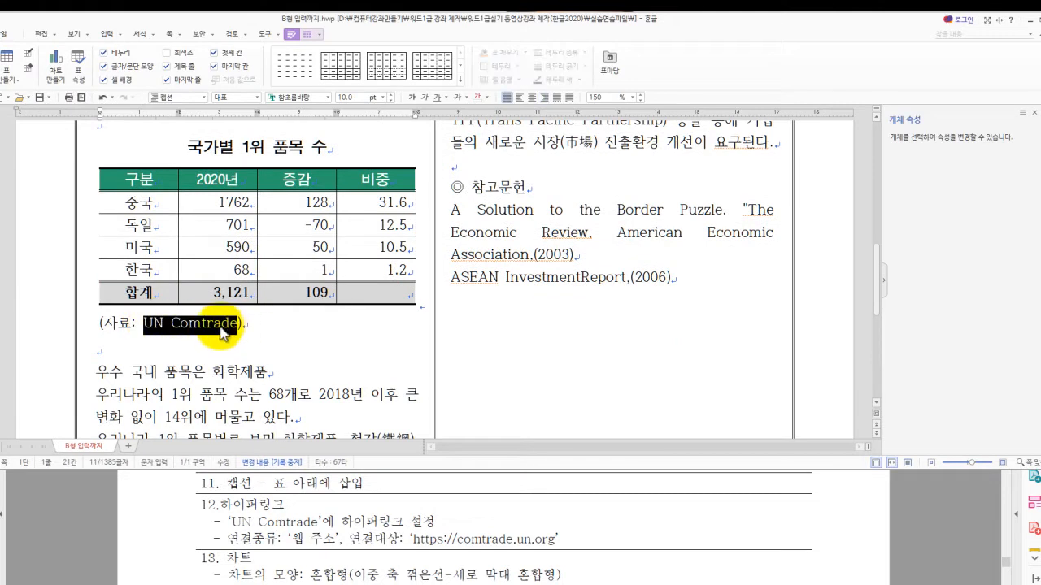
{"action": "right_click", "coordinate": [221, 328]}
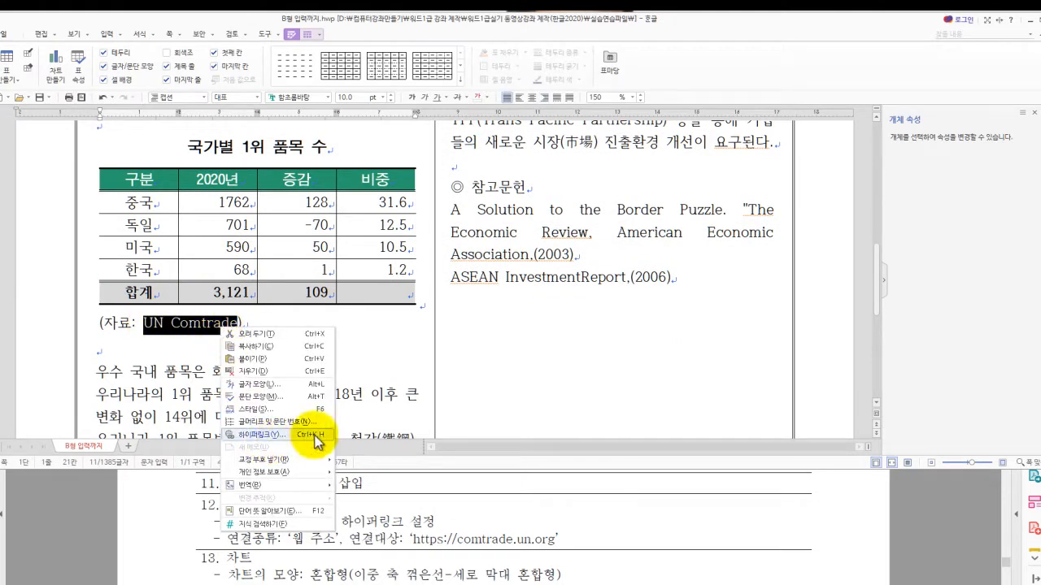
{"action": "left_click", "coordinate": [374, 360]}
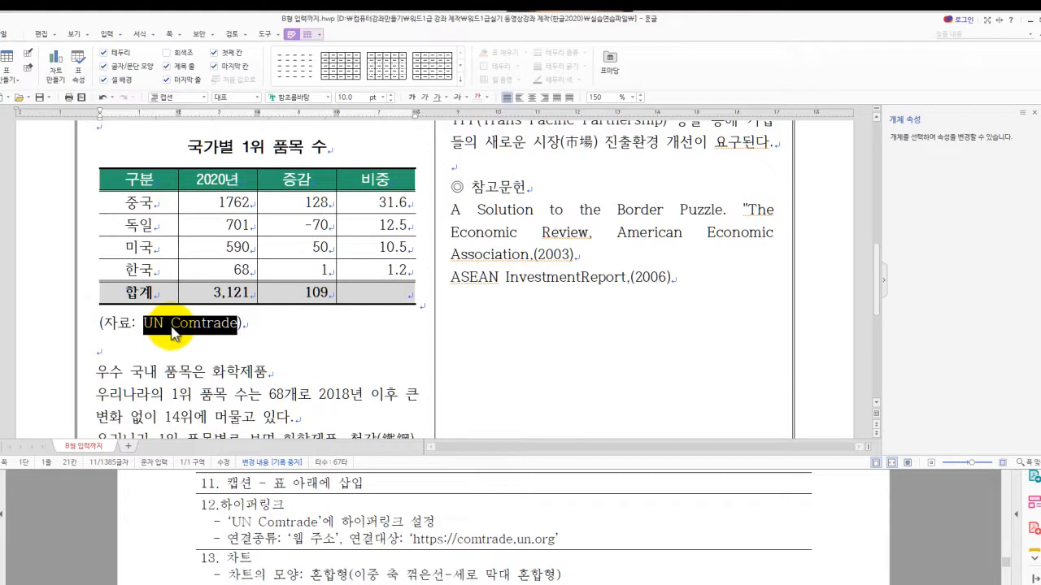
{"action": "key", "text": "ctrl+k"}
{"action": "key", "text": "h"}
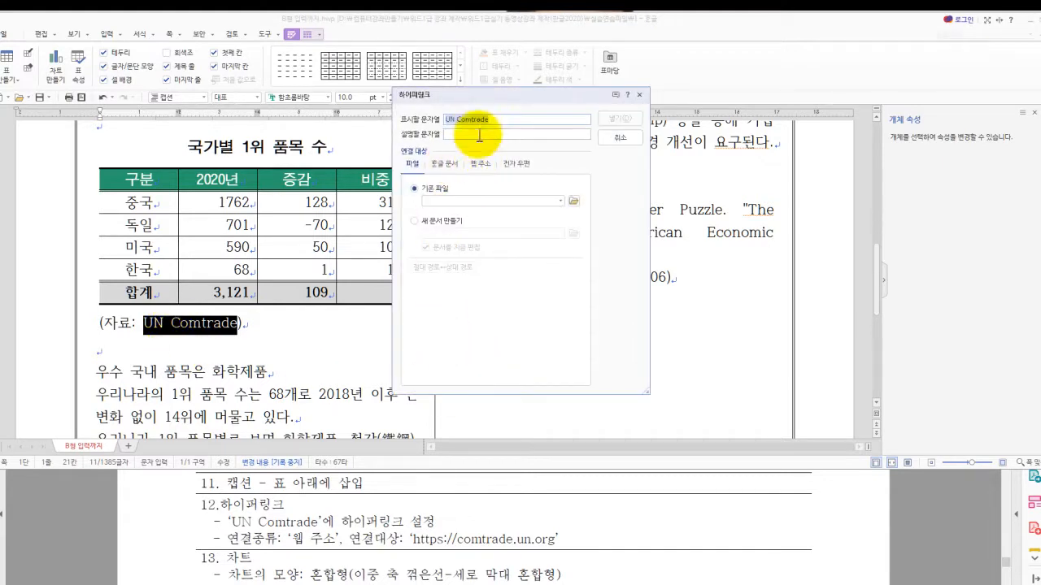
{"action": "left_click", "coordinate": [479, 165]}
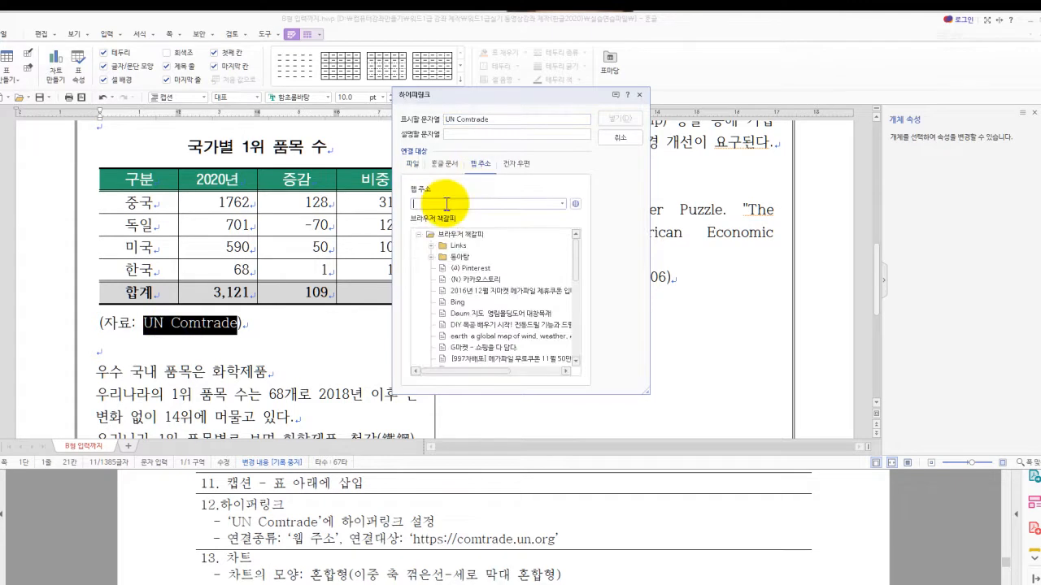
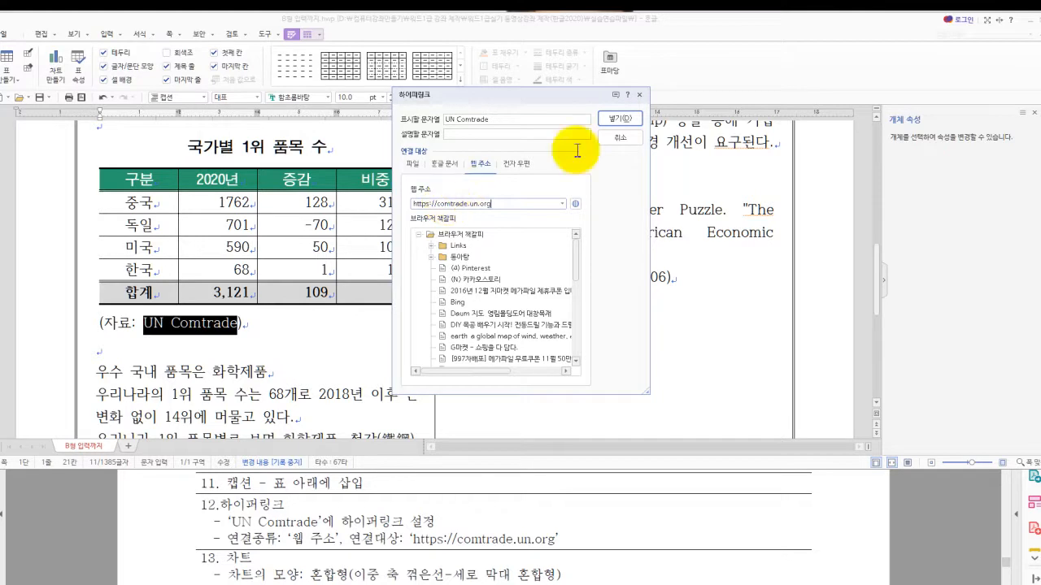
{"action": "left_click", "coordinate": [618, 119]}
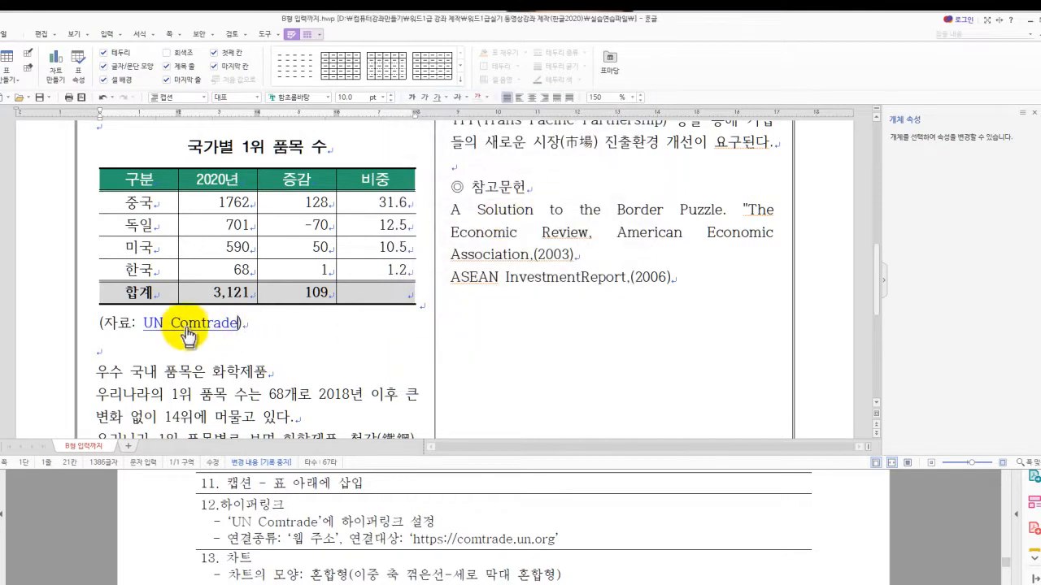
{"action": "mouse_move", "coordinate": [187, 337]}
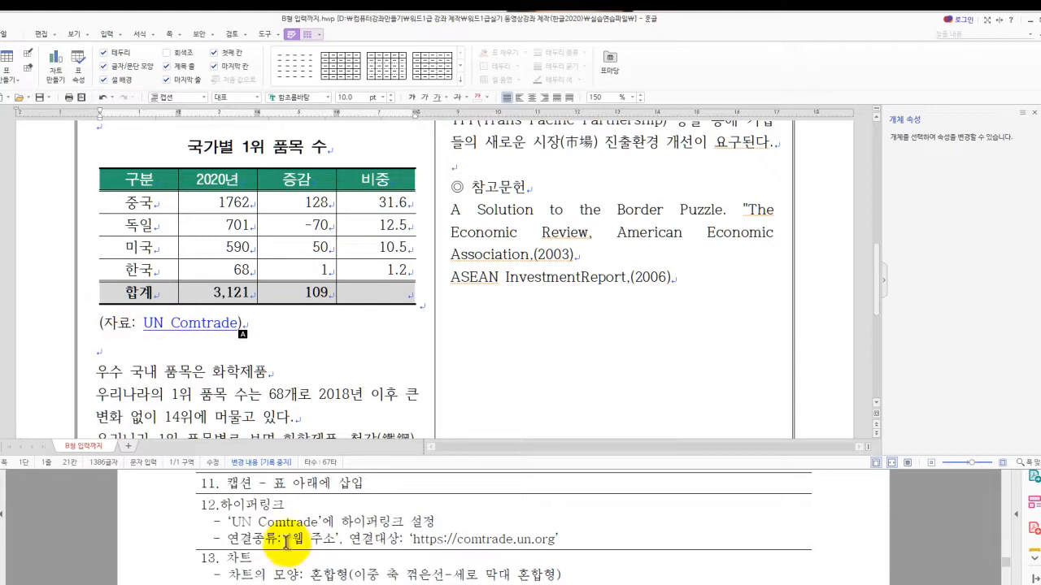
Review the caption instruction, then examine the table title, caption and hyperlink annotations in B형(문제).pdf in Acrobat Reader.
{"action": "scroll", "coordinate": [387, 512], "scroll_direction": "up", "scroll_amount": 1}
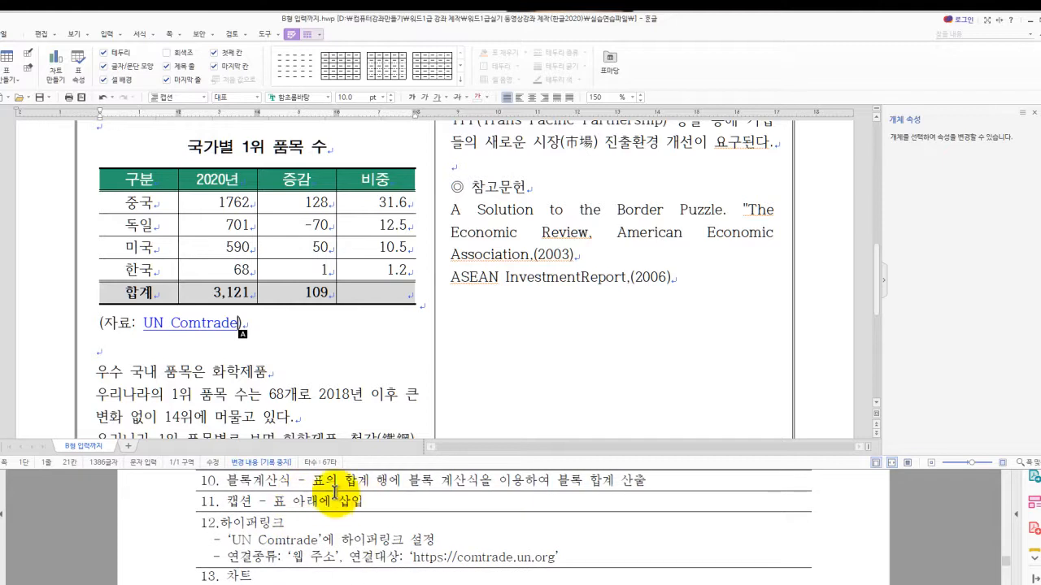
{"action": "left_click", "coordinate": [167, 501]}
{"action": "left_click", "coordinate": [189, 426]}
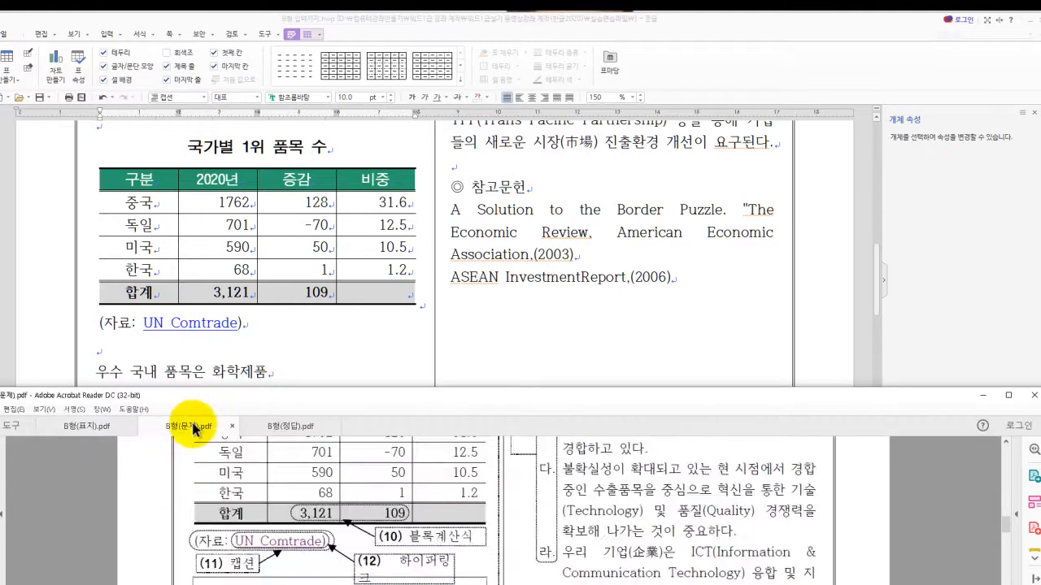
{"action": "scroll", "coordinate": [313, 504], "scroll_direction": "down", "scroll_amount": 1}
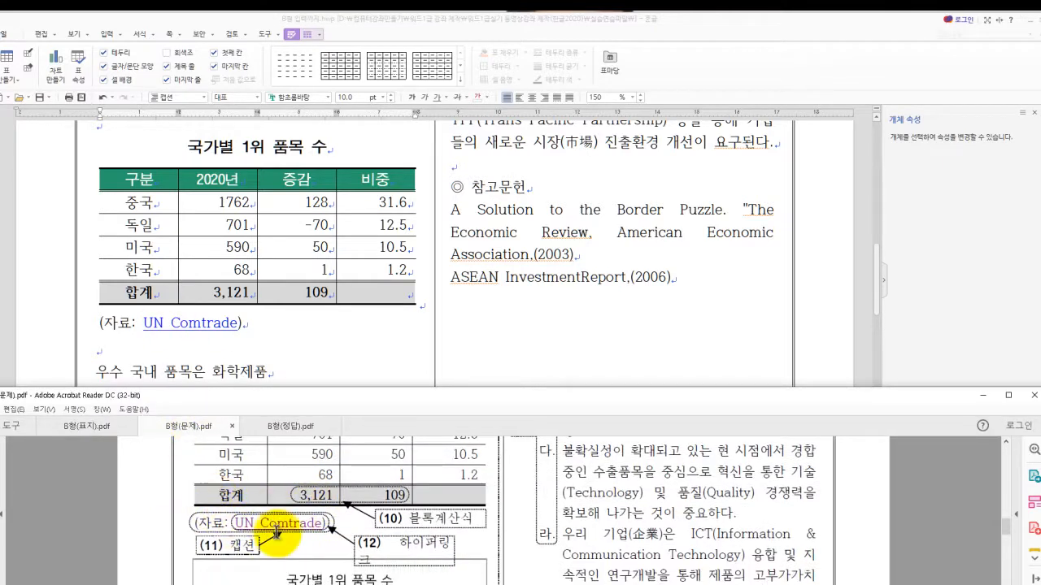
{"action": "scroll", "coordinate": [460, 534], "scroll_direction": "up", "scroll_amount": 3}
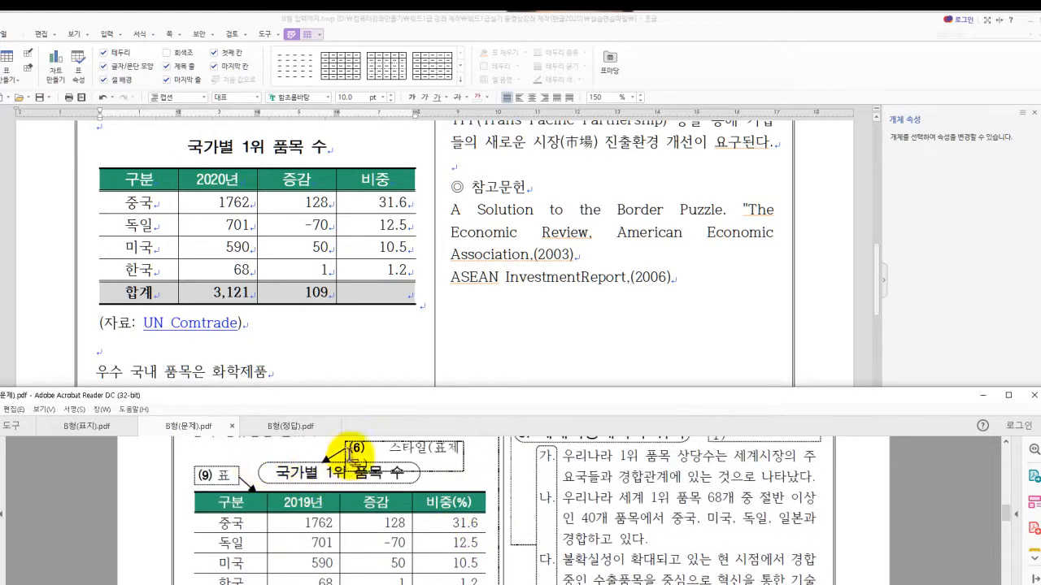
{"action": "scroll", "coordinate": [411, 535], "scroll_direction": "down", "scroll_amount": 2}
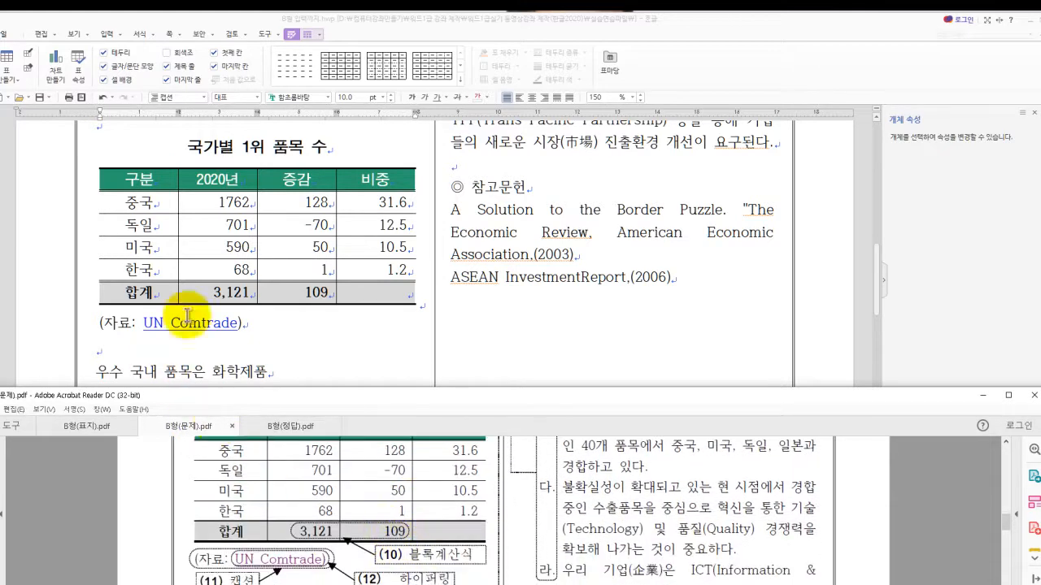
{"action": "left_click", "coordinate": [310, 272]}
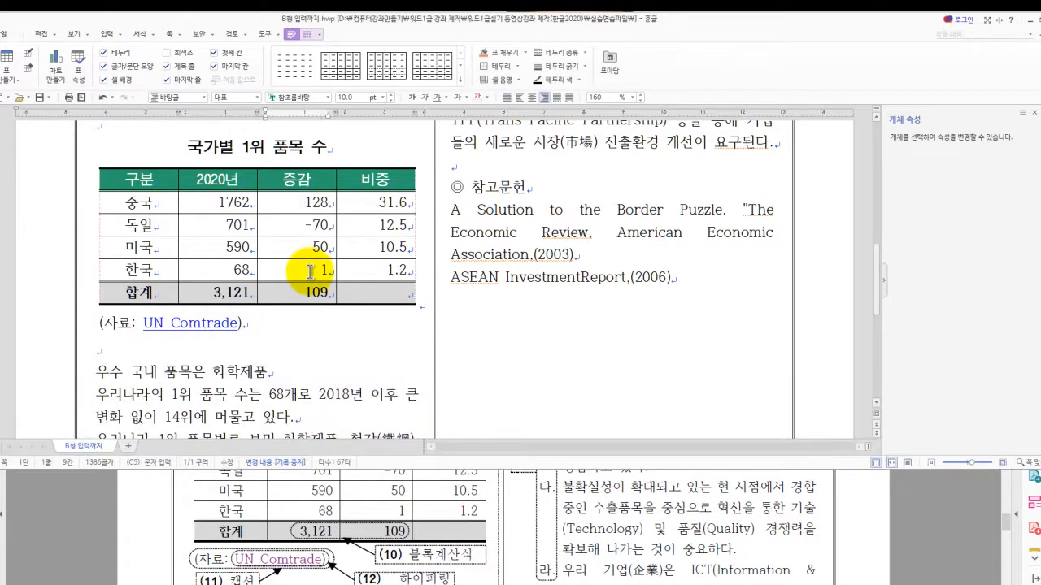
{"action": "type", "text": "p"}
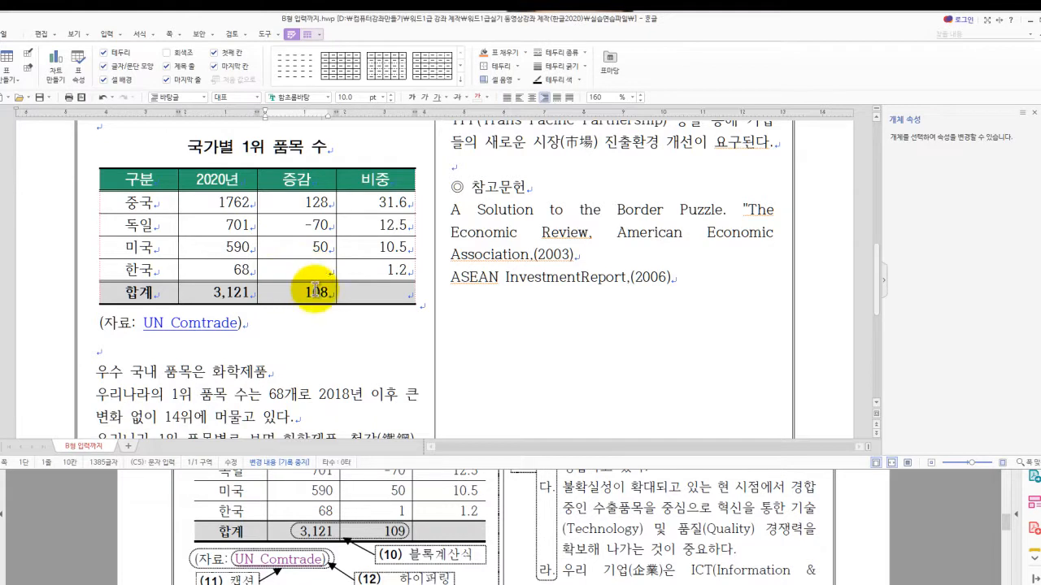
{"action": "left_click", "coordinate": [299, 291]}
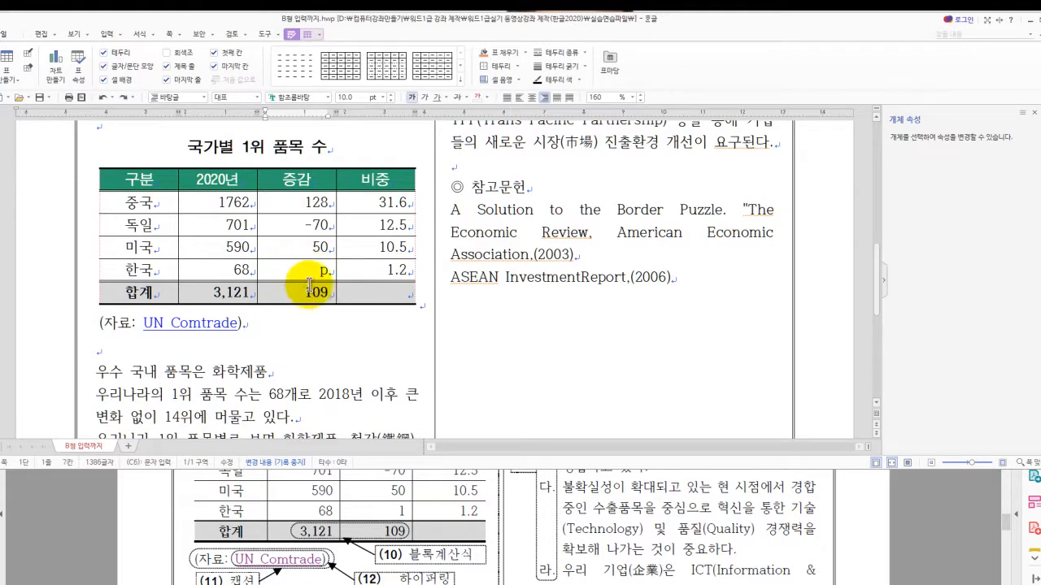
{"action": "key", "text": "ctrl+z"}
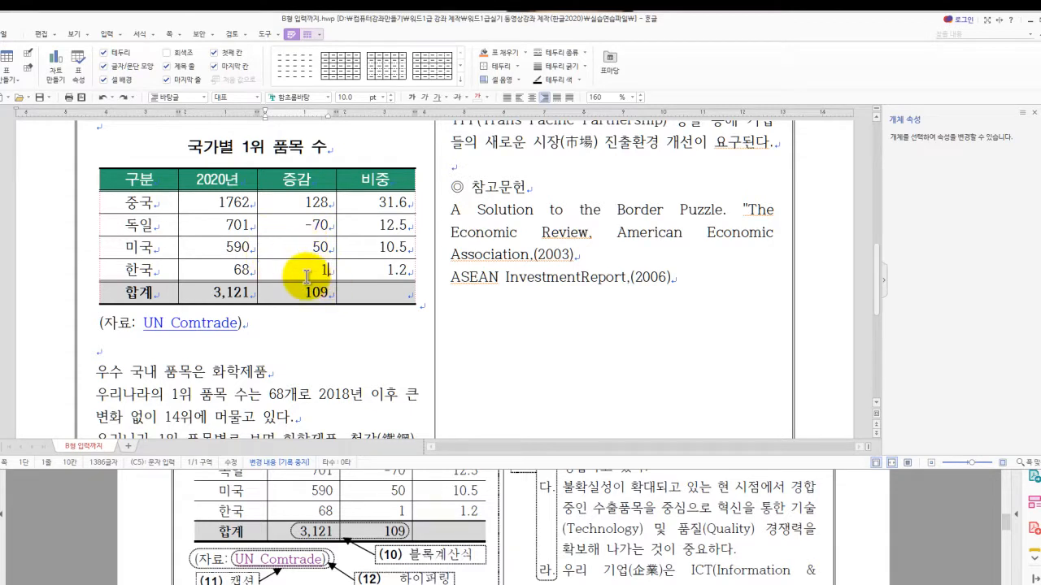
{"action": "key", "text": "ctrl+n"}
{"action": "key", "text": "k"}
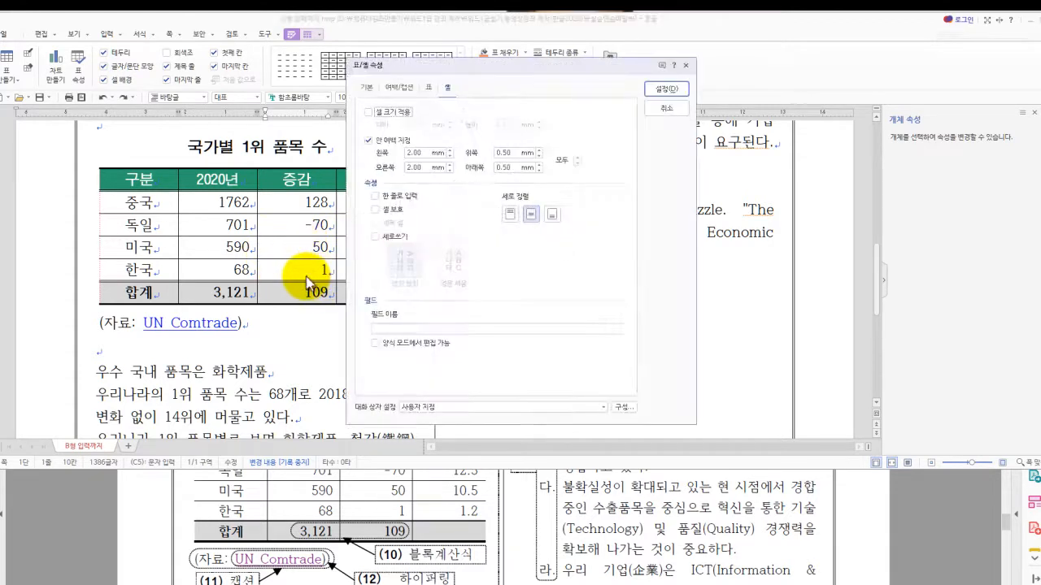
{"action": "left_click", "coordinate": [665, 109]}
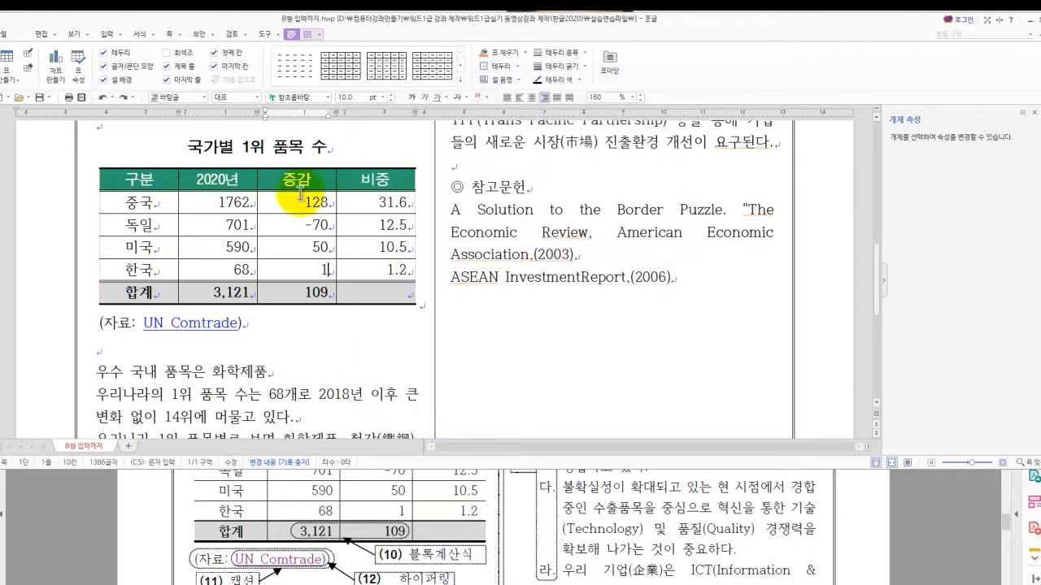
{"action": "left_click", "coordinate": [322, 169]}
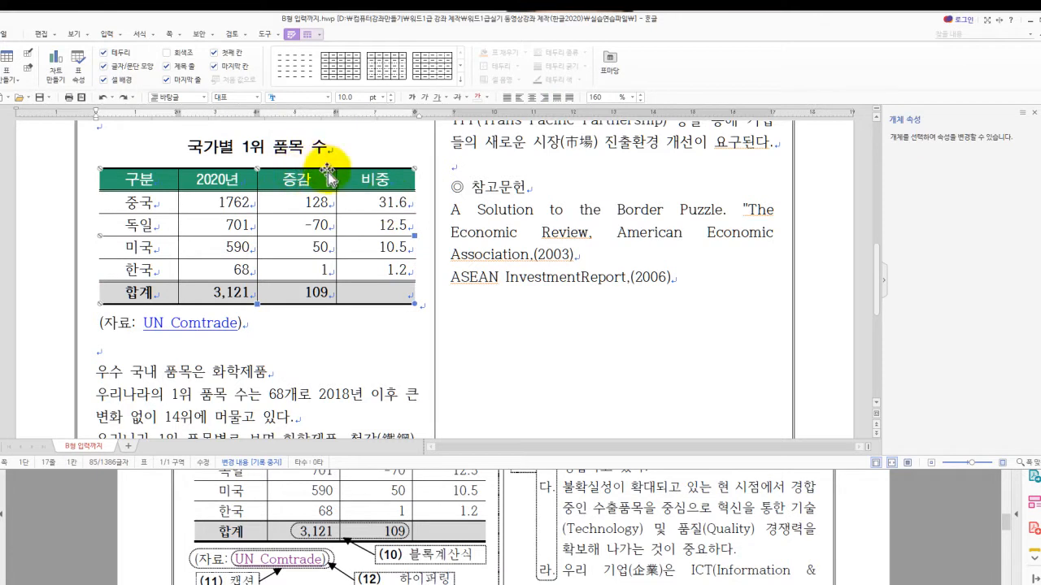
Inspect the hyperlink settings of "UN Comtrade" in the table caption and close them without changes.
{"action": "left_click", "coordinate": [244, 327]}
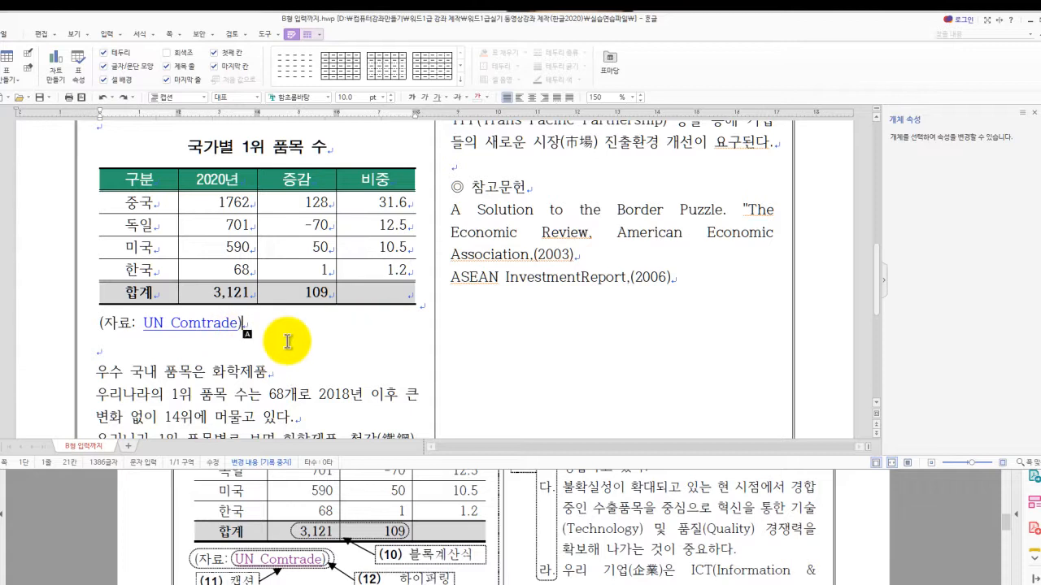
{"action": "key", "text": "ctrl+k"}
{"action": "key", "text": "h"}
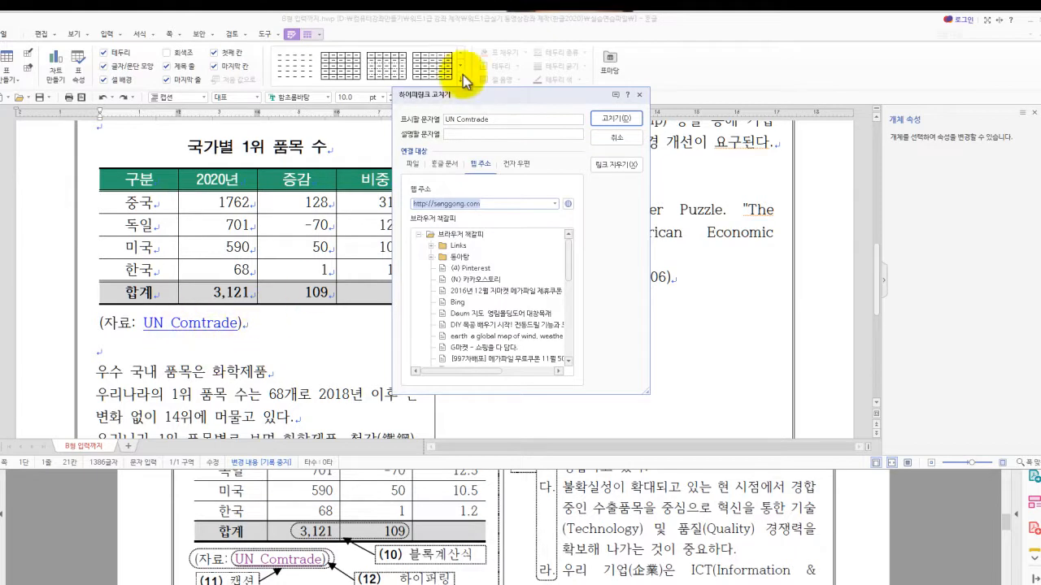
{"action": "left_click_drag", "start_coordinate": [499, 96], "coordinate": [419, 96]}
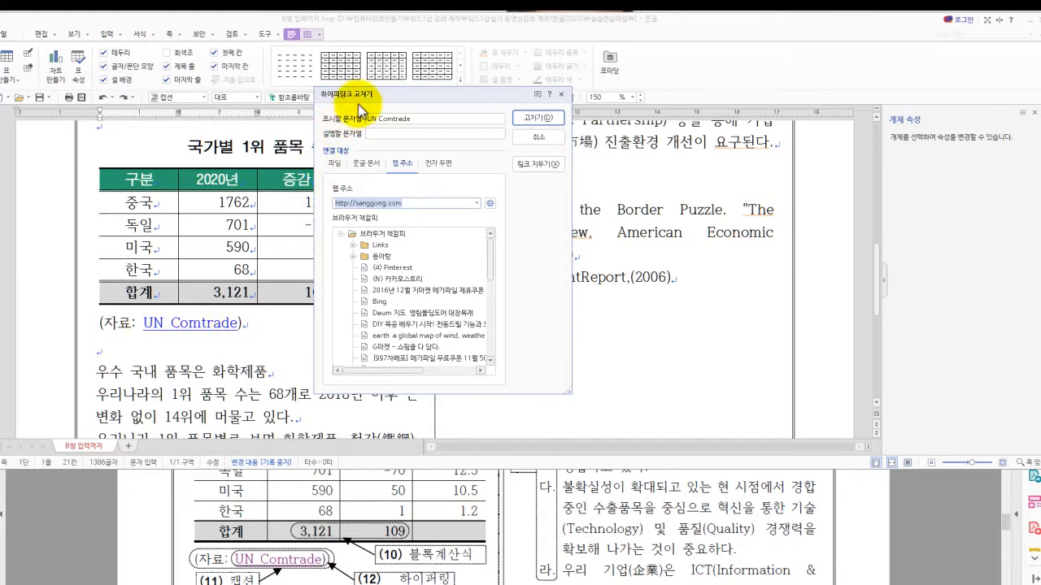
{"action": "left_click_drag", "start_coordinate": [393, 93], "coordinate": [368, 123]}
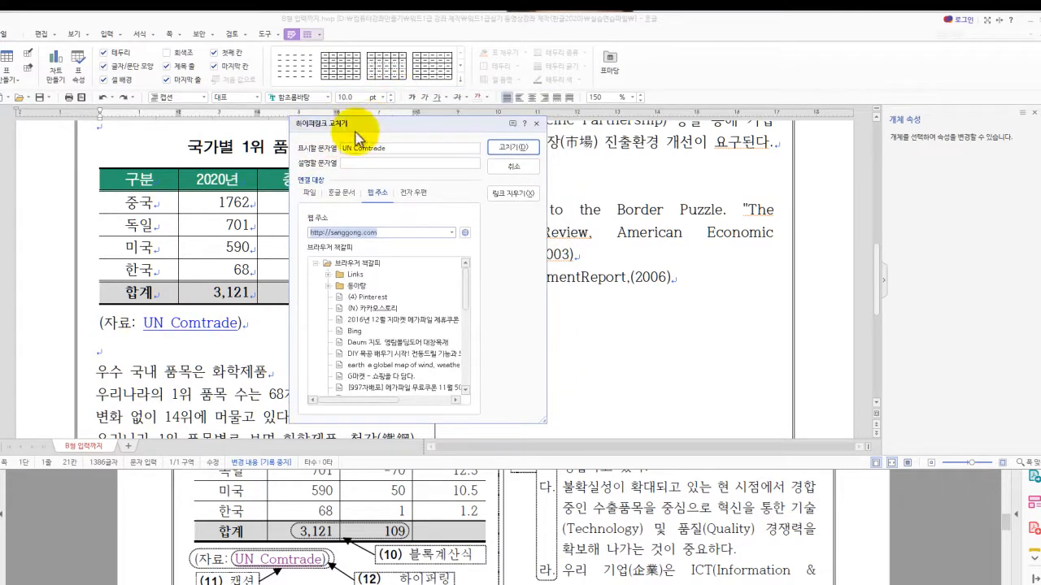
{"action": "left_click", "coordinate": [499, 176]}
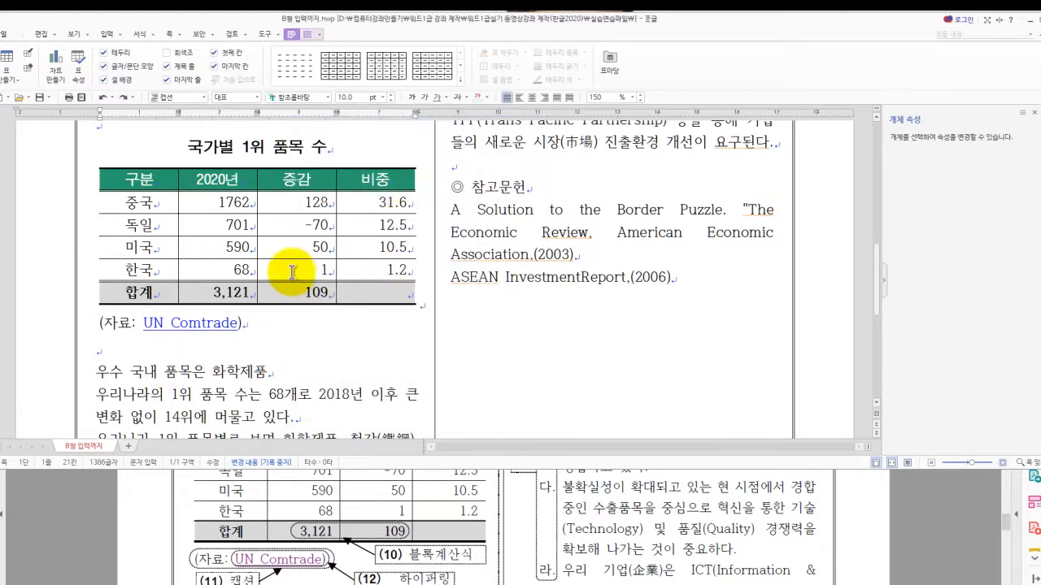
Inspect the outer margin and caption position settings in the table's properties and close them without changes.
{"action": "left_click", "coordinate": [294, 271]}
{"action": "left_click", "coordinate": [282, 242]}
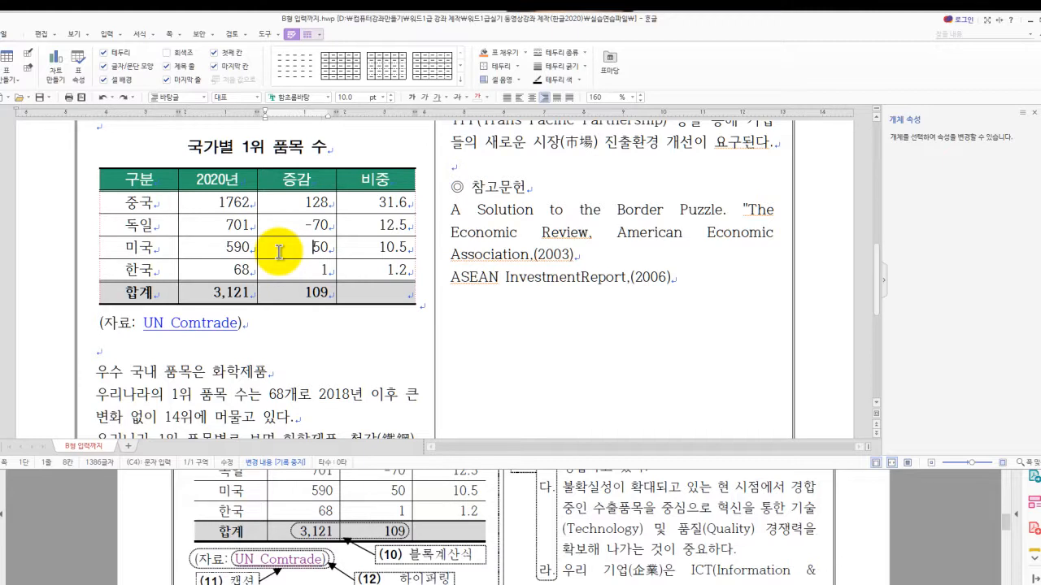
{"action": "key", "text": "ctrl+n"}
{"action": "key", "text": "k"}
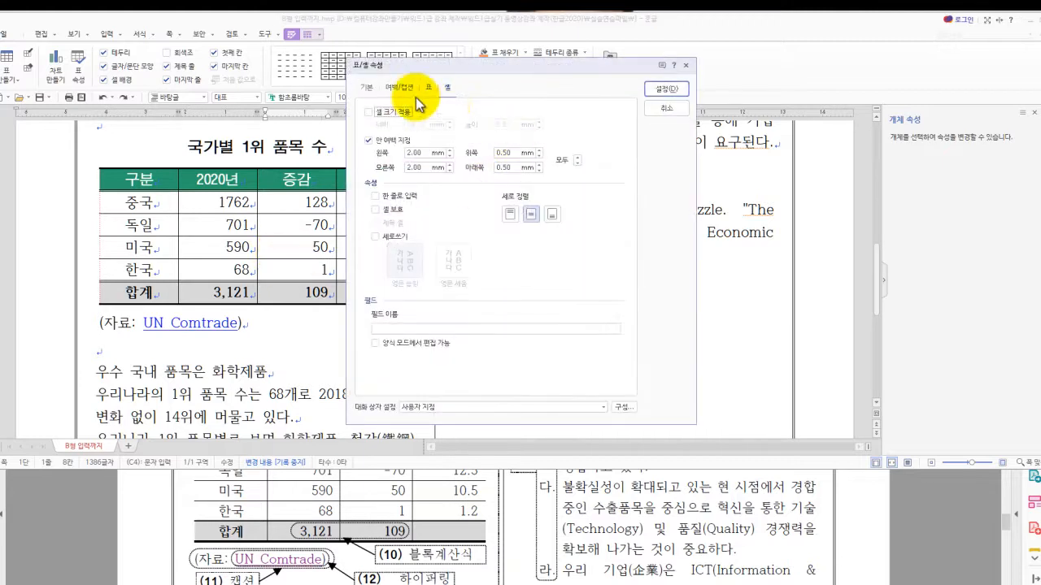
{"action": "left_click", "coordinate": [403, 88]}
{"action": "left_click", "coordinate": [417, 176]}
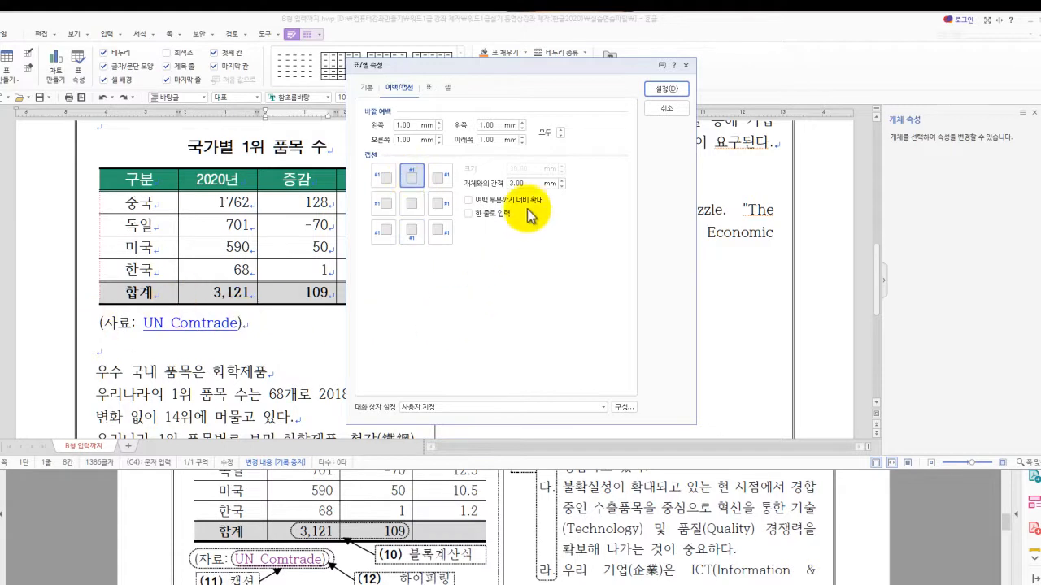
{"action": "left_click_drag", "start_coordinate": [546, 68], "coordinate": [607, 160]}
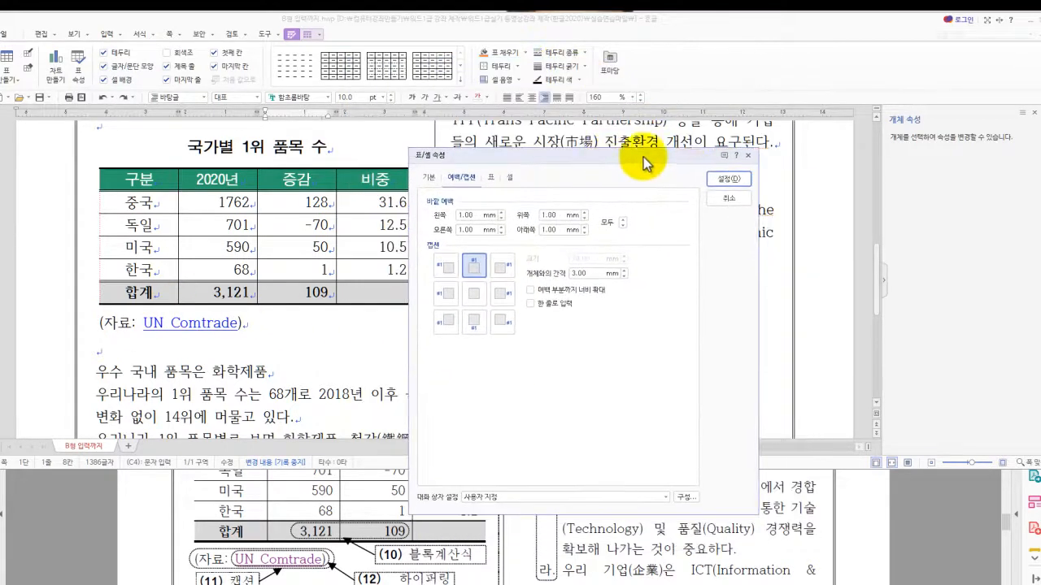
{"action": "left_click", "coordinate": [714, 199]}
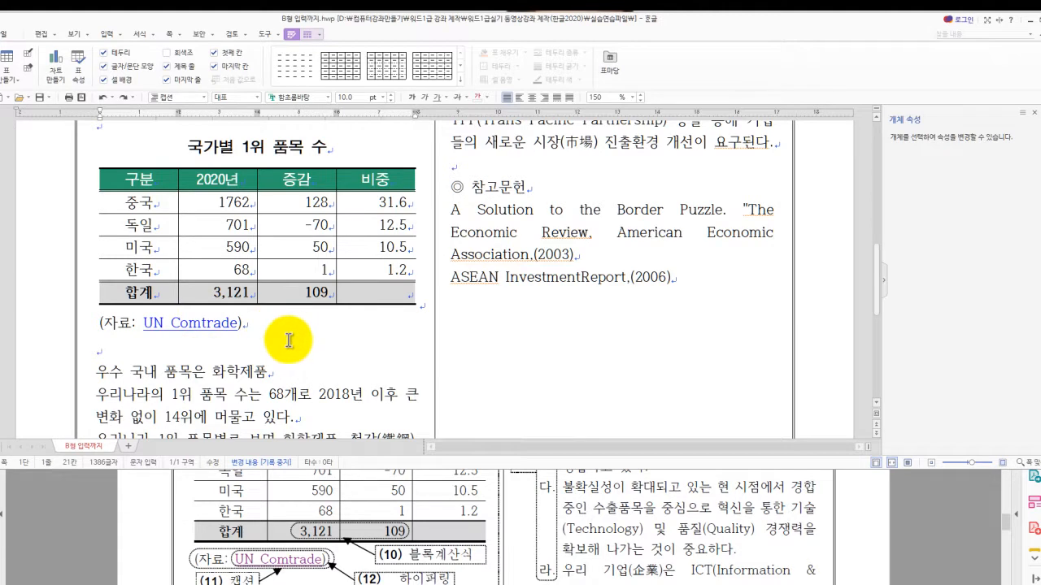
Check the finished table and caption, then switch to Acrobat Reader and examine the item 13 chart's axis labels and legend in B형(문제).pdf.
{"action": "scroll", "coordinate": [287, 334], "scroll_direction": "up", "scroll_amount": 1}
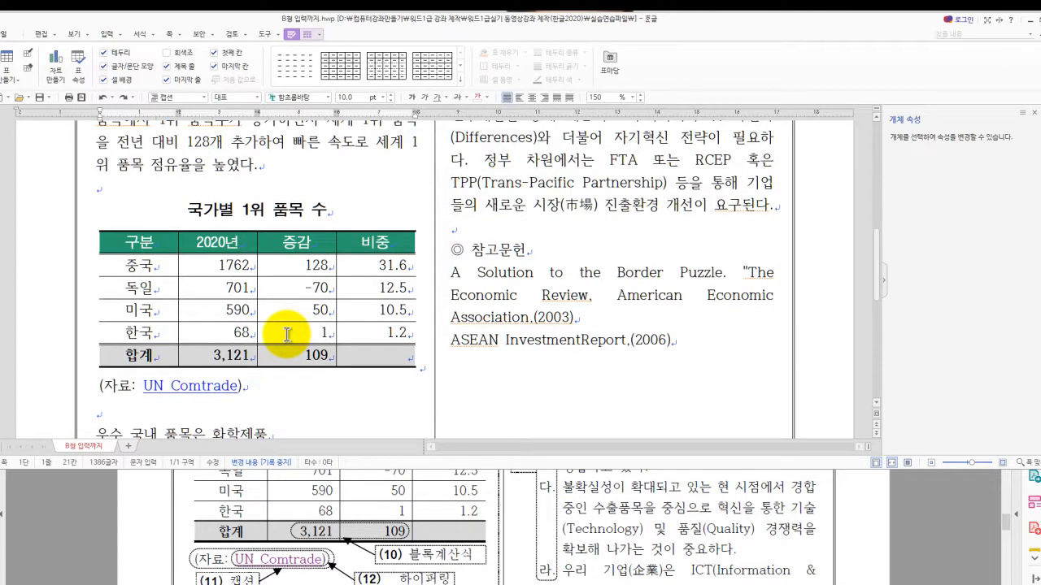
{"action": "scroll", "coordinate": [284, 342], "scroll_direction": "down", "scroll_amount": 4}
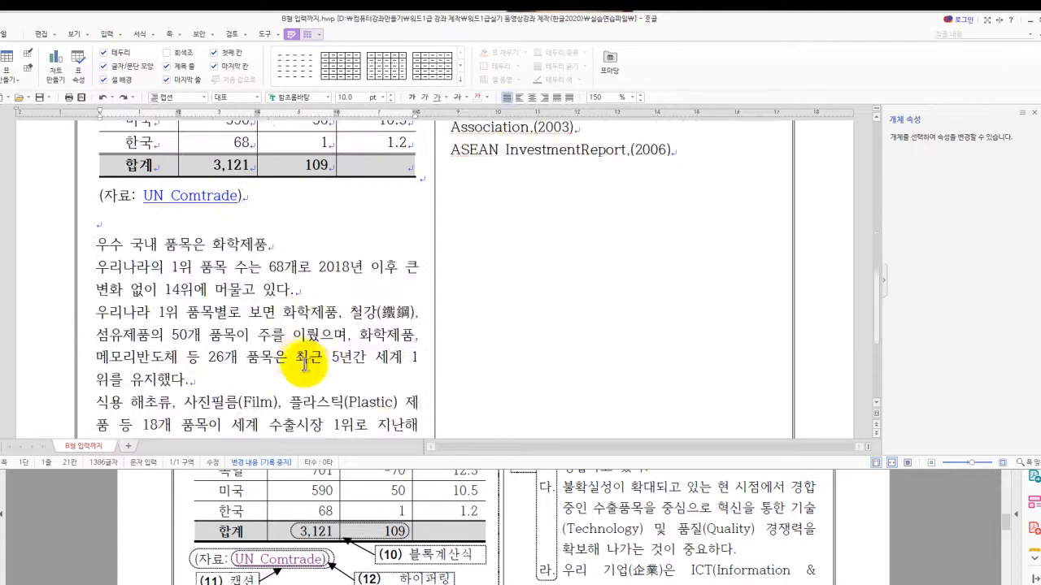
{"action": "scroll", "coordinate": [301, 338], "scroll_direction": "up", "scroll_amount": 3}
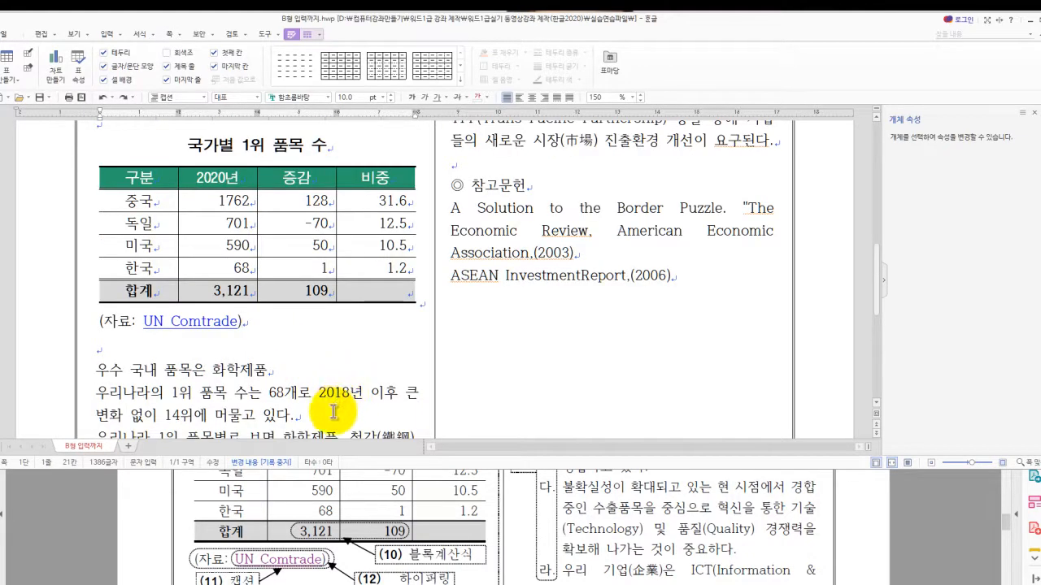
{"action": "scroll", "coordinate": [281, 422], "scroll_direction": "up", "scroll_amount": 3}
{"action": "scroll", "coordinate": [284, 424], "scroll_direction": "down", "scroll_amount": 2}
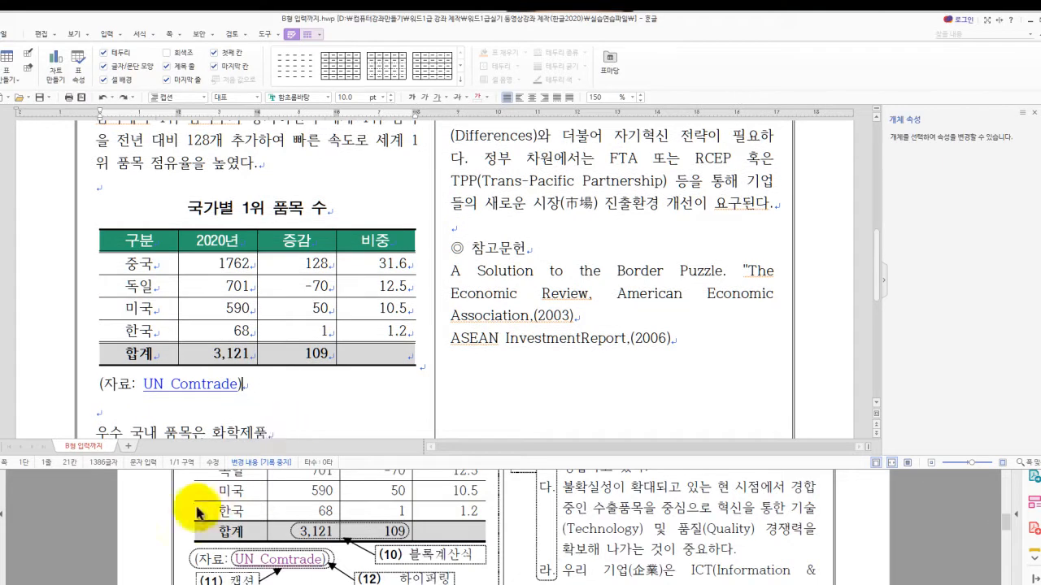
{"action": "left_click", "coordinate": [150, 540]}
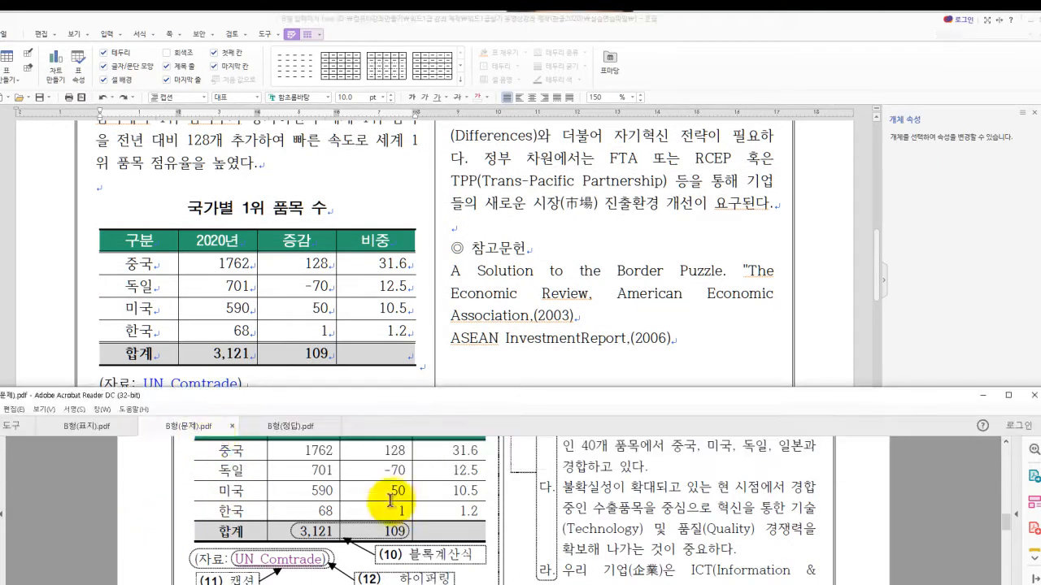
{"action": "double_click", "coordinate": [371, 395]}
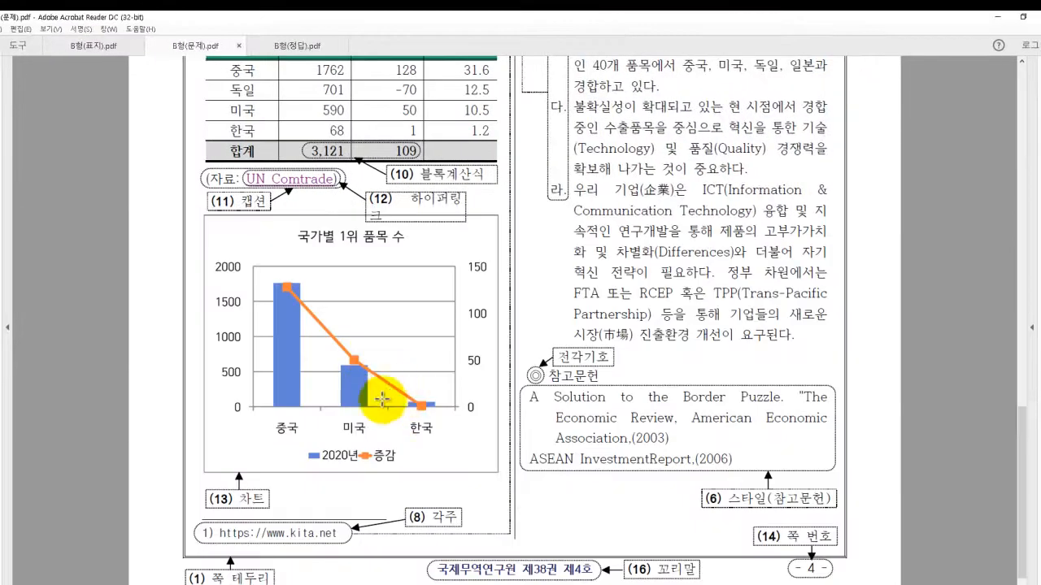
{"action": "scroll", "coordinate": [376, 390], "scroll_direction": "up", "scroll_amount": 2}
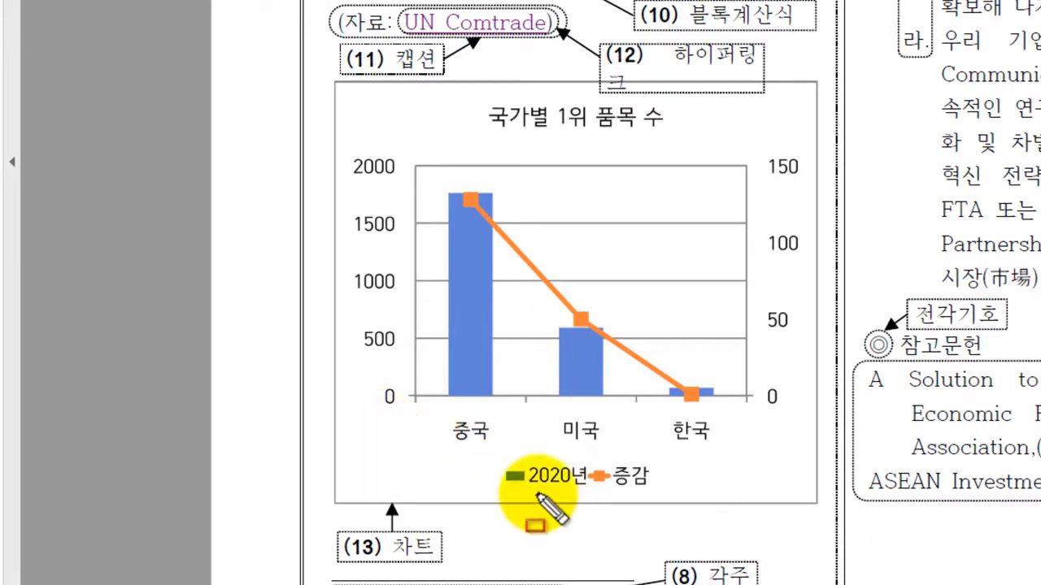
{"action": "left_click_drag", "start_coordinate": [429, 400], "coordinate": [539, 435]}
{"action": "left_click_drag", "start_coordinate": [715, 504], "coordinate": [726, 506]}
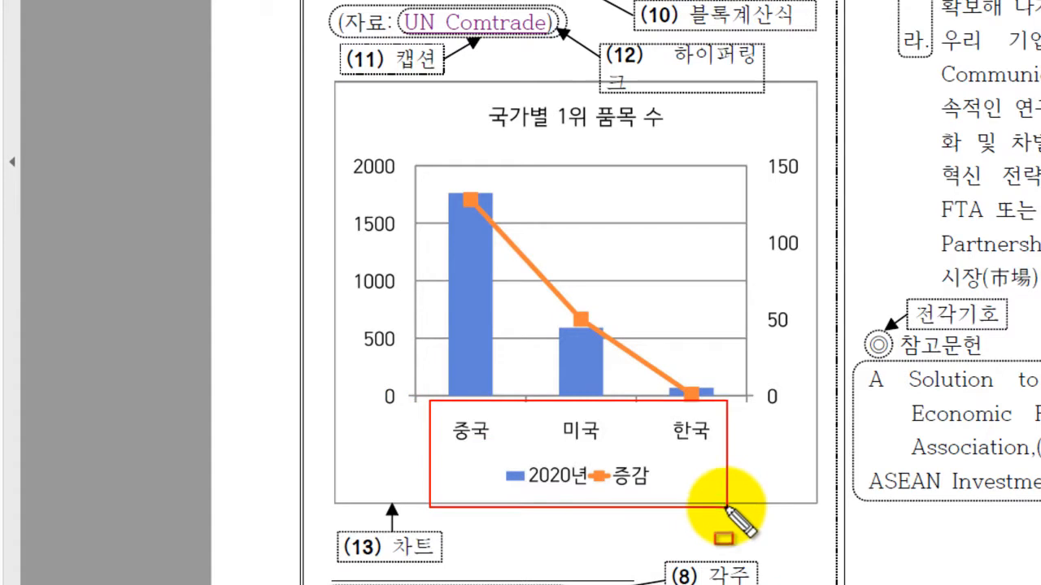
{"action": "left_click_drag", "start_coordinate": [490, 461], "coordinate": [667, 498]}
{"action": "left_click_drag", "start_coordinate": [429, 405], "coordinate": [726, 454]}
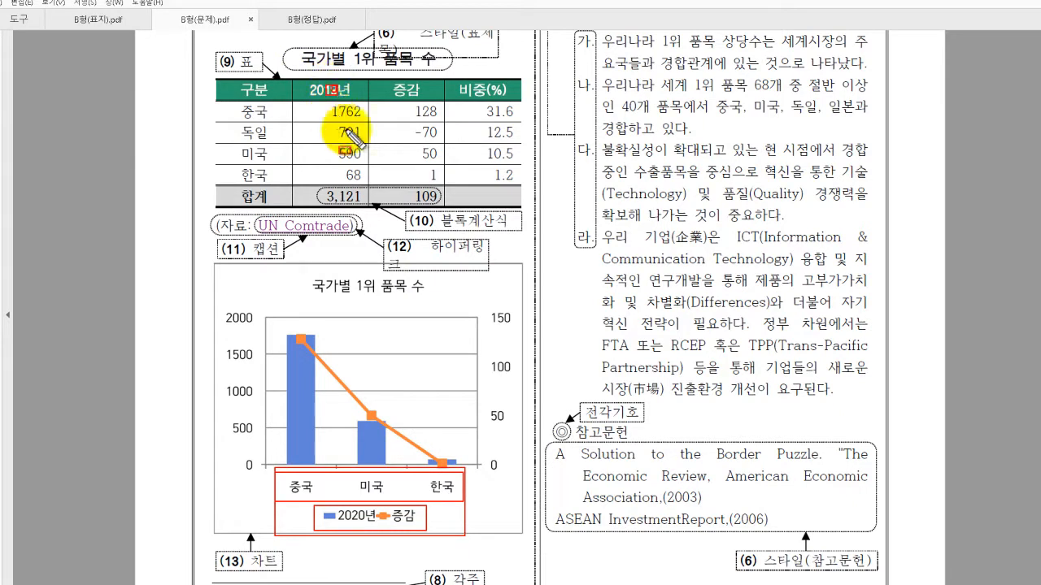
Compare the table's rows and columns with the chart's category labels and legend in B형(문제).pdf to identify which cells the chart uses.
{"action": "mouse_move", "coordinate": [295, 84]}
{"action": "left_mouse_down"}
{"action": "mouse_move", "coordinate": [366, 132]}
{"action": "mouse_move", "coordinate": [455, 221]}
{"action": "mouse_move", "coordinate": [443, 206]}
{"action": "left_mouse_up"}
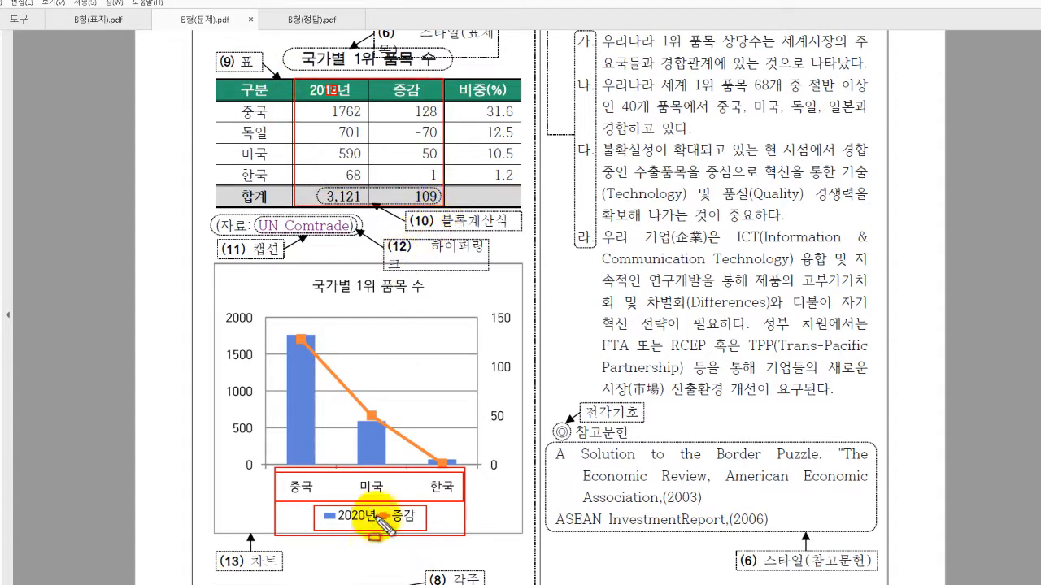
{"action": "left_click_drag", "start_coordinate": [275, 474], "coordinate": [461, 504]}
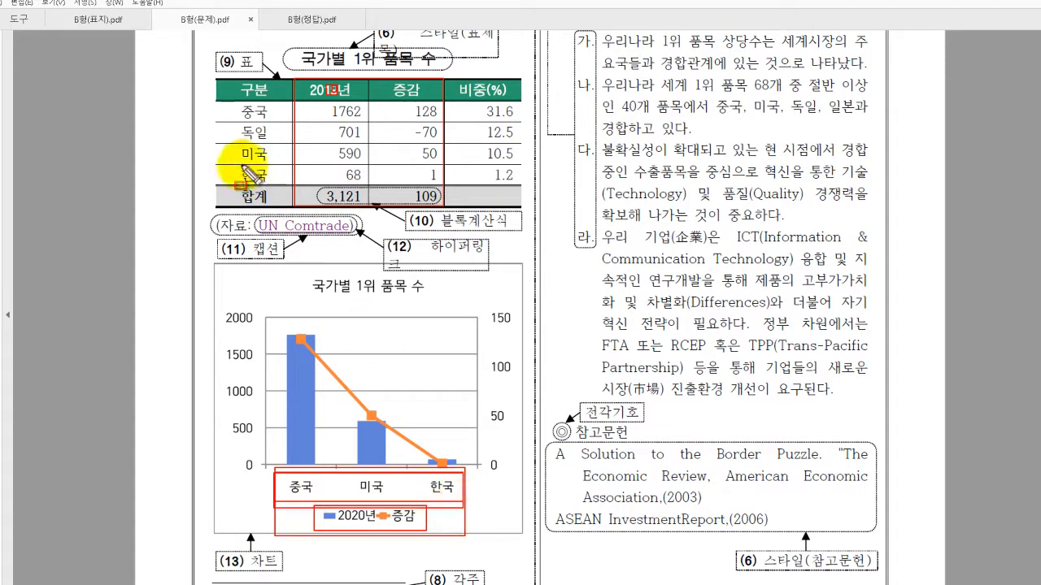
{"action": "mouse_move", "coordinate": [224, 124]}
{"action": "left_mouse_down"}
{"action": "mouse_move", "coordinate": [358, 125]}
{"action": "mouse_move", "coordinate": [449, 145]}
{"action": "left_mouse_up"}
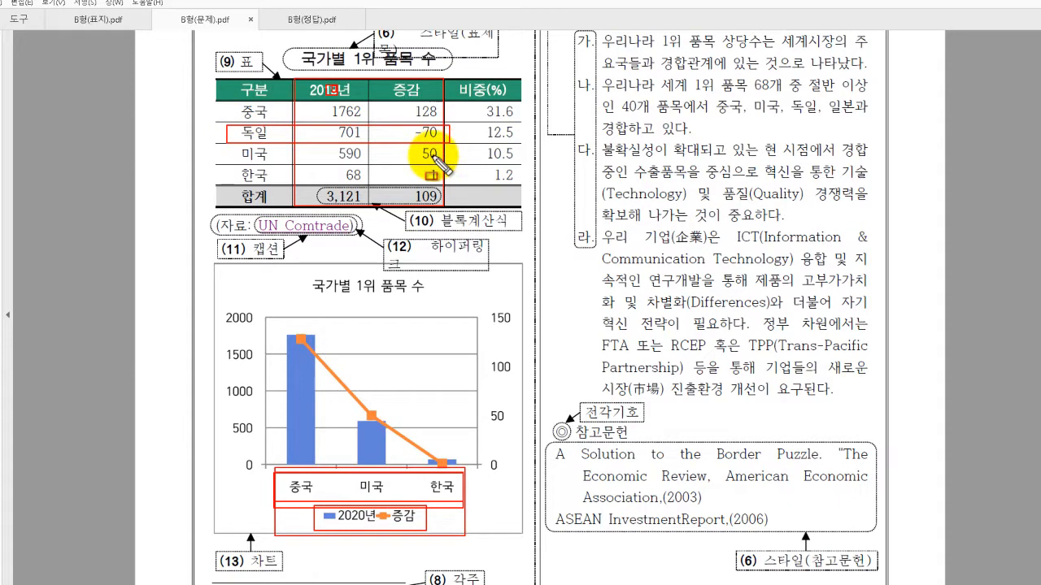
{"action": "key", "text": "Escape"}
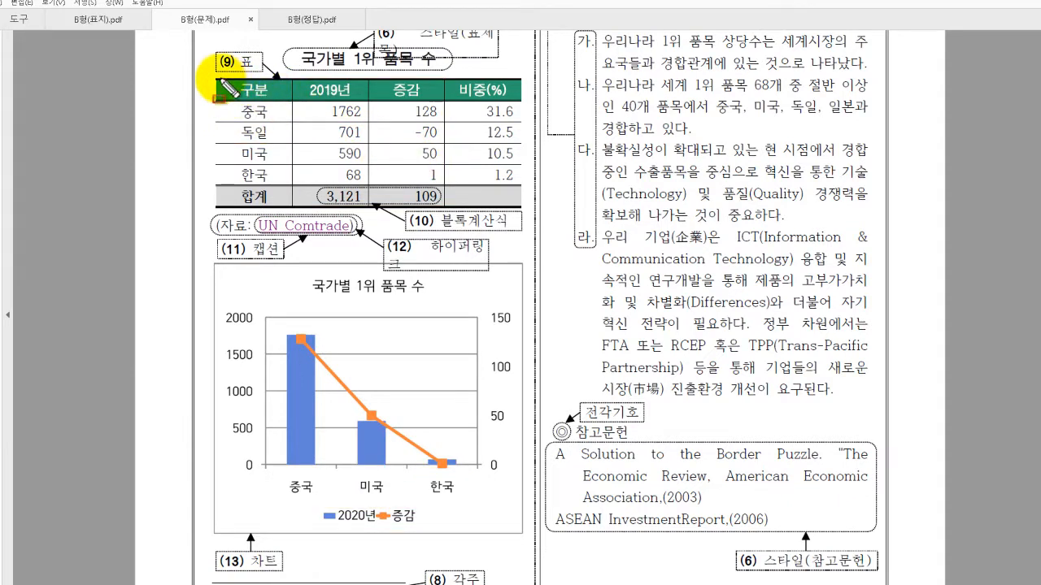
{"action": "left_click_drag", "start_coordinate": [219, 81], "coordinate": [447, 123]}
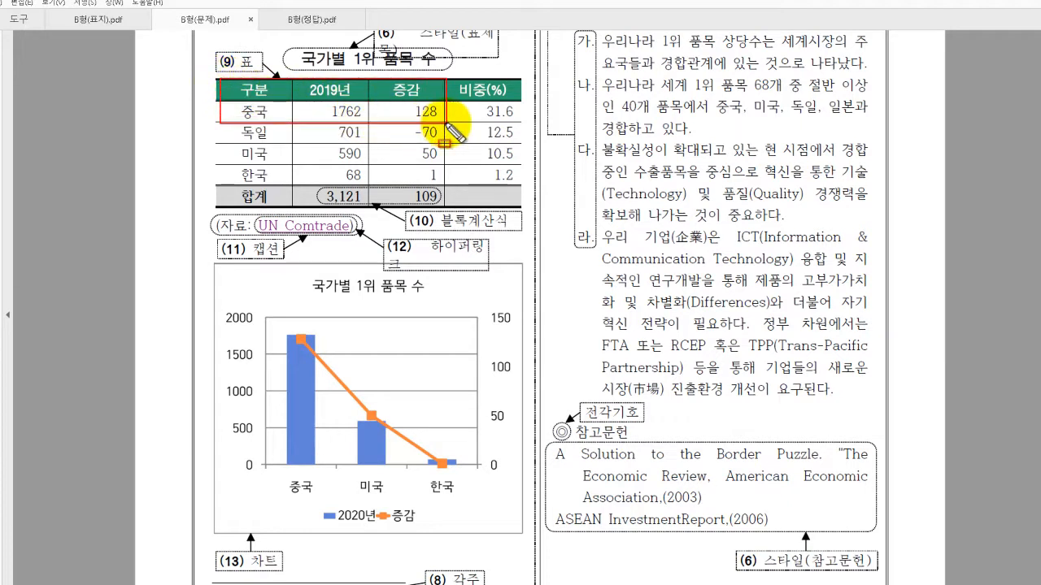
{"action": "mouse_move", "coordinate": [212, 143]}
{"action": "left_mouse_down"}
{"action": "mouse_move", "coordinate": [309, 172]}
{"action": "mouse_move", "coordinate": [433, 184]}
{"action": "left_mouse_up"}
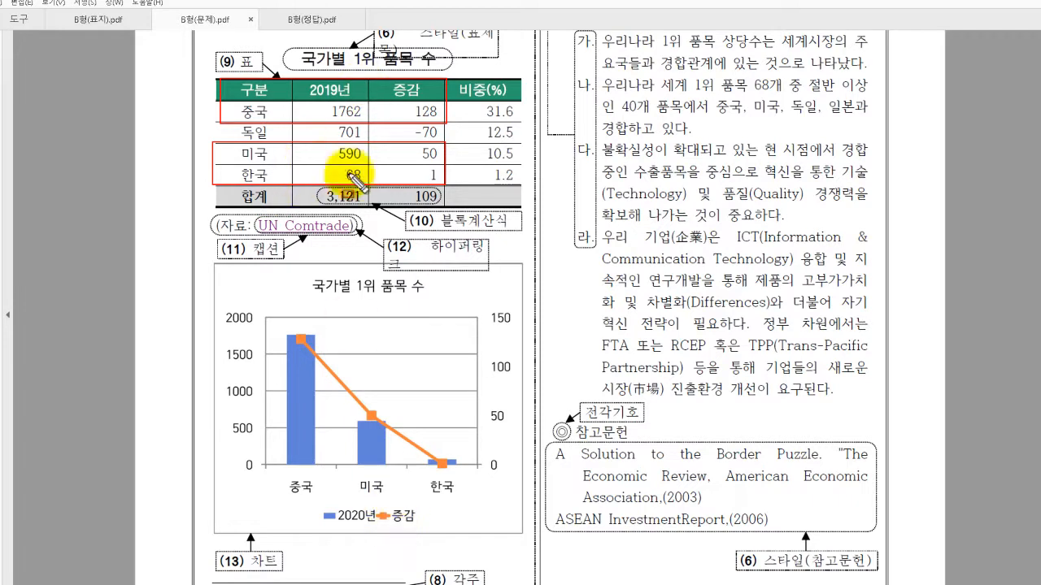
{"action": "left_click_drag", "start_coordinate": [274, 478], "coordinate": [469, 501]}
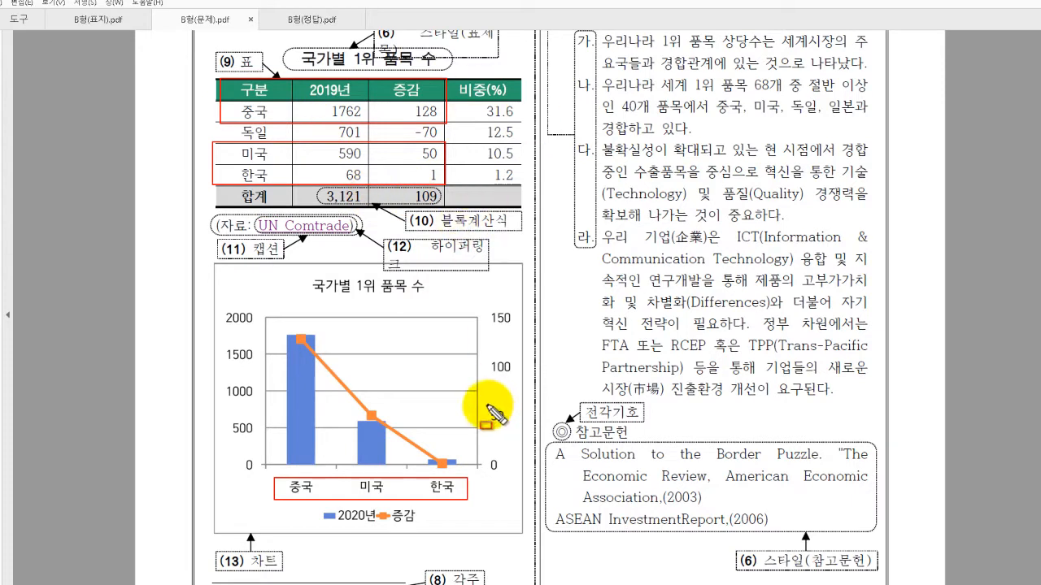
{"action": "mouse_move", "coordinate": [267, 475]}
{"action": "left_mouse_down"}
{"action": "mouse_move", "coordinate": [430, 561]}
{"action": "mouse_move", "coordinate": [478, 569]}
{"action": "mouse_move", "coordinate": [485, 534]}
{"action": "left_mouse_up"}
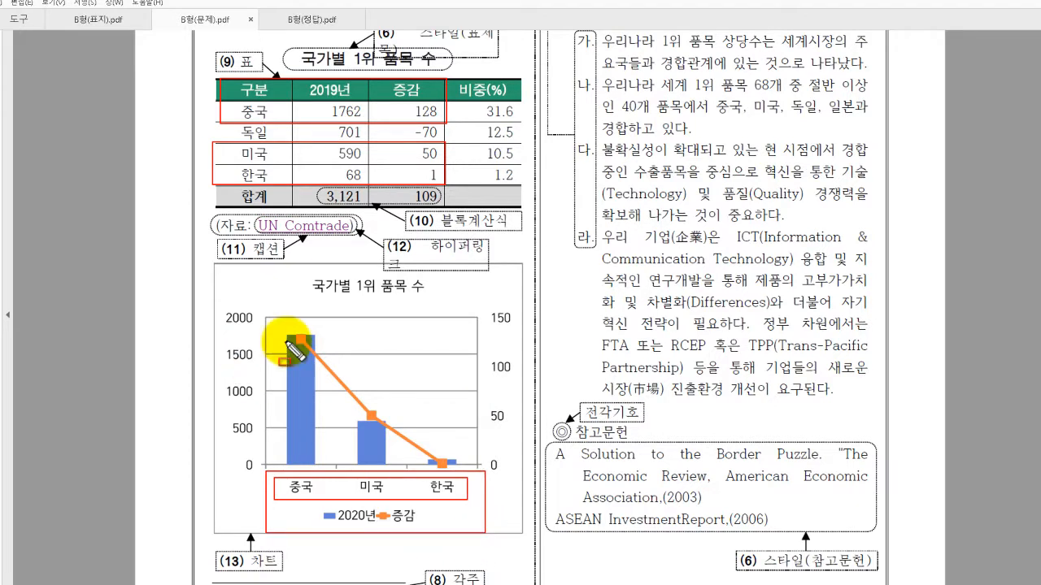
{"action": "key", "text": "Escape"}
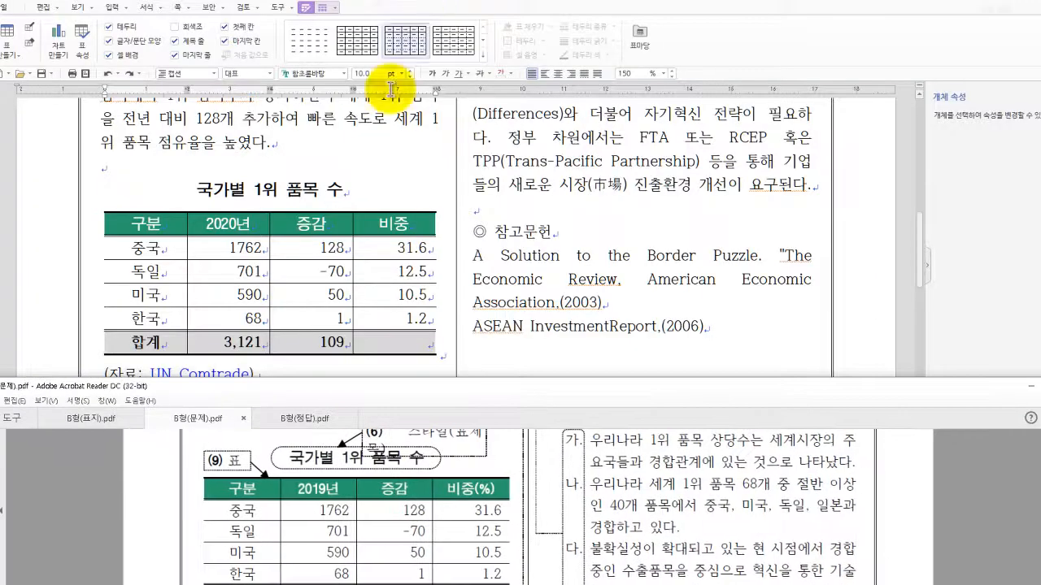
{"action": "left_click", "coordinate": [375, 160]}
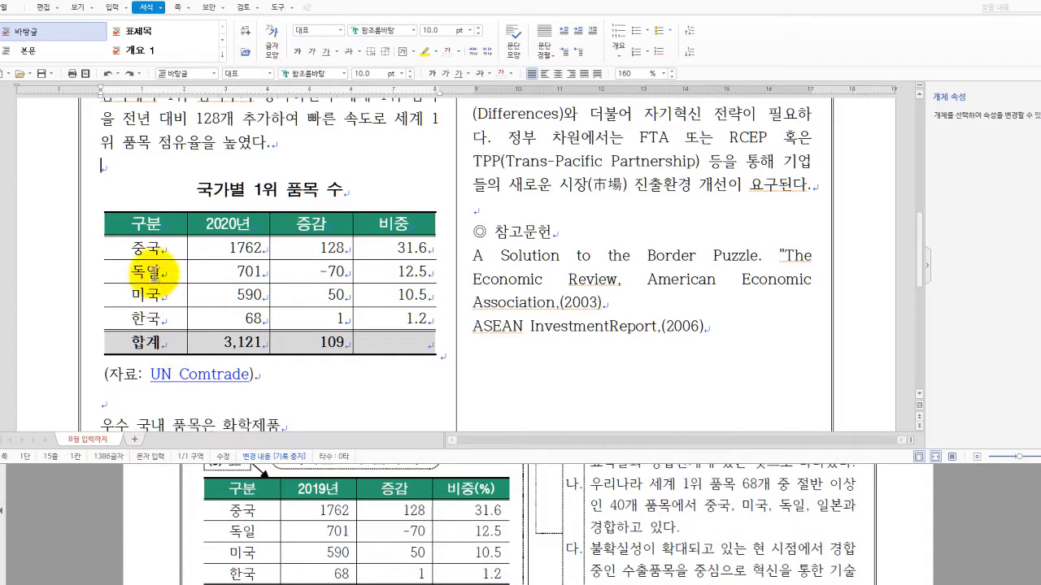
{"action": "left_click_drag", "start_coordinate": [125, 213], "coordinate": [311, 246]}
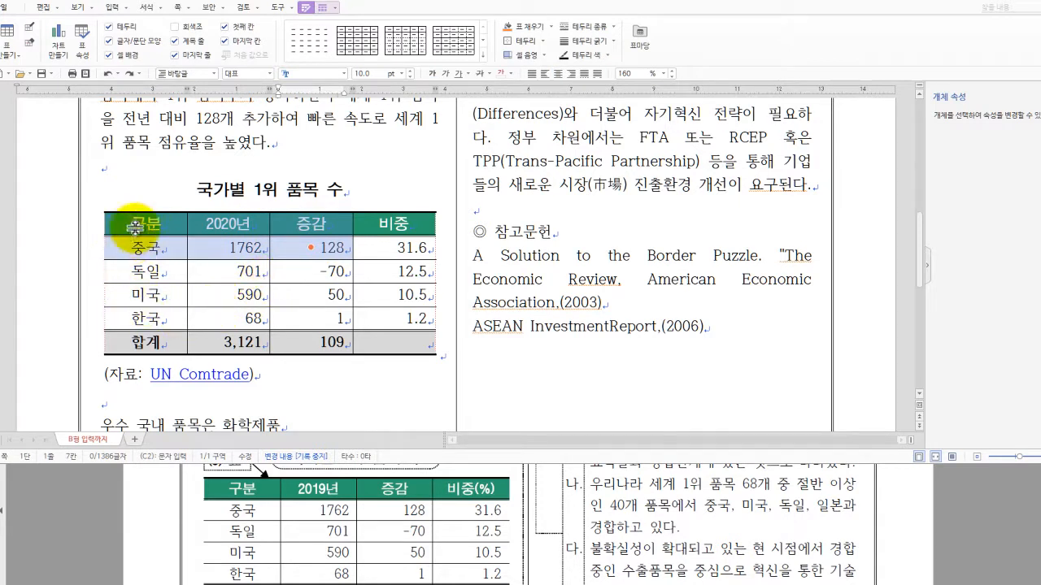
{"action": "left_click_drag", "start_coordinate": [146, 294], "coordinate": [332, 318]}
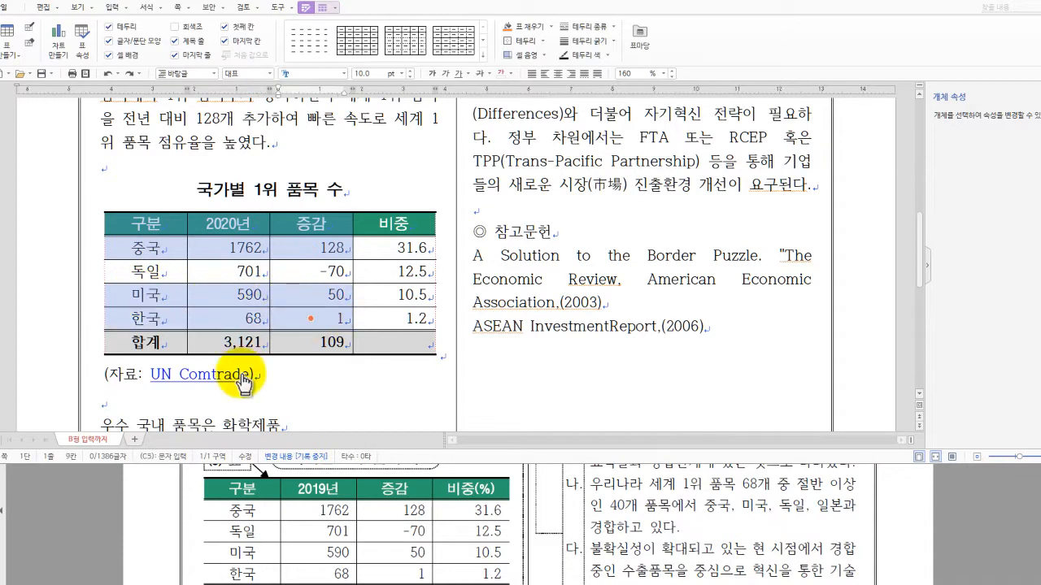
{"action": "left_click", "coordinate": [376, 277]}
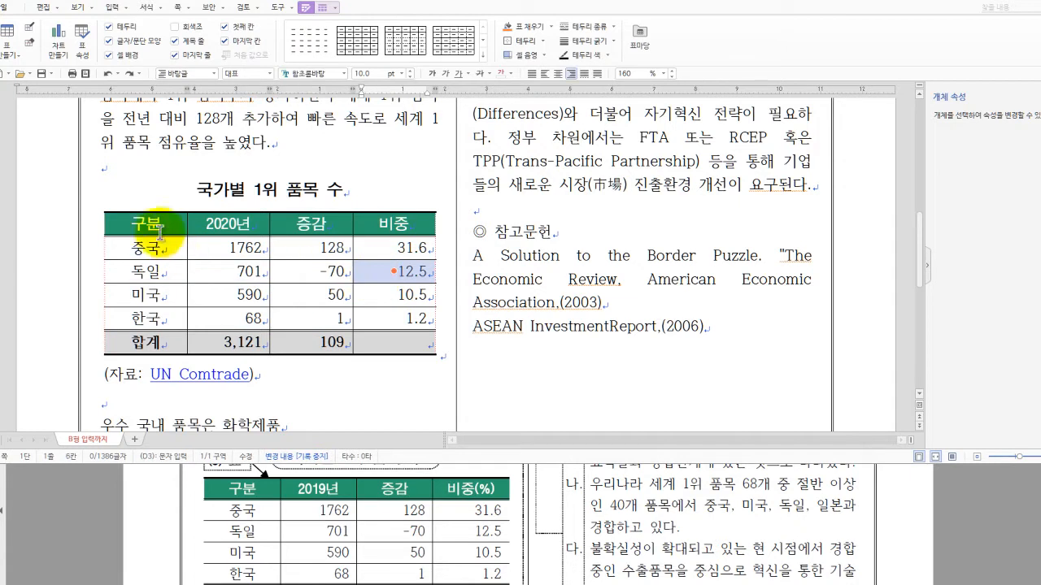
{"action": "left_click_drag", "start_coordinate": [145, 243], "coordinate": [312, 312]}
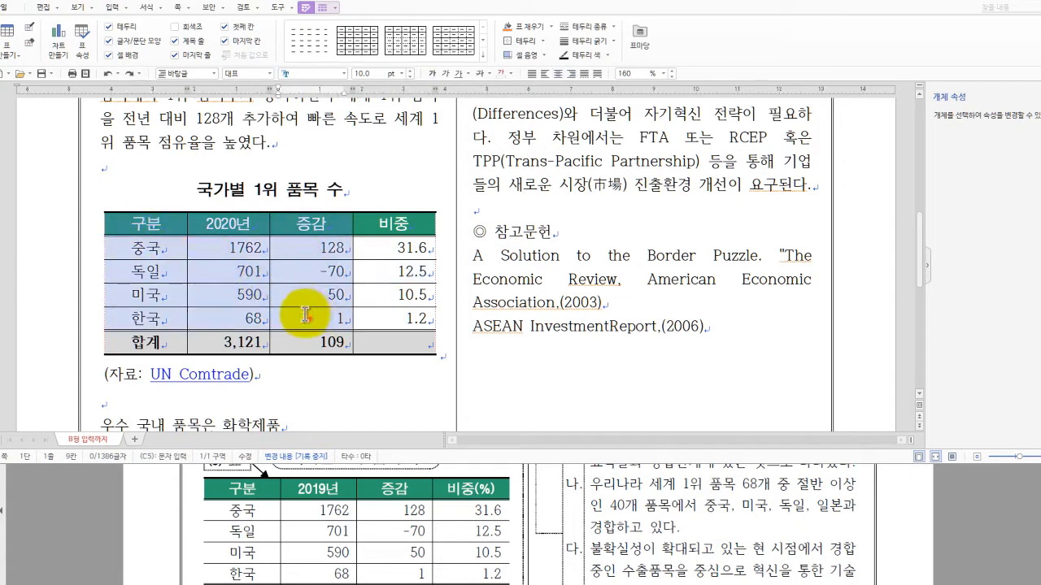
{"action": "left_click", "coordinate": [378, 274]}
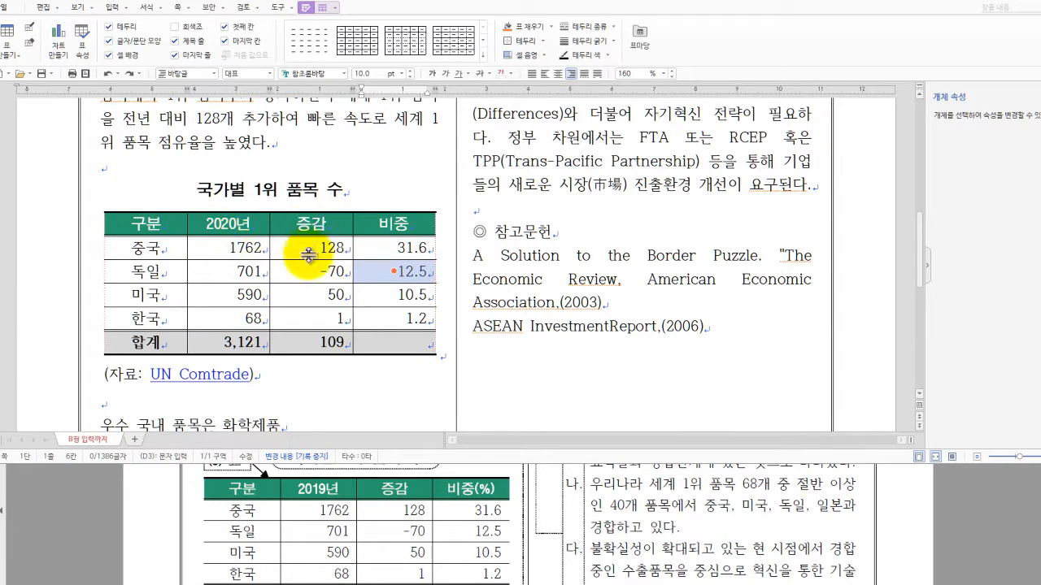
Insert a clustered column chart from the 구분, 2020년 and 증감 cells of the header, 중국, 미국 and 한국 rows, and close its data editor.
{"action": "left_click_drag", "start_coordinate": [140, 244], "coordinate": [288, 252]}
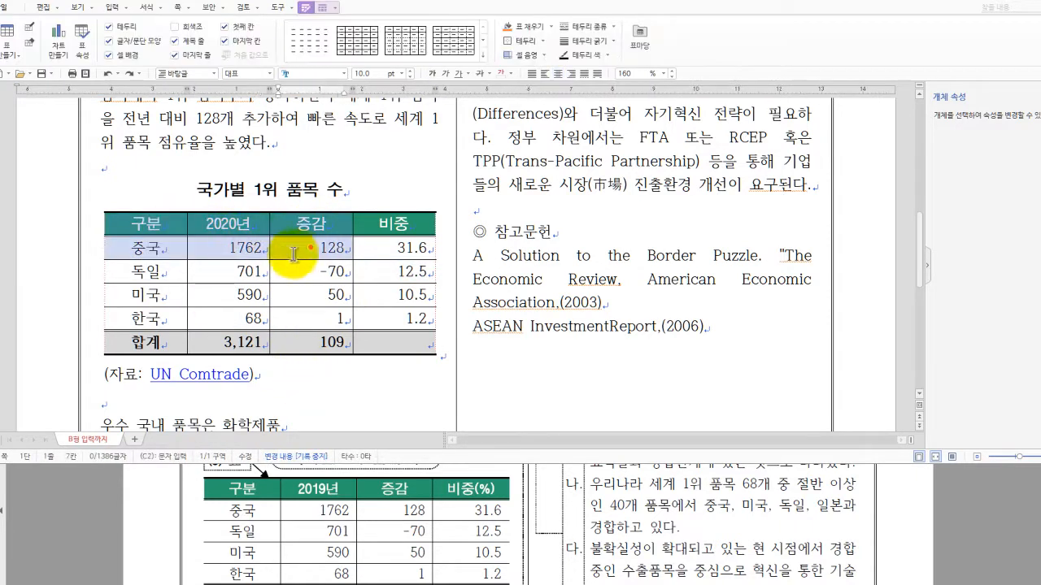
{"action": "left_click_drag", "start_coordinate": [142, 292], "coordinate": [317, 315]}
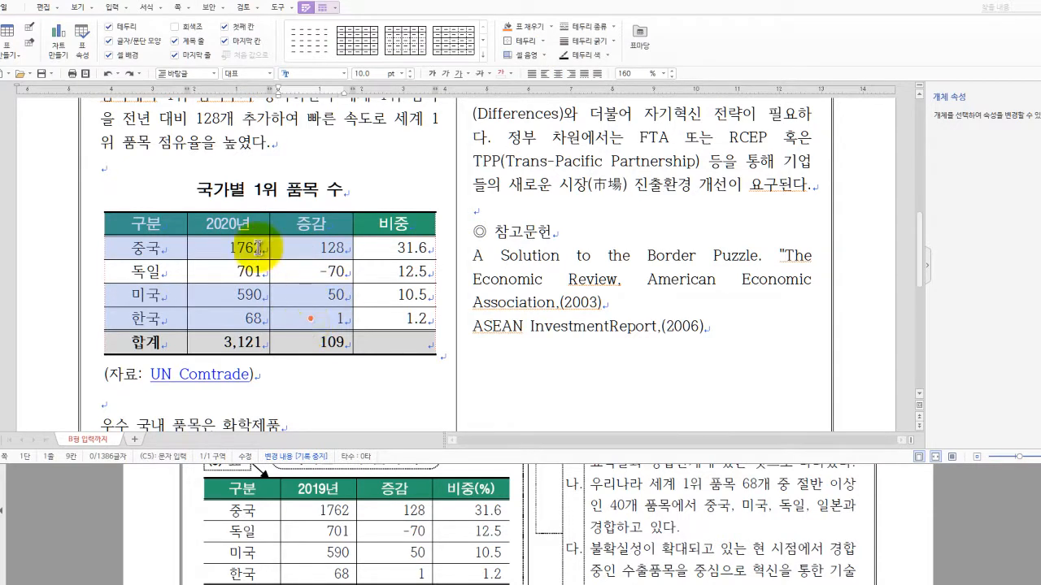
{"action": "right_click", "coordinate": [285, 319]}
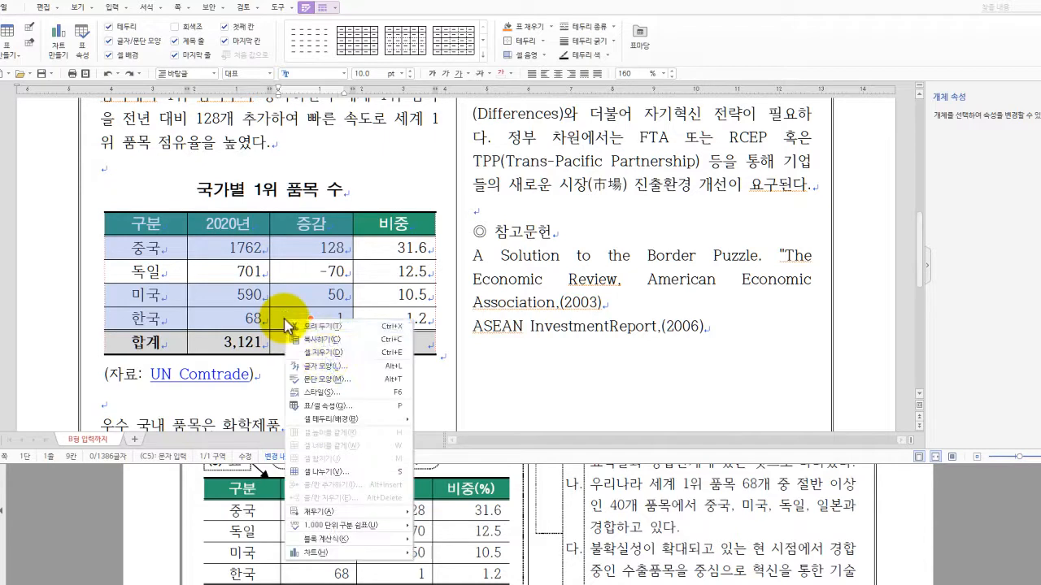
{"action": "mouse_move", "coordinate": [327, 553]}
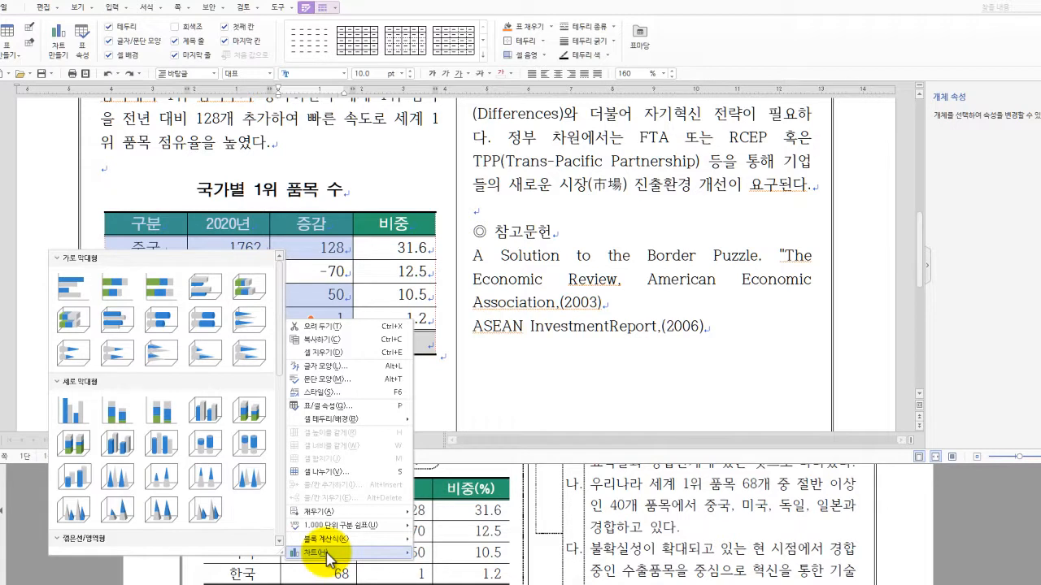
{"action": "left_click", "coordinate": [84, 421]}
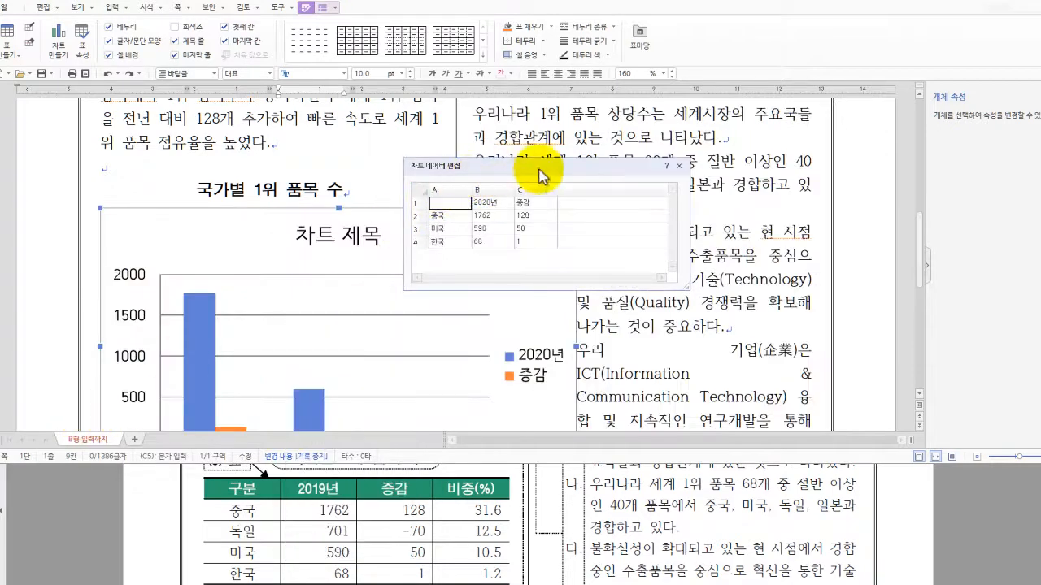
{"action": "left_click", "coordinate": [680, 169]}
{"action": "scroll", "coordinate": [458, 239], "scroll_direction": "down", "scroll_amount": 3}
{"action": "scroll", "coordinate": [456, 244], "scroll_direction": "up", "scroll_amount": 2}
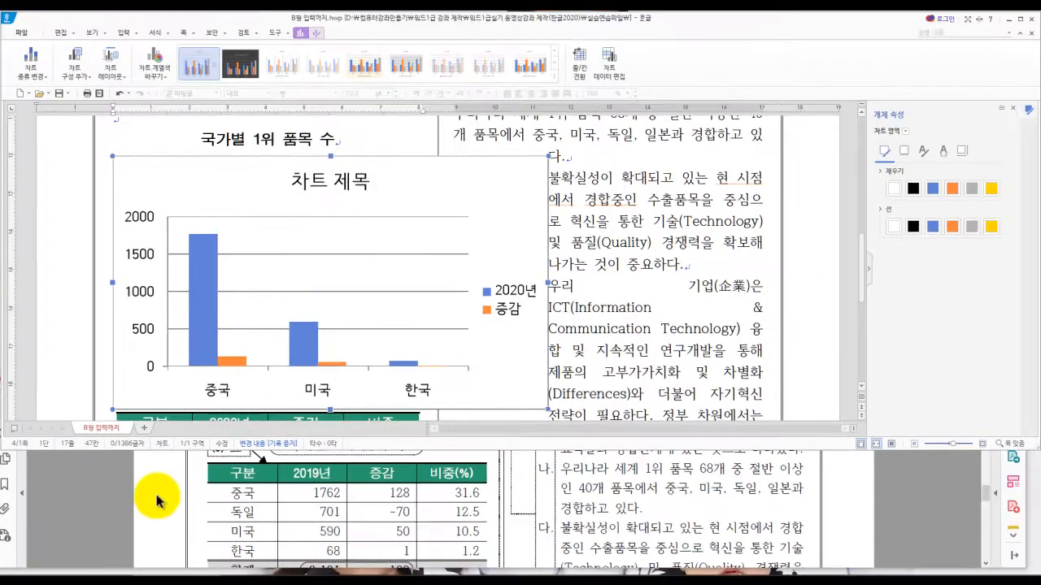
Switch to Acrobat Reader and read the item 13 chart requirements in B형(표지).pdf.
{"action": "left_click", "coordinate": [157, 500]}
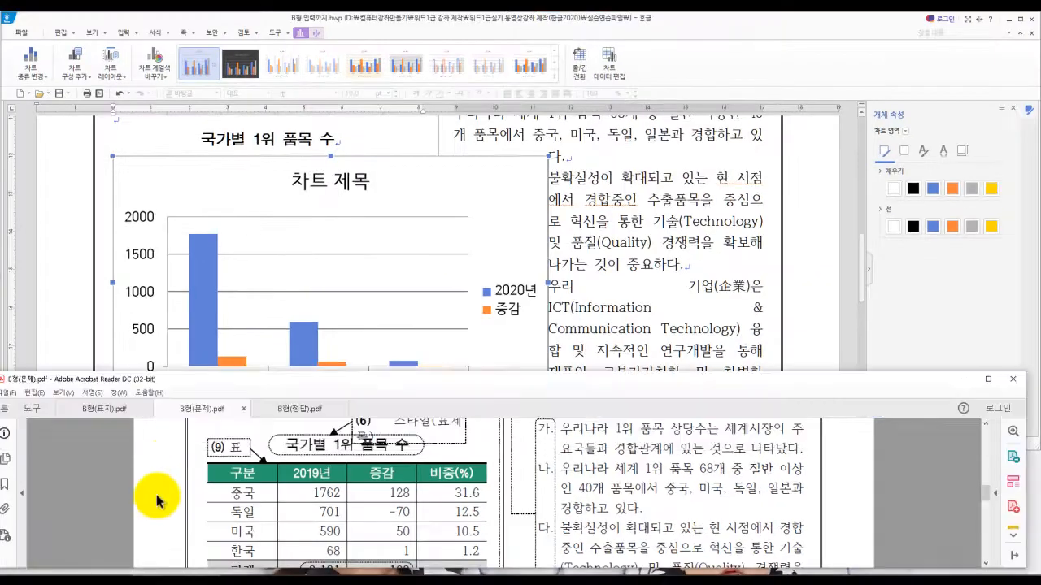
{"action": "left_click", "coordinate": [105, 409]}
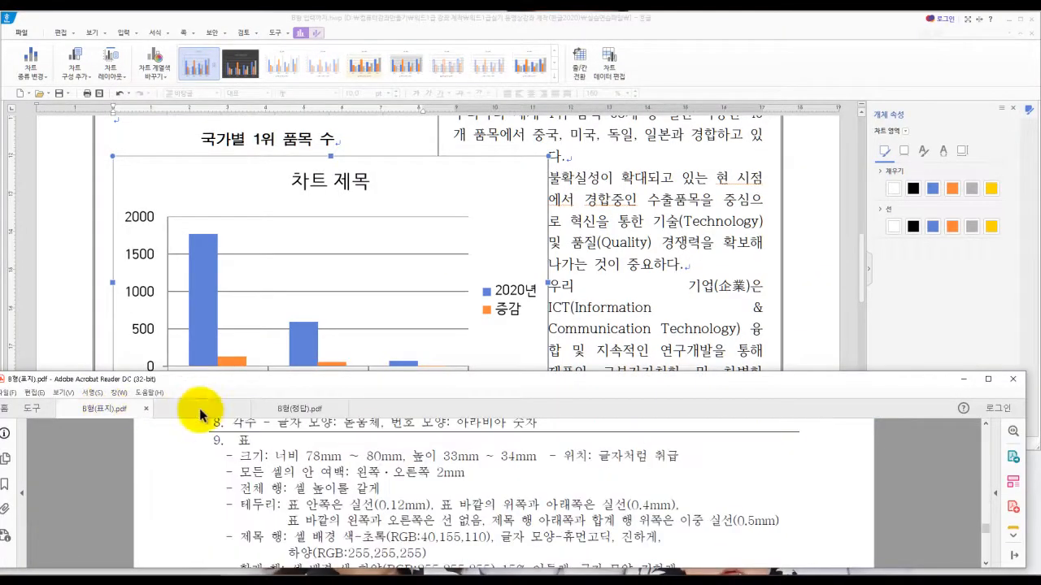
{"action": "scroll", "coordinate": [365, 455], "scroll_direction": "down", "scroll_amount": 1}
{"action": "scroll", "coordinate": [480, 514], "scroll_direction": "up", "scroll_amount": 1}
{"action": "scroll", "coordinate": [478, 517], "scroll_direction": "down", "scroll_amount": 5}
{"action": "scroll", "coordinate": [462, 523], "scroll_direction": "down", "scroll_amount": 3}
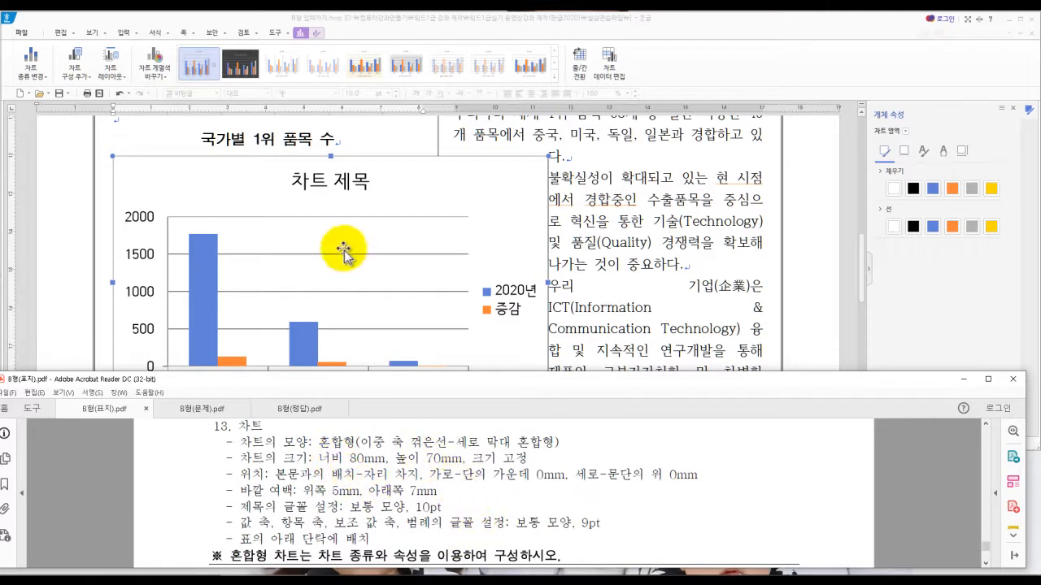
Set the chart to 80 mm wide and 70 mm high with fixed size, 자리 차지 wrapping and horizontal position 단의 가운데 0 mm.
{"action": "left_click", "coordinate": [445, 16]}
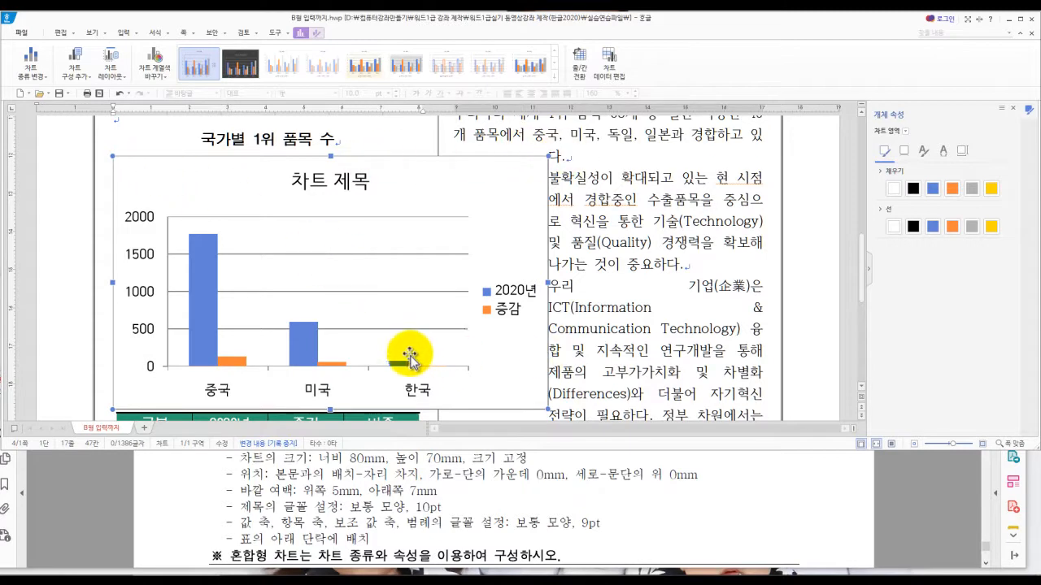
{"action": "double_click", "coordinate": [383, 328]}
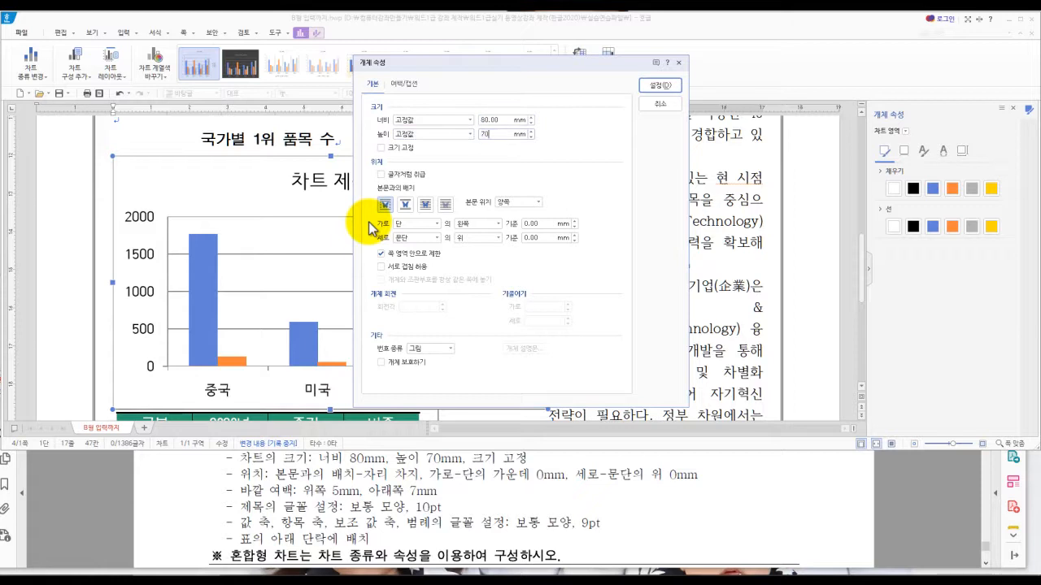
{"action": "left_click", "coordinate": [381, 148]}
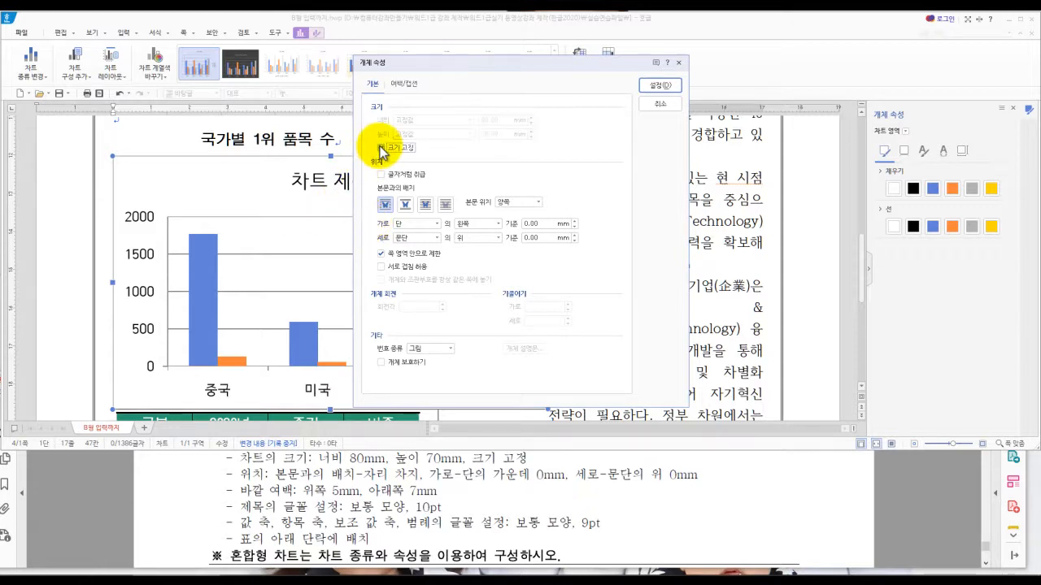
{"action": "left_click", "coordinate": [404, 206]}
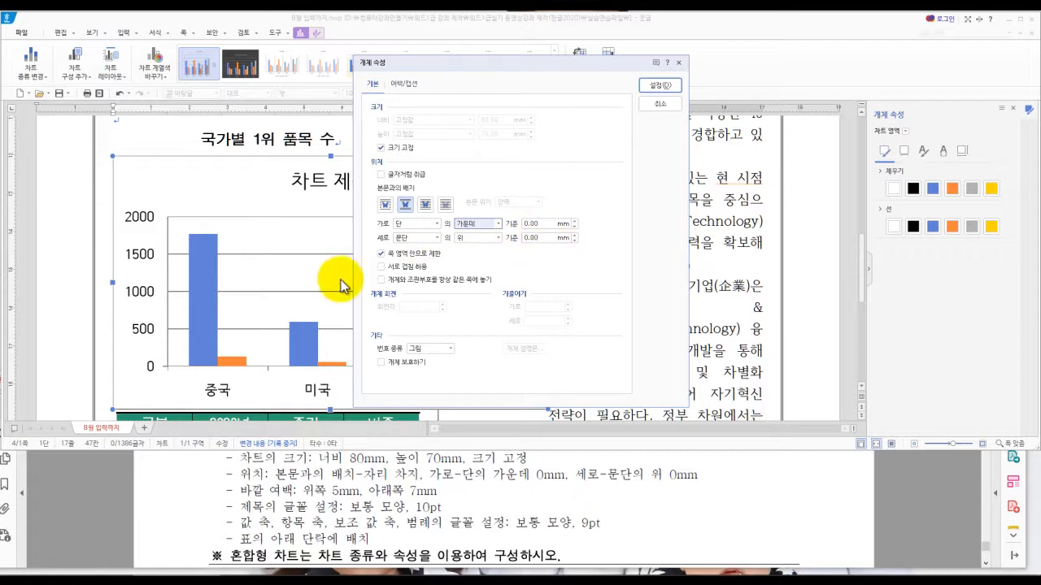
Check the position and margin requirements in B형(표지).pdf, and apply outer margins of 5 mm above and 7 mm below the chart.
{"action": "left_click_drag", "start_coordinate": [331, 474], "coordinate": [660, 472]}
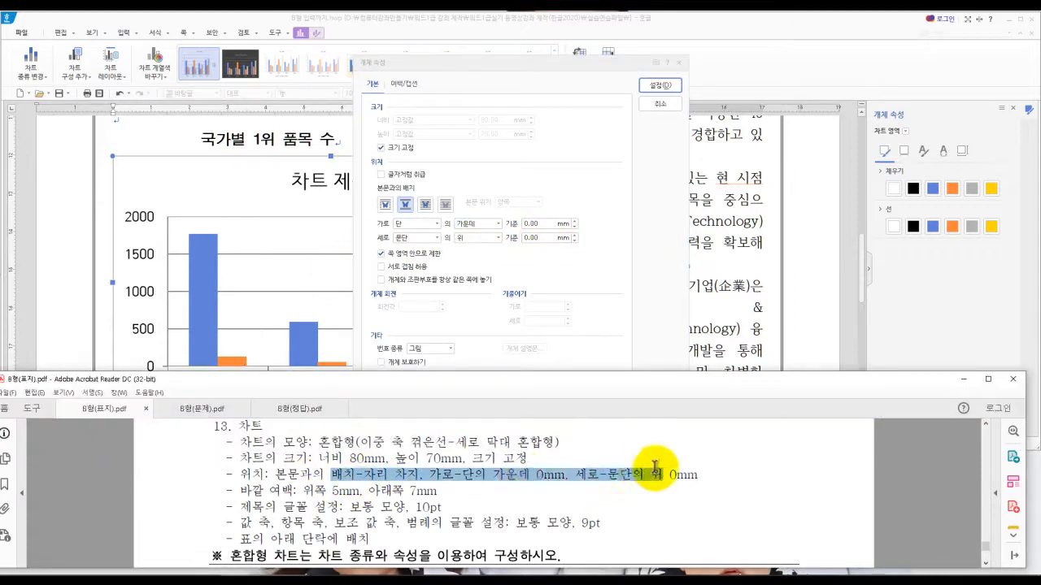
{"action": "left_click_drag", "start_coordinate": [305, 491], "coordinate": [439, 492]}
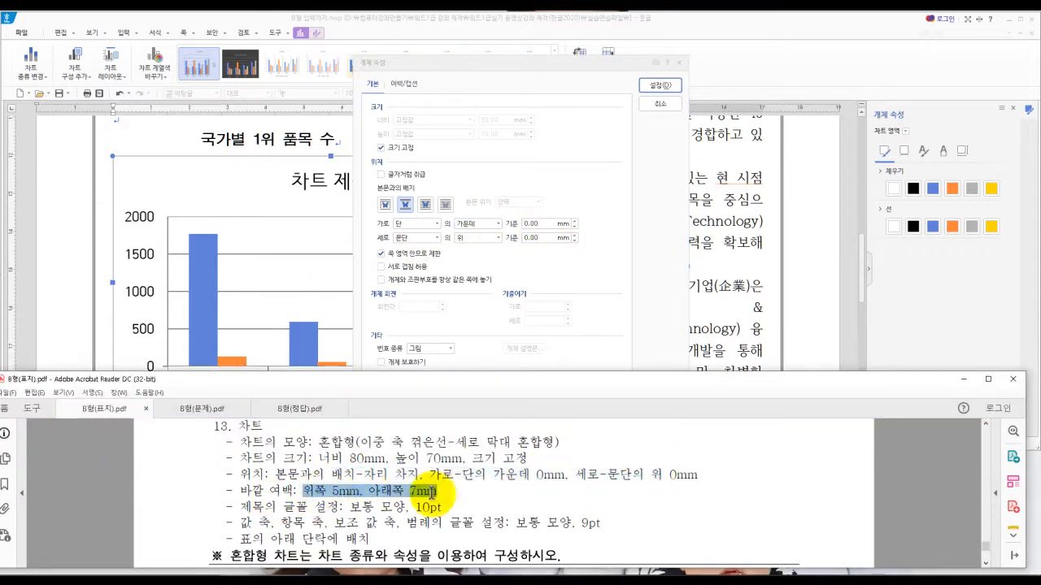
{"action": "left_click", "coordinate": [453, 72]}
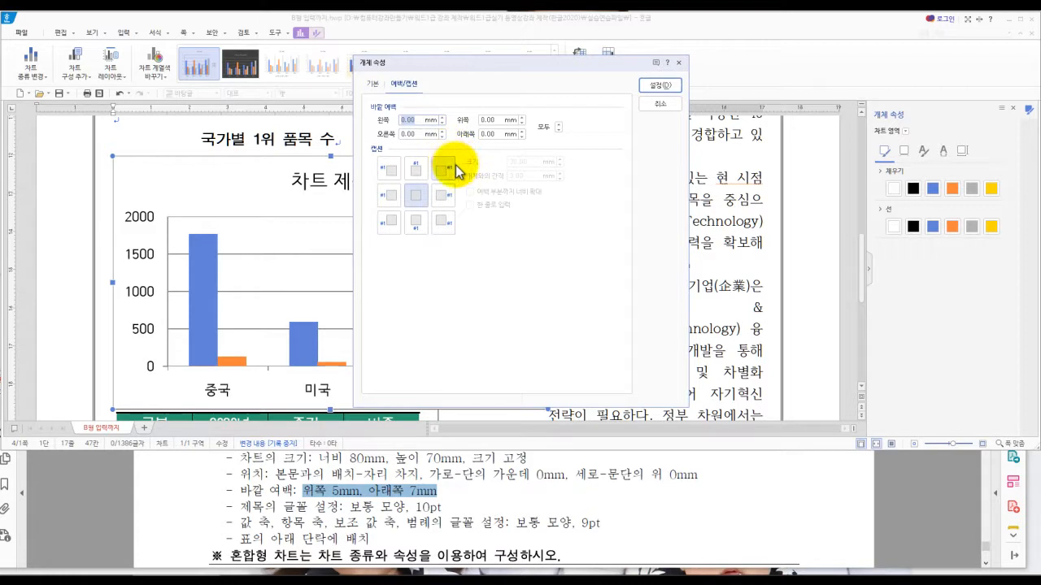
{"action": "key", "text": "Tab"}
{"action": "type", "text": "5"}
{"action": "key", "text": "Tab"}
{"action": "key", "text": "Tab"}
{"action": "type", "text": "7"}
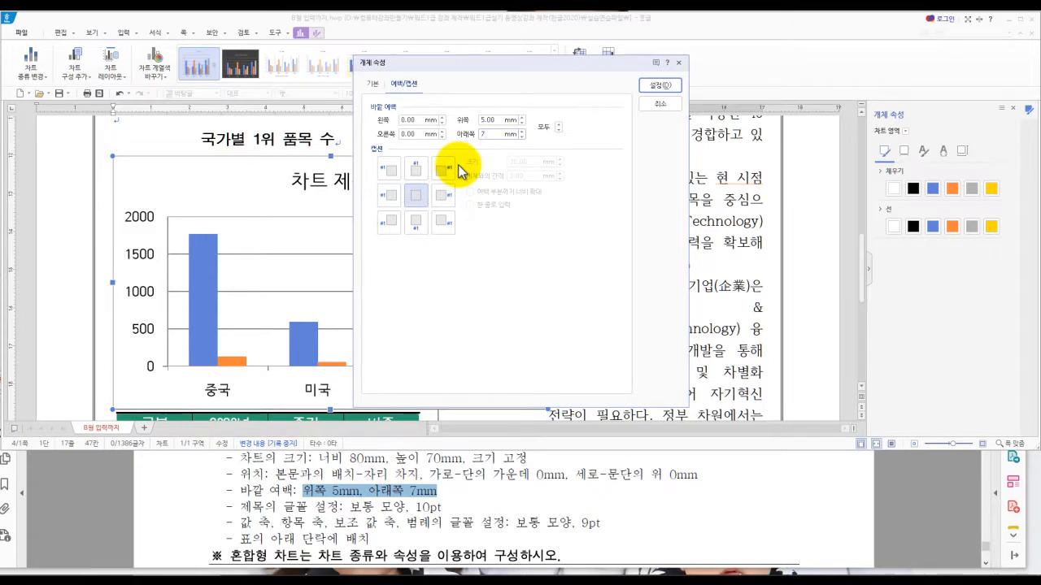
{"action": "key", "text": "Return"}
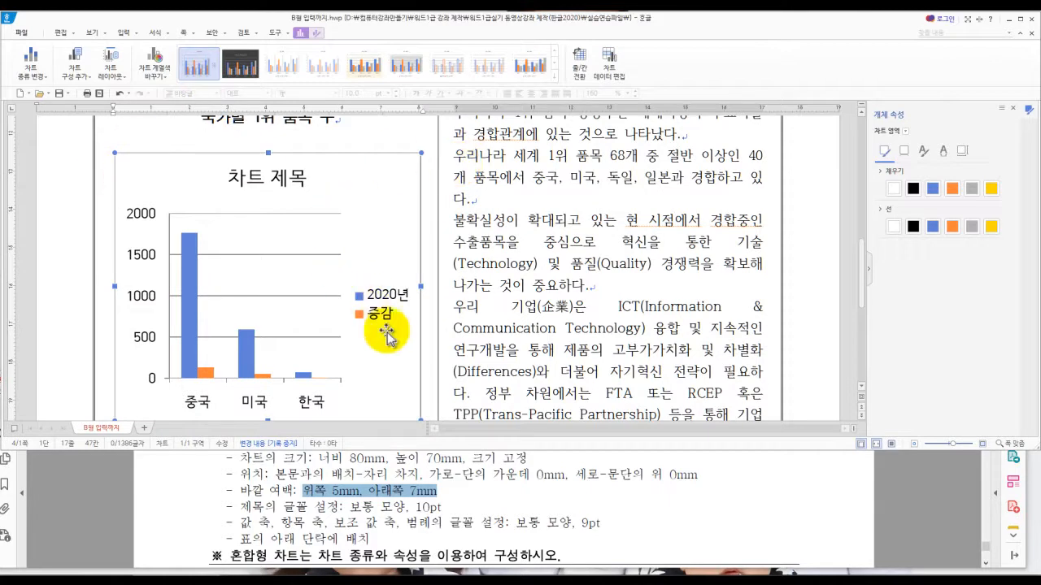
Review the resized chart and examine the item 13 combination chart's axes, line and legend in B형(문제).pdf.
{"action": "scroll", "coordinate": [398, 357], "scroll_direction": "down", "scroll_amount": 3}
{"action": "scroll", "coordinate": [382, 326], "scroll_direction": "up", "scroll_amount": 3}
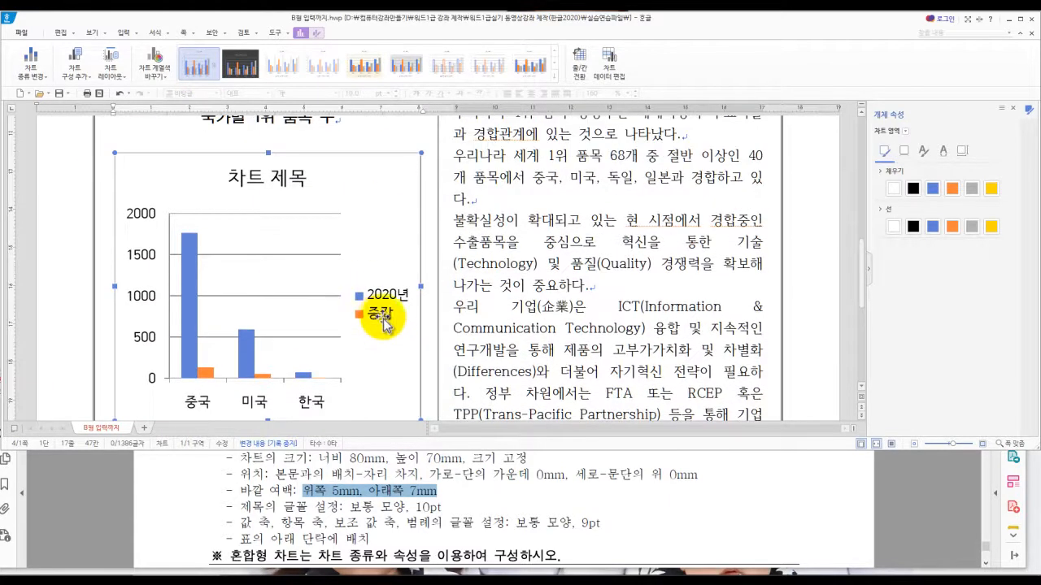
{"action": "left_click", "coordinate": [244, 489]}
{"action": "left_click", "coordinate": [208, 413]}
{"action": "scroll", "coordinate": [334, 488], "scroll_direction": "down", "scroll_amount": 1}
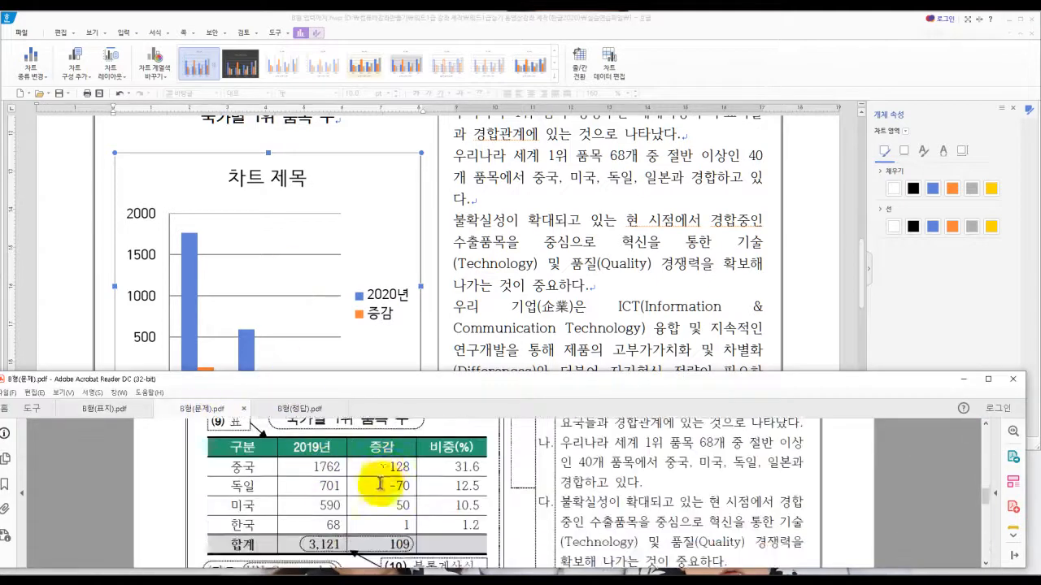
{"action": "double_click", "coordinate": [394, 387]}
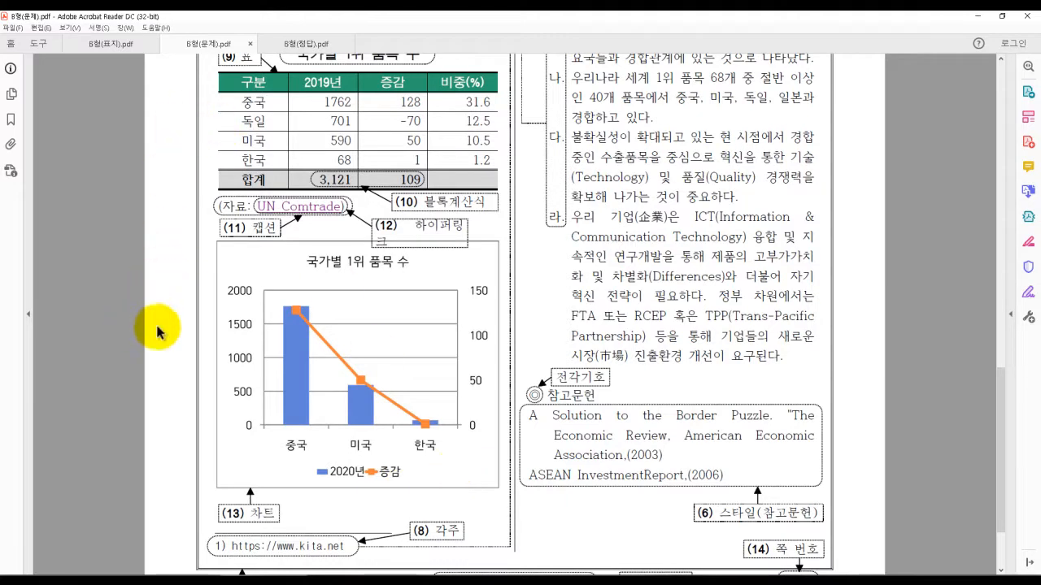
{"action": "double_click", "coordinate": [302, 18]}
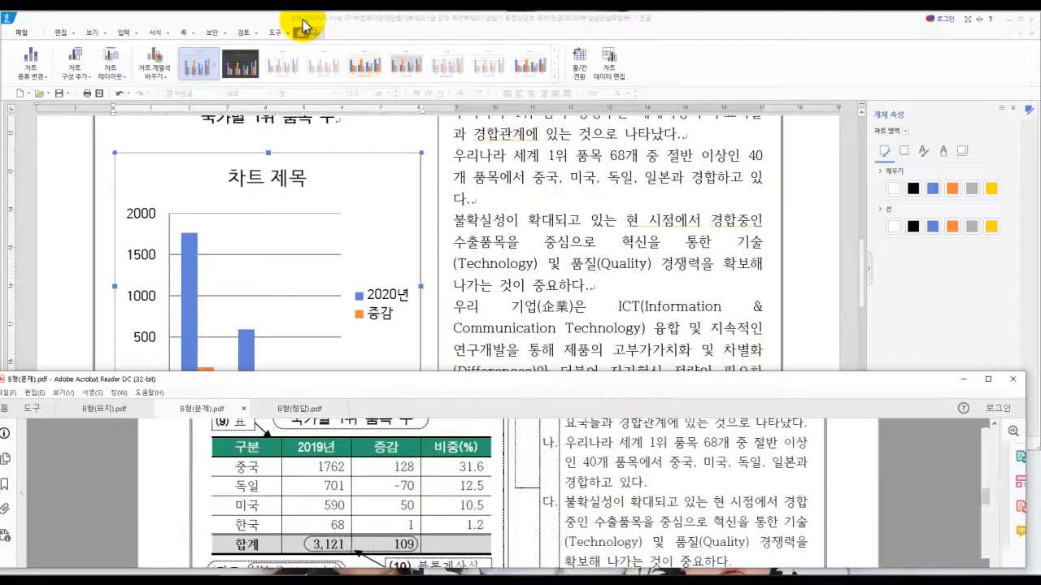
Return to the Hangul document and select the 증감 series of the chart as the element to format.
{"action": "left_click", "coordinate": [434, 269]}
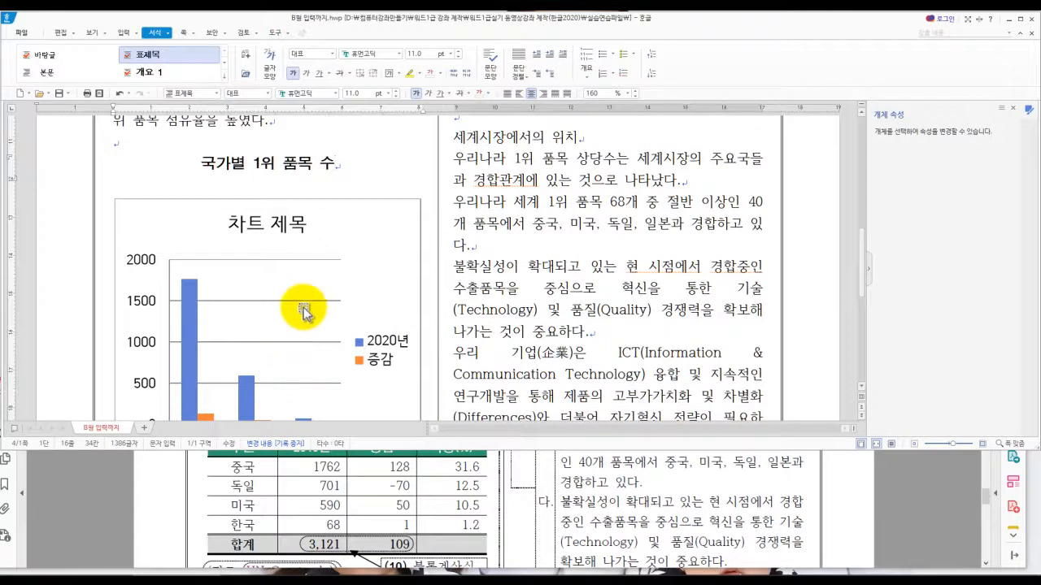
{"action": "scroll", "coordinate": [308, 301], "scroll_direction": "down", "scroll_amount": 1}
{"action": "scroll", "coordinate": [308, 303], "scroll_direction": "down", "scroll_amount": 1}
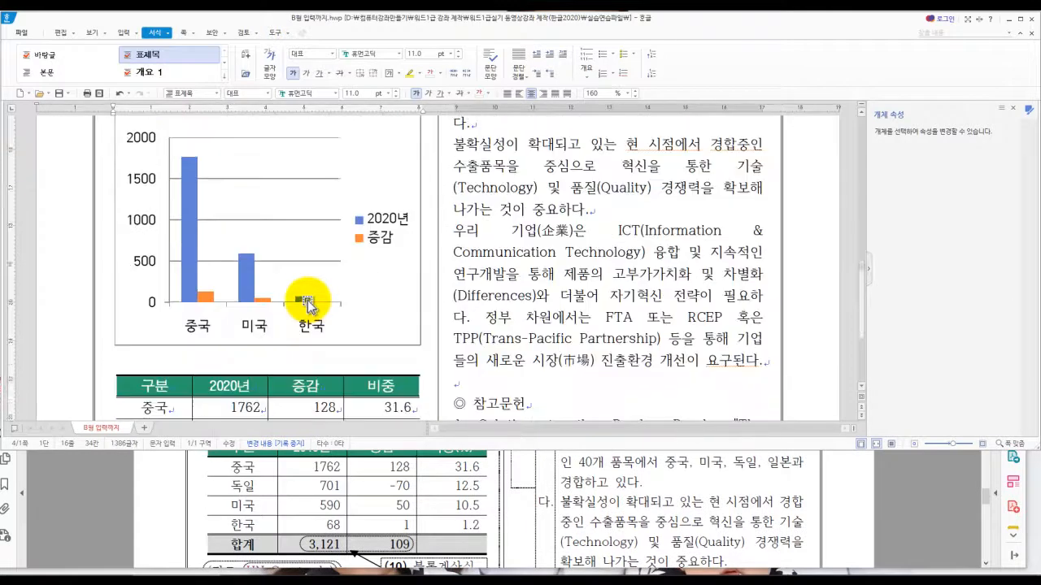
{"action": "left_click", "coordinate": [205, 297]}
{"action": "left_click", "coordinate": [206, 296]}
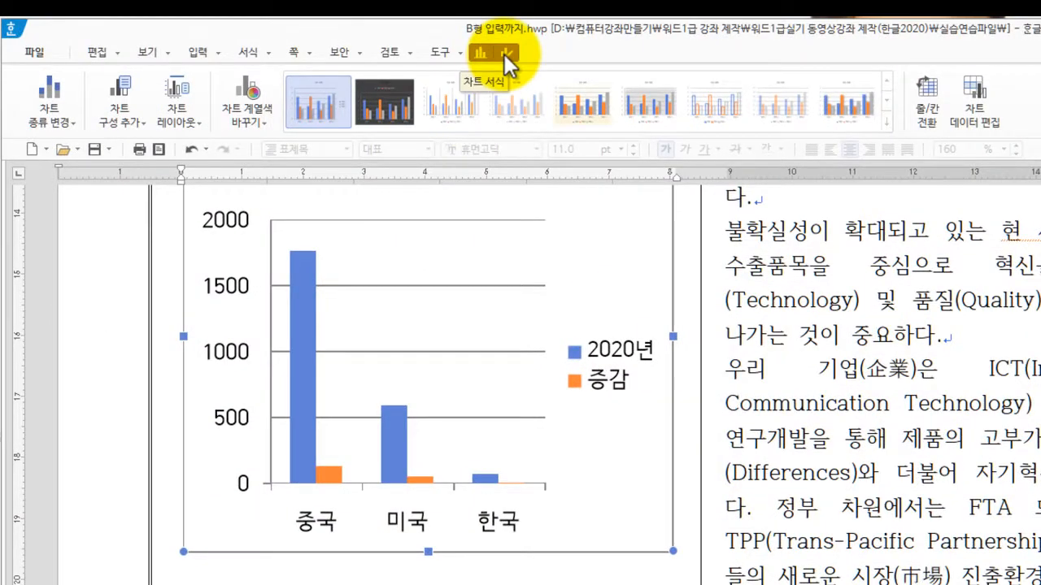
{"action": "left_click", "coordinate": [506, 53]}
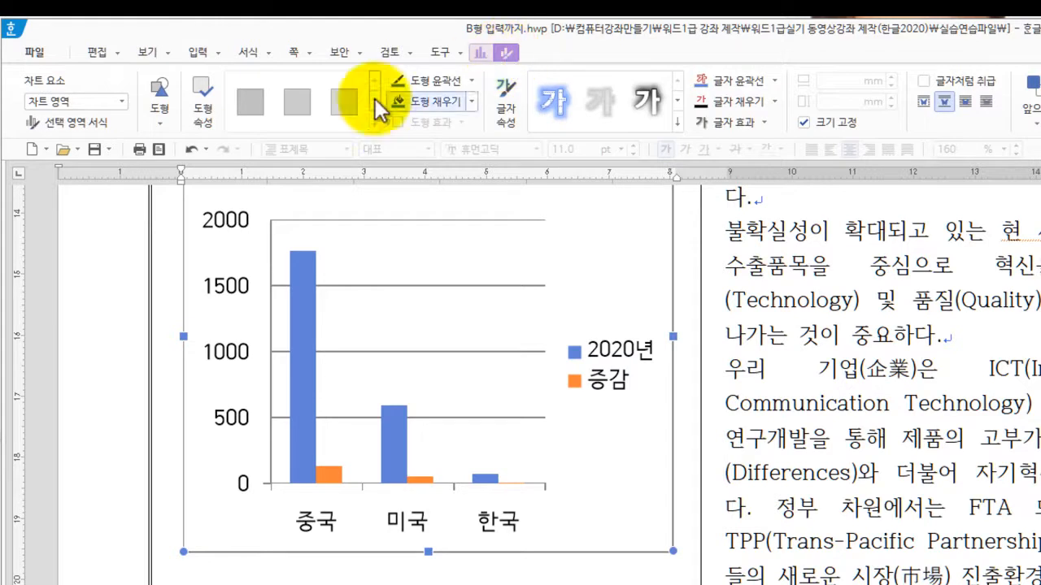
{"action": "left_click", "coordinate": [122, 102]}
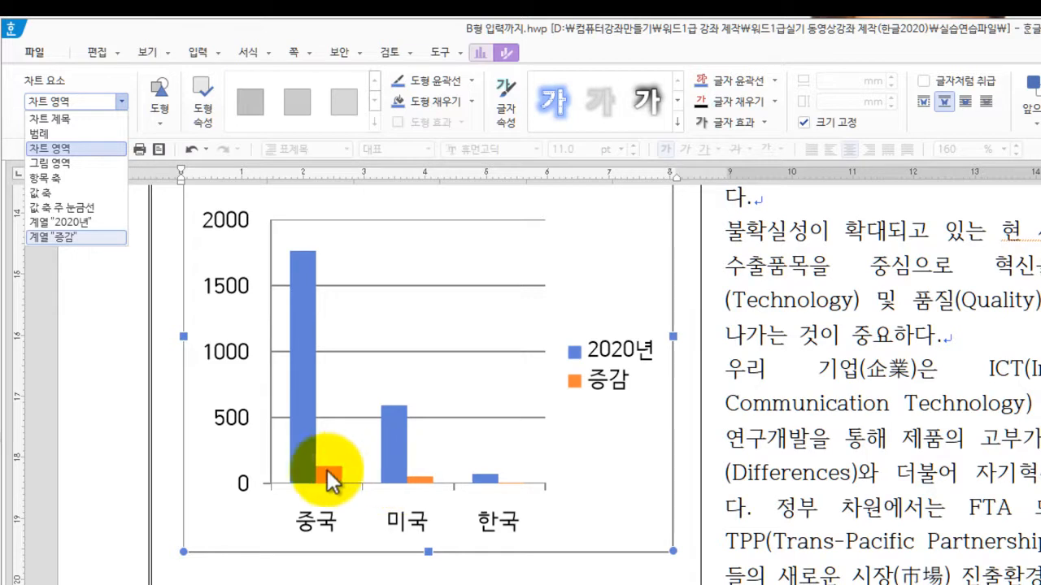
{"action": "left_click", "coordinate": [80, 239]}
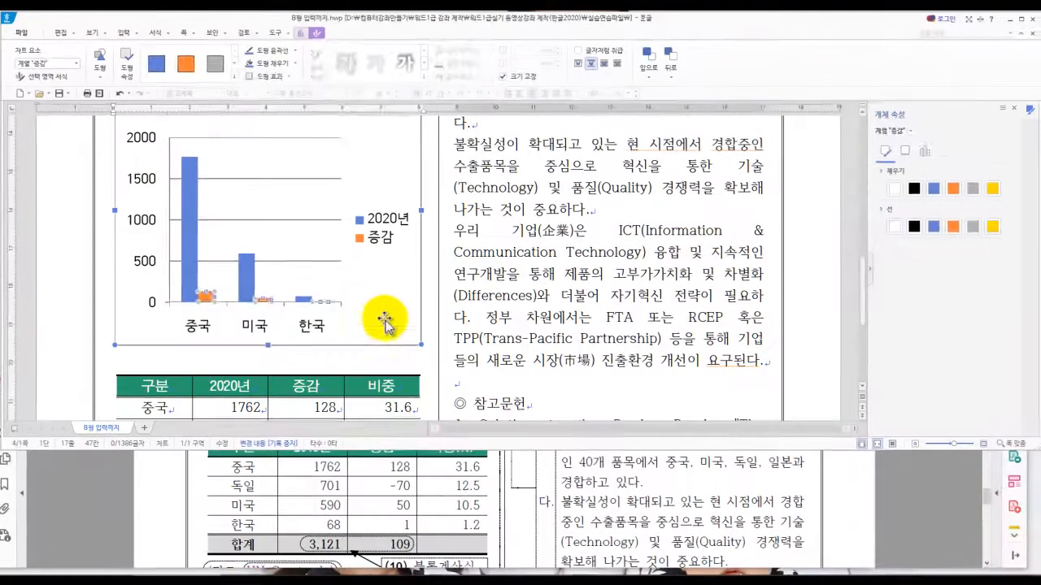
Try selecting the chart's category axis, chart area and legend in turn, and reselect the 증감 series.
{"action": "left_click", "coordinate": [616, 511]}
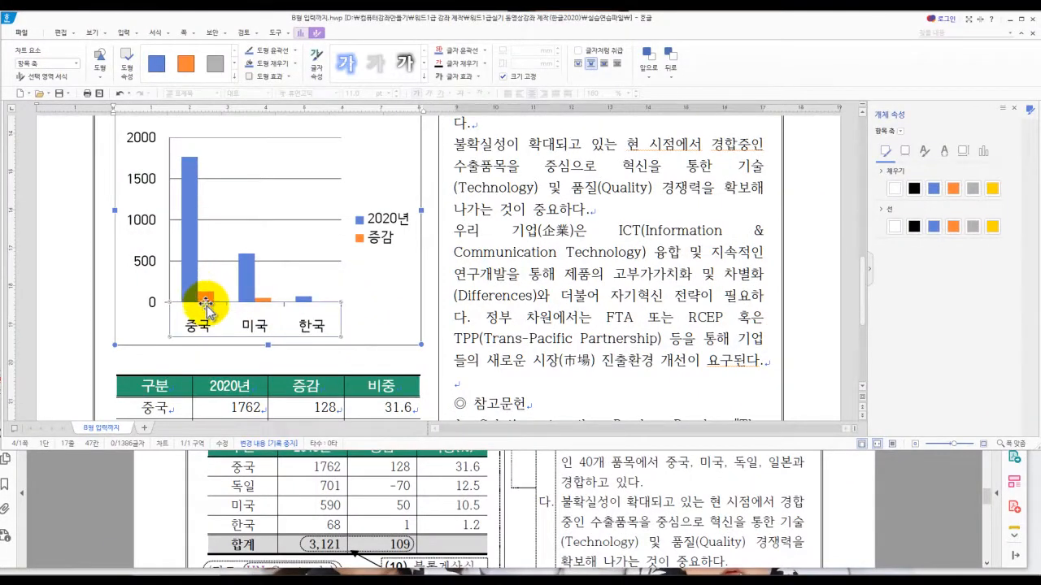
{"action": "left_click", "coordinate": [390, 244]}
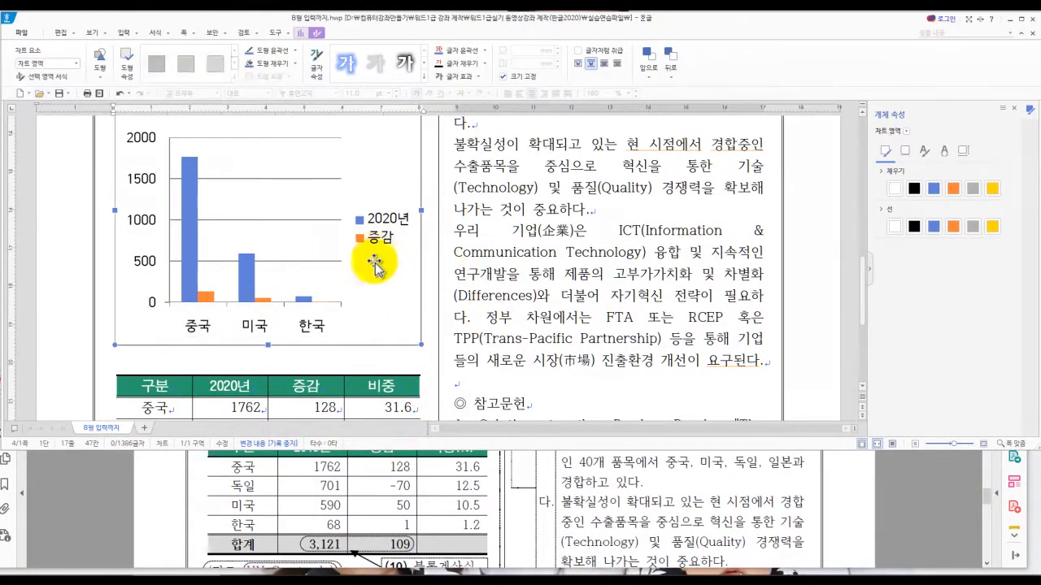
{"action": "left_click", "coordinate": [373, 253]}
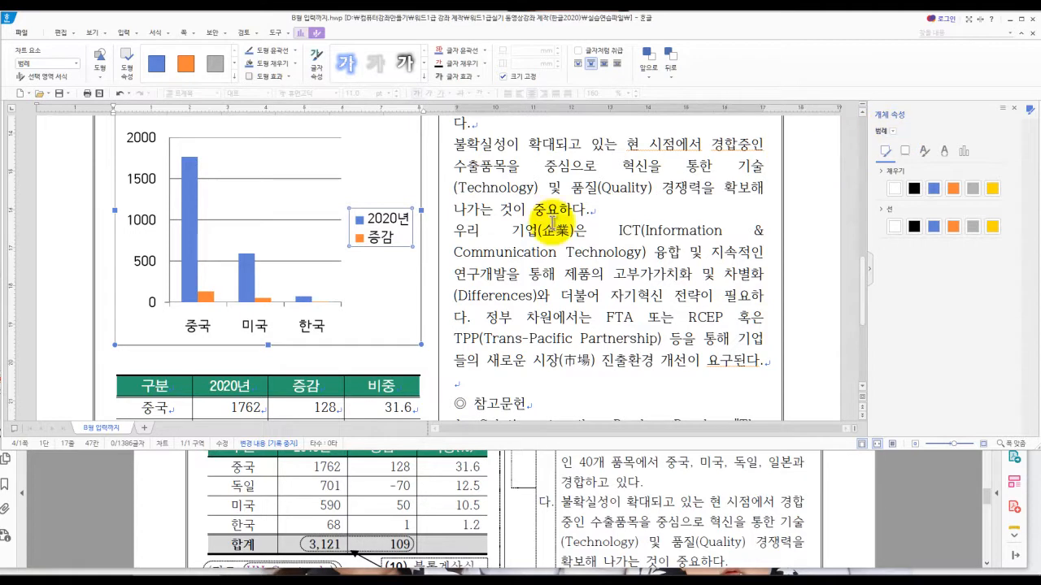
{"action": "left_click", "coordinate": [255, 326]}
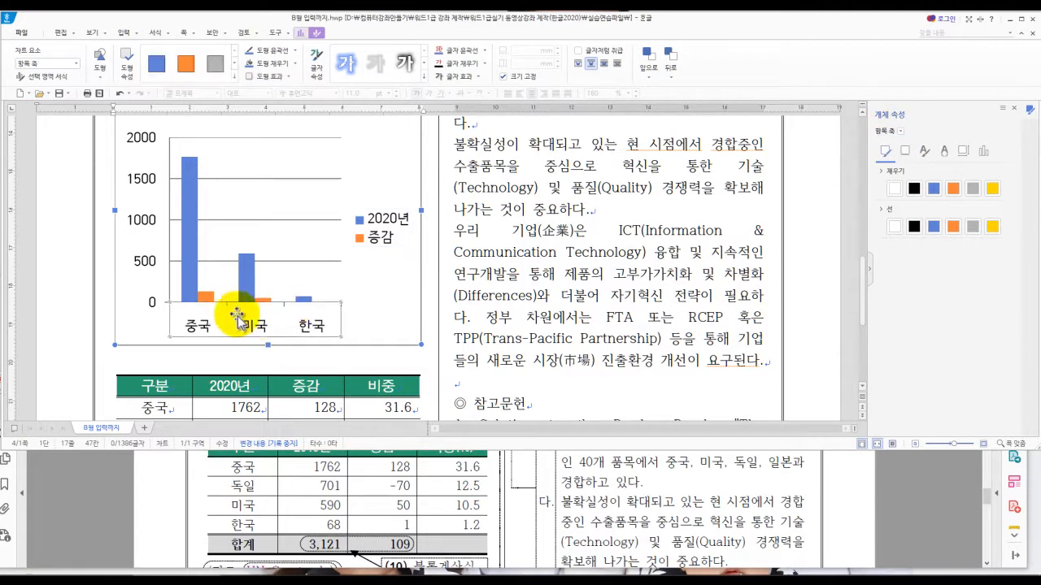
{"action": "left_click", "coordinate": [901, 133]}
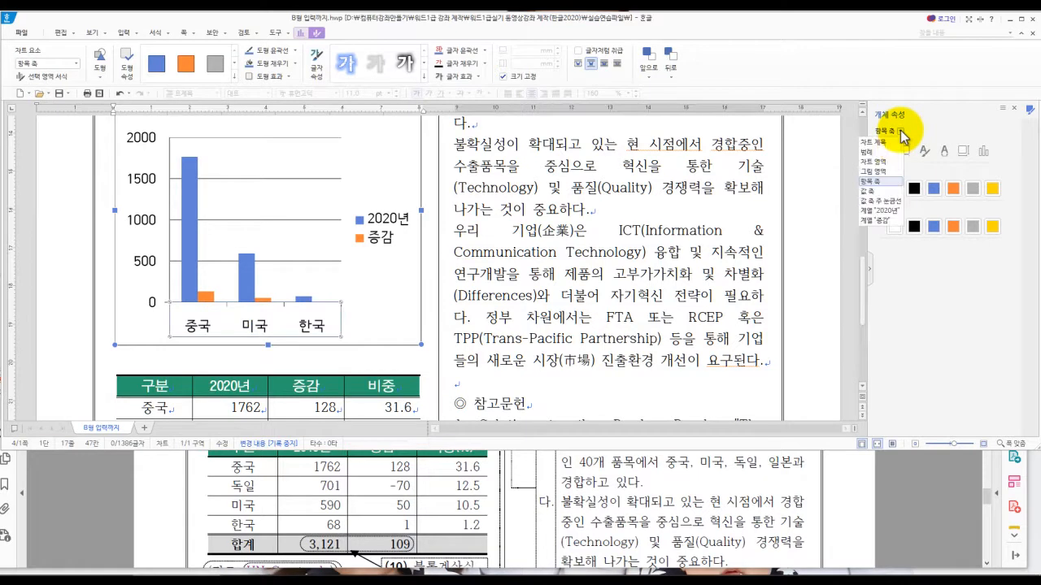
{"action": "left_click", "coordinate": [888, 221]}
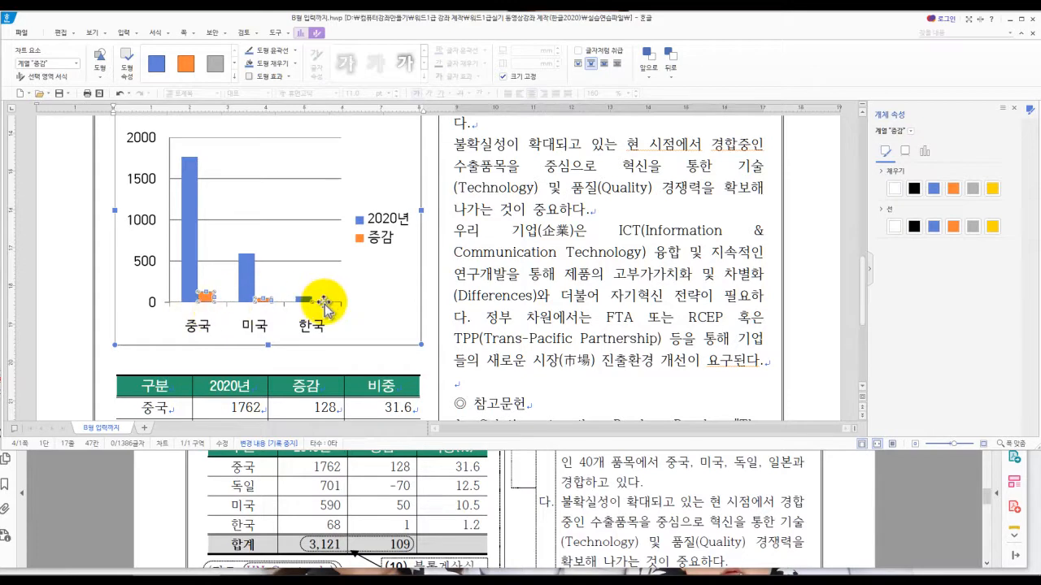
Check the item 13 chart in B형(문제).pdf and change the chart's 증감 series to a line with markers.
{"action": "left_click", "coordinate": [78, 63]}
{"action": "left_click", "coordinate": [78, 64]}
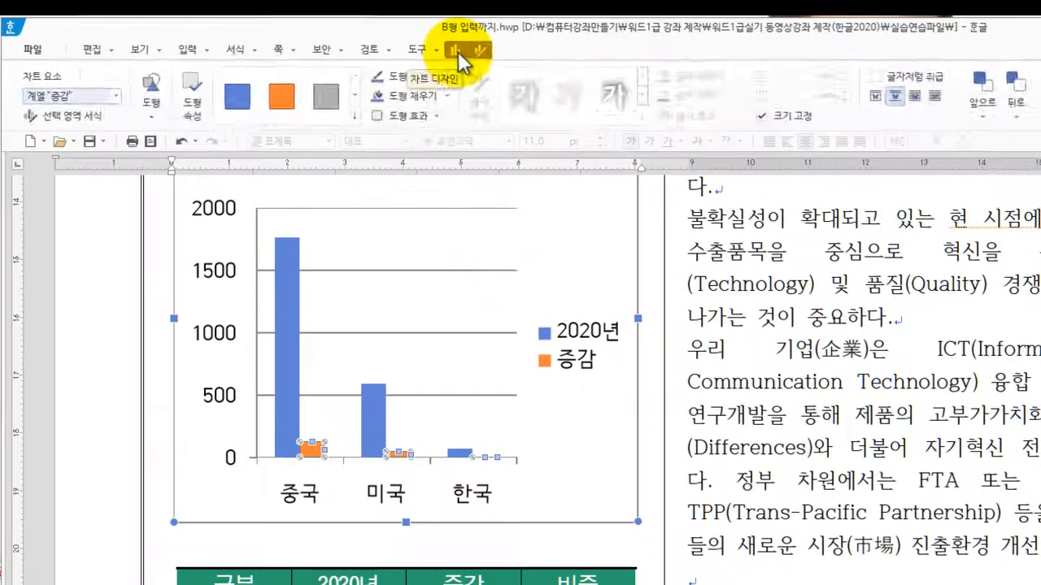
{"action": "left_click", "coordinate": [301, 34]}
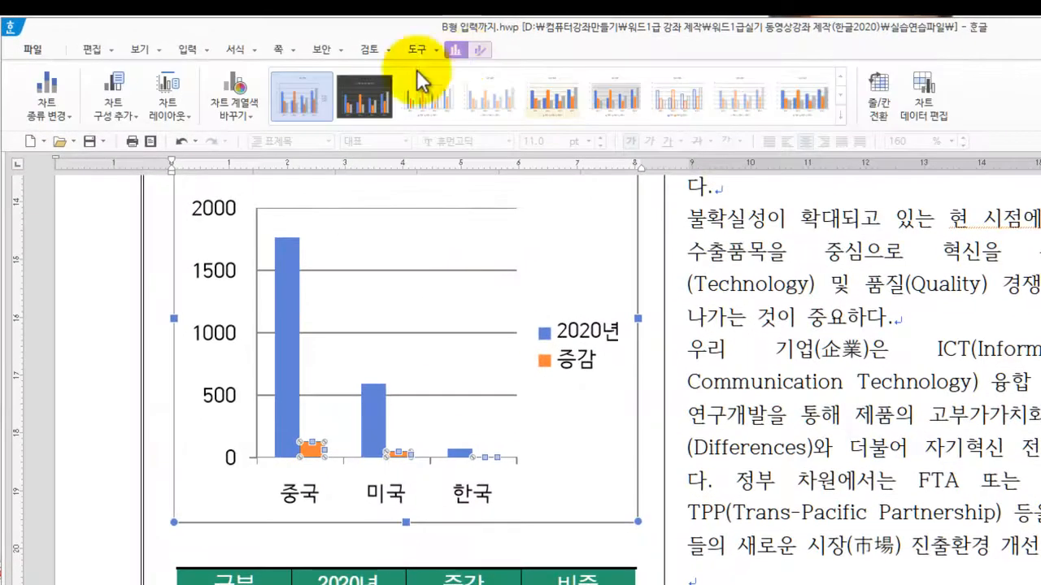
{"action": "left_click", "coordinate": [66, 118]}
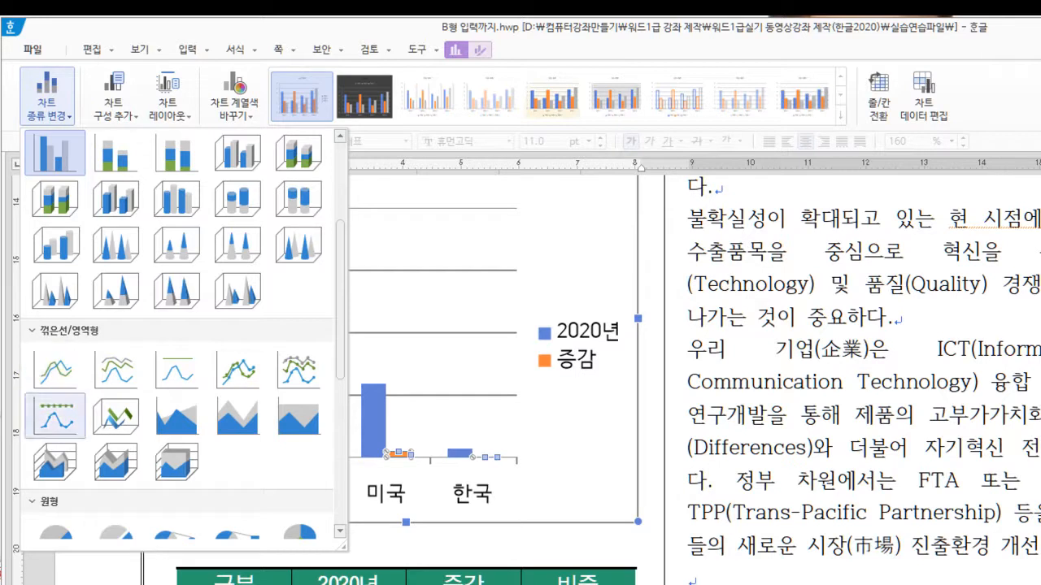
{"action": "key", "text": "alt+Tab"}
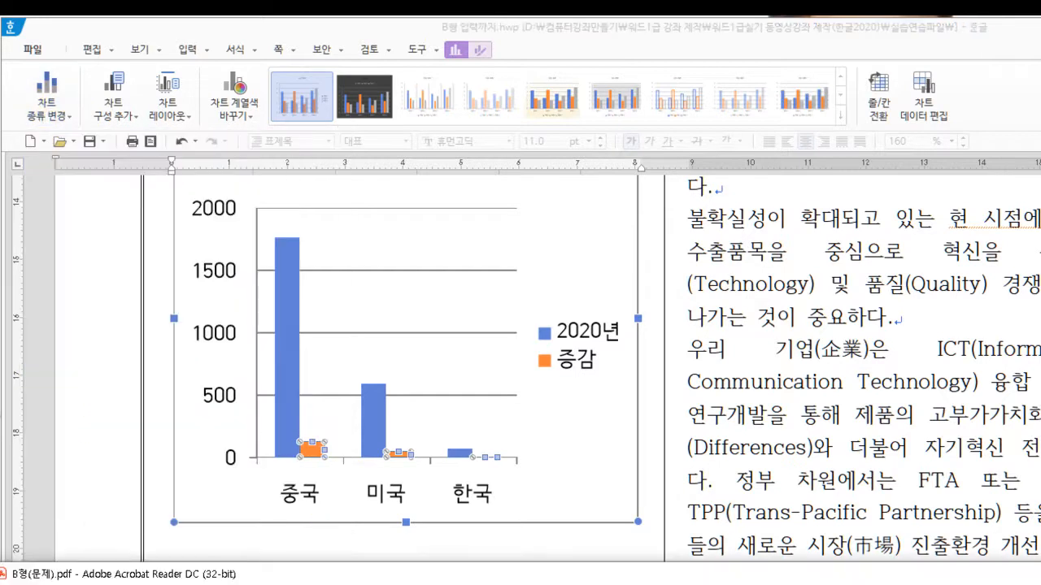
{"action": "double_click", "coordinate": [525, 569]}
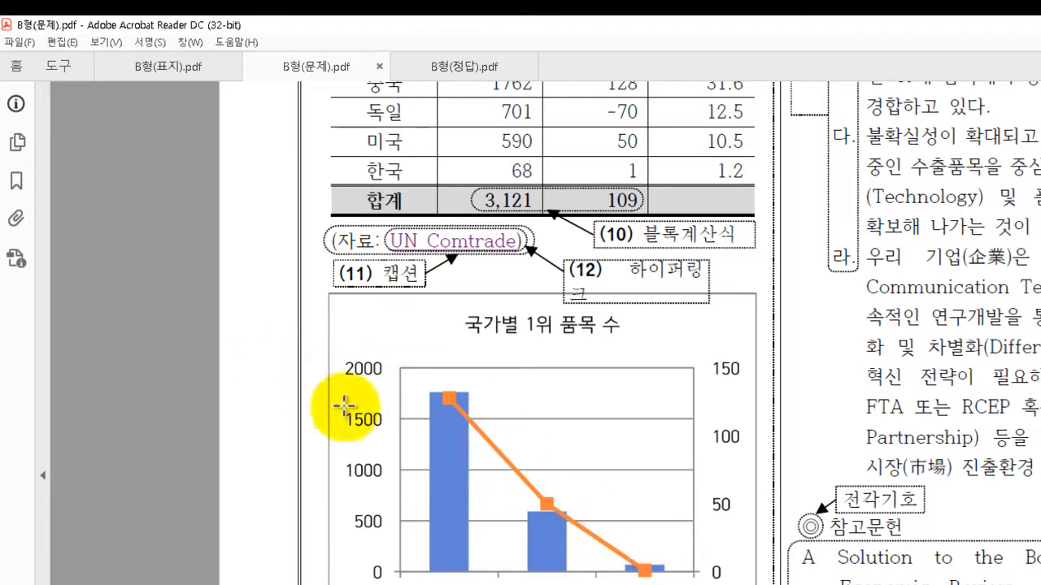
{"action": "double_click", "coordinate": [430, 28]}
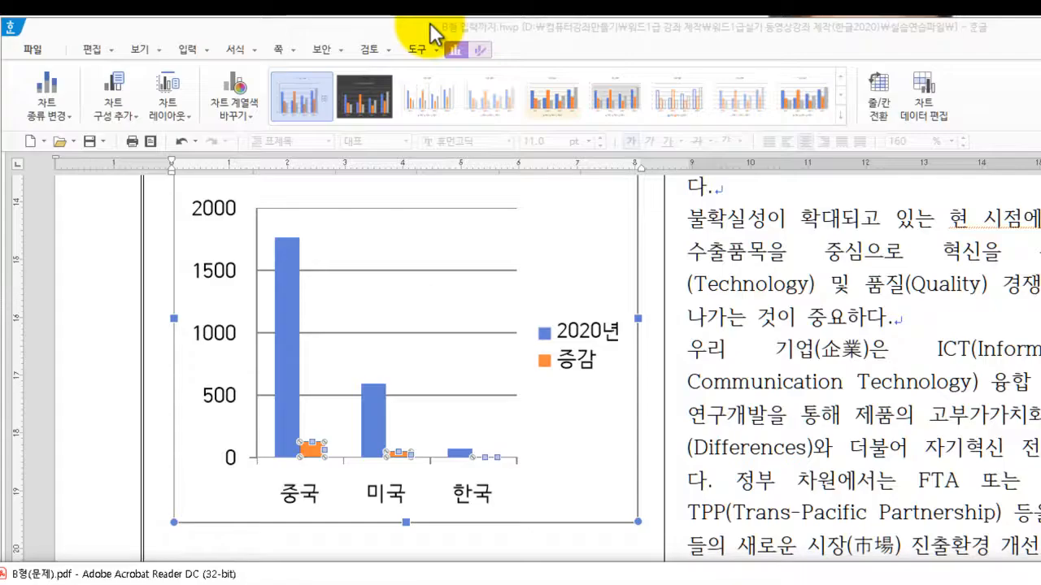
{"action": "left_click", "coordinate": [65, 114]}
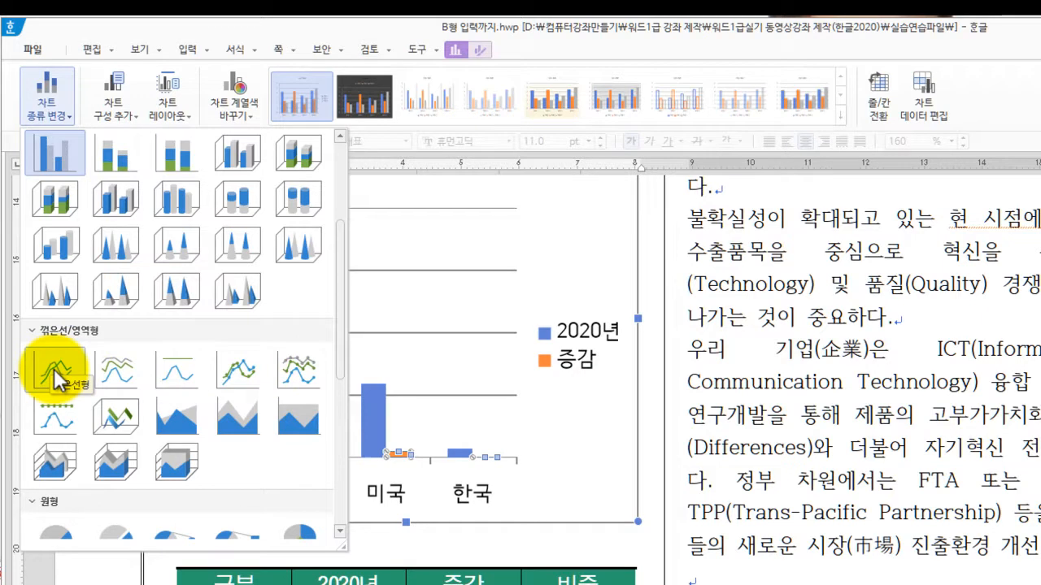
{"action": "left_click", "coordinate": [244, 372]}
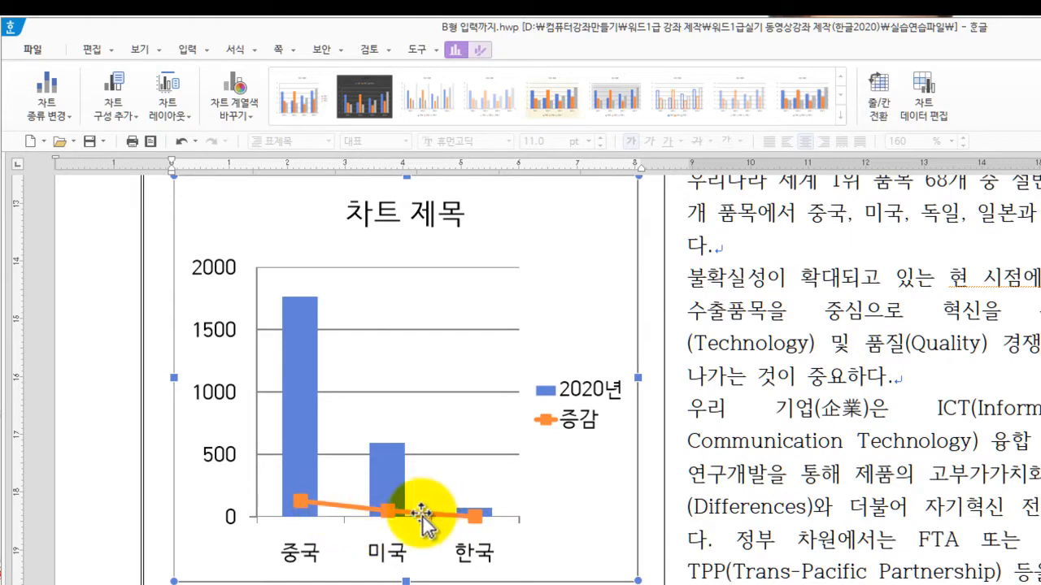
Assign the chart's 증감 line series to the secondary axis (보조 축).
{"action": "scroll", "coordinate": [523, 431], "scroll_direction": "up", "scroll_amount": 10}
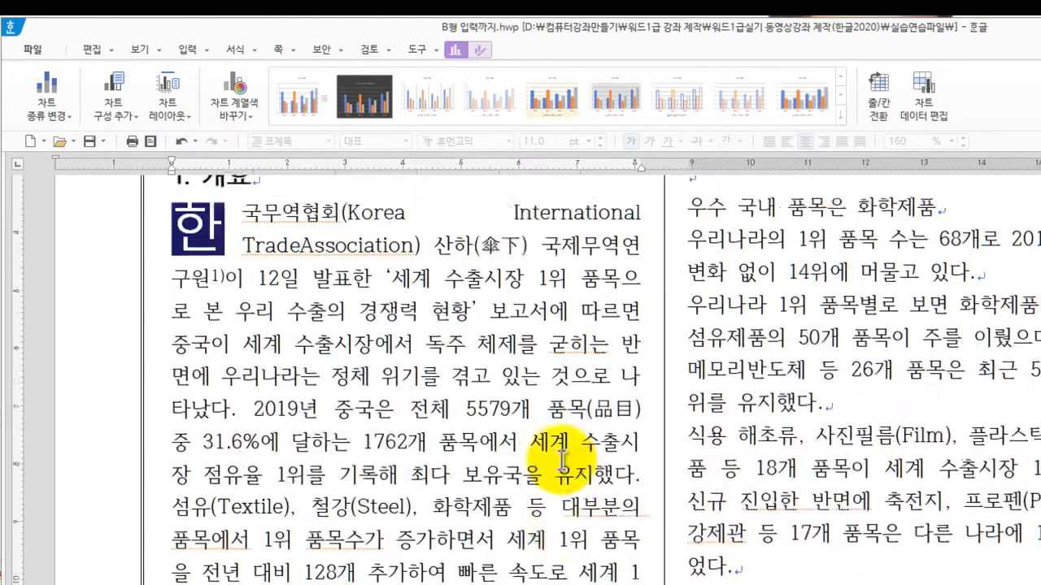
{"action": "scroll", "coordinate": [528, 431], "scroll_direction": "down", "scroll_amount": 12}
{"action": "scroll", "coordinate": [513, 435], "scroll_direction": "down", "scroll_amount": 2}
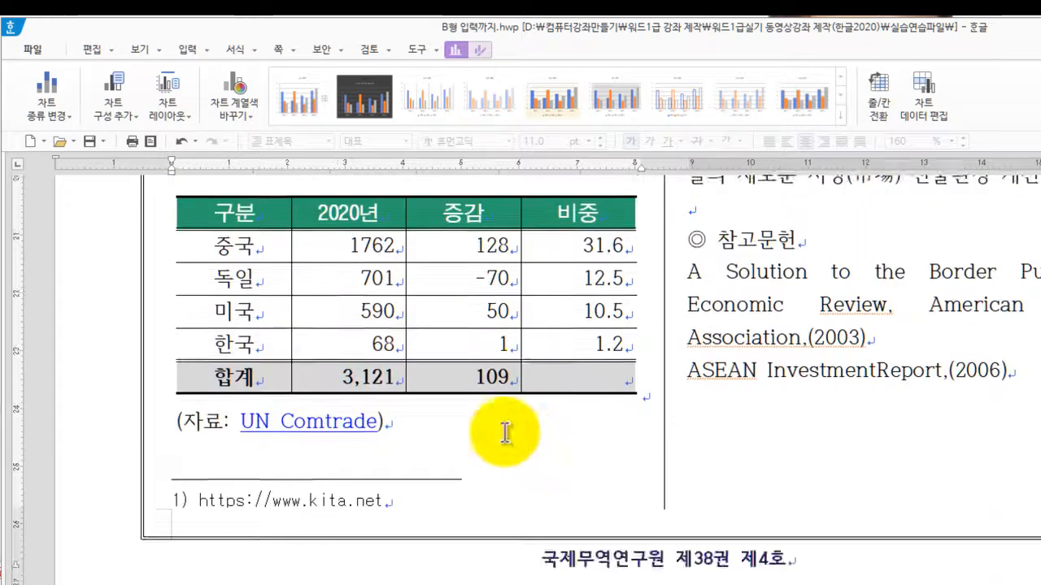
{"action": "scroll", "coordinate": [498, 427], "scroll_direction": "up", "scroll_amount": 3}
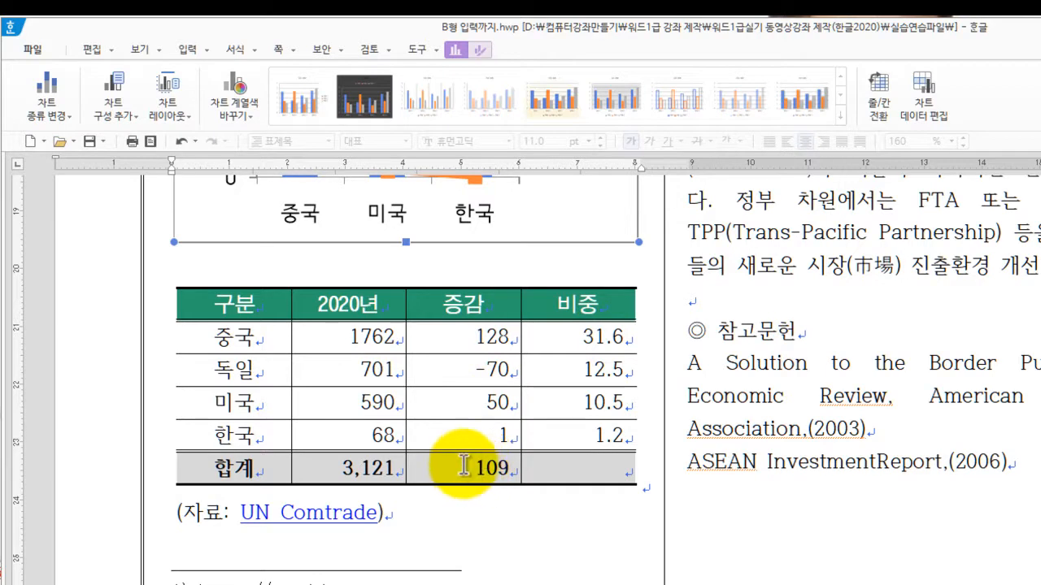
{"action": "scroll", "coordinate": [467, 467], "scroll_direction": "up", "scroll_amount": 8}
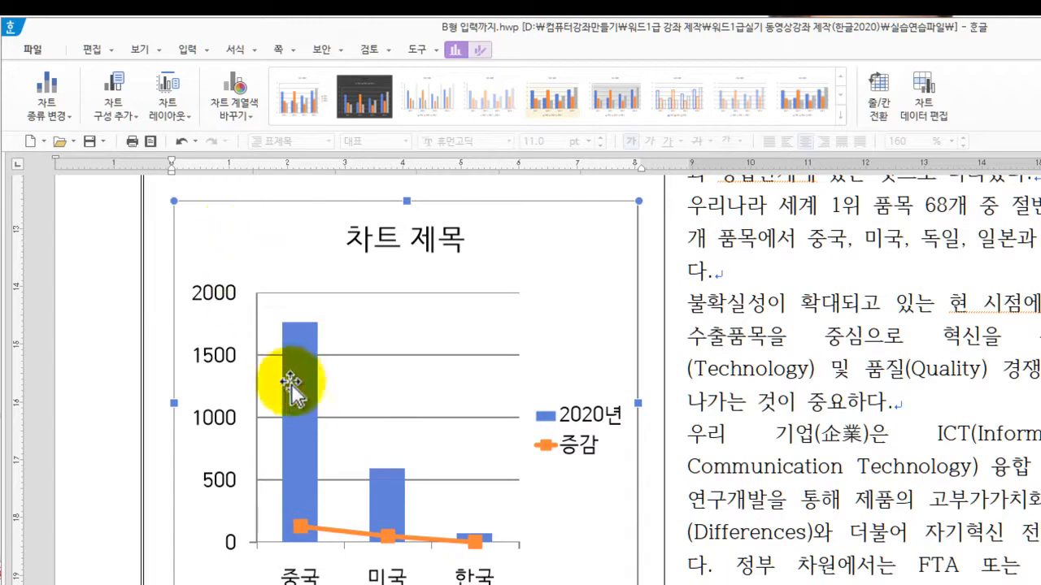
{"action": "key", "text": "alt+Tab"}
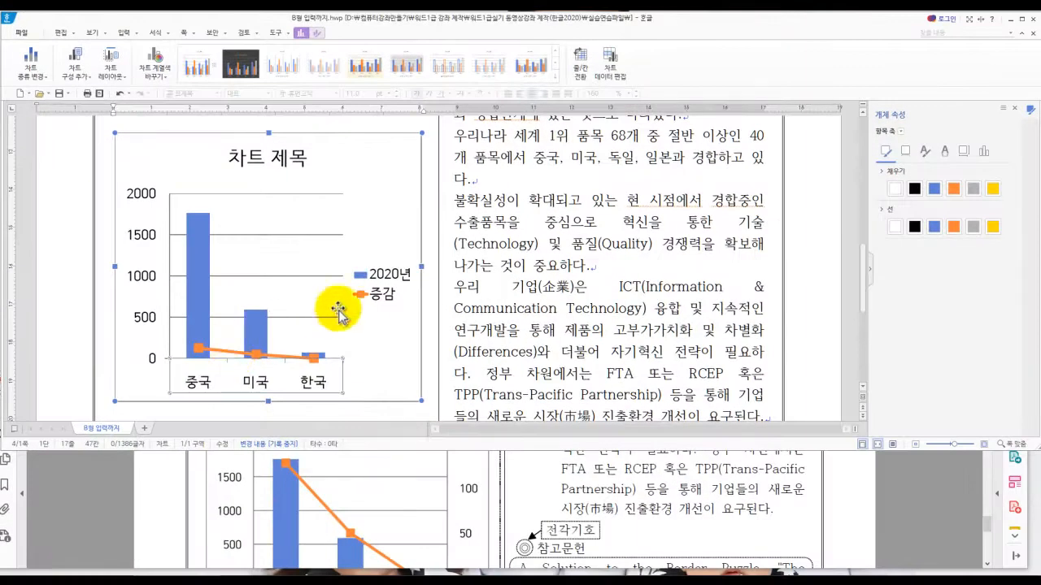
{"action": "left_click", "coordinate": [902, 133]}
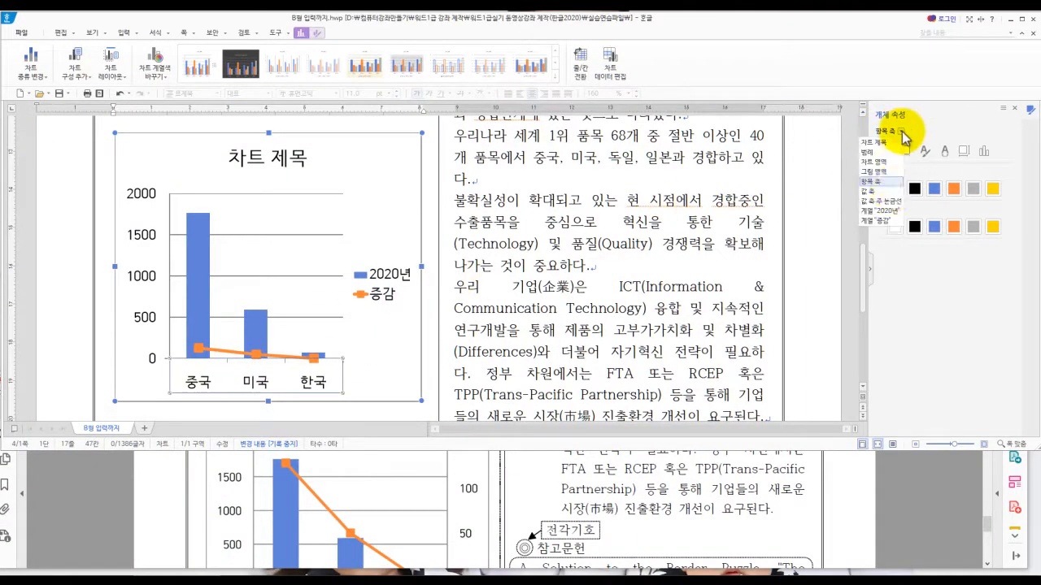
{"action": "left_click", "coordinate": [885, 224]}
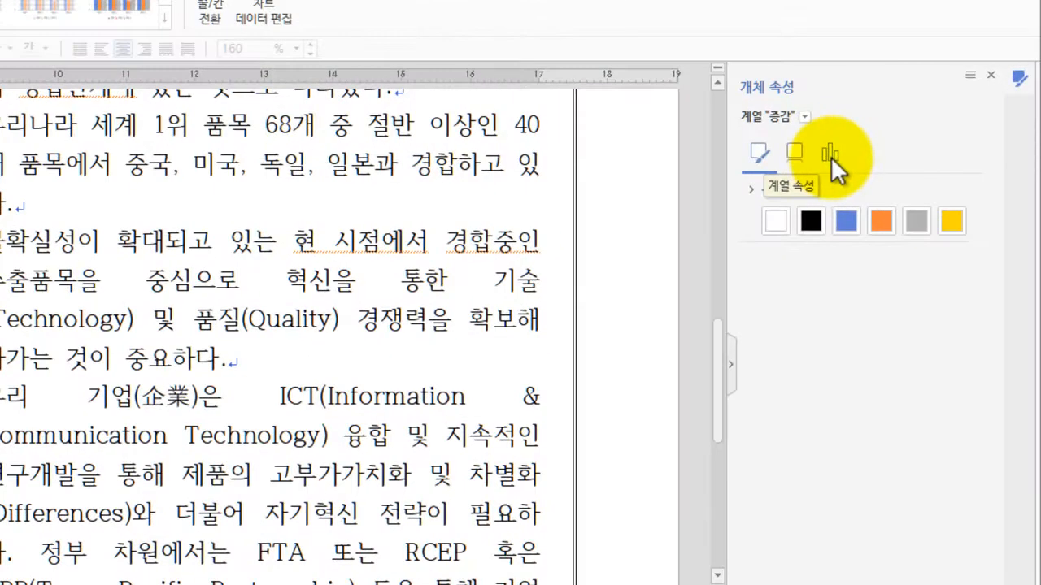
{"action": "left_click", "coordinate": [831, 157]}
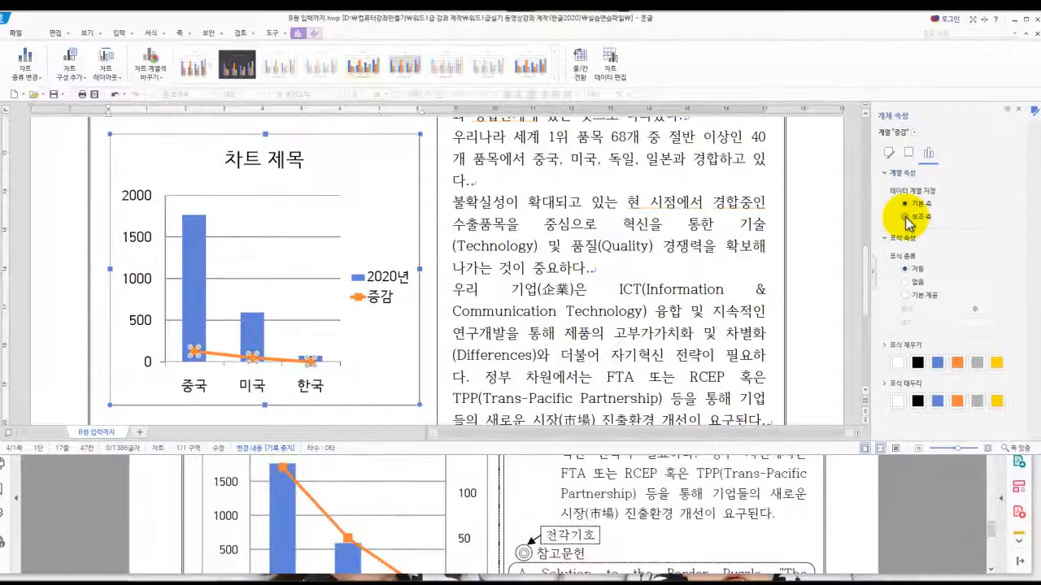
{"action": "left_click", "coordinate": [905, 217]}
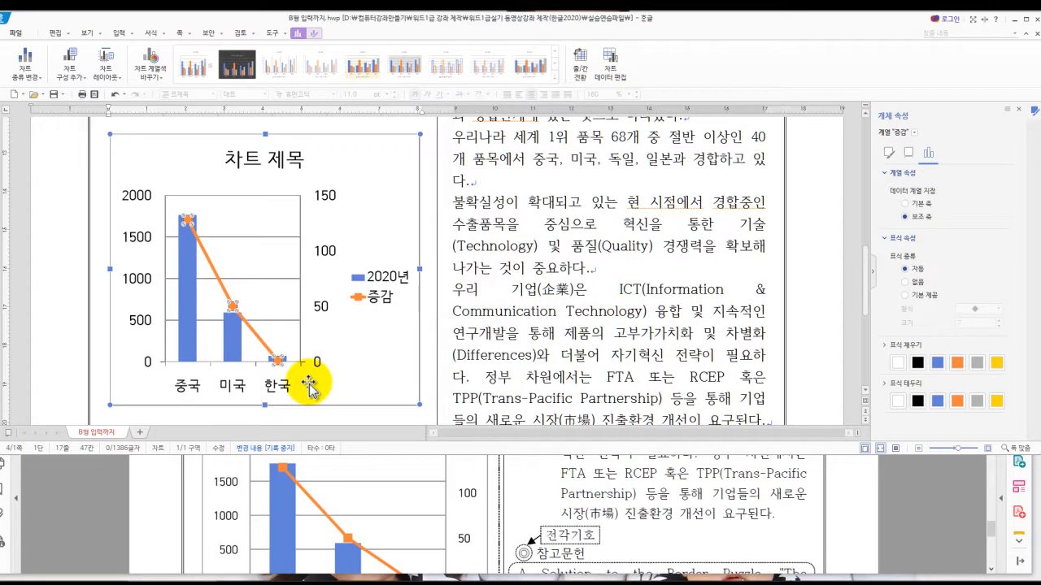
Try changing the 2020년 series to a plain line, and try converting the whole chart back to clustered columns.
{"action": "left_click", "coordinate": [339, 353]}
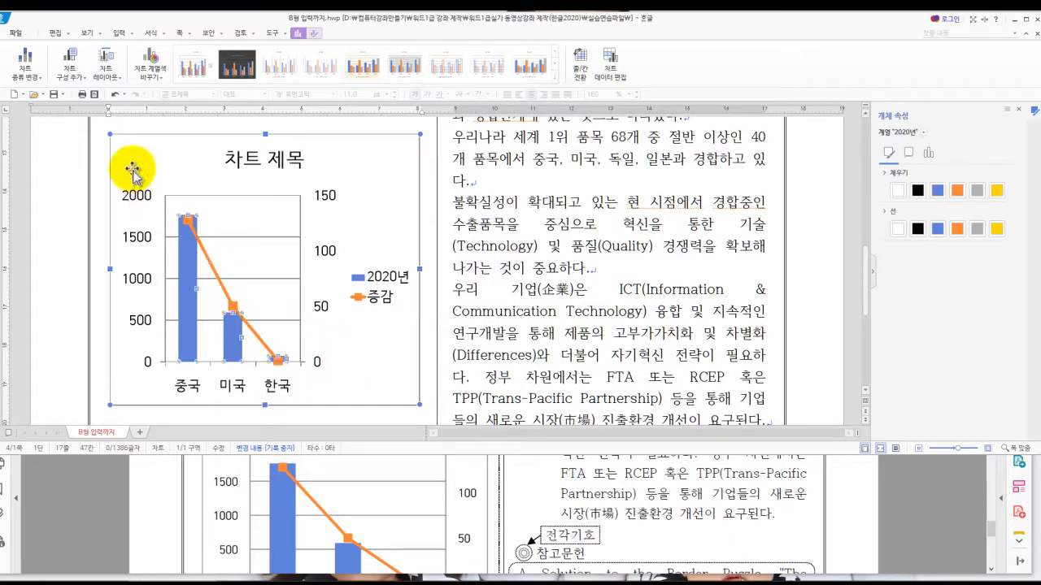
{"action": "left_click", "coordinate": [26, 71]}
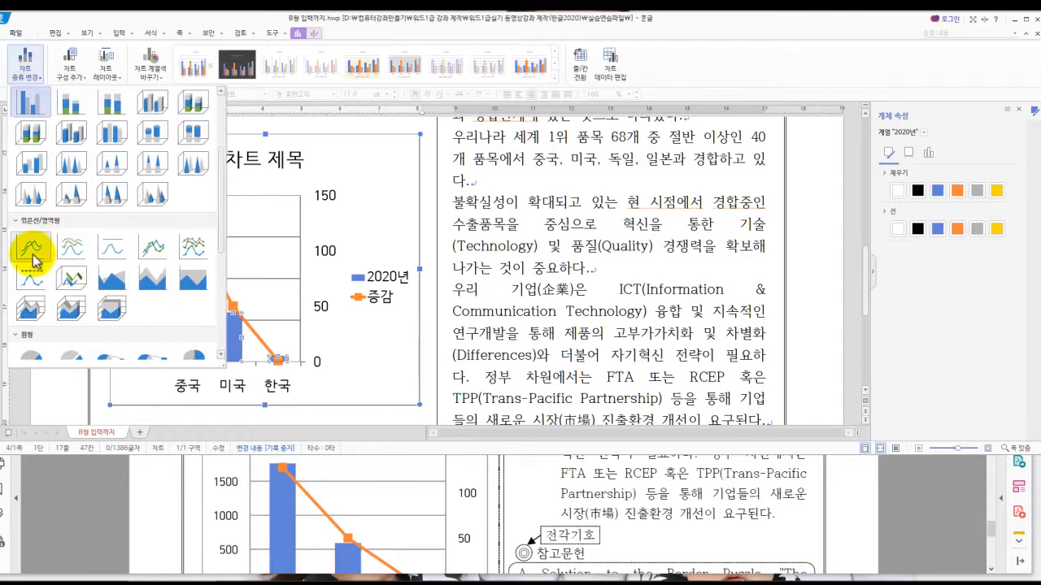
{"action": "left_click", "coordinate": [31, 250]}
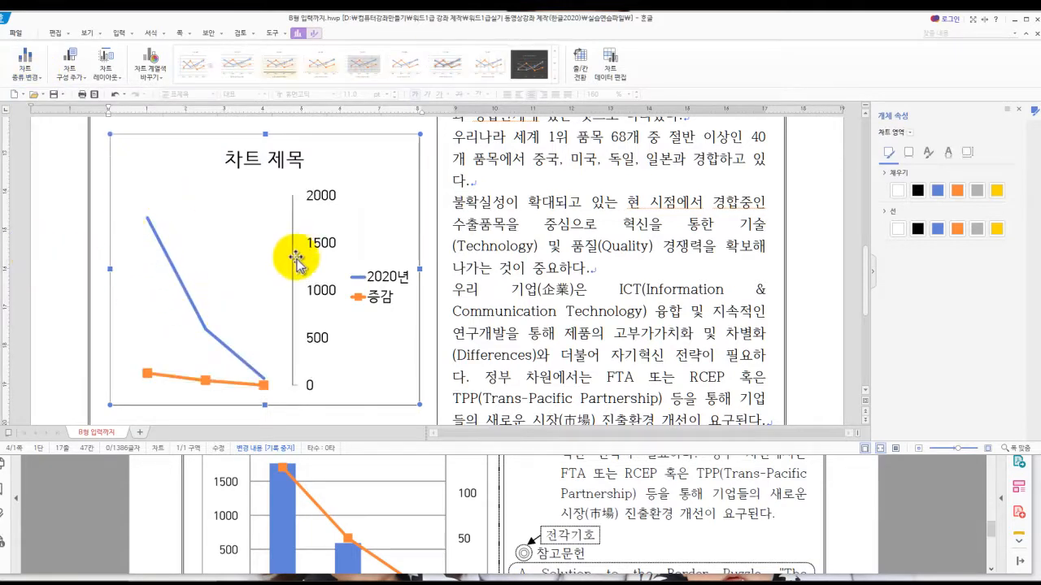
{"action": "left_click", "coordinate": [196, 315]}
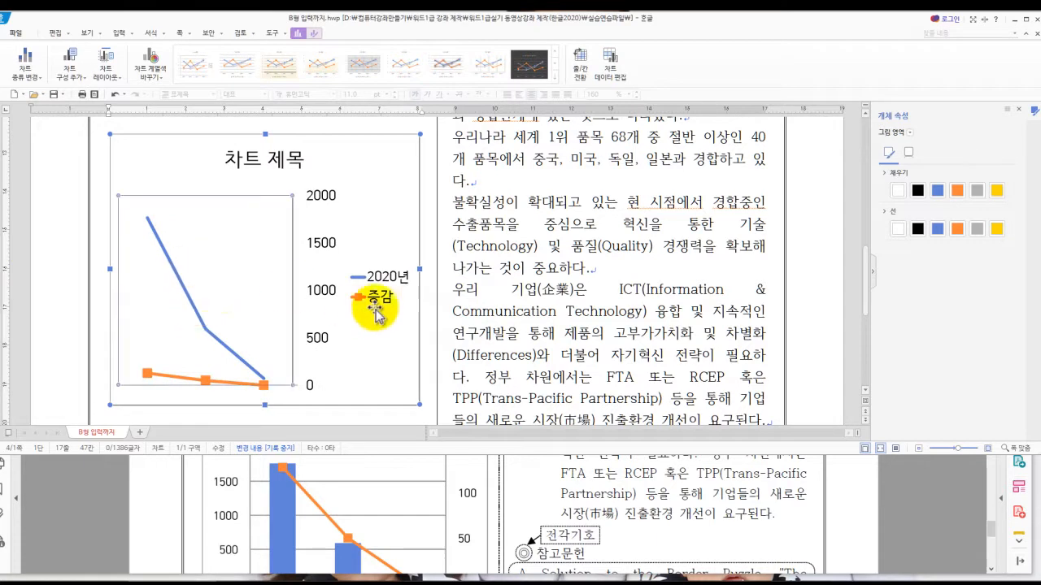
{"action": "left_click", "coordinate": [37, 81]}
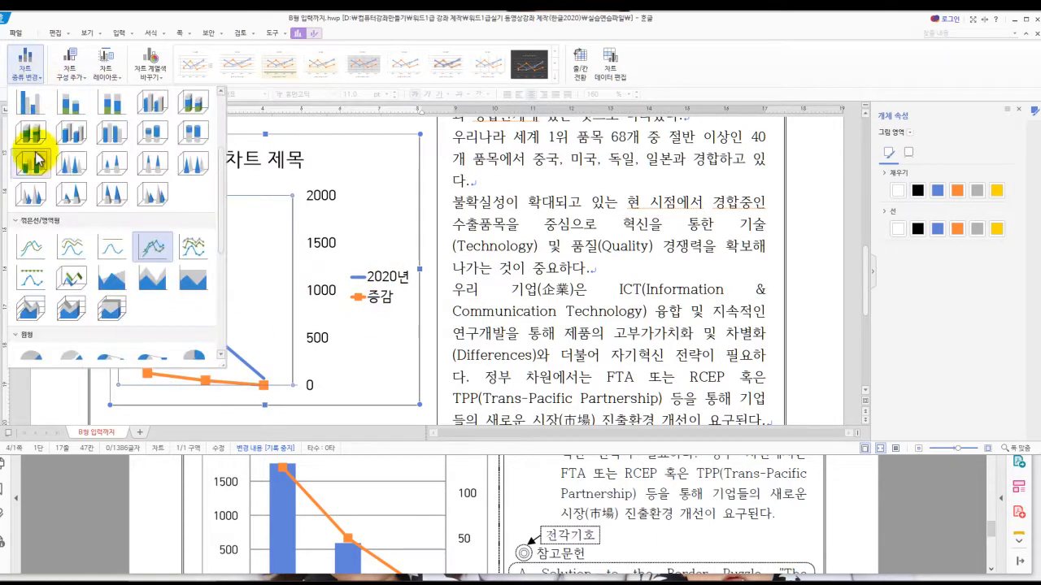
{"action": "scroll", "coordinate": [36, 179], "scroll_direction": "up", "scroll_amount": 3}
{"action": "left_click", "coordinate": [28, 213]}
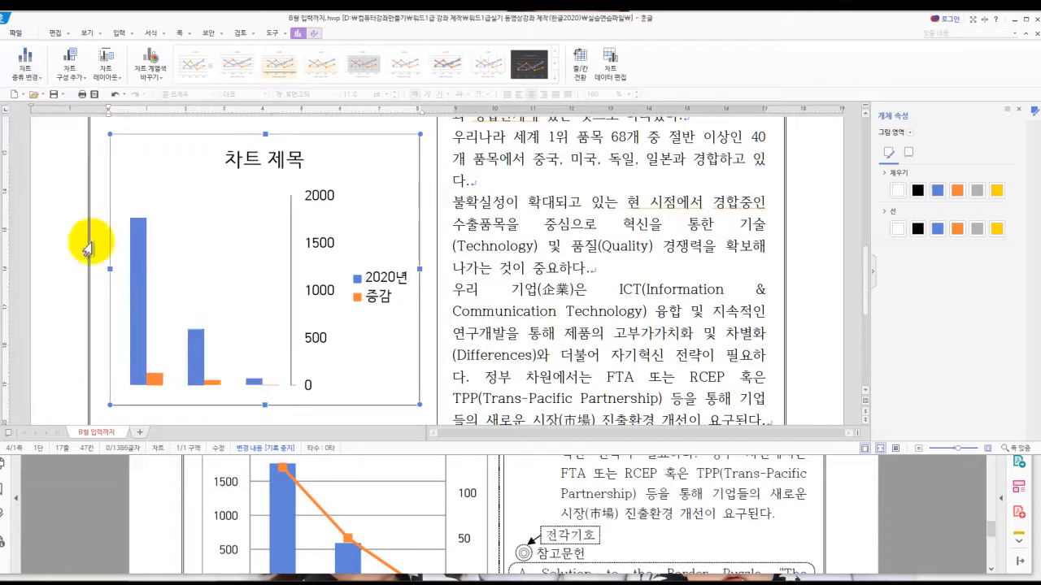
{"action": "scroll", "coordinate": [325, 362], "scroll_direction": "down", "scroll_amount": 3}
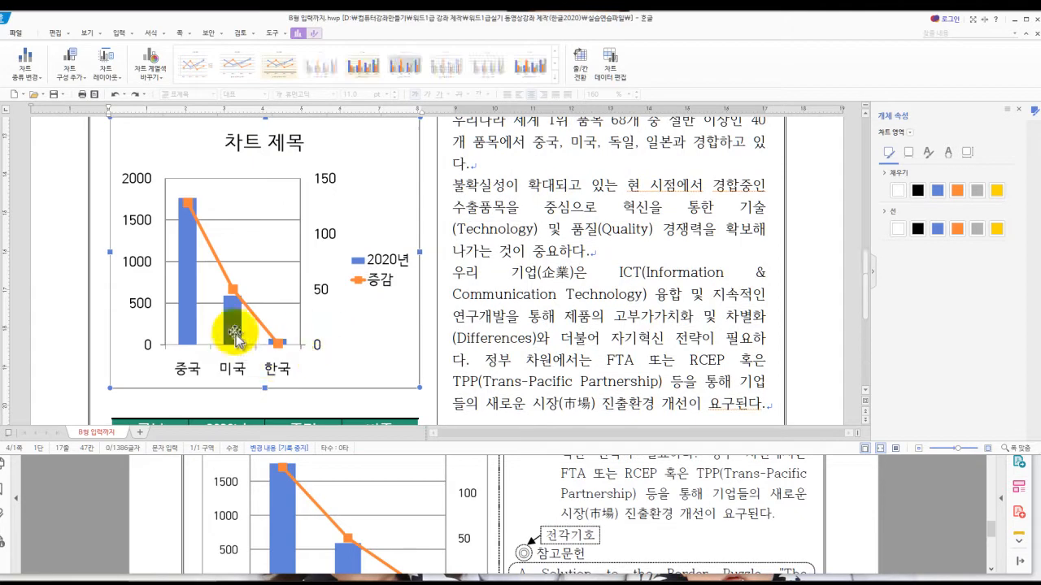
Select the 증감 series and change its chart type to a plain line without markers.
{"action": "left_click", "coordinate": [236, 297]}
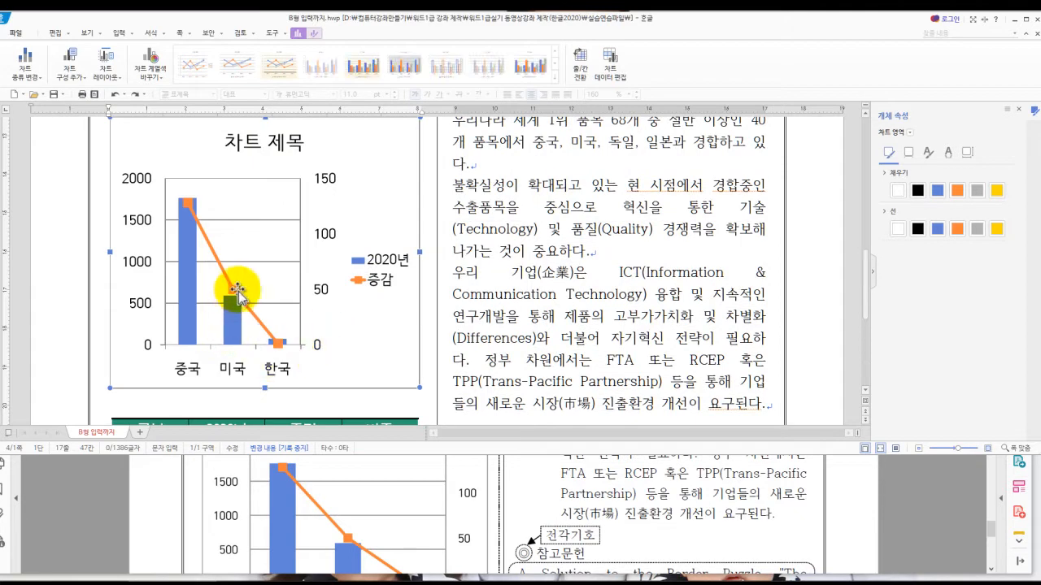
{"action": "left_click", "coordinate": [236, 289]}
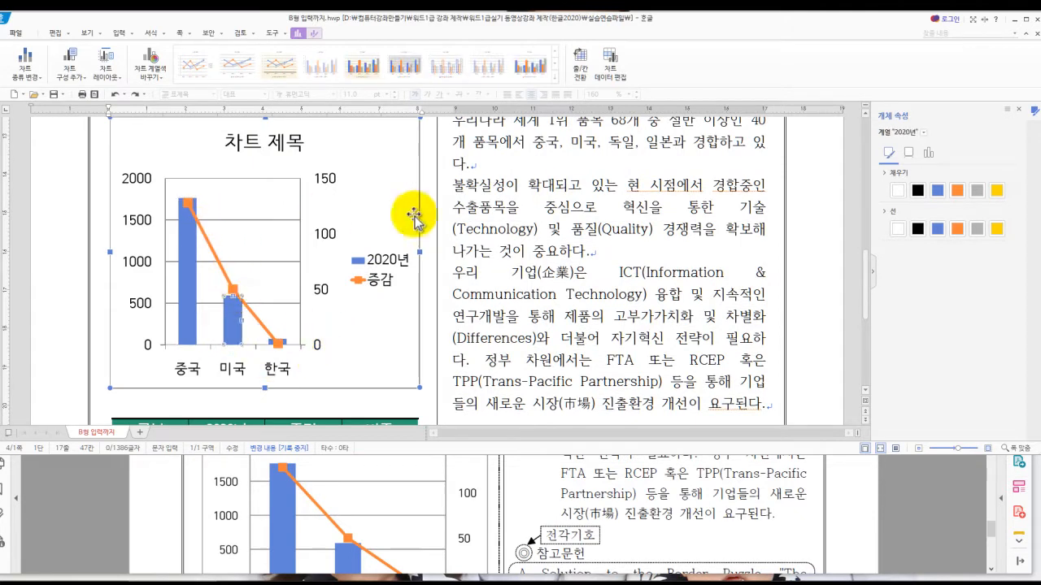
{"action": "left_click", "coordinate": [923, 133]}
{"action": "left_click", "coordinate": [903, 232]}
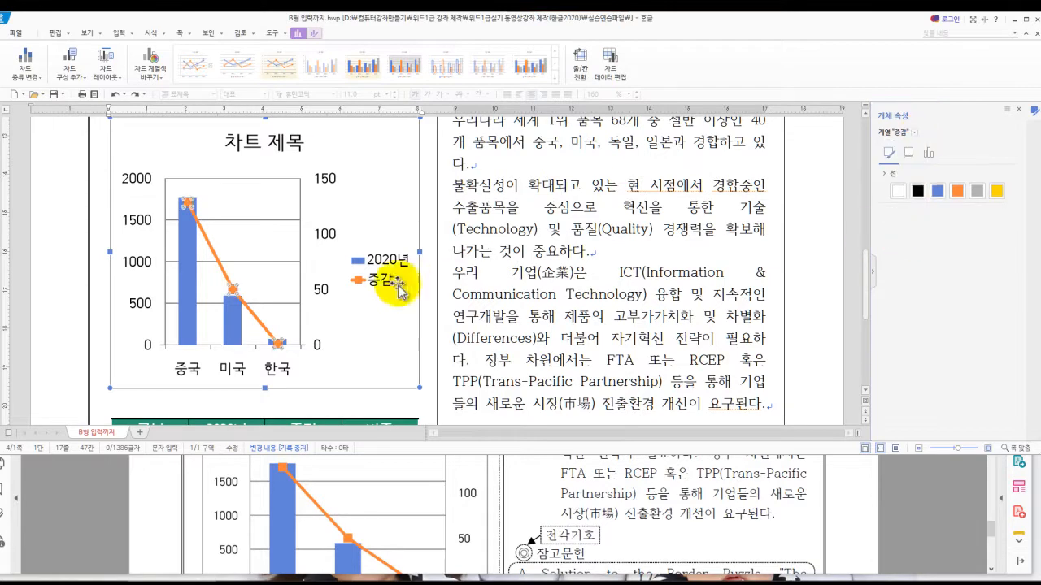
{"action": "left_click", "coordinate": [36, 80]}
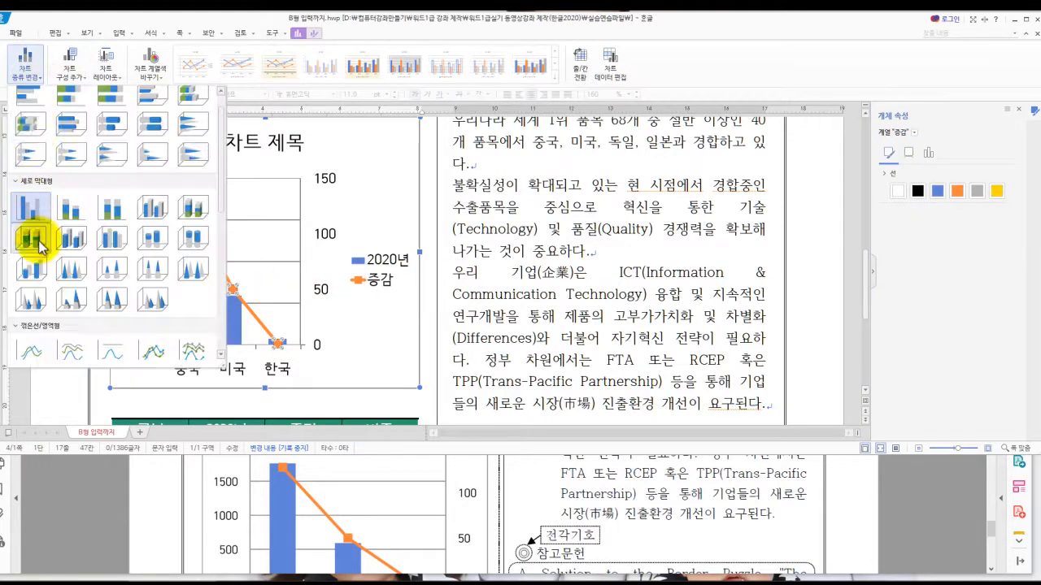
{"action": "scroll", "coordinate": [36, 260], "scroll_direction": "down", "scroll_amount": 2}
{"action": "left_click", "coordinate": [37, 280]}
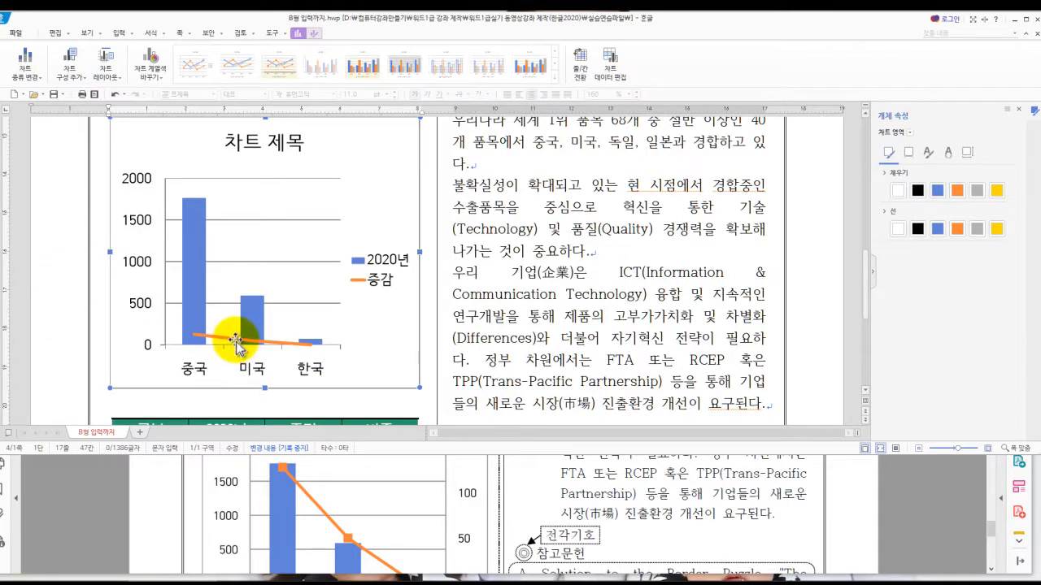
Select the plain 증감 line as the element to format and plot it on the secondary axis (보조 축).
{"action": "left_click", "coordinate": [911, 134]}
{"action": "left_click", "coordinate": [907, 234]}
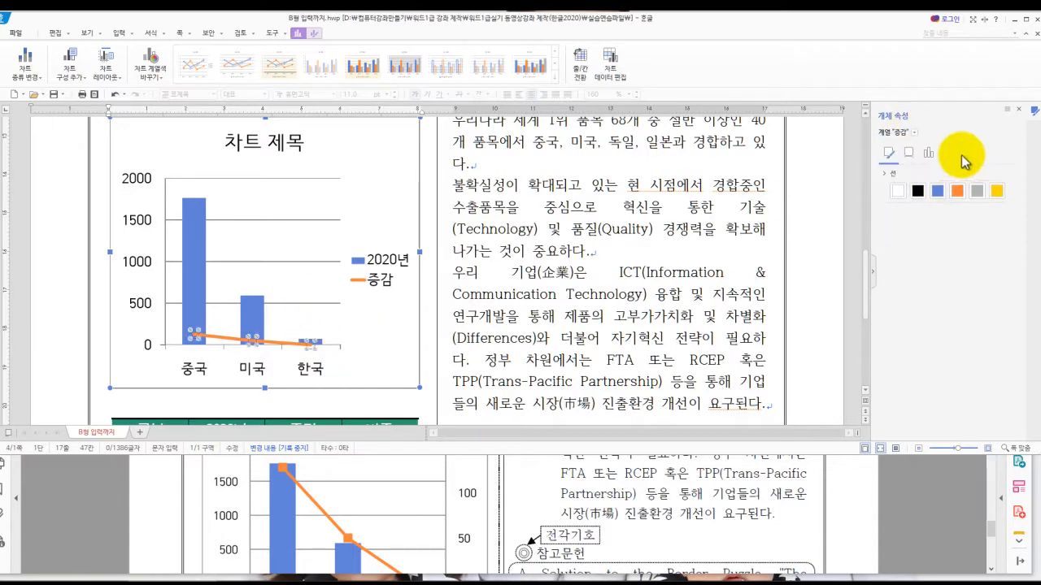
{"action": "left_click", "coordinate": [928, 152]}
{"action": "left_click", "coordinate": [909, 217]}
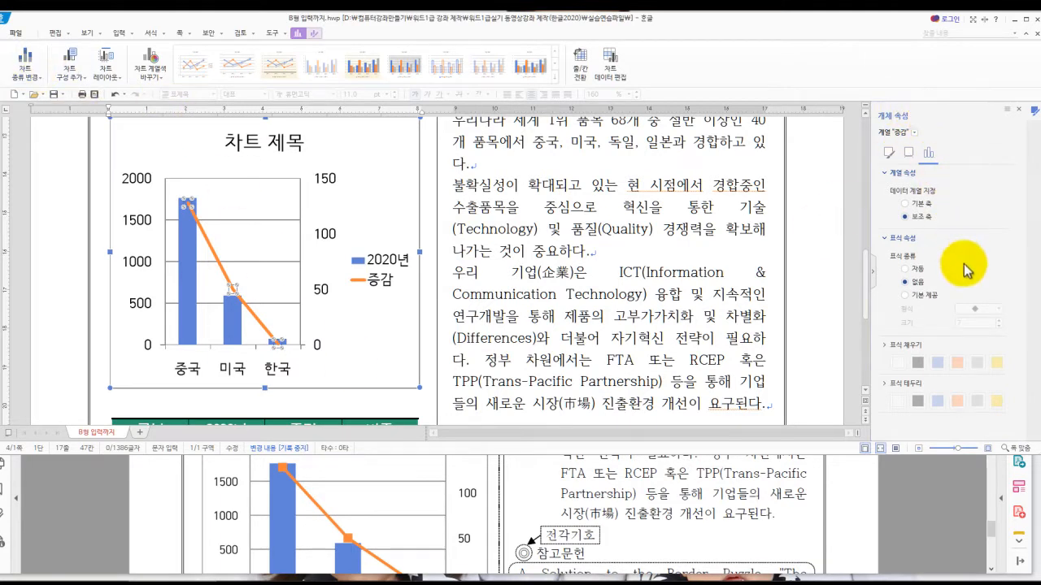
Try the built-in (기본 제공) circle and diamond marker shapes on the 증감 line series.
{"action": "left_click", "coordinate": [905, 269]}
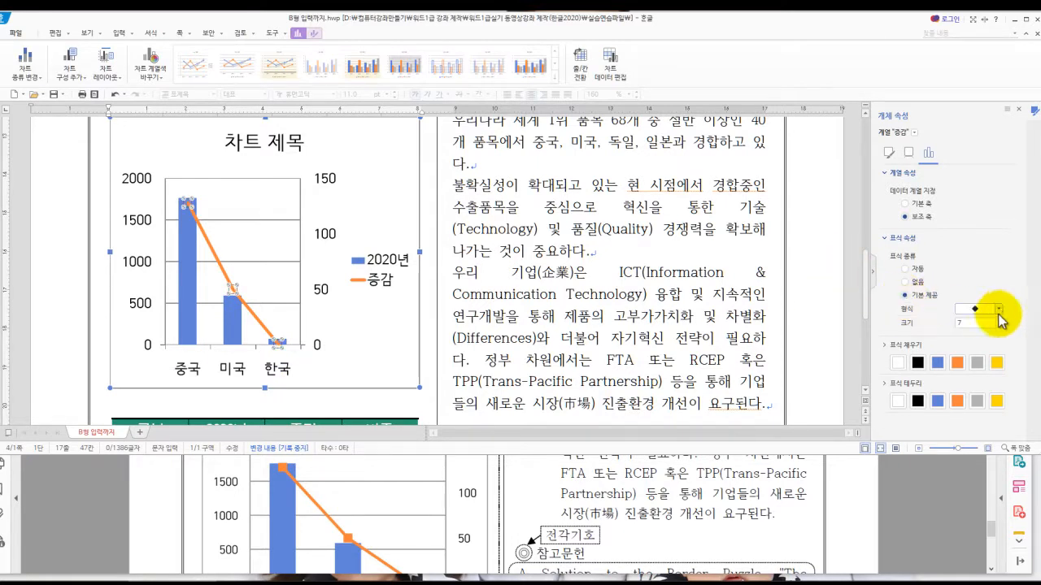
{"action": "left_click", "coordinate": [999, 310]}
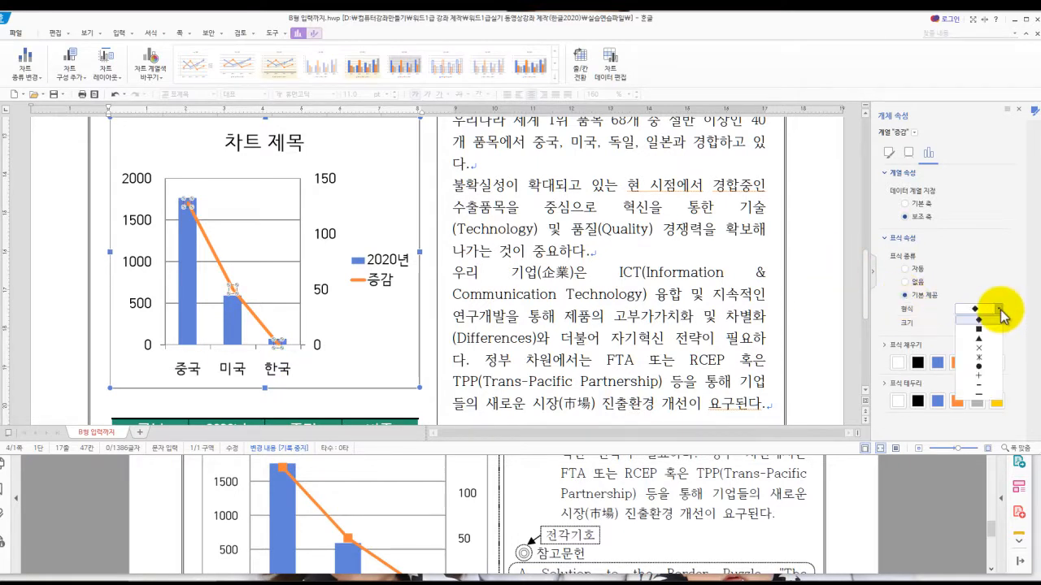
{"action": "left_click", "coordinate": [980, 366]}
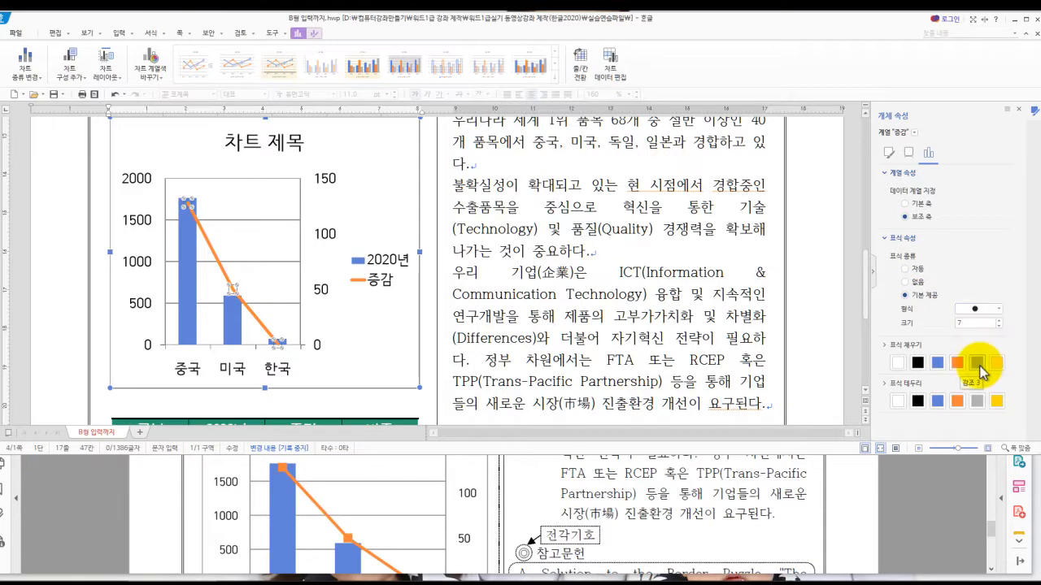
{"action": "left_click", "coordinate": [995, 310]}
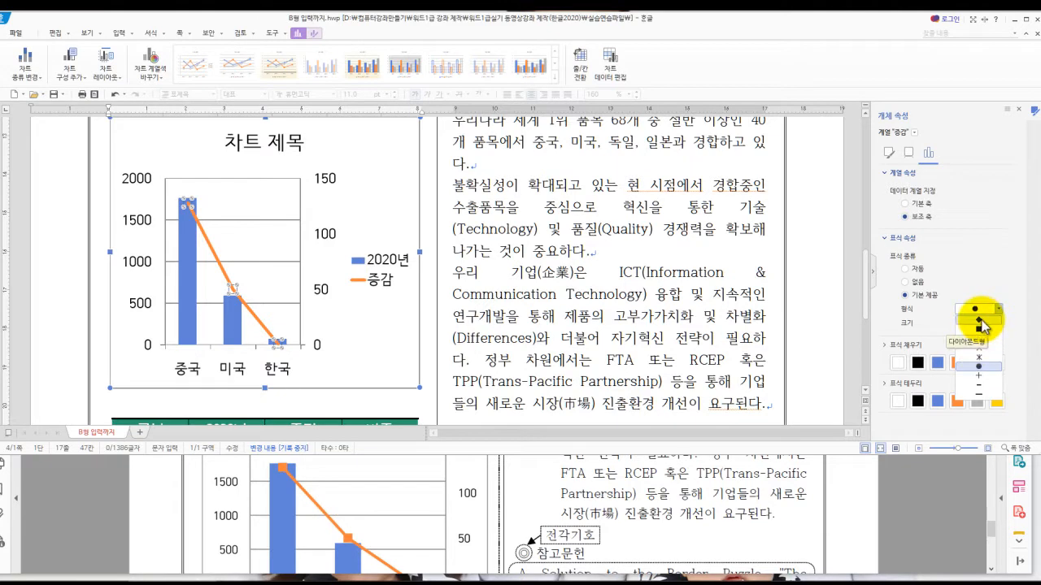
{"action": "left_click", "coordinate": [981, 322]}
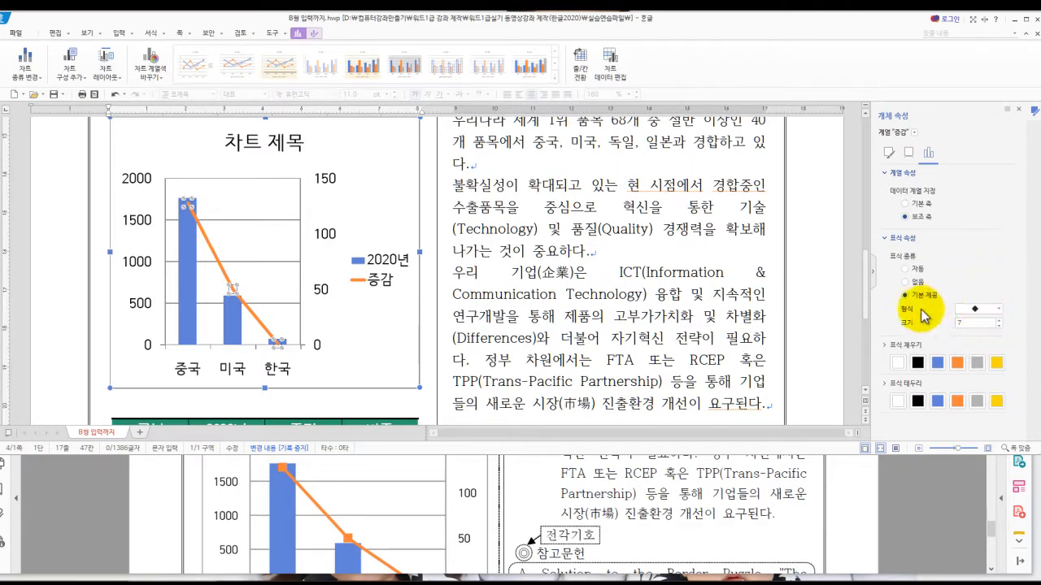
Set the 증감 series' marker type to automatic (자동) and compare the chart with the one in the exam PDF.
{"action": "left_click", "coordinate": [905, 270]}
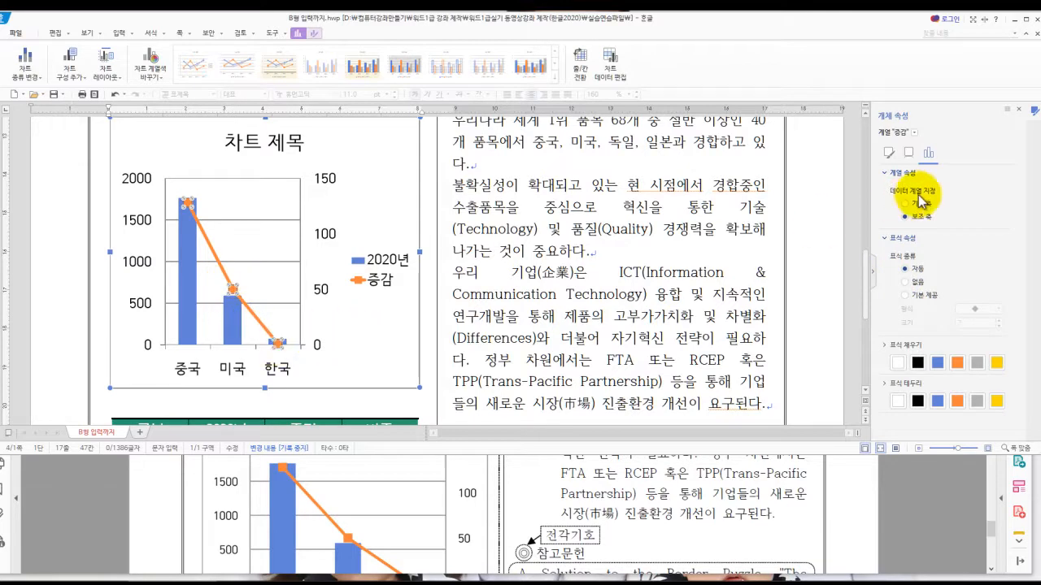
{"action": "left_click", "coordinate": [361, 400]}
{"action": "scroll", "coordinate": [354, 402], "scroll_direction": "up", "scroll_amount": 4}
{"action": "scroll", "coordinate": [353, 404], "scroll_direction": "down", "scroll_amount": 1}
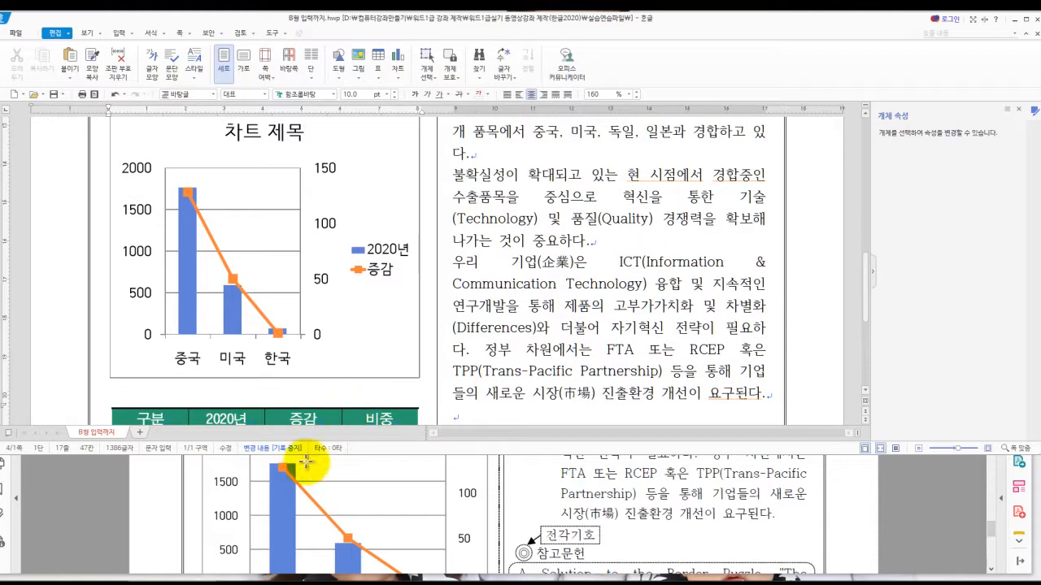
{"action": "scroll", "coordinate": [393, 507], "scroll_direction": "down", "scroll_amount": 1}
{"action": "scroll", "coordinate": [395, 507], "scroll_direction": "up", "scroll_amount": 2}
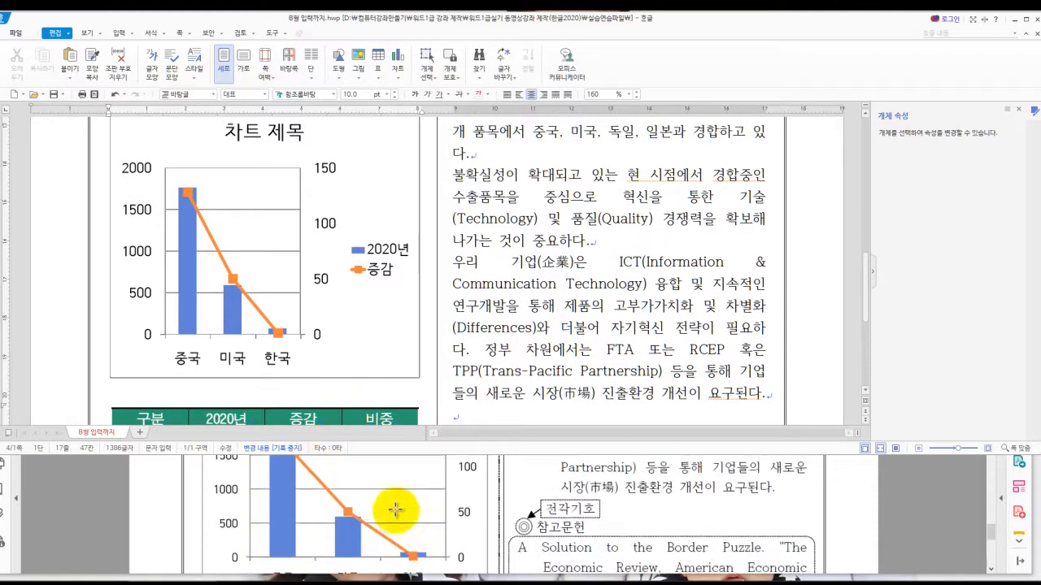
Check the item 13 chart requirements for title, axis and legend fonts in B형(표지).pdf.
{"action": "left_click", "coordinate": [156, 516]}
{"action": "left_click", "coordinate": [119, 415]}
{"action": "scroll", "coordinate": [411, 525], "scroll_direction": "down", "scroll_amount": 3}
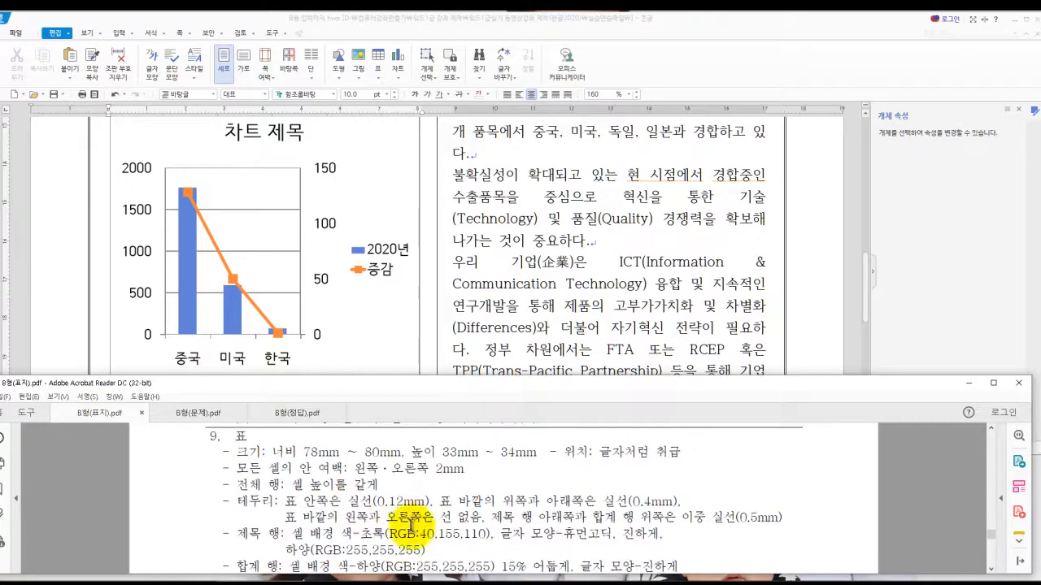
{"action": "scroll", "coordinate": [353, 513], "scroll_direction": "down", "scroll_amount": 5}
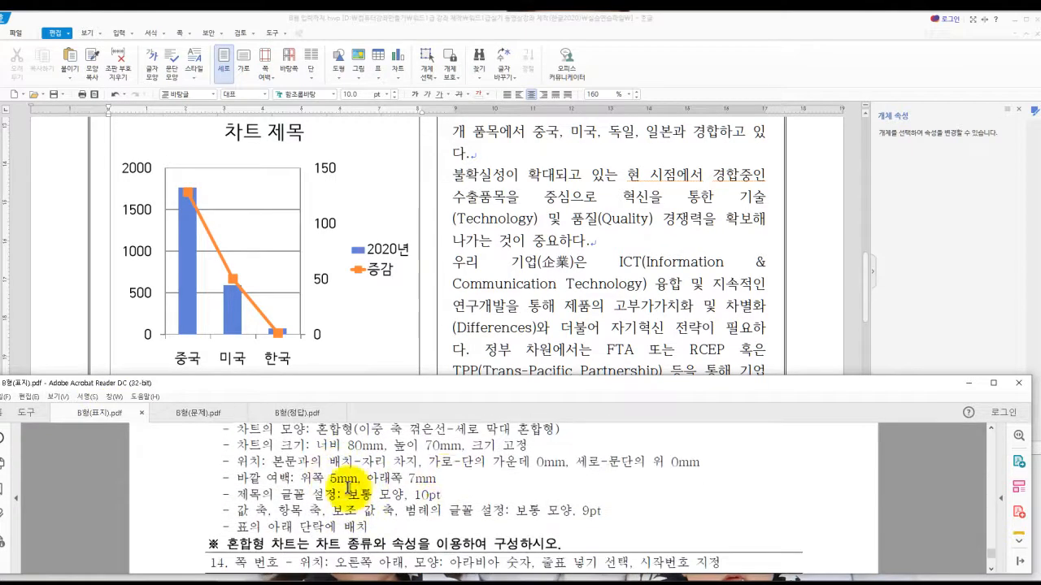
{"action": "left_click_drag", "start_coordinate": [234, 494], "coordinate": [626, 534]}
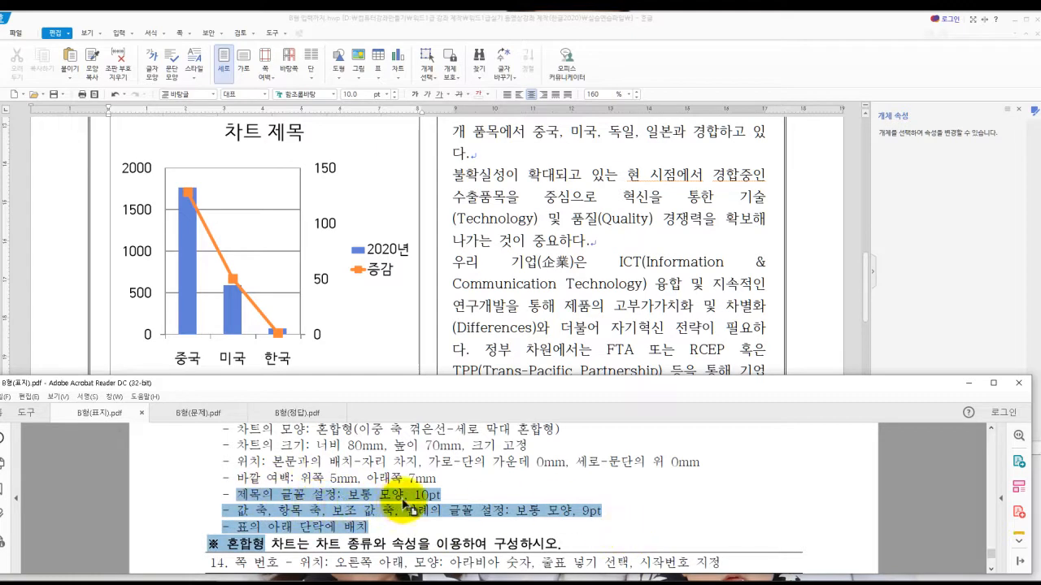
Open the chart title's text settings and replace its text with "국가별 1위 품목 수", matching B형(문제).pdf.
{"action": "scroll", "coordinate": [364, 363], "scroll_direction": "up", "scroll_amount": 3}
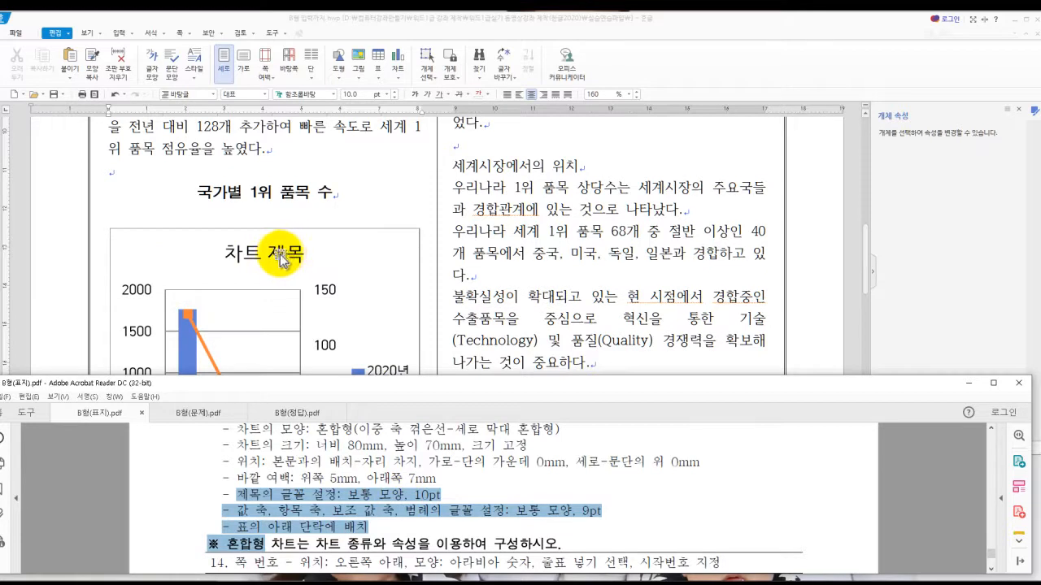
{"action": "left_click", "coordinate": [279, 256]}
{"action": "left_click", "coordinate": [244, 257]}
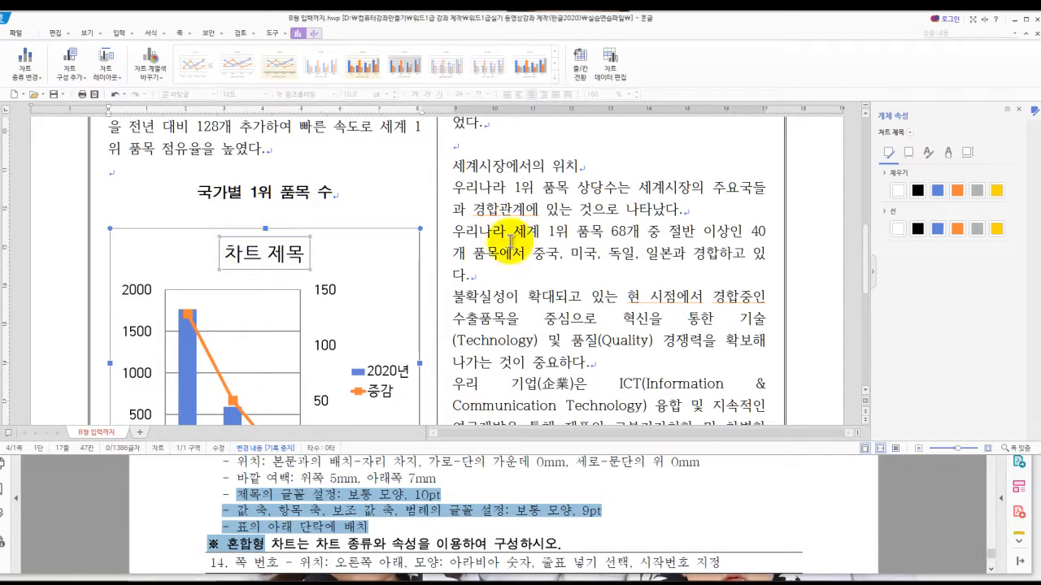
{"action": "left_click", "coordinate": [908, 132]}
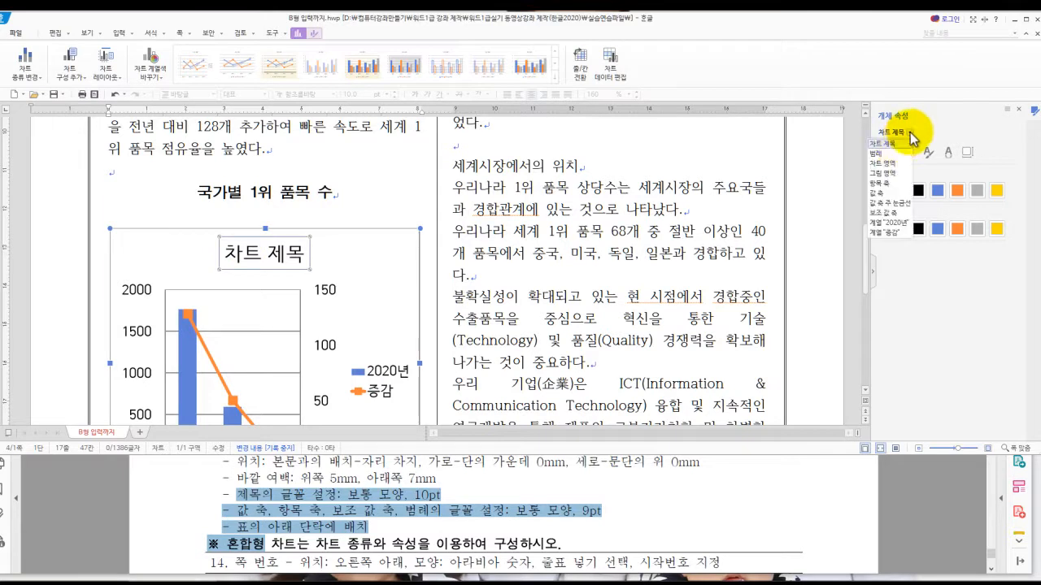
{"action": "left_click", "coordinate": [892, 144]}
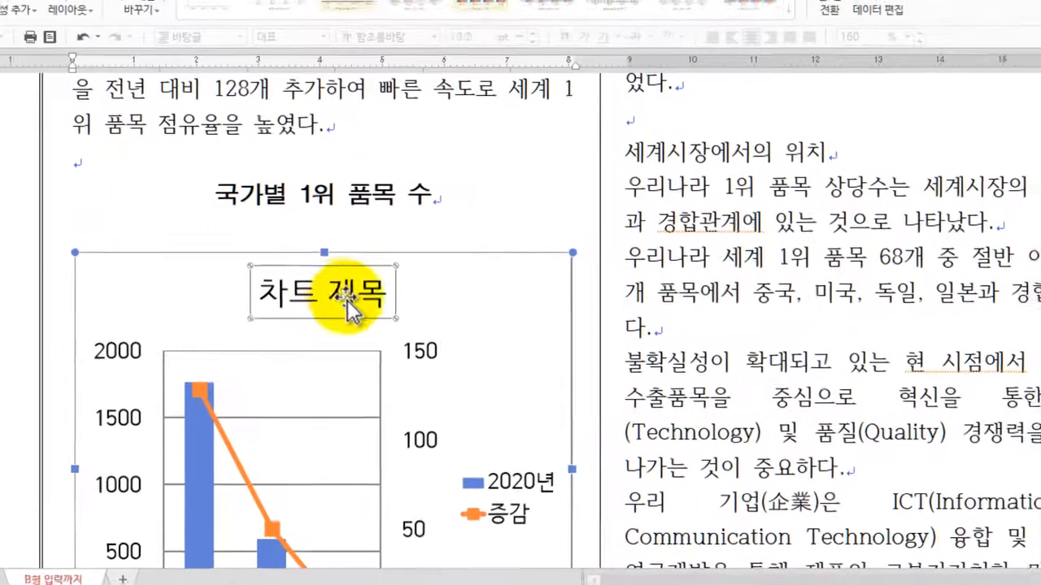
{"action": "right_click", "coordinate": [344, 298]}
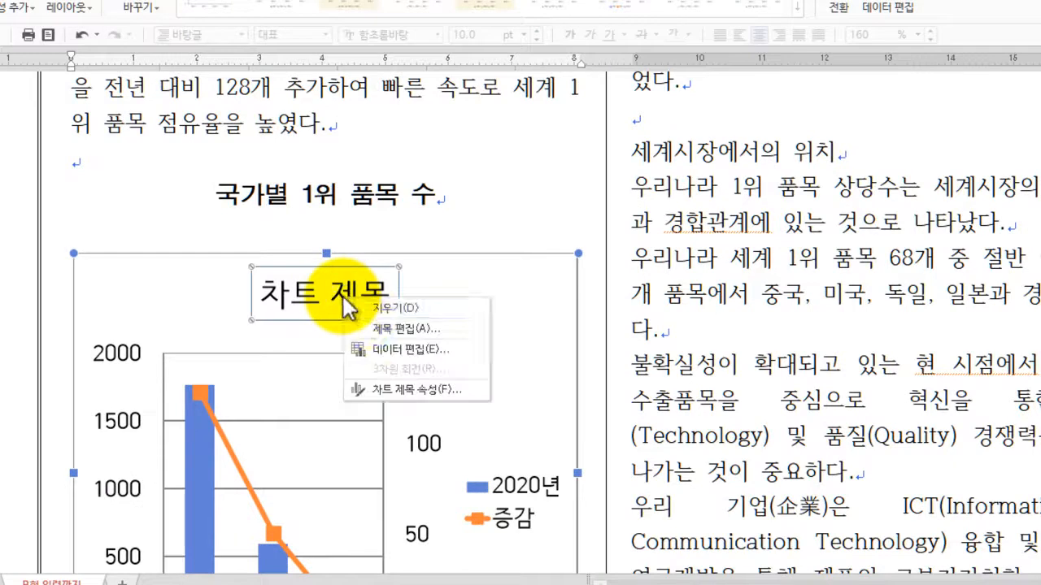
{"action": "left_click", "coordinate": [404, 329]}
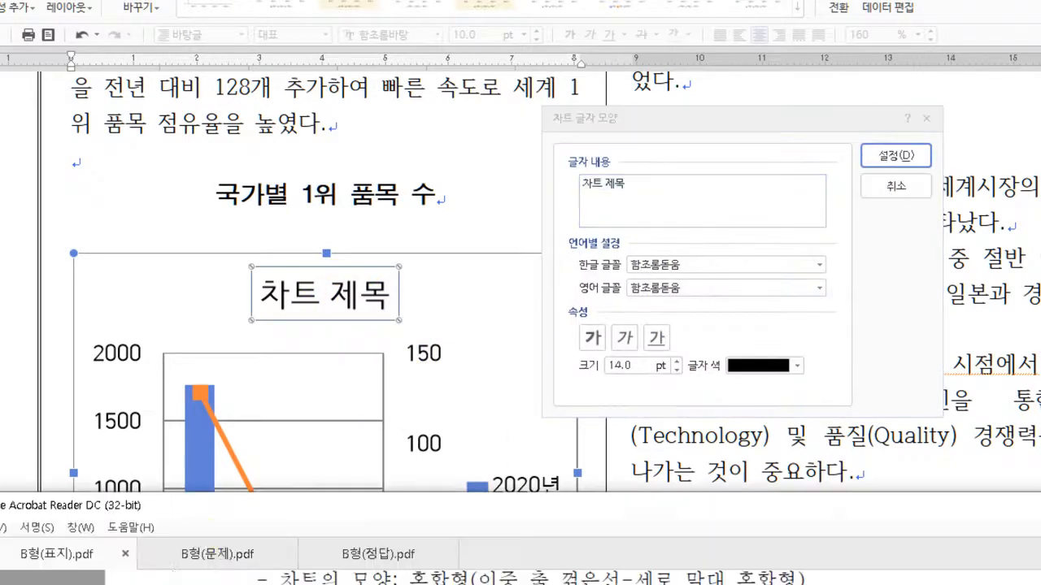
{"action": "left_click", "coordinate": [203, 551]}
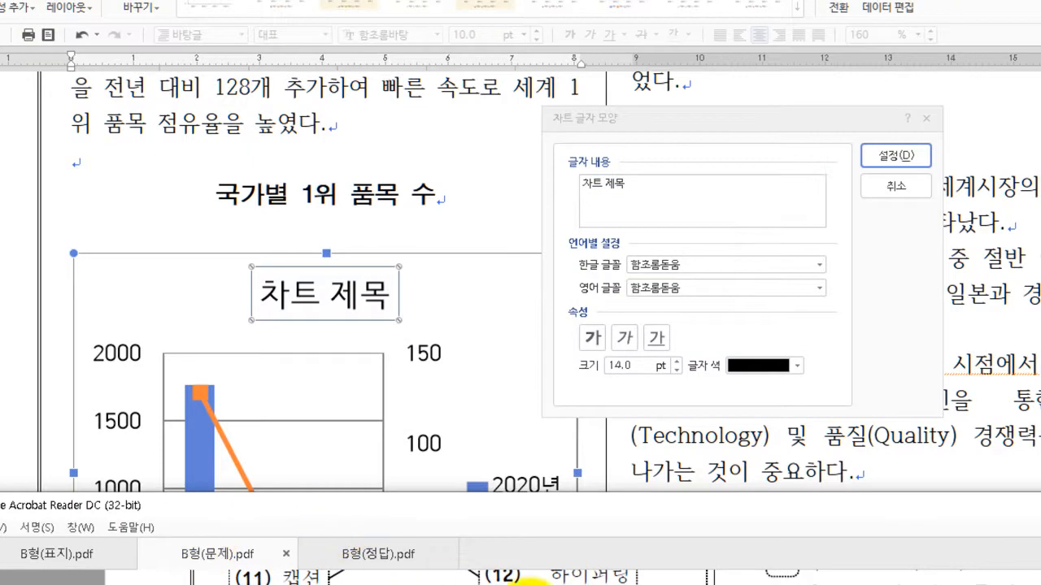
{"action": "left_click", "coordinate": [655, 183]}
{"action": "left_click_drag", "start_coordinate": [655, 183], "coordinate": [557, 158]}
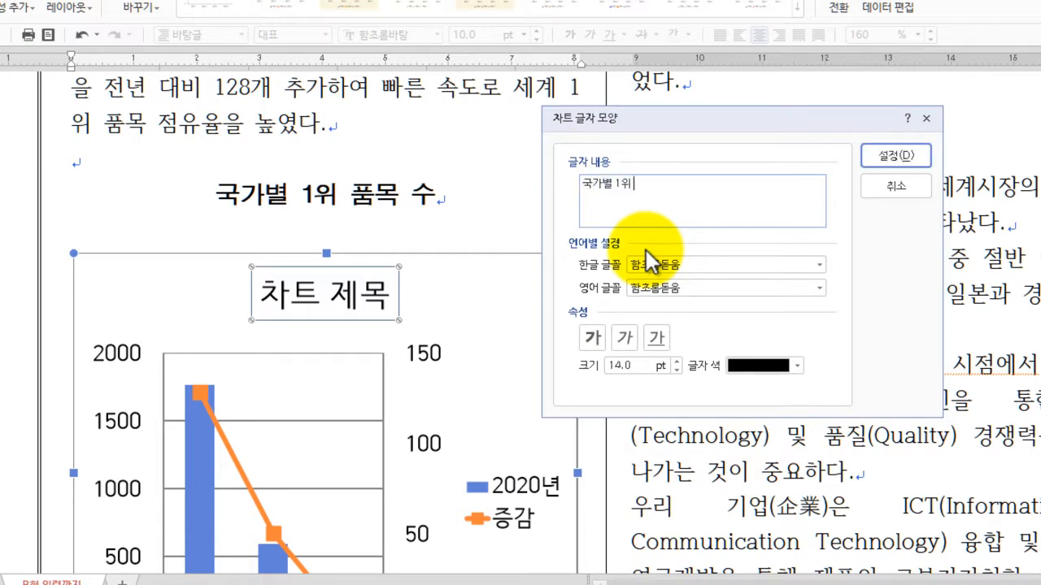
{"action": "type", "text": "국가별 1위 품목 수"}
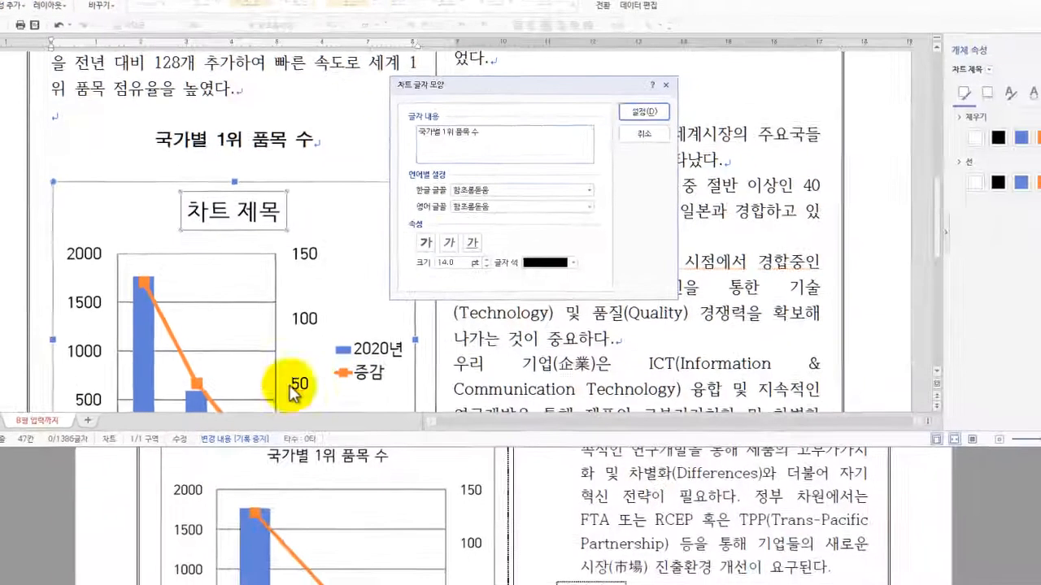
Compare the chart title's font requirement in B형(표지).pdf with the Korean fonts offered for the title.
{"action": "left_click", "coordinate": [101, 495]}
{"action": "left_click", "coordinate": [64, 394]}
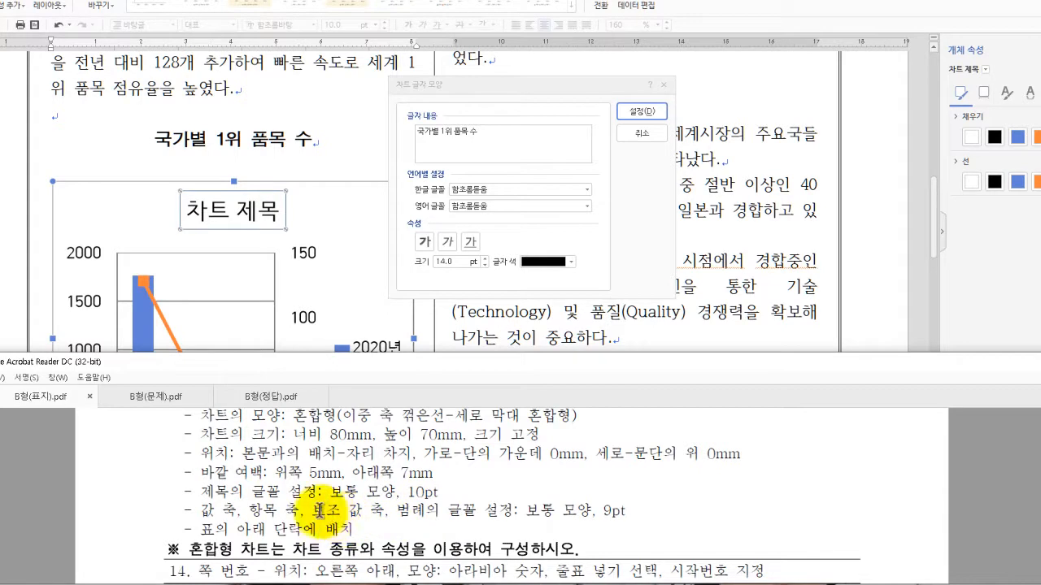
{"action": "left_click_drag", "start_coordinate": [204, 501], "coordinate": [271, 492]}
{"action": "left_click", "coordinate": [269, 505]}
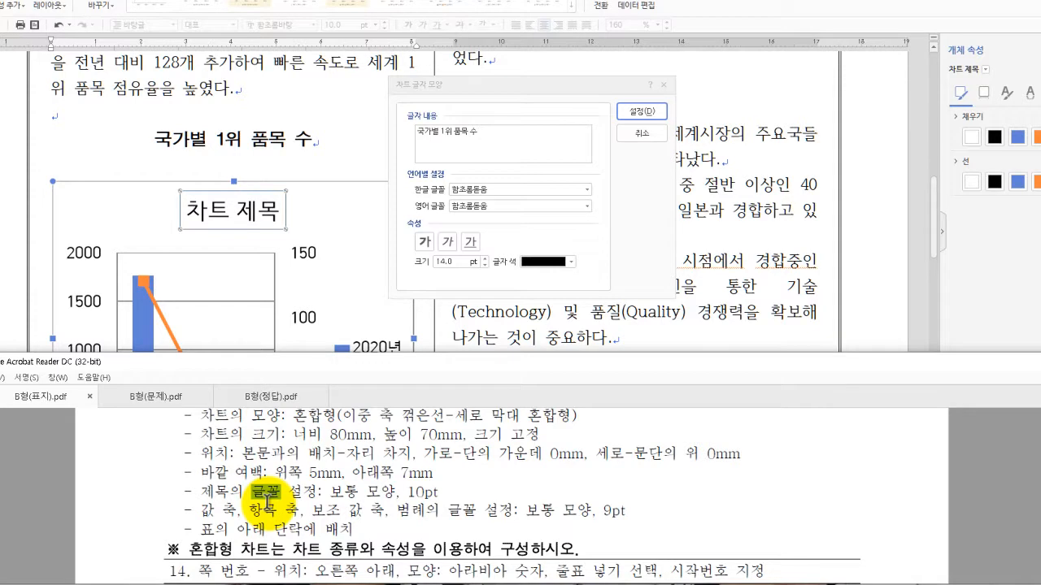
{"action": "left_click_drag", "start_coordinate": [328, 493], "coordinate": [356, 496]}
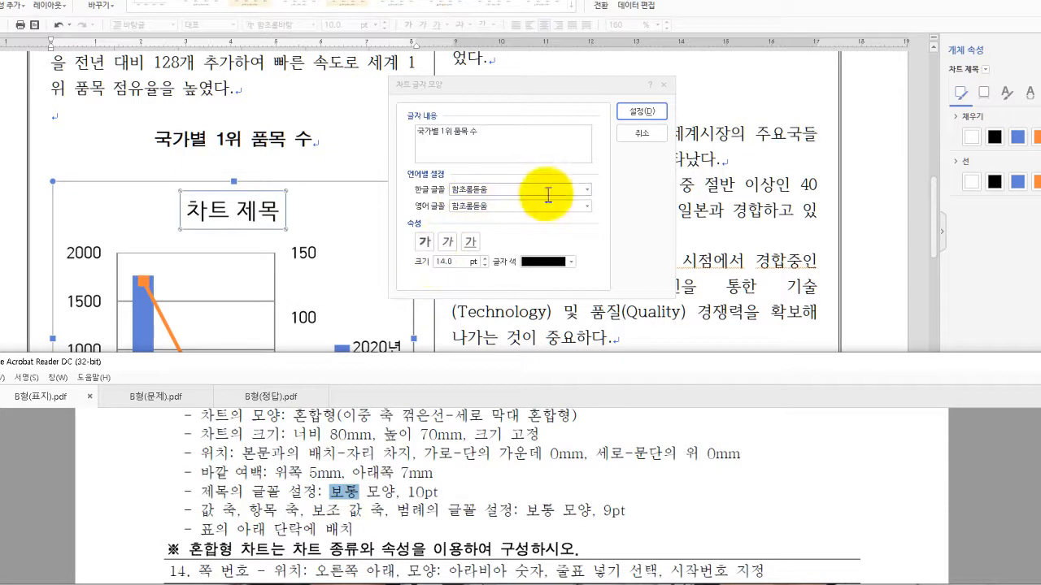
{"action": "left_click", "coordinate": [586, 190]}
{"action": "scroll", "coordinate": [491, 313], "scroll_direction": "up", "scroll_amount": 10}
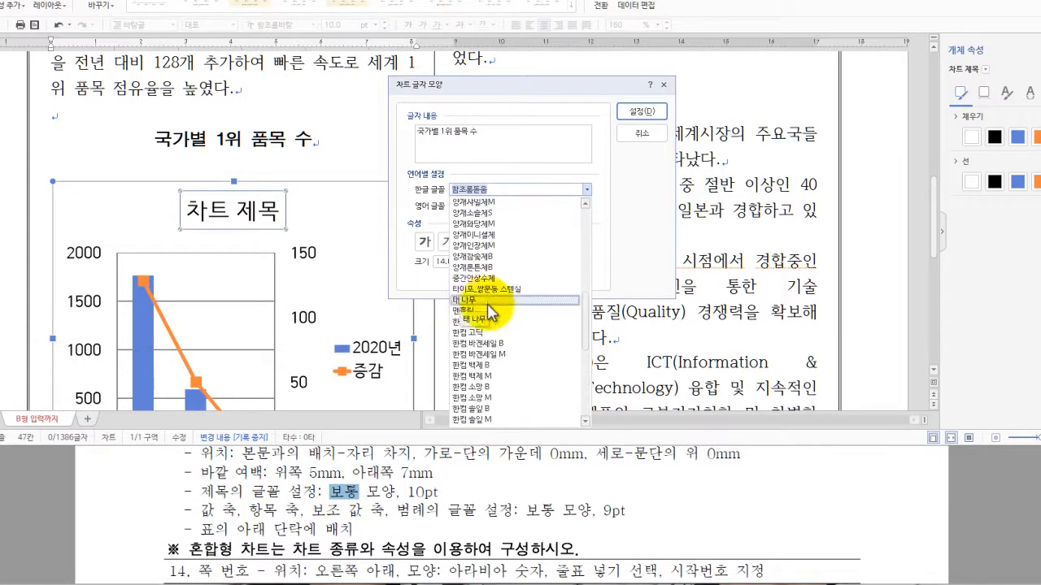
{"action": "left_click", "coordinate": [641, 240]}
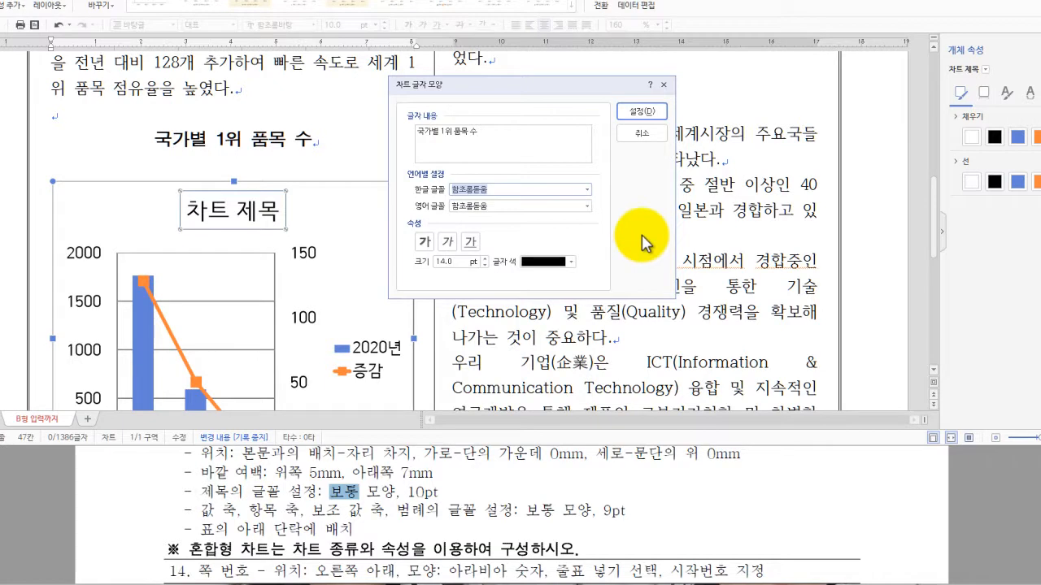
{"action": "left_click", "coordinate": [585, 191]}
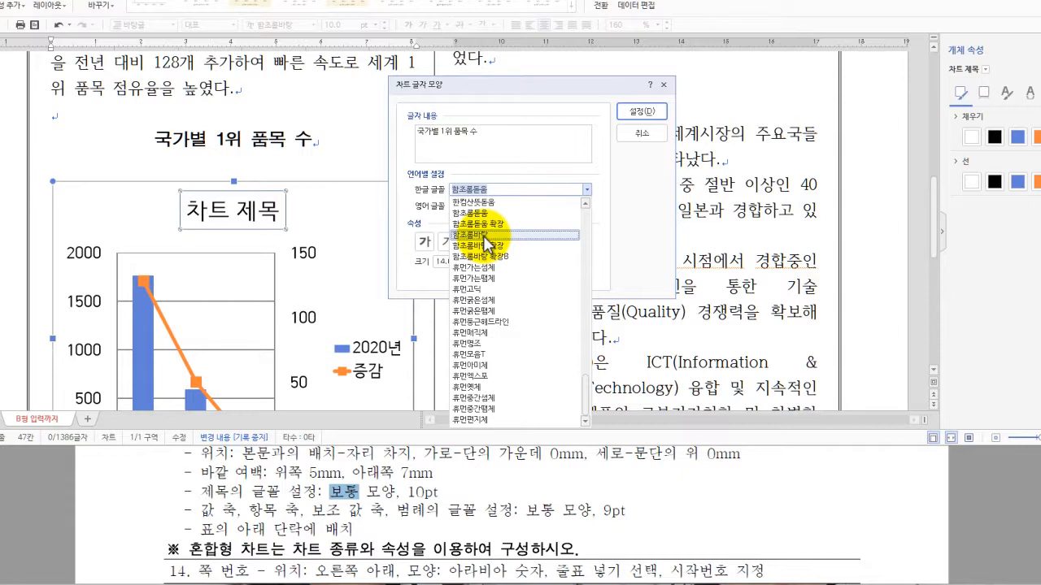
{"action": "left_click", "coordinate": [310, 482]}
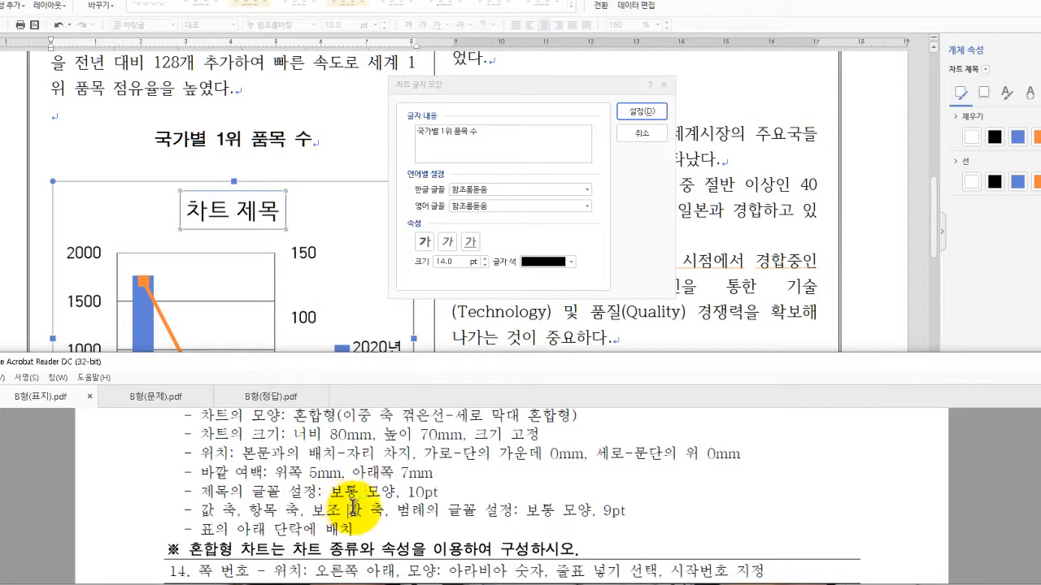
{"action": "left_click_drag", "start_coordinate": [329, 493], "coordinate": [384, 494]}
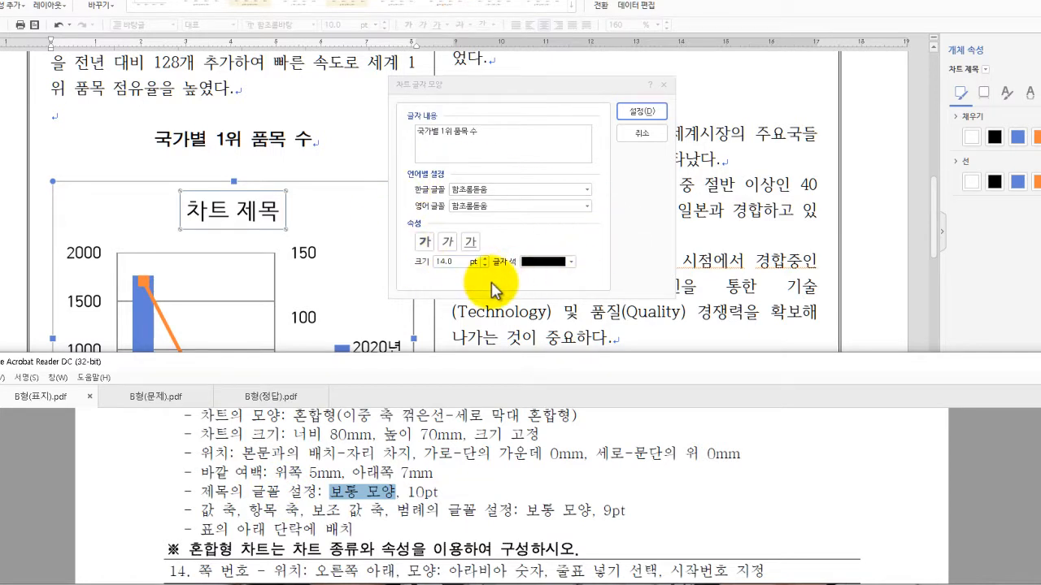
{"action": "left_click_drag", "start_coordinate": [405, 168], "coordinate": [603, 278]}
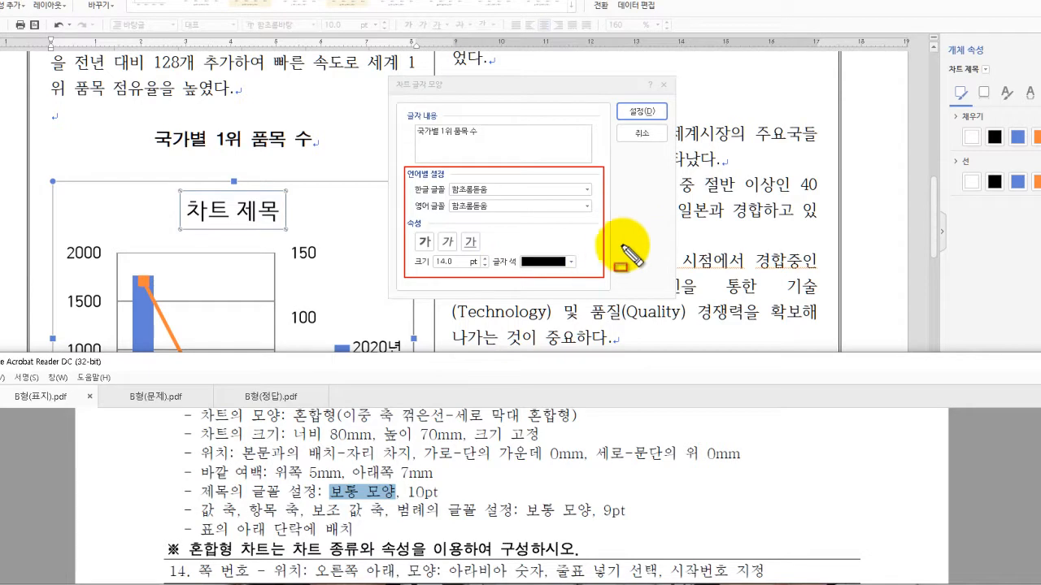
{"action": "key", "text": "Escape"}
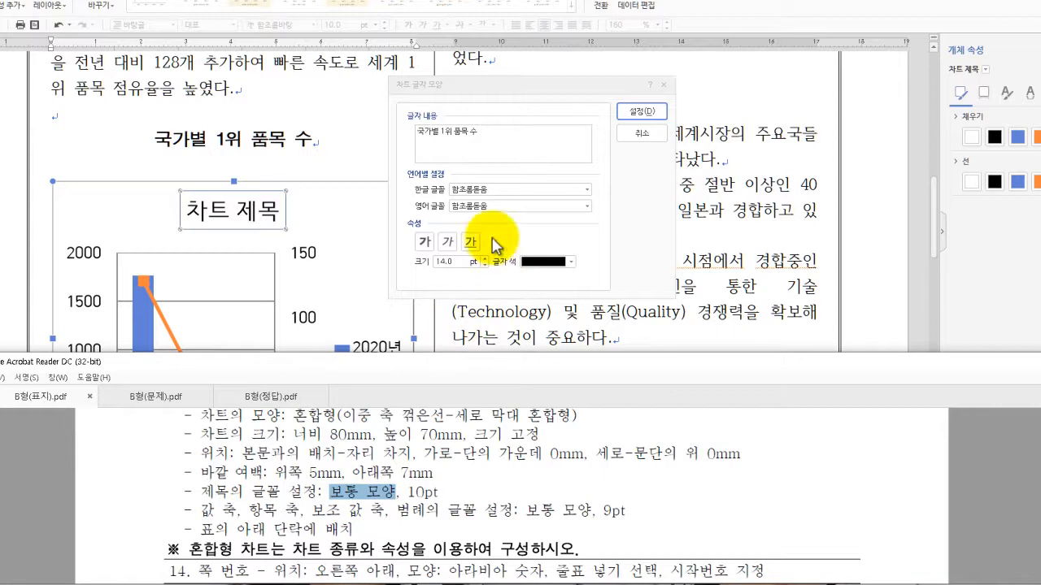
{"action": "key", "text": "ctrl+alt+d"}
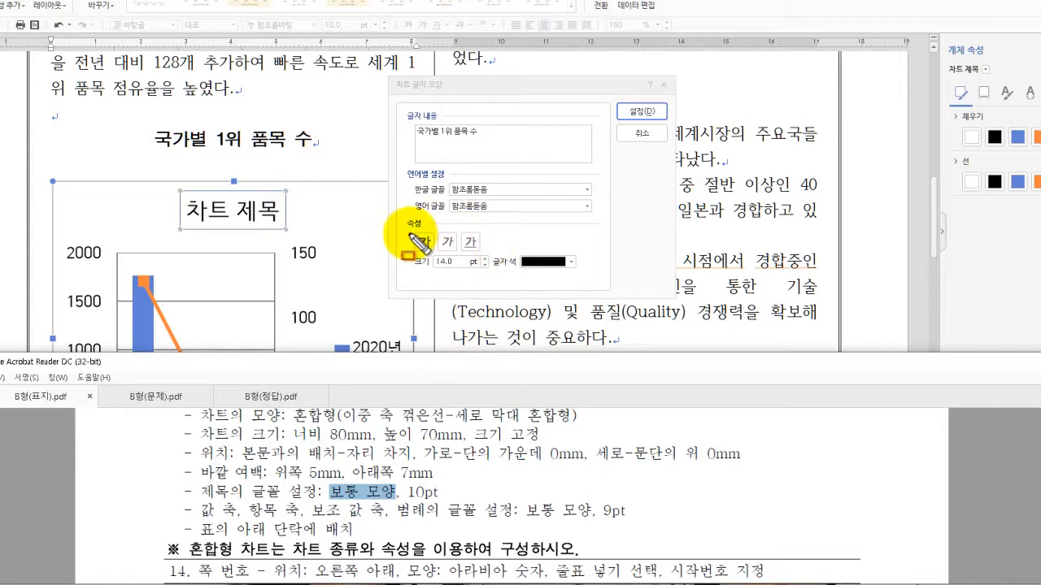
{"action": "left_click_drag", "start_coordinate": [409, 233], "coordinate": [489, 249]}
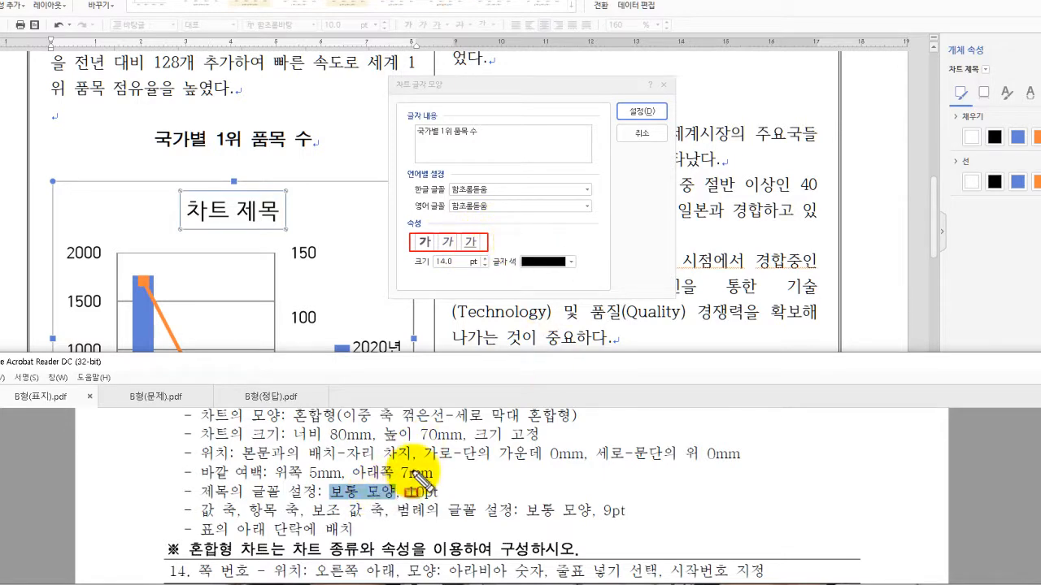
{"action": "key", "text": "Escape"}
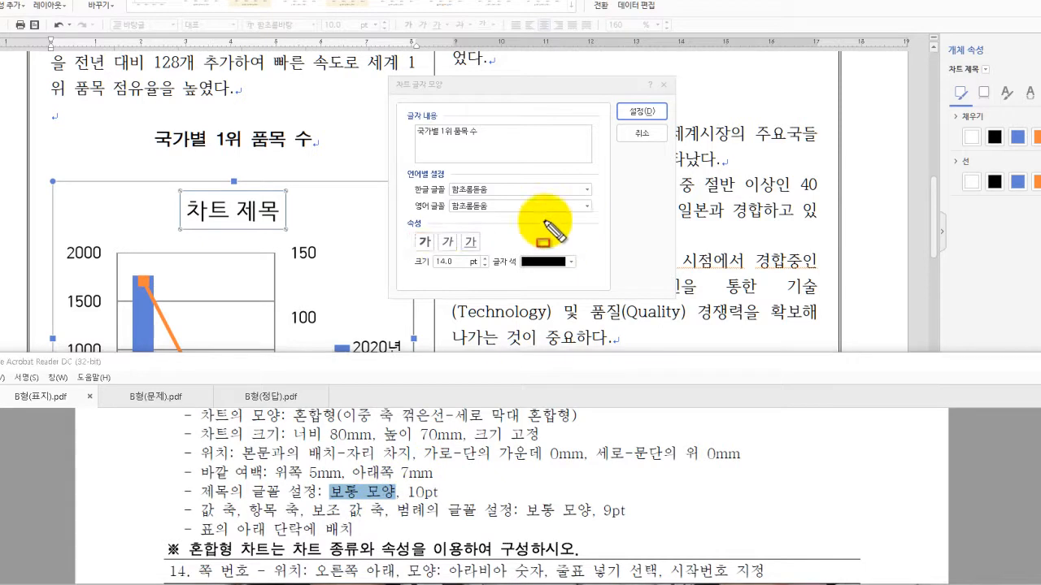
Apply plain style (보통 모양) and a 10 pt size to the chart title, as required in B형(표지).pdf.
{"action": "left_click", "coordinate": [425, 249]}
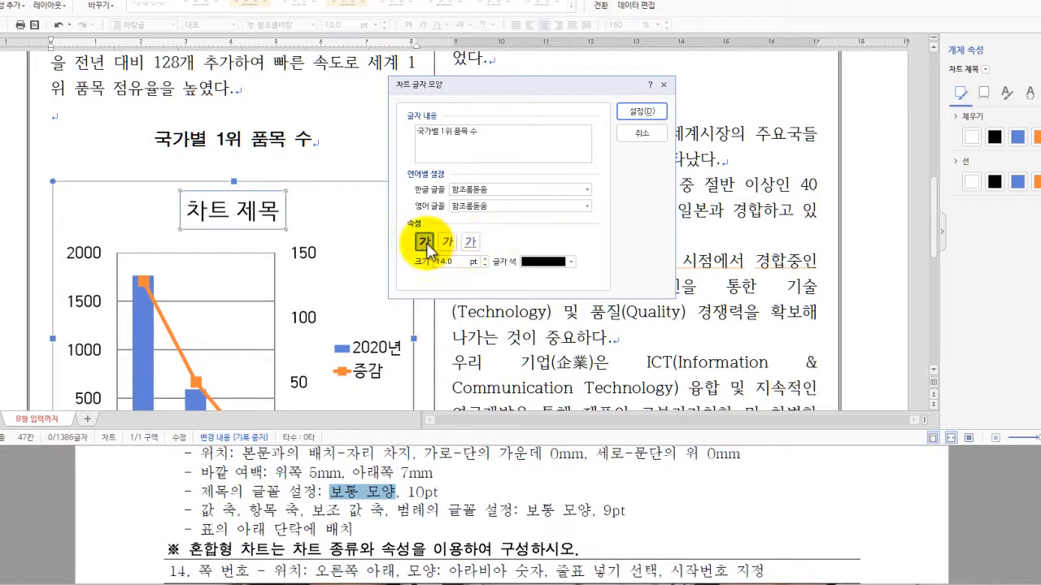
{"action": "left_click", "coordinate": [470, 244]}
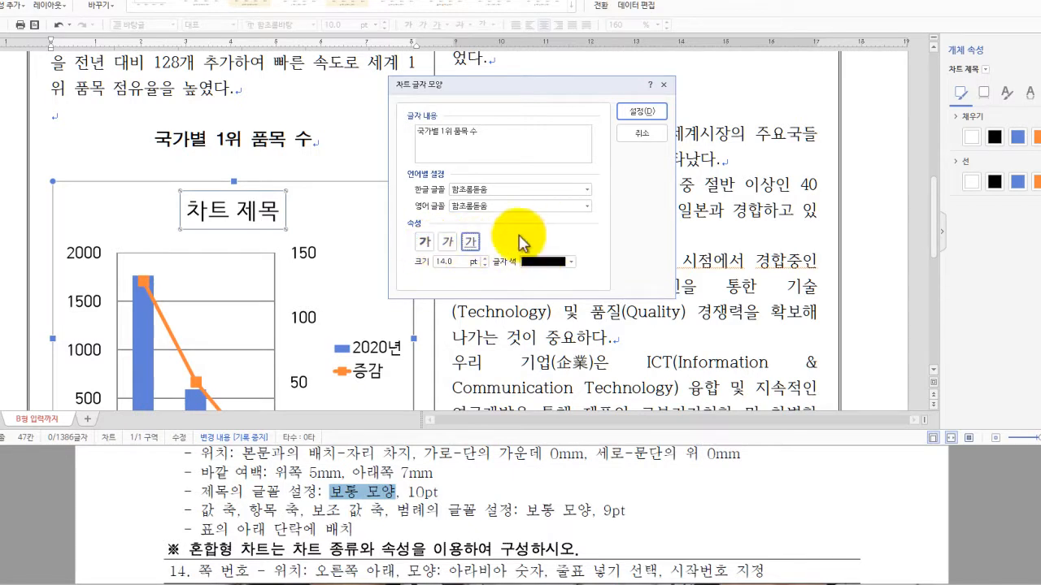
{"action": "left_click", "coordinate": [447, 244]}
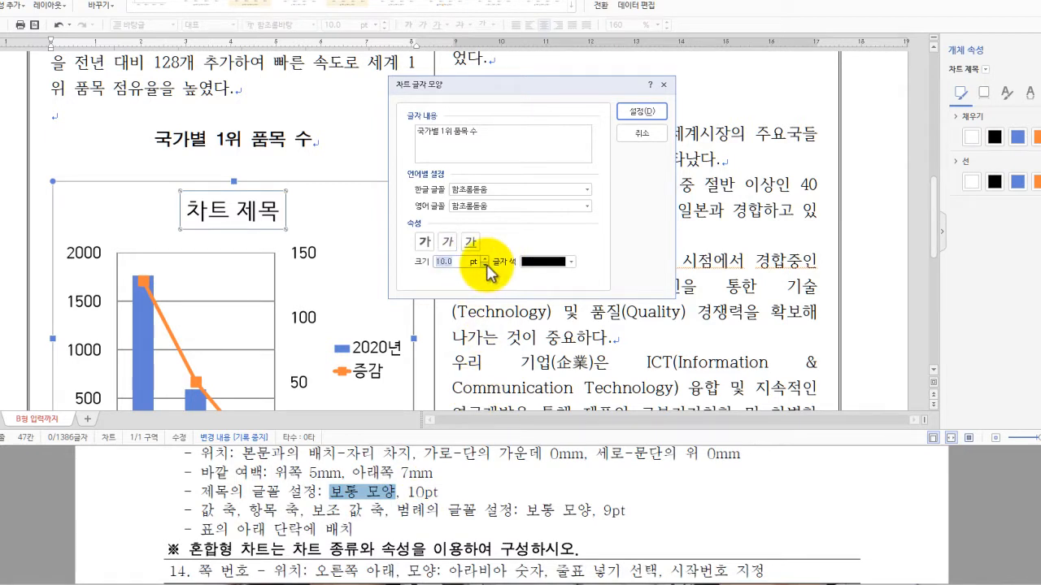
{"action": "left_click_drag", "start_coordinate": [251, 491], "coordinate": [307, 488]}
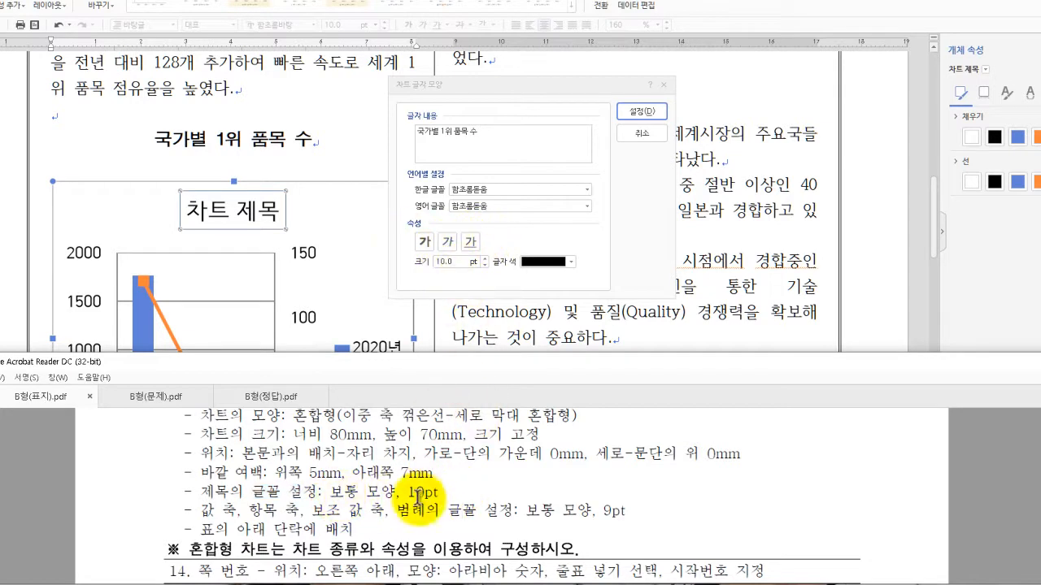
{"action": "left_click_drag", "start_coordinate": [413, 493], "coordinate": [439, 492]}
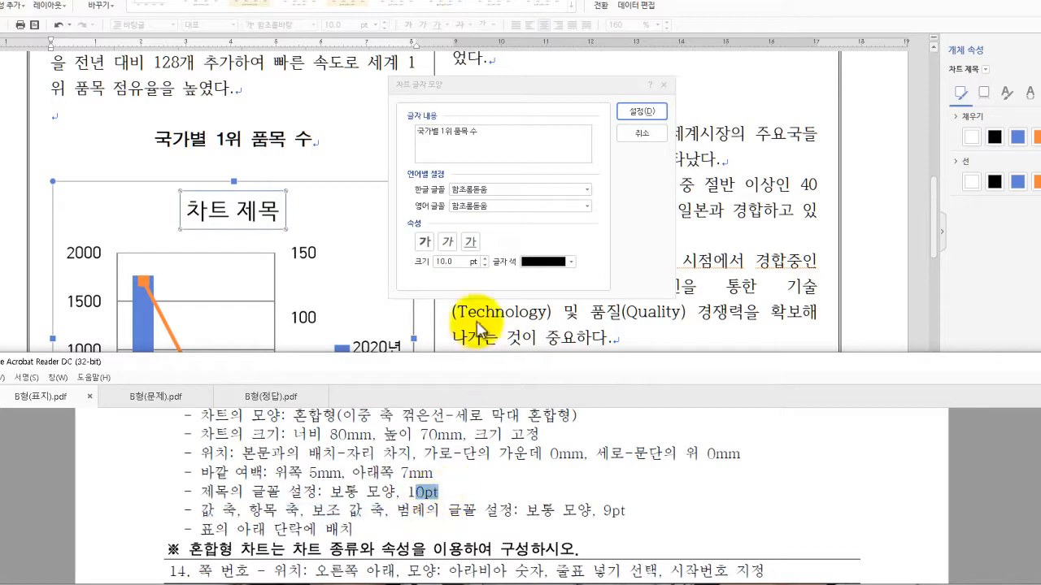
{"action": "left_click", "coordinate": [533, 233]}
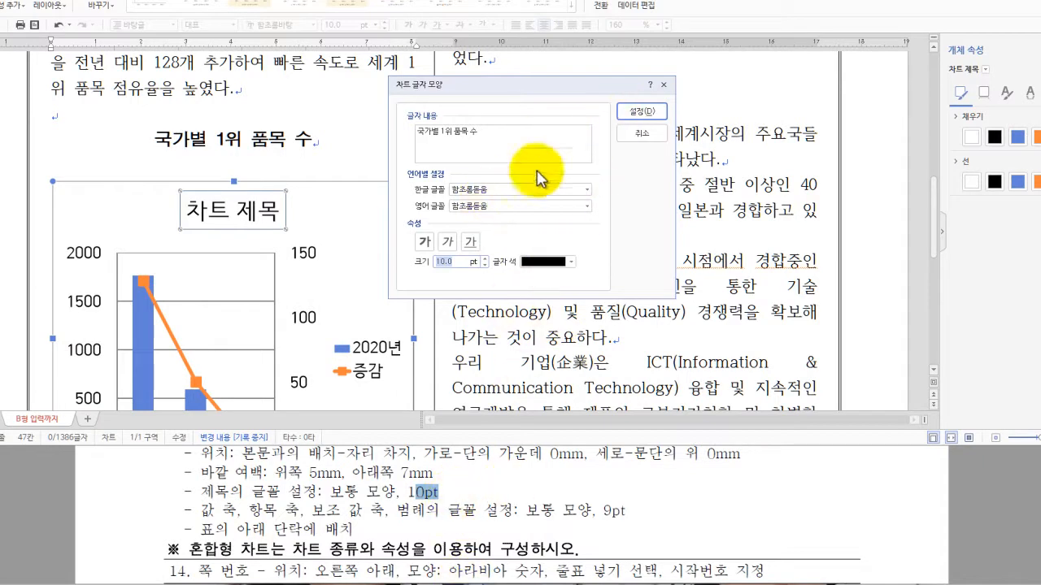
{"action": "left_click", "coordinate": [641, 111]}
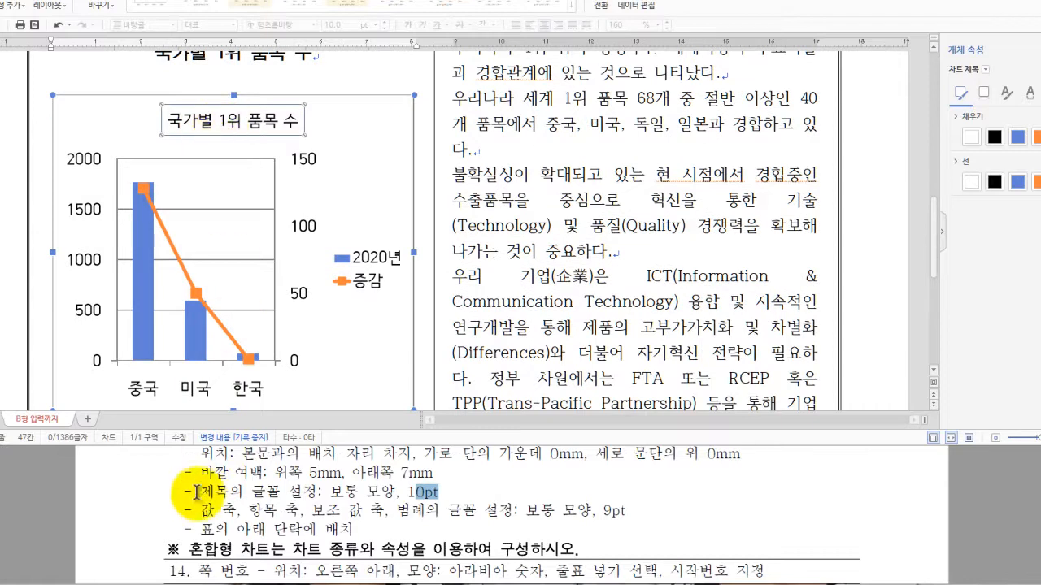
Match the axis and legend font requirements in B형(표지).pdf with the corresponding parts of the chart.
{"action": "left_click_drag", "start_coordinate": [200, 511], "coordinate": [240, 511]}
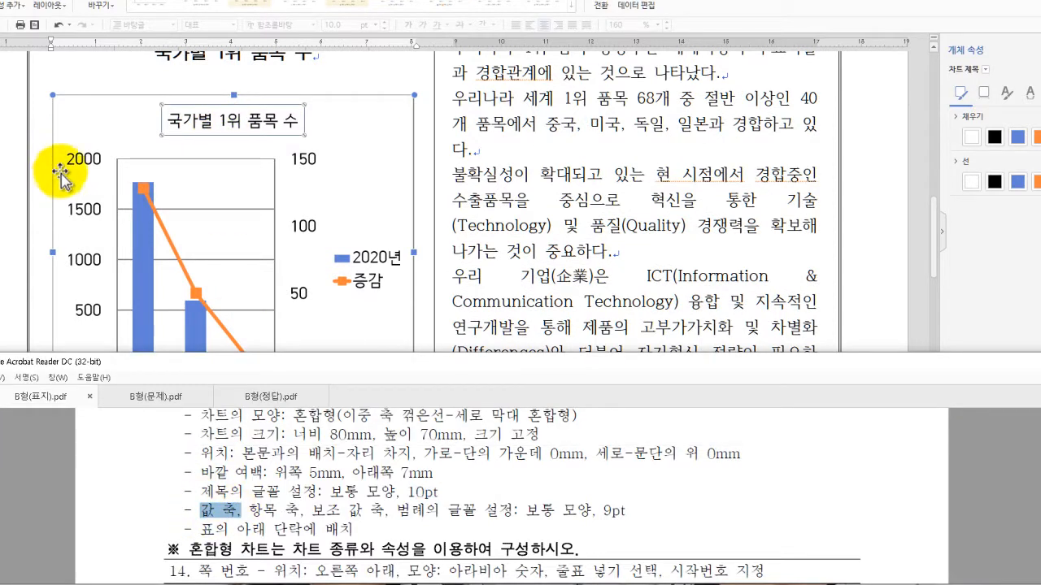
{"action": "left_click_drag", "start_coordinate": [62, 147], "coordinate": [111, 318]}
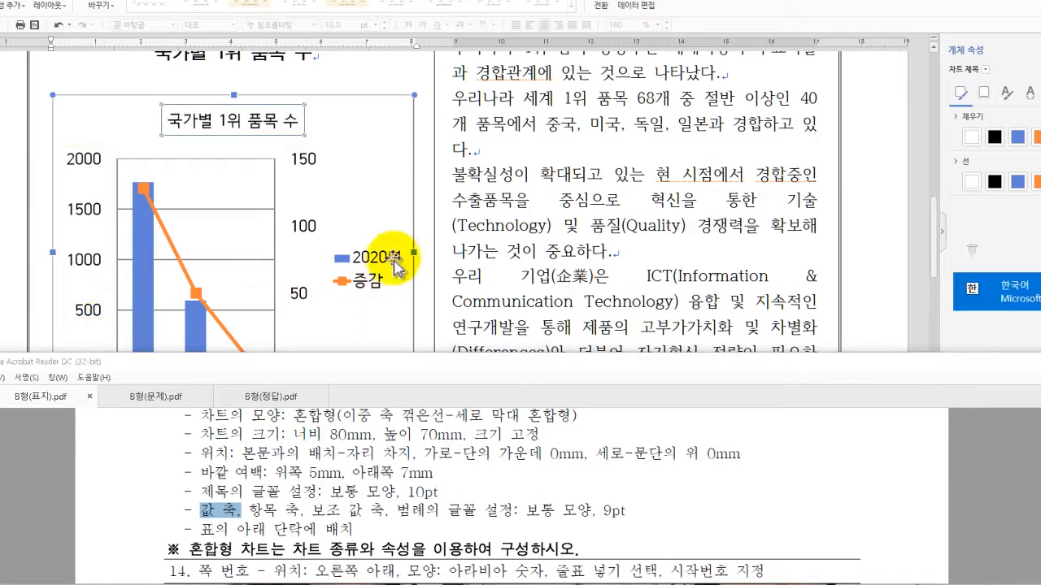
{"action": "scroll", "coordinate": [371, 274], "scroll_direction": "down", "scroll_amount": 3}
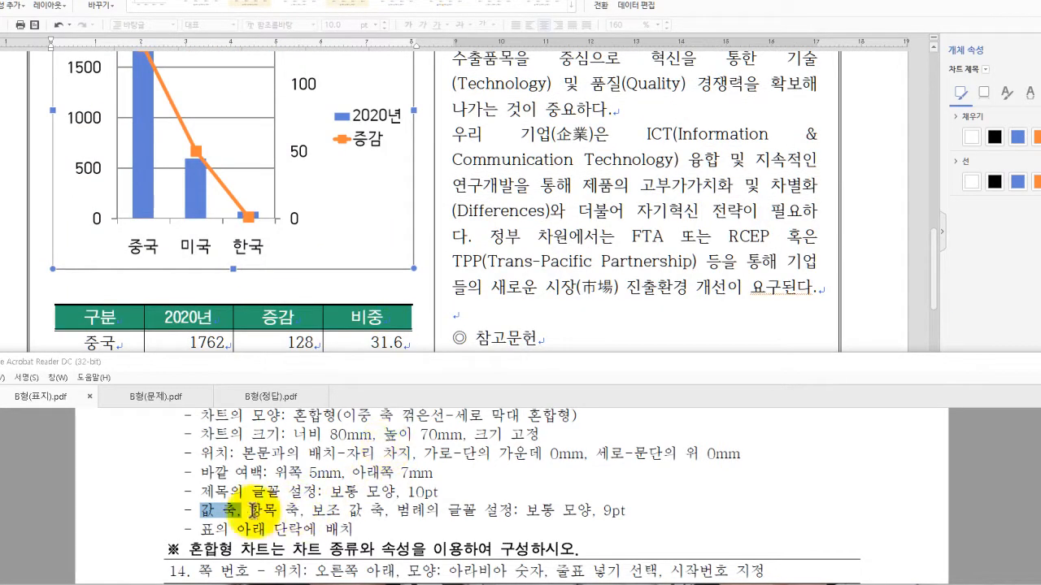
{"action": "left_click_drag", "start_coordinate": [122, 231], "coordinate": [266, 256]}
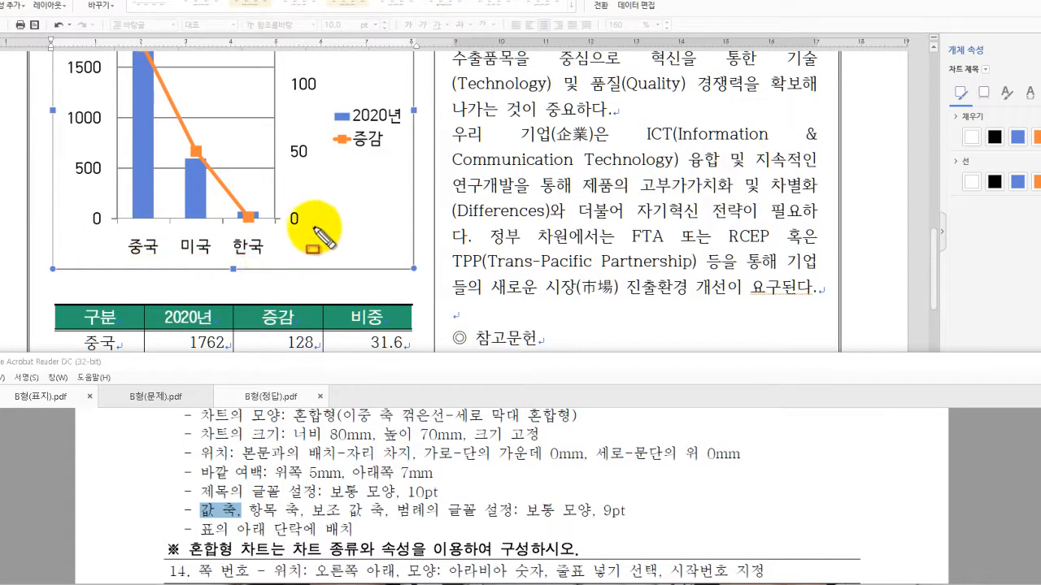
{"action": "scroll", "coordinate": [305, 213], "scroll_direction": "up", "scroll_amount": 3}
{"action": "left_click_drag", "start_coordinate": [290, 144], "coordinate": [316, 335]}
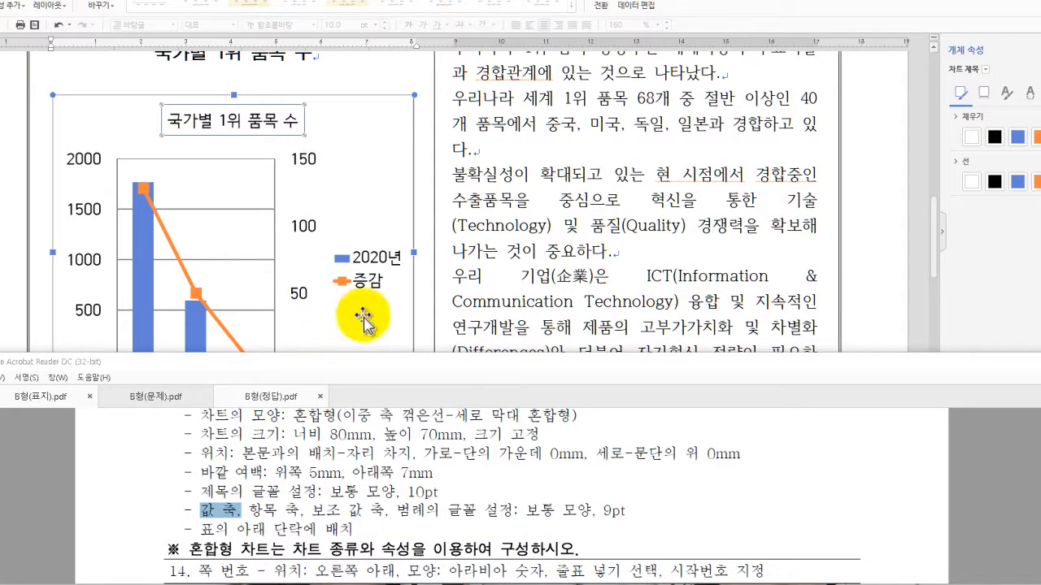
{"action": "left_click_drag", "start_coordinate": [323, 241], "coordinate": [410, 293]}
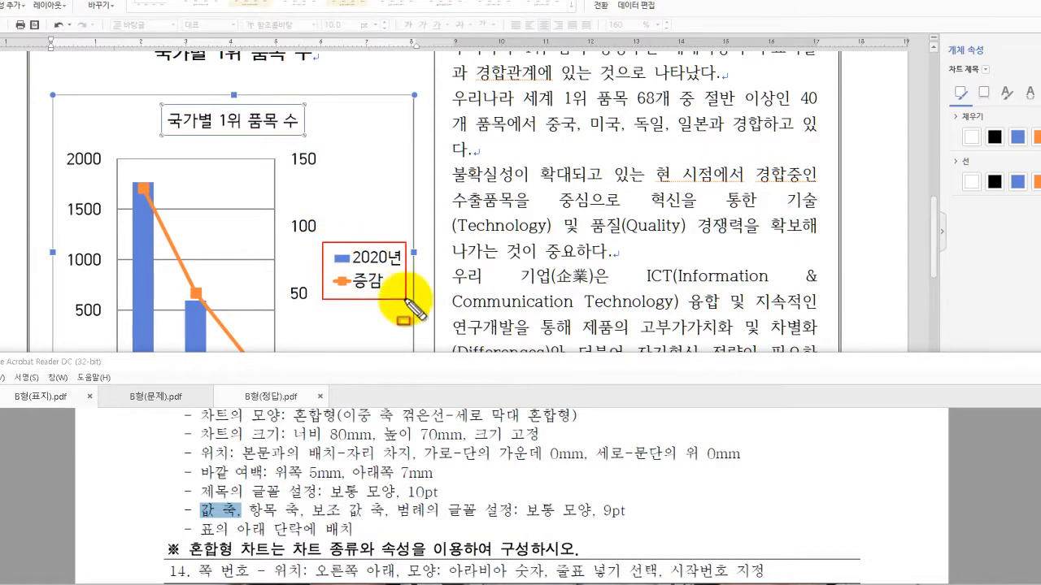
{"action": "scroll", "coordinate": [413, 300], "scroll_direction": "down", "scroll_amount": 1}
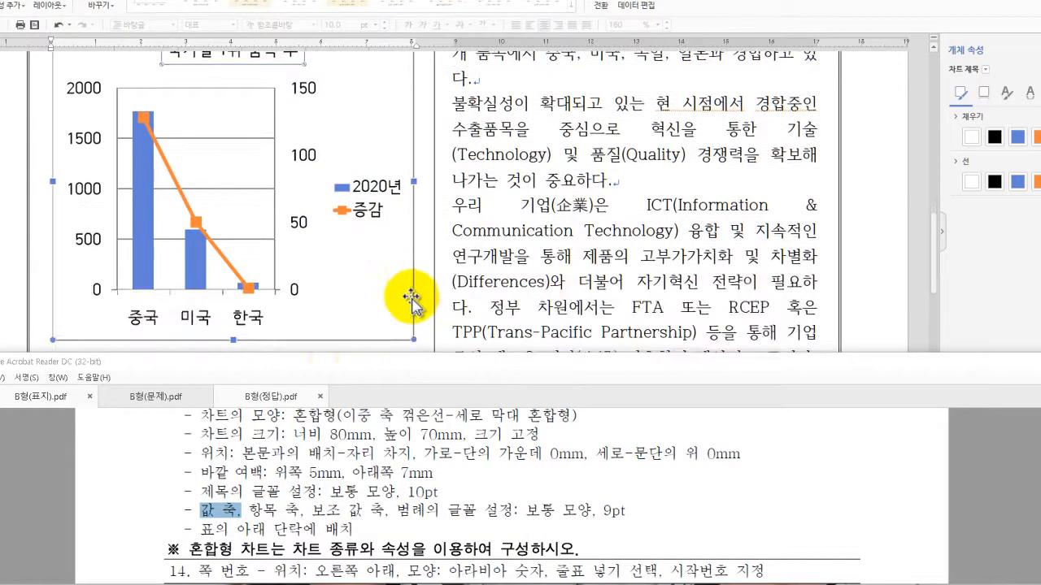
{"action": "left_click_drag", "start_coordinate": [525, 512], "coordinate": [591, 515]}
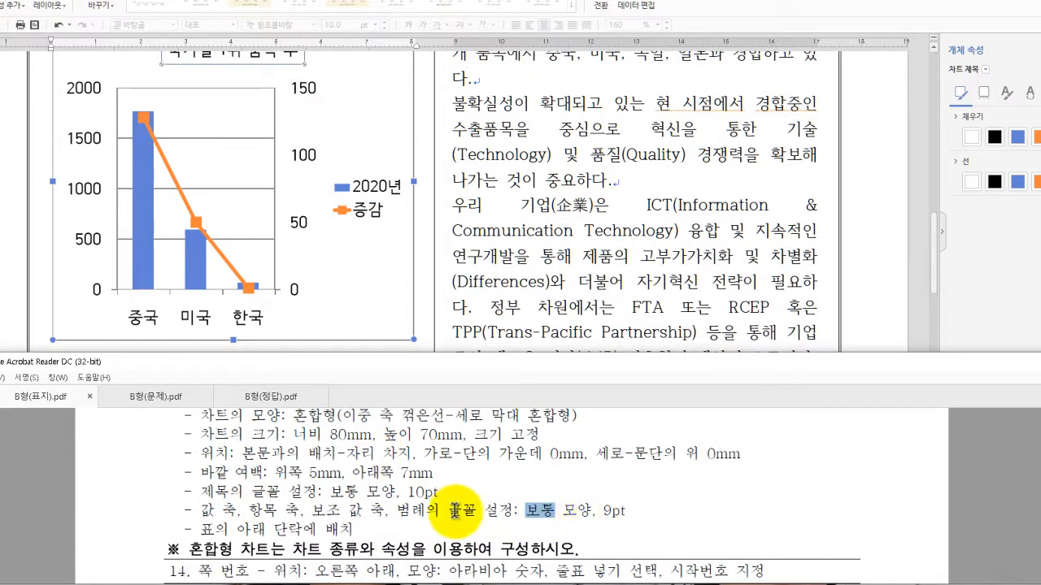
{"action": "left_click_drag", "start_coordinate": [522, 512], "coordinate": [608, 513]}
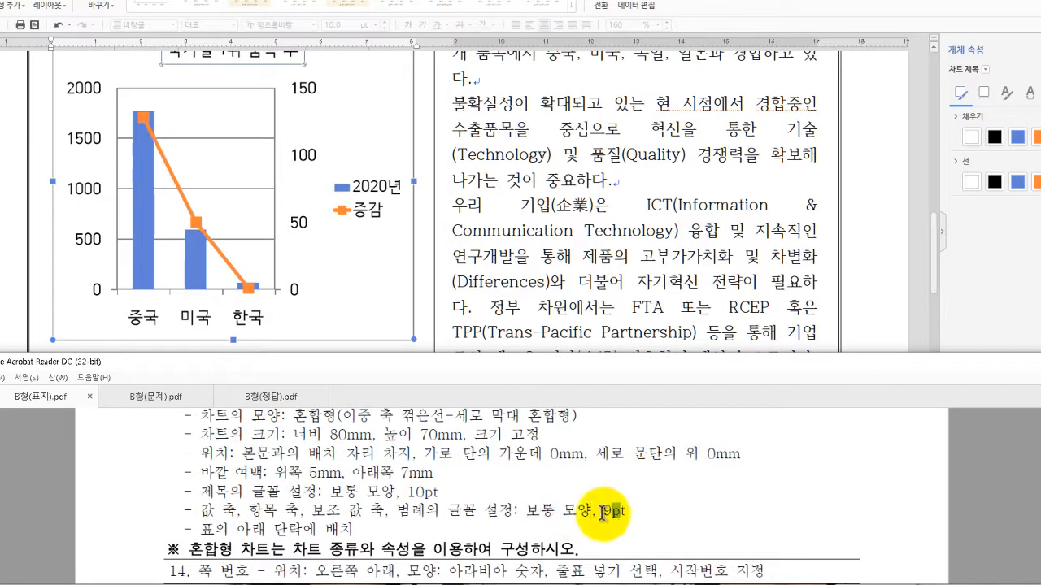
Set the font size of the chart's value axis (값 축) labels to 9 pt.
{"action": "left_click", "coordinate": [341, 303]}
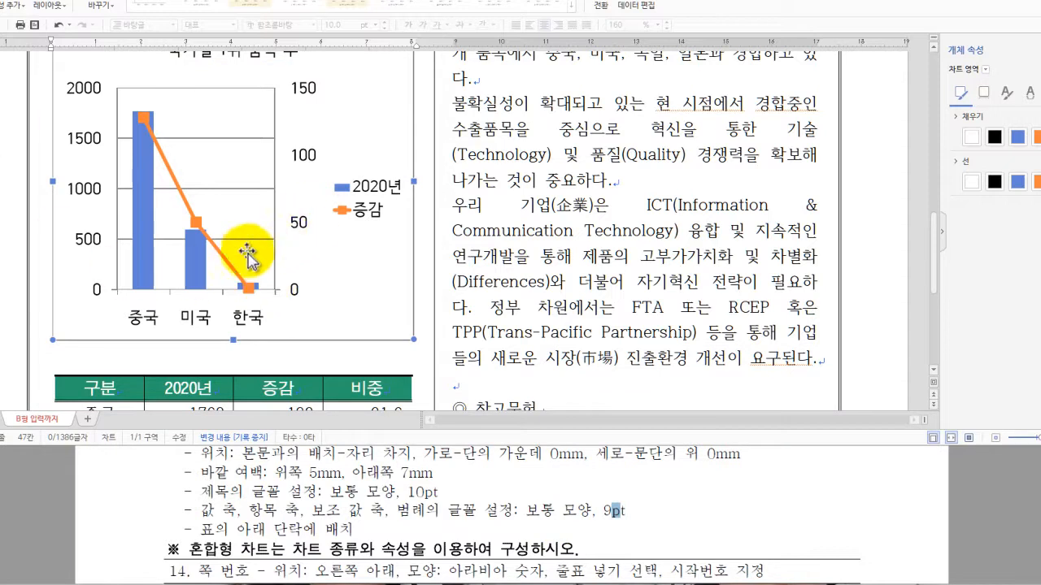
{"action": "right_click", "coordinate": [86, 145]}
{"action": "left_click", "coordinate": [126, 170]}
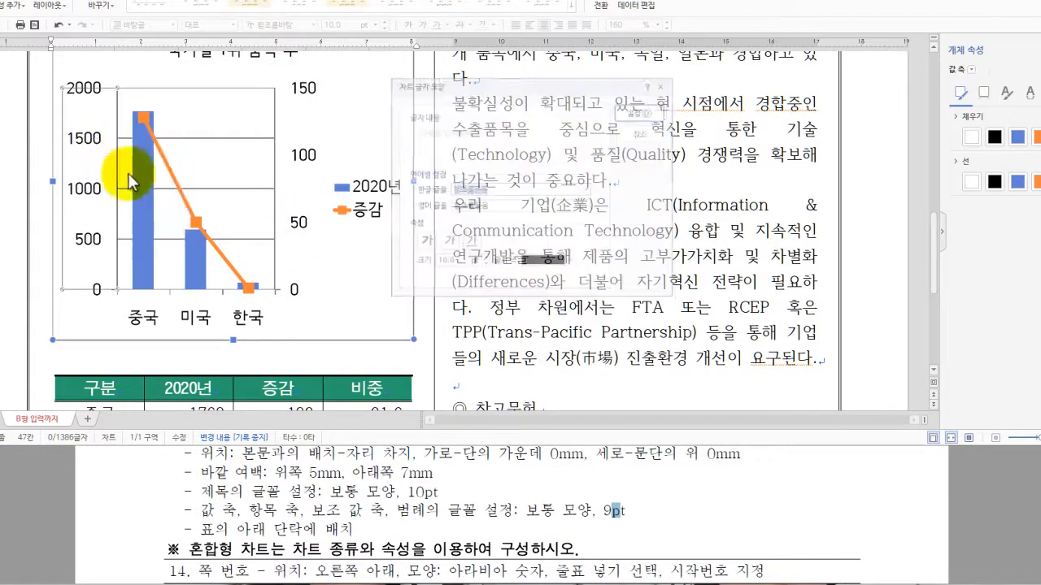
{"action": "left_click", "coordinate": [483, 266]}
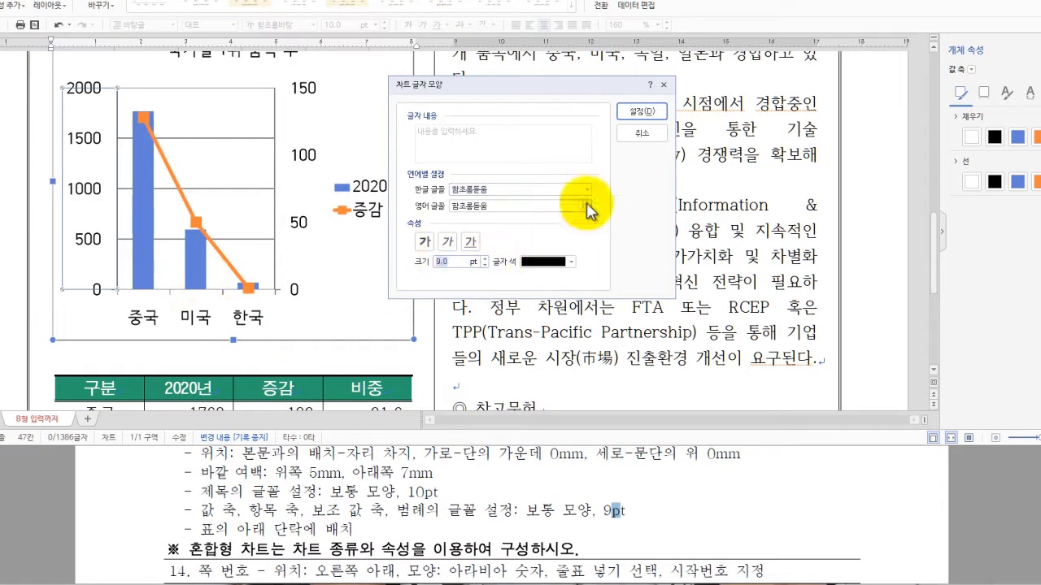
{"action": "left_click", "coordinate": [642, 111]}
Set the font size of the chart's category axis (항목 축) labels to 9 pt.
{"action": "left_click", "coordinate": [142, 344]}
{"action": "right_click", "coordinate": [143, 338]}
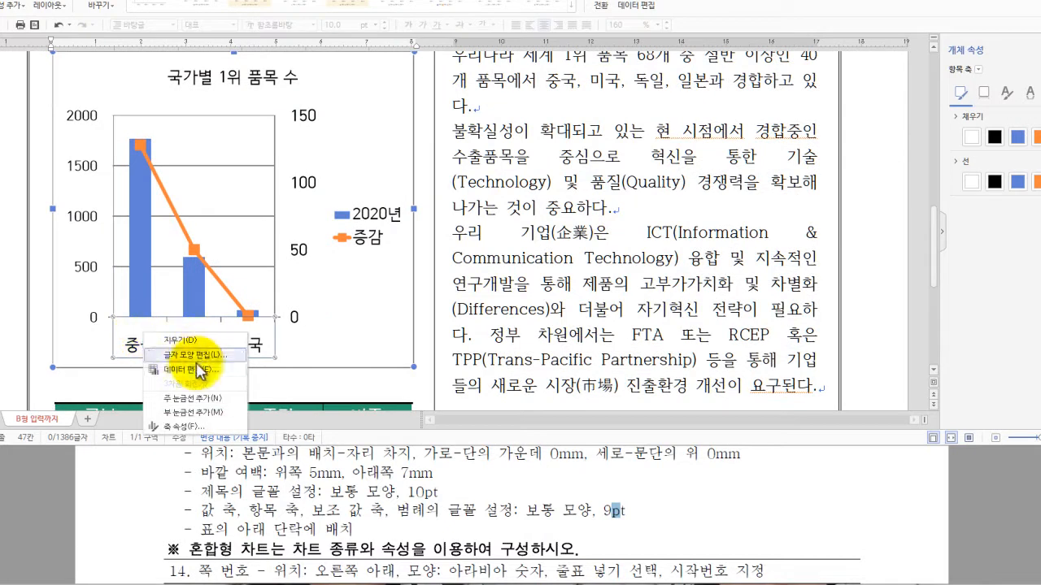
{"action": "left_click", "coordinate": [203, 418]}
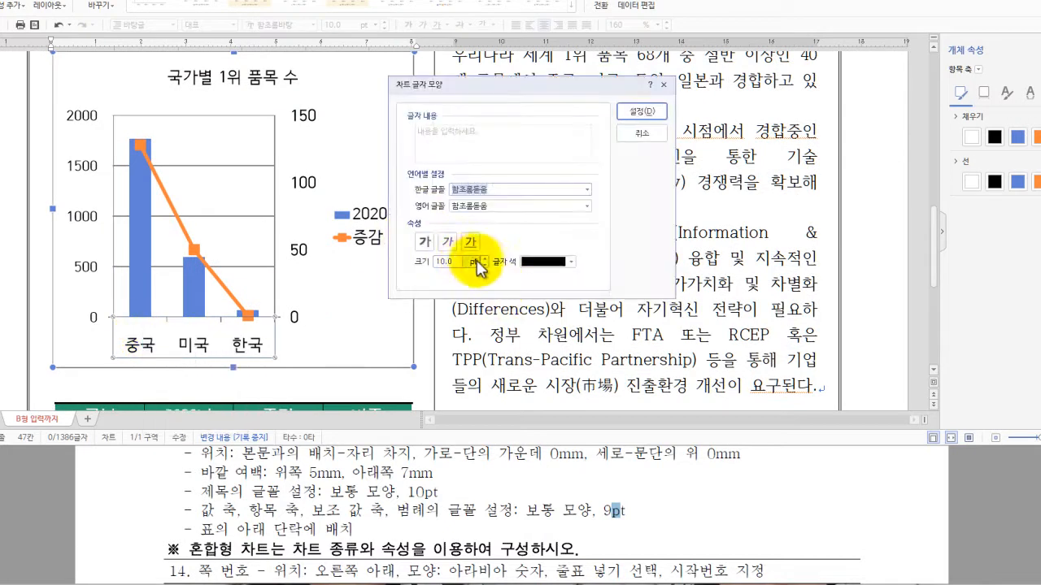
{"action": "left_click", "coordinate": [642, 111]}
Set the font size of the chart's secondary value axis (보조 값 축) labels to 9 pt.
{"action": "left_click", "coordinate": [300, 255]}
{"action": "right_click", "coordinate": [302, 259]}
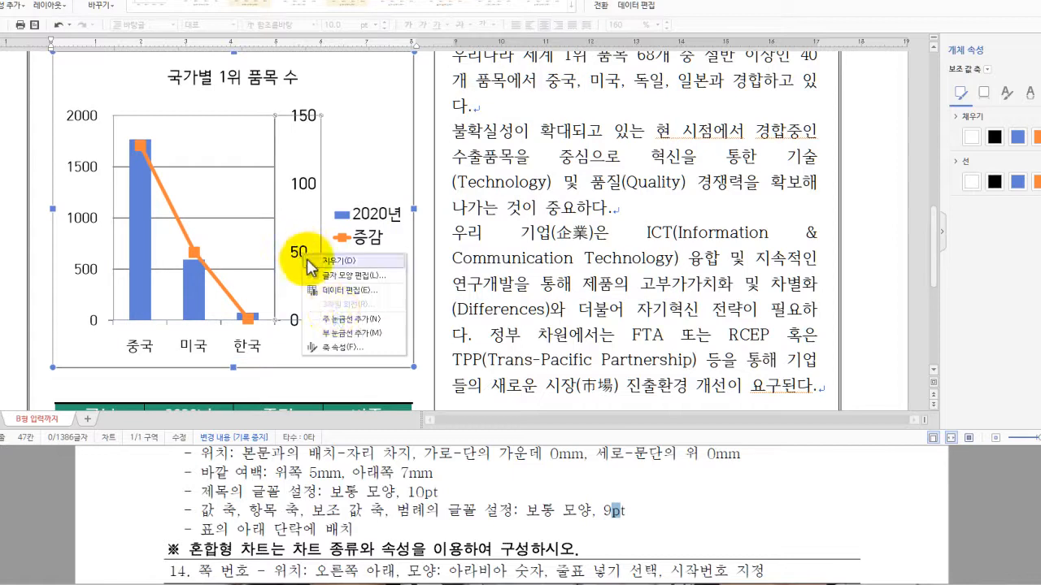
{"action": "left_click", "coordinate": [352, 285]}
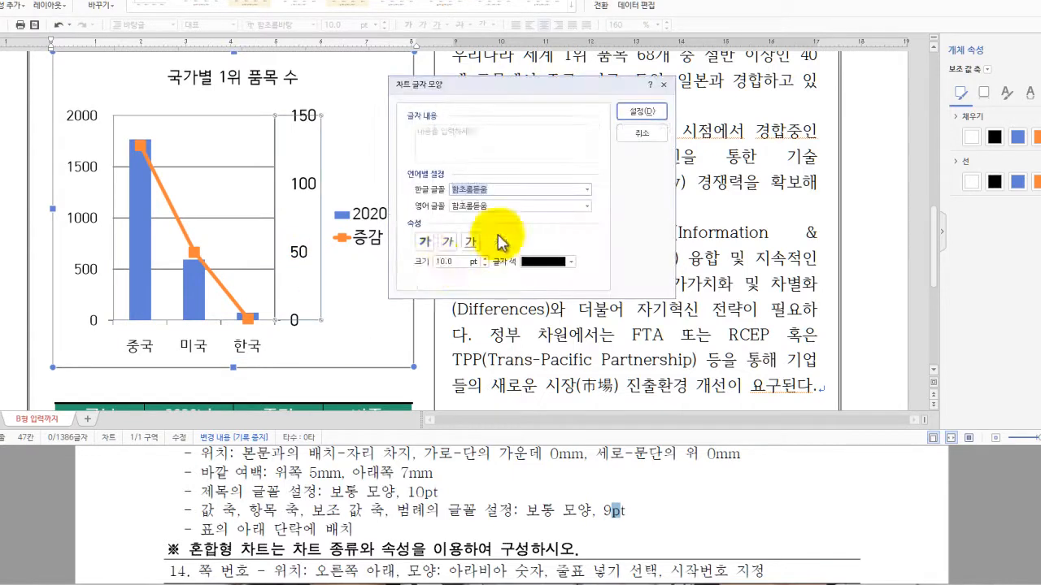
{"action": "left_click", "coordinate": [485, 266]}
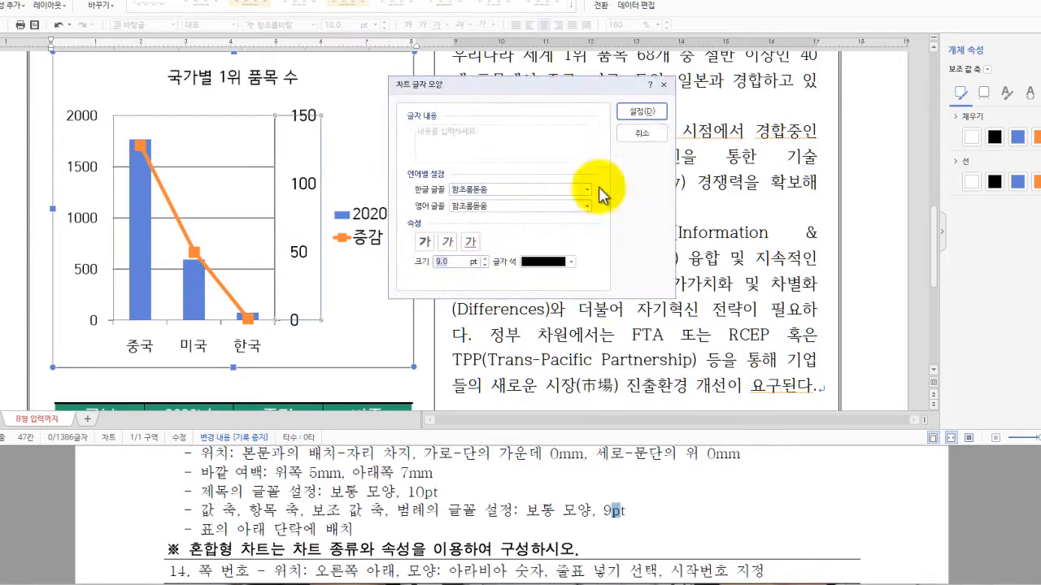
{"action": "left_click", "coordinate": [641, 112]}
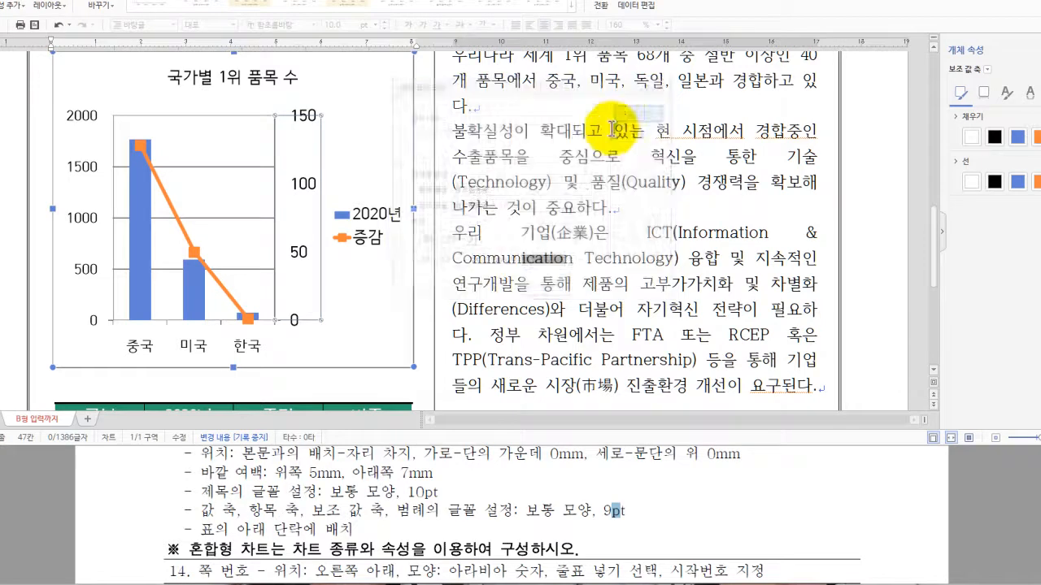
Set the font size of the chart legend (범례) to 9 pt.
{"action": "left_click", "coordinate": [374, 221]}
{"action": "right_click", "coordinate": [373, 215]}
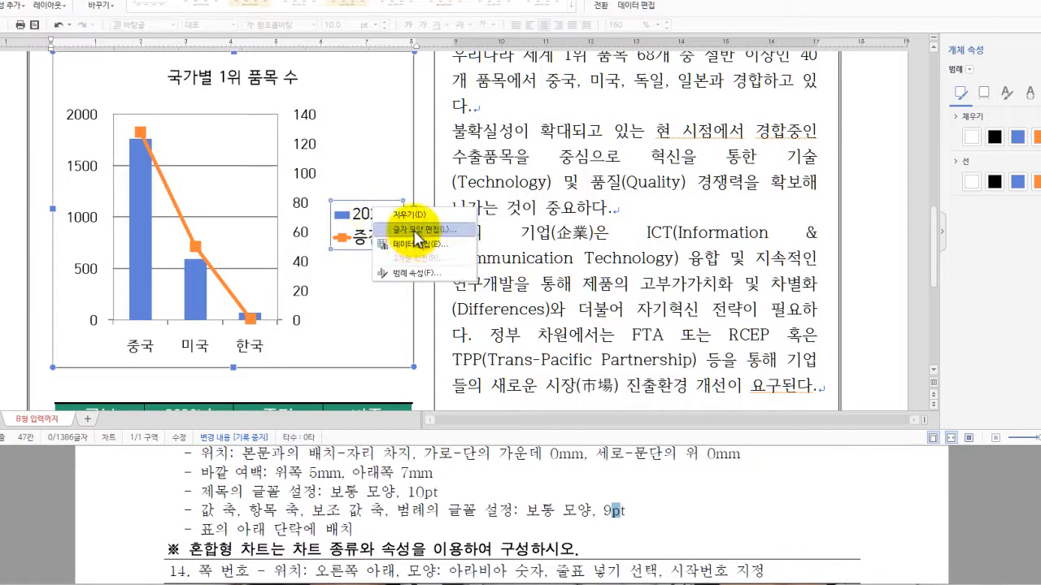
{"action": "left_click", "coordinate": [411, 230]}
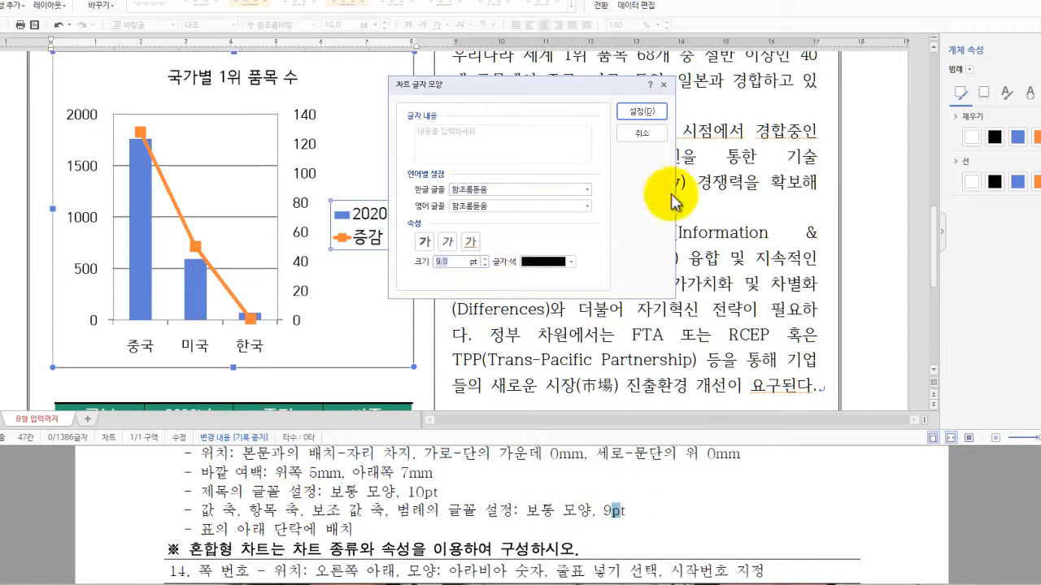
{"action": "left_click", "coordinate": [643, 112]}
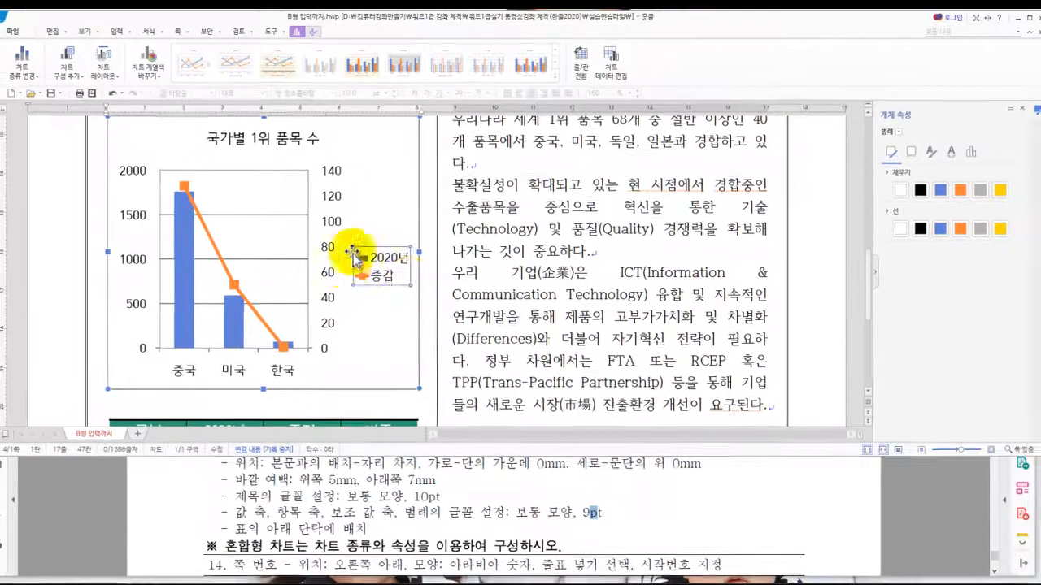
Check the legend placement in B형(문제).pdf and set the chart's legend position to 아래쪽.
{"action": "left_click", "coordinate": [163, 495]}
{"action": "scroll", "coordinate": [343, 441], "scroll_direction": "down", "scroll_amount": 8}
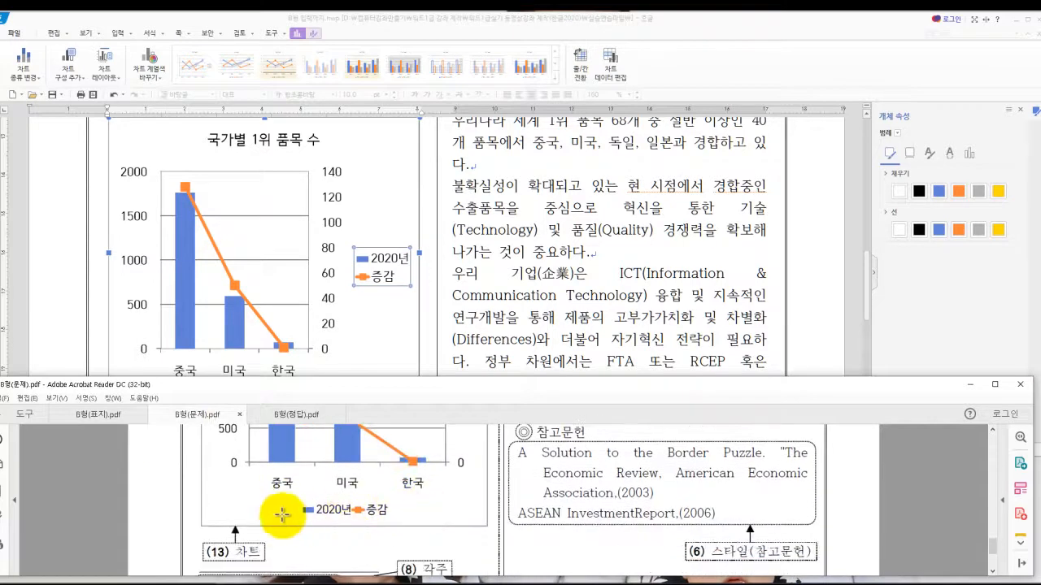
{"action": "left_click", "coordinate": [362, 329]}
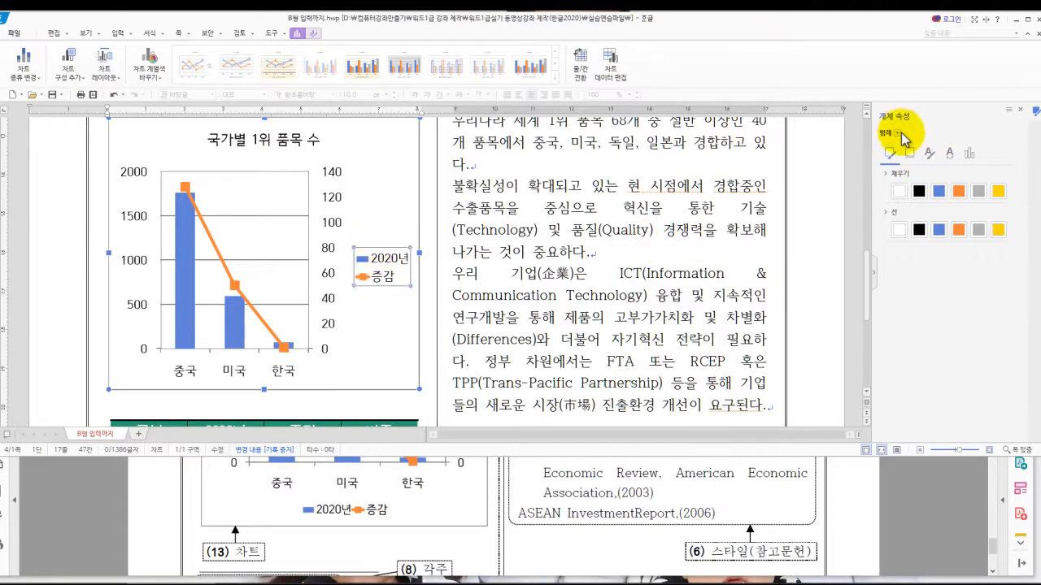
{"action": "left_click", "coordinate": [971, 157]}
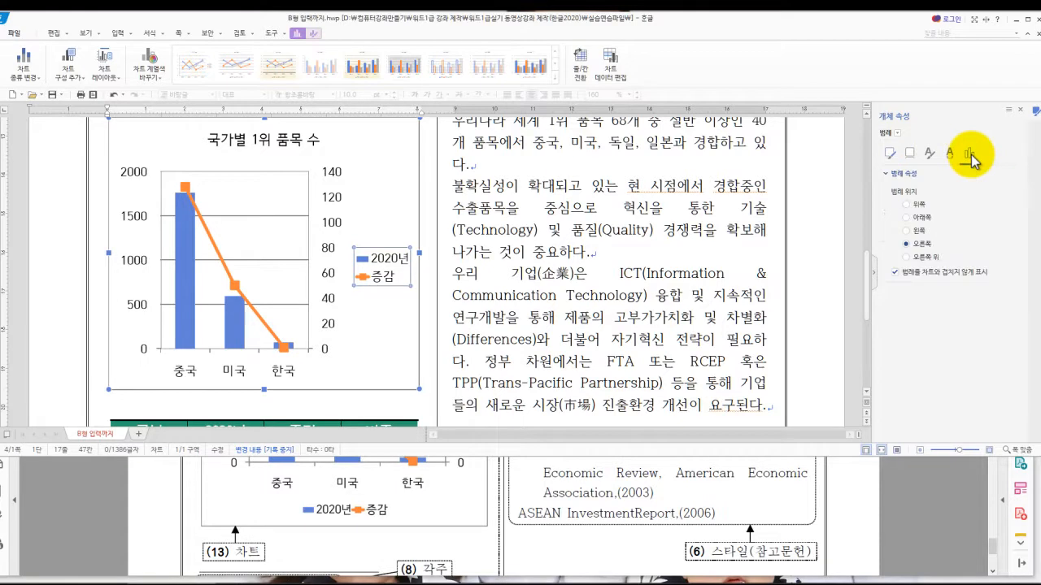
{"action": "left_click", "coordinate": [907, 218]}
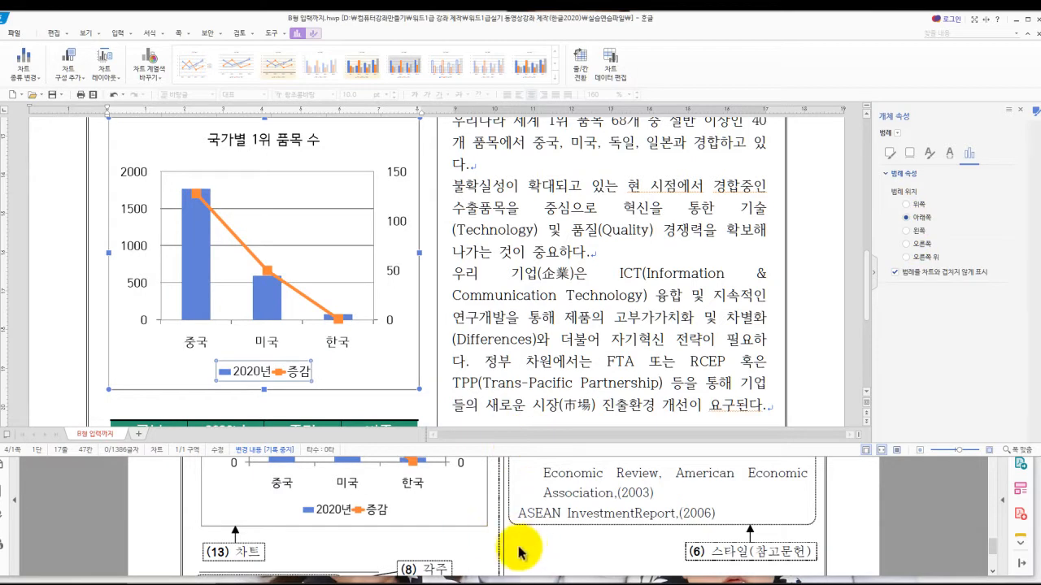
Compare the finished chart's axes, series and legend with the chart in B형(문제).pdf.
{"action": "left_click", "coordinate": [481, 553]}
{"action": "scroll", "coordinate": [462, 536], "scroll_direction": "up", "scroll_amount": 3}
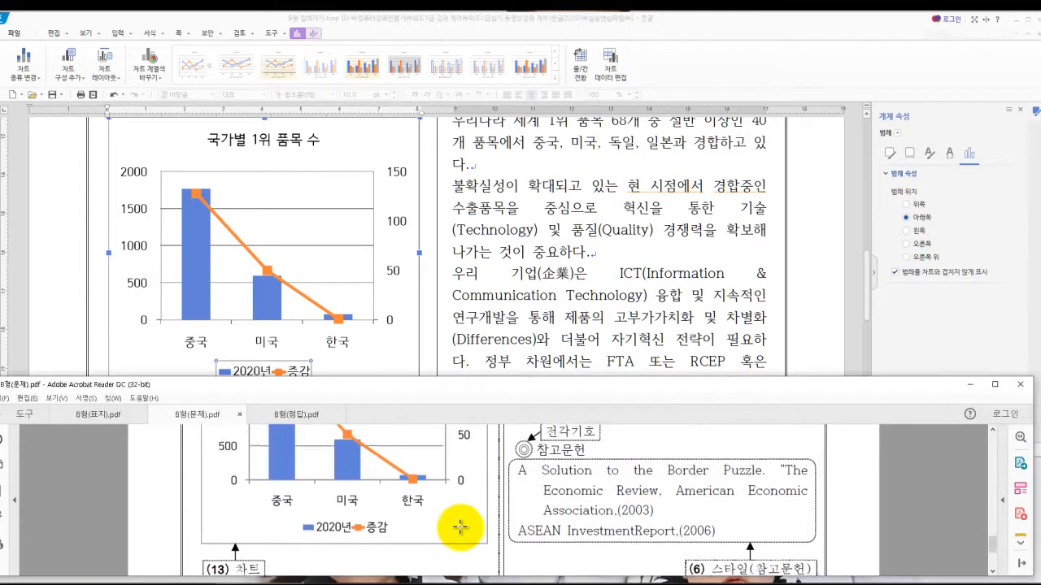
{"action": "scroll", "coordinate": [460, 527], "scroll_direction": "up", "scroll_amount": 2}
{"action": "scroll", "coordinate": [458, 528], "scroll_direction": "down", "scroll_amount": 1}
{"action": "scroll", "coordinate": [460, 530], "scroll_direction": "up", "scroll_amount": 1}
{"action": "scroll", "coordinate": [460, 533], "scroll_direction": "down", "scroll_amount": 2}
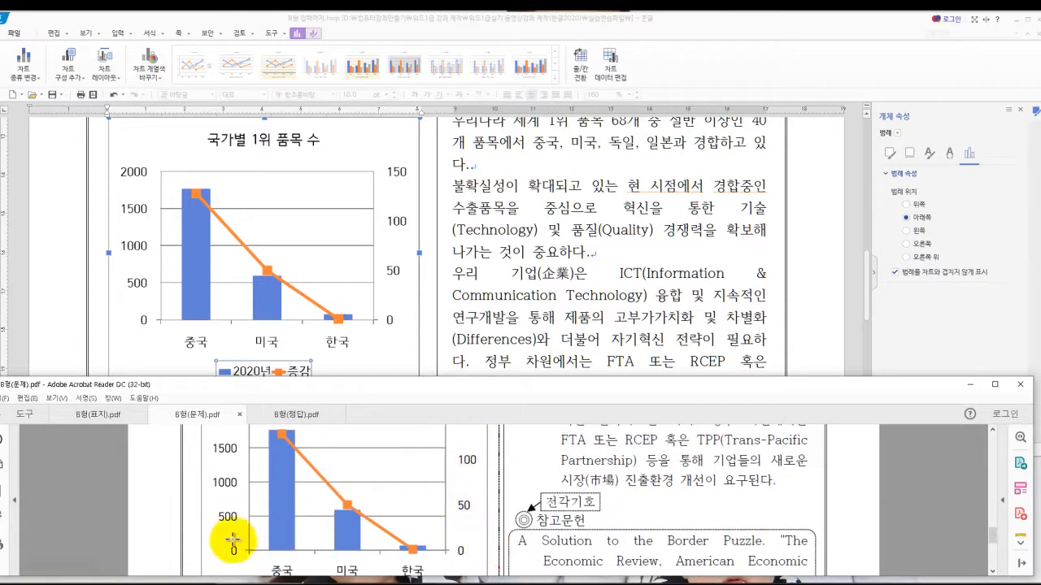
{"action": "scroll", "coordinate": [220, 472], "scroll_direction": "up", "scroll_amount": 1}
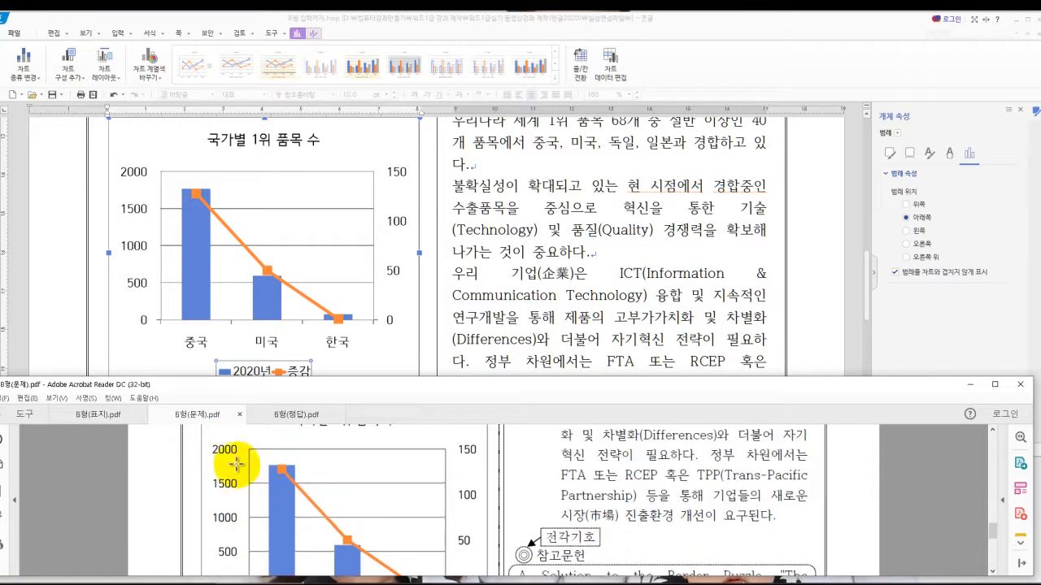
Fix the chart's value axis (값 축) at a minimum of 0, a maximum of 2000 and a major unit of 500.
{"action": "scroll", "coordinate": [388, 475], "scroll_direction": "down", "scroll_amount": 1}
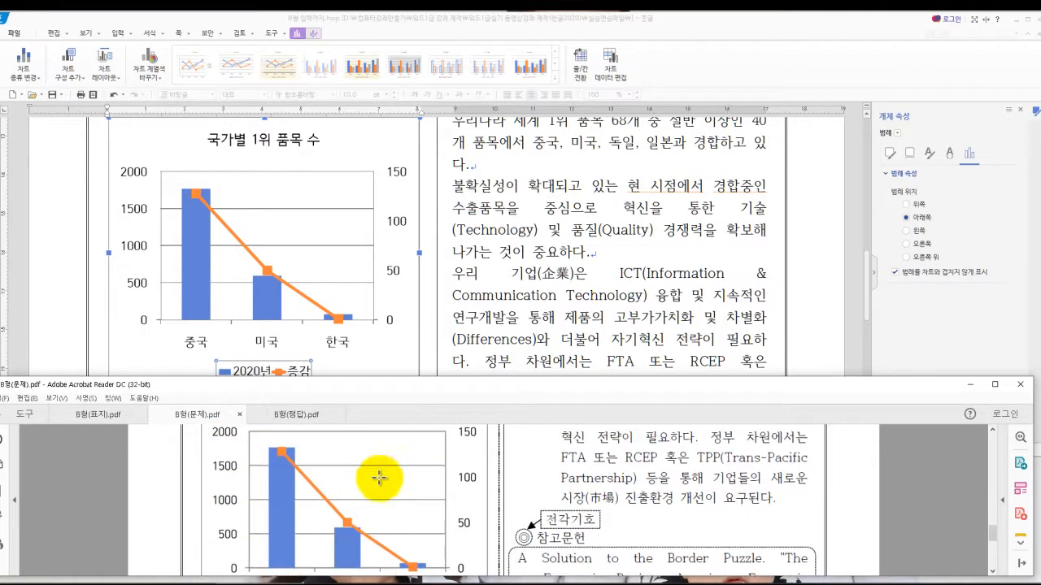
{"action": "scroll", "coordinate": [379, 478], "scroll_direction": "down", "scroll_amount": 1}
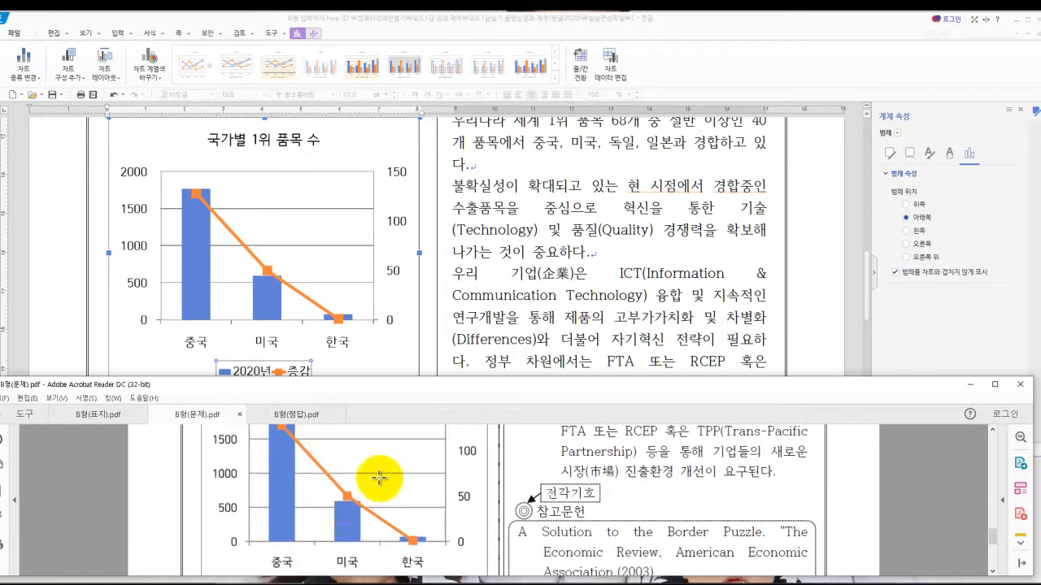
{"action": "left_click", "coordinate": [421, 324]}
{"action": "scroll", "coordinate": [248, 278], "scroll_direction": "up", "scroll_amount": 2}
{"action": "scroll", "coordinate": [237, 295], "scroll_direction": "down", "scroll_amount": 1}
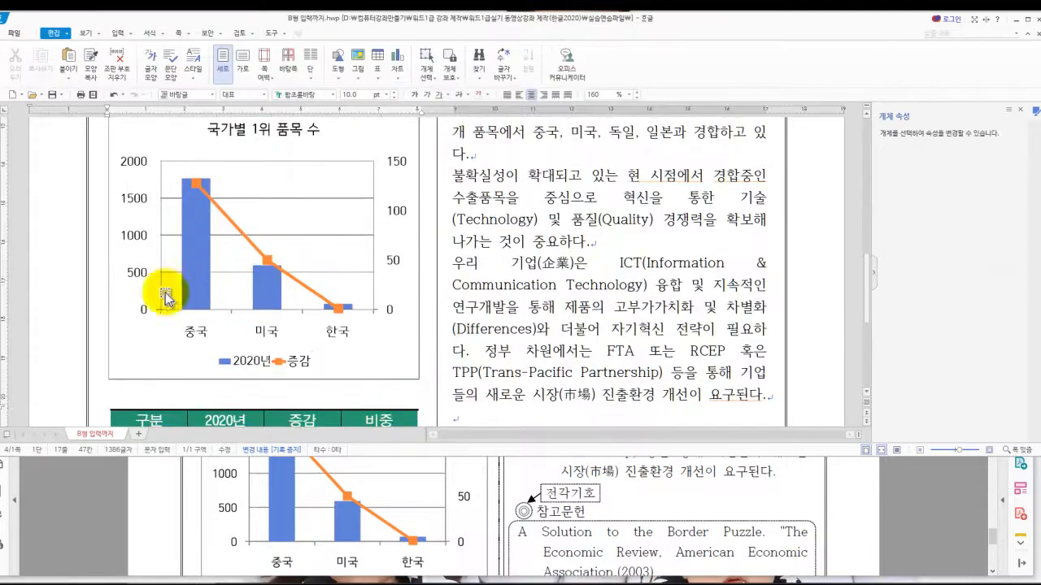
{"action": "left_click", "coordinate": [134, 232]}
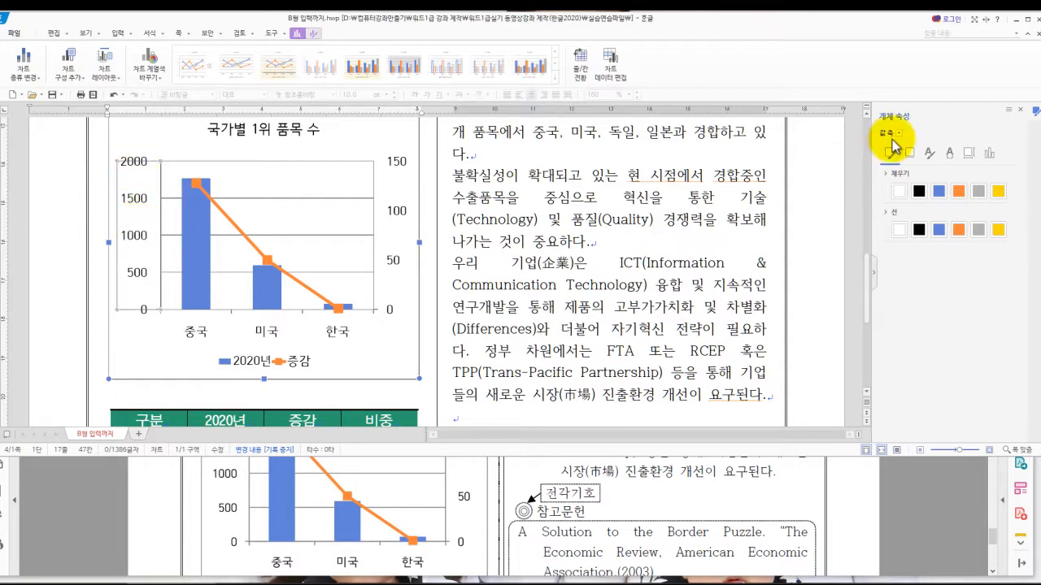
{"action": "left_click", "coordinate": [990, 154]}
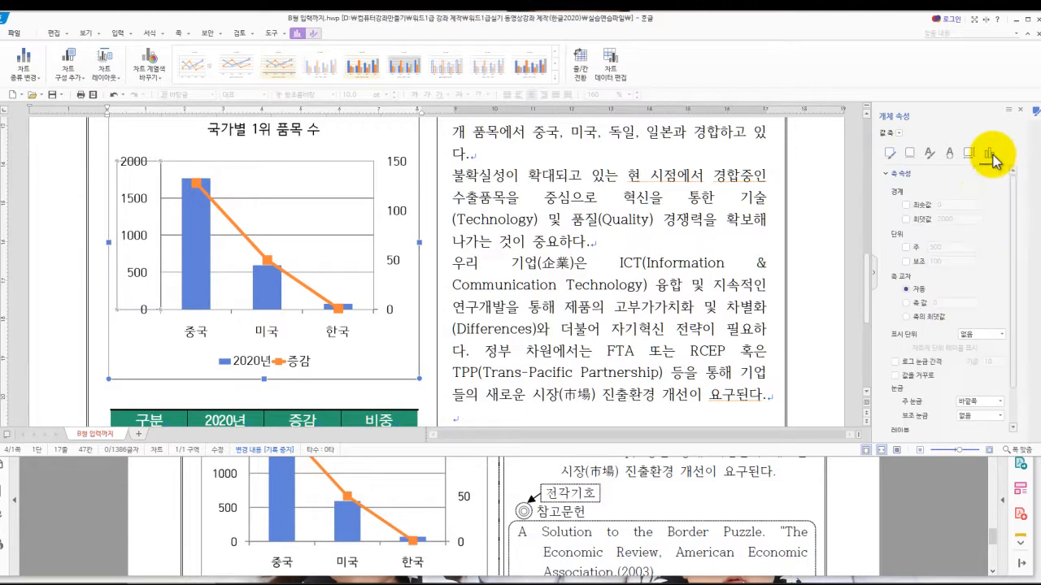
{"action": "left_click", "coordinate": [905, 206]}
{"action": "left_click", "coordinate": [906, 220]}
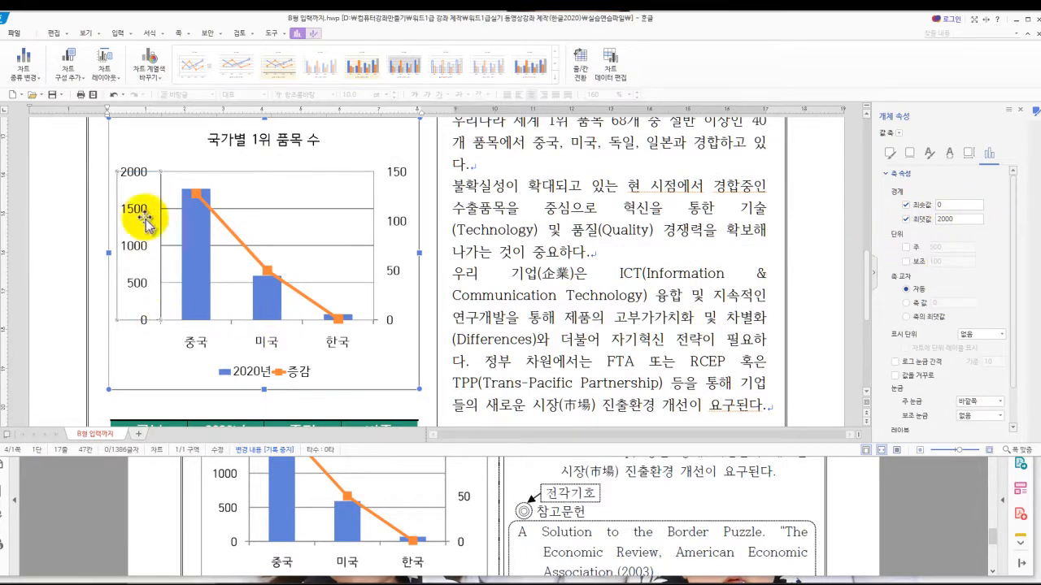
{"action": "left_click", "coordinate": [906, 247]}
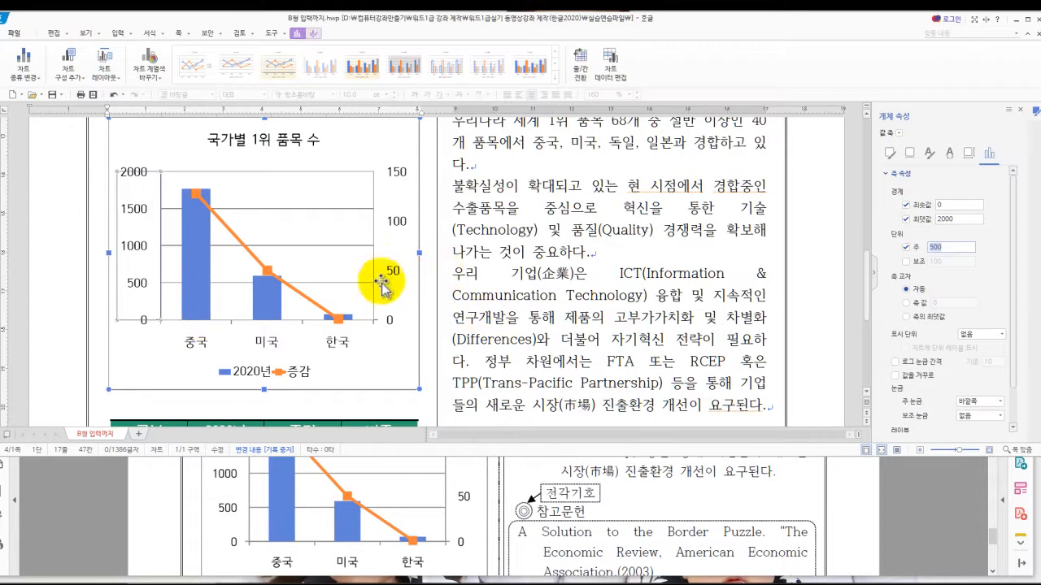
Return the value axis minimum, maximum and major unit to automatic and deselect the chart.
{"action": "left_click", "coordinate": [907, 204]}
{"action": "left_click", "coordinate": [907, 219]}
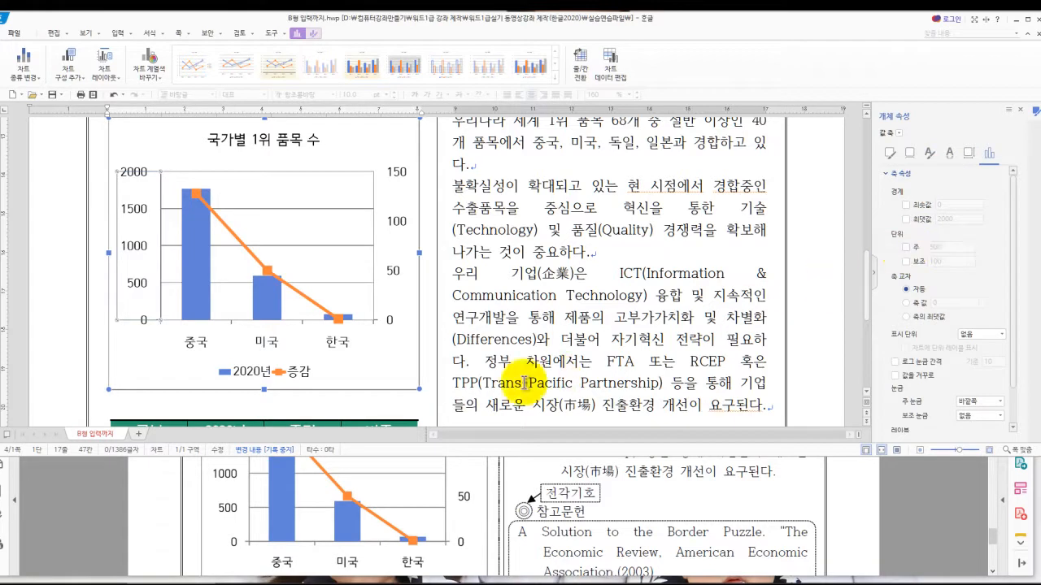
{"action": "left_click", "coordinate": [386, 400]}
Check the chart's title, both value axis scales and legend against the chart in B형(문제).pdf.
{"action": "scroll", "coordinate": [366, 426], "scroll_direction": "up", "scroll_amount": 3}
{"action": "scroll", "coordinate": [364, 426], "scroll_direction": "up", "scroll_amount": 3}
{"action": "scroll", "coordinate": [360, 429], "scroll_direction": "down", "scroll_amount": 3}
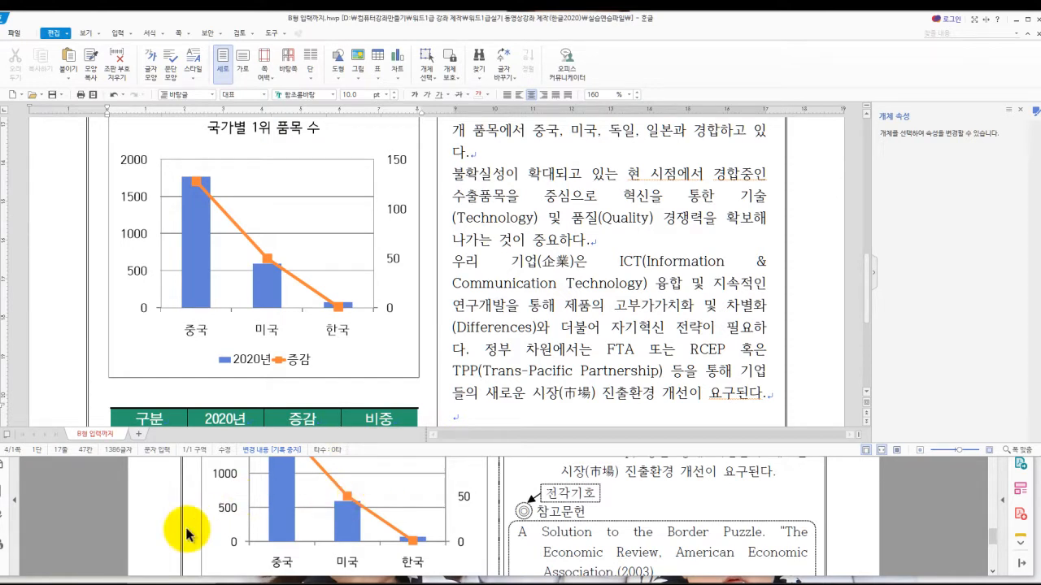
{"action": "left_click", "coordinate": [186, 533]}
{"action": "scroll", "coordinate": [382, 517], "scroll_direction": "up", "scroll_amount": 2}
{"action": "scroll", "coordinate": [389, 516], "scroll_direction": "up", "scroll_amount": 1}
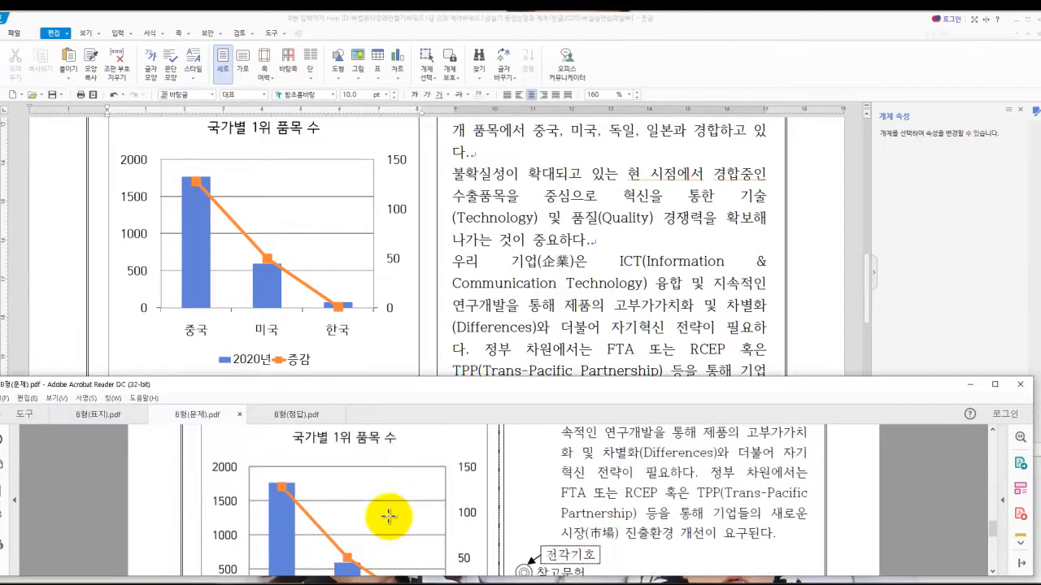
{"action": "scroll", "coordinate": [389, 516], "scroll_direction": "down", "scroll_amount": 5}
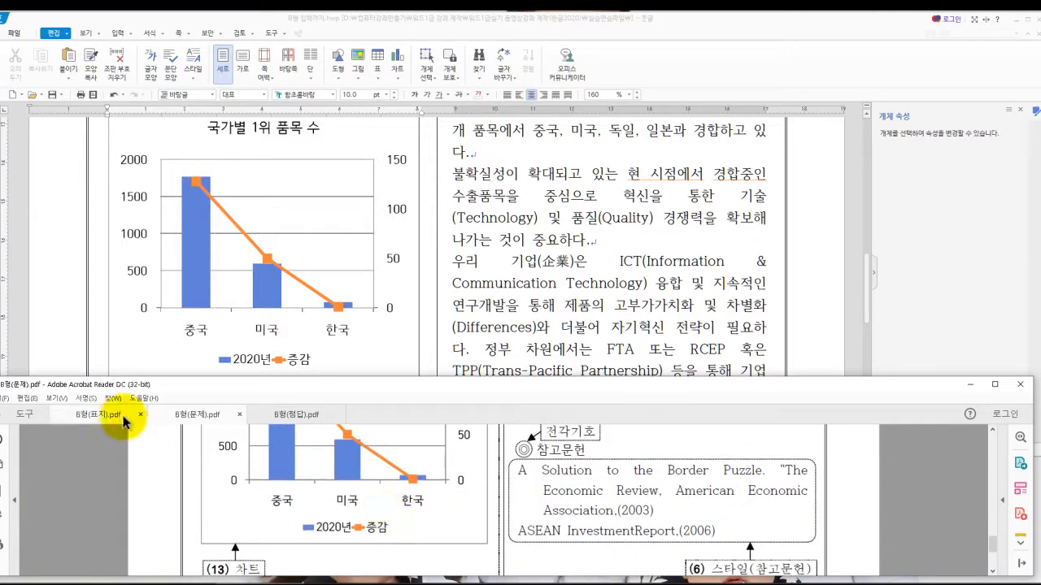
Check the chart's position relative to the table against the placement instruction 표의 아래 단락에 배치 in B형(표지).pdf.
{"action": "left_click", "coordinate": [86, 415]}
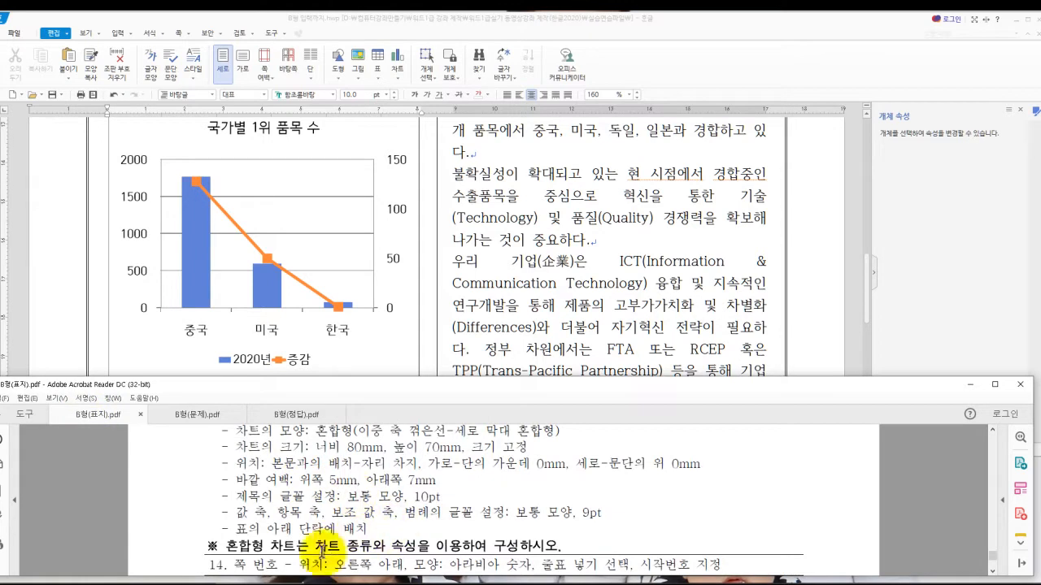
{"action": "left_click_drag", "start_coordinate": [235, 529], "coordinate": [348, 529]}
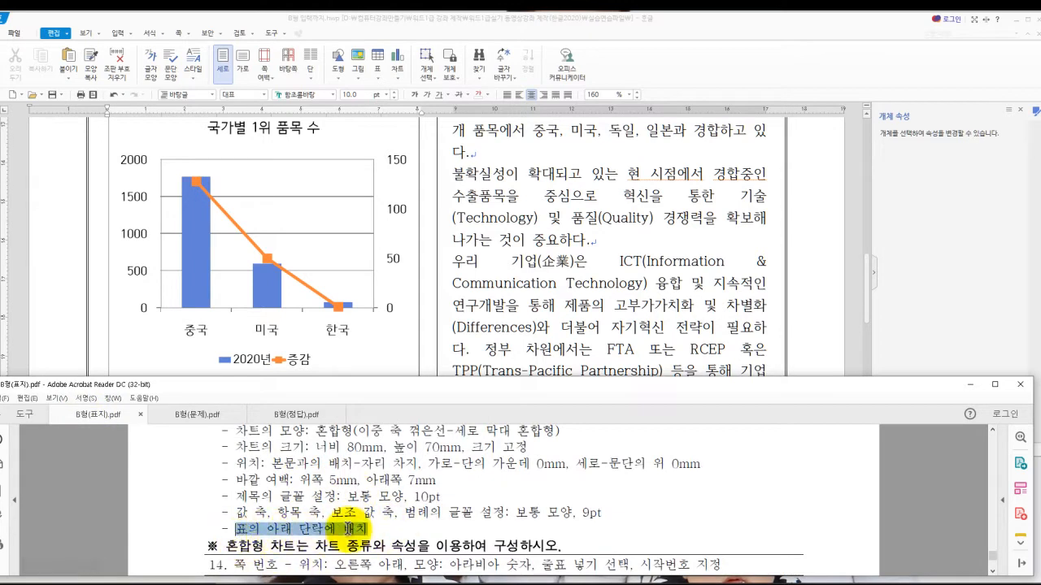
{"action": "left_click", "coordinate": [459, 295]}
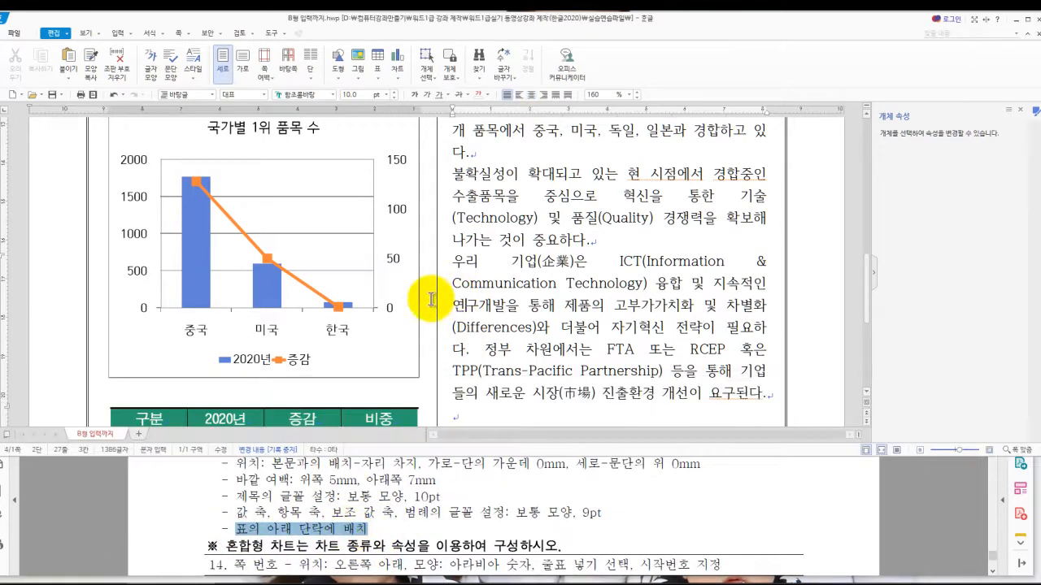
{"action": "scroll", "coordinate": [407, 313], "scroll_direction": "up", "scroll_amount": 1}
{"action": "scroll", "coordinate": [406, 313], "scroll_direction": "down", "scroll_amount": 5}
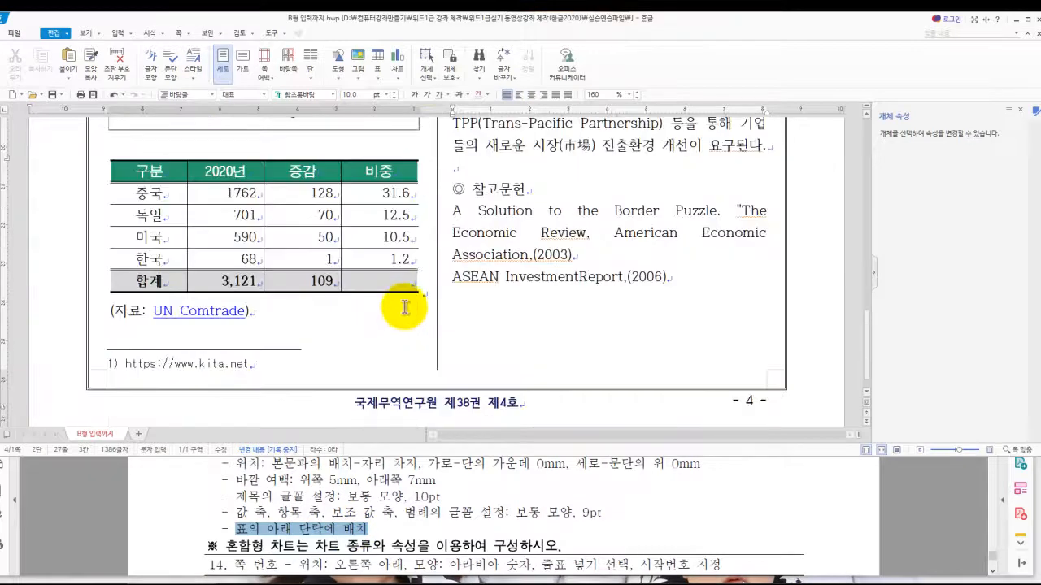
Maximize the document window and review the chart's size and position settings in its object properties (개체 속성) without changing them.
{"action": "double_click", "coordinate": [429, 23]}
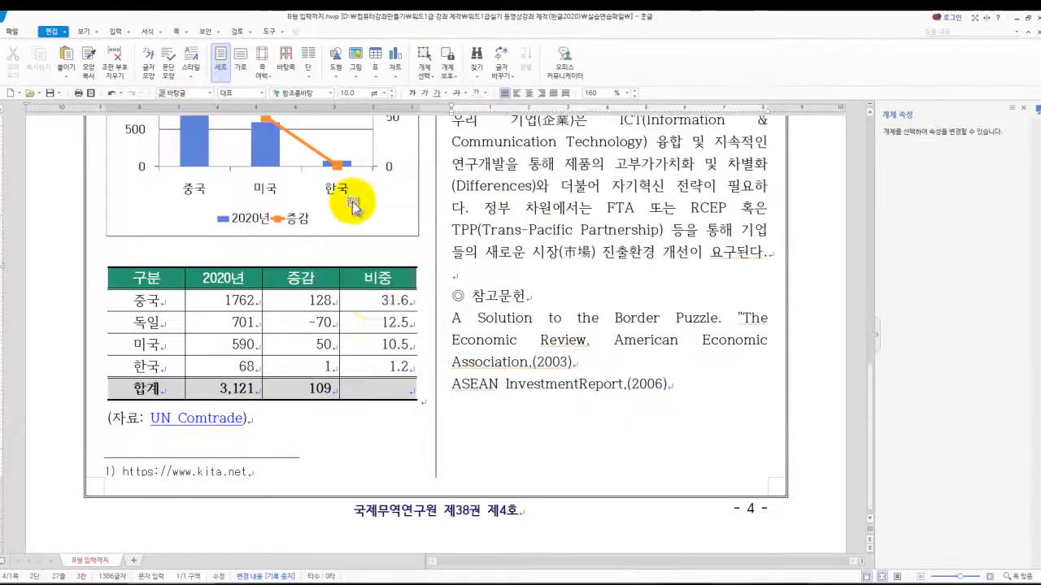
{"action": "scroll", "coordinate": [361, 311], "scroll_direction": "up", "scroll_amount": 2}
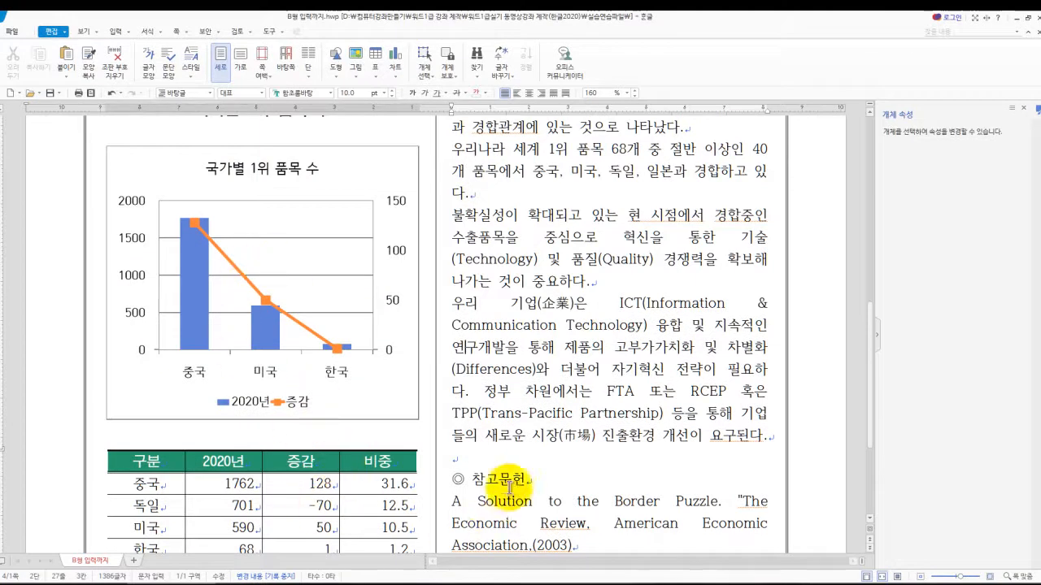
{"action": "scroll", "coordinate": [509, 488], "scroll_direction": "down", "scroll_amount": 2}
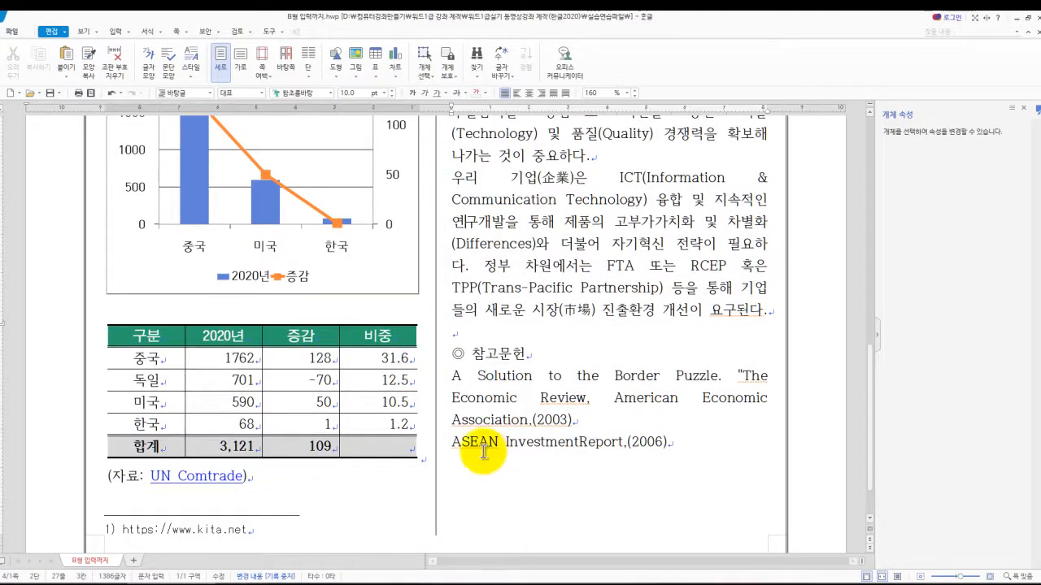
{"action": "left_click", "coordinate": [354, 294]}
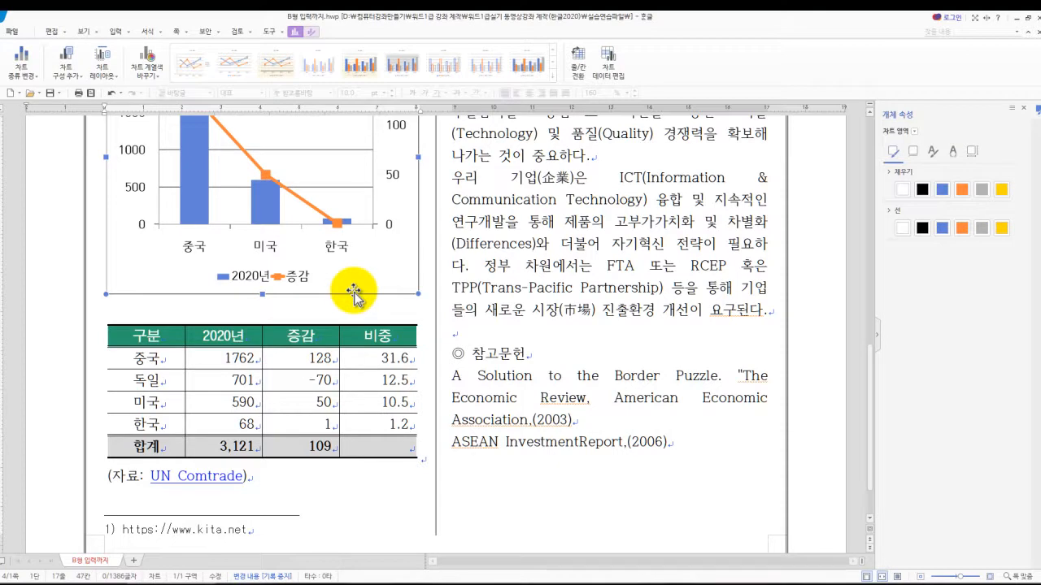
{"action": "double_click", "coordinate": [362, 300]}
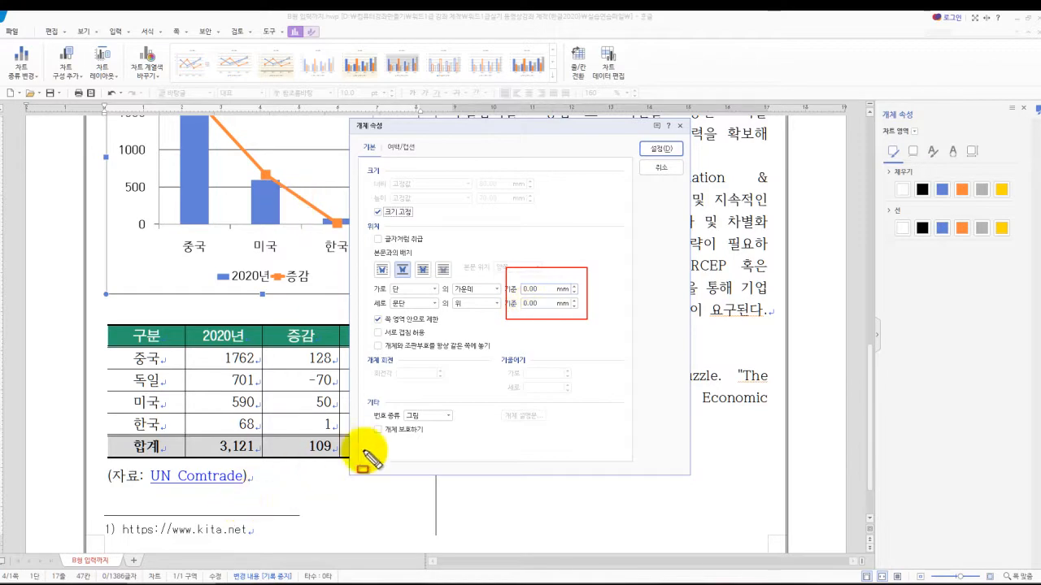
{"action": "left_click", "coordinate": [656, 168]}
Cut the chart and paste it into the empty paragraph below the table's source line (자료: UN Comtrade), checking its placement.
{"action": "scroll", "coordinate": [250, 355], "scroll_direction": "up", "scroll_amount": 3}
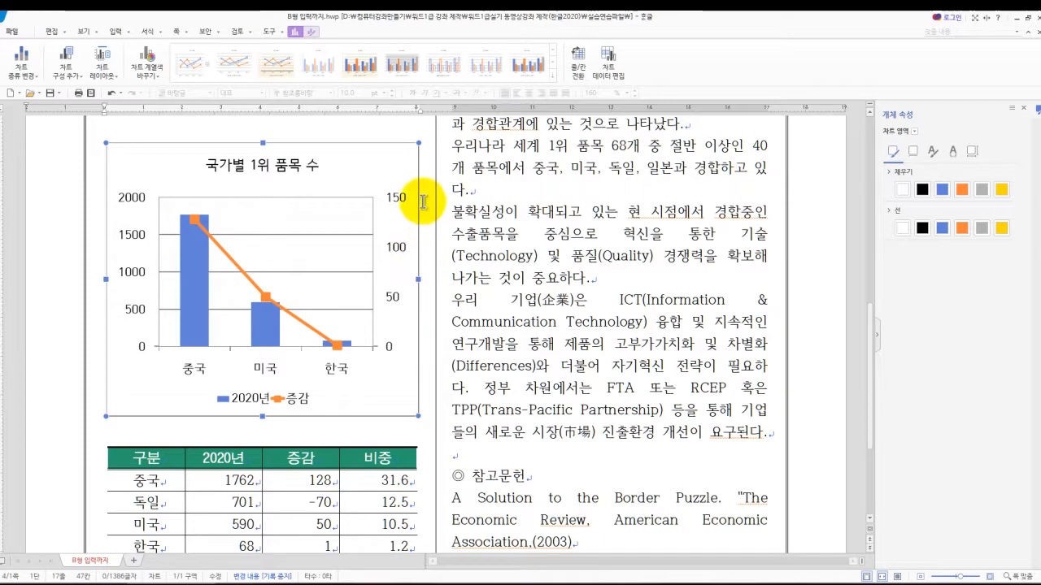
{"action": "right_click", "coordinate": [404, 154]}
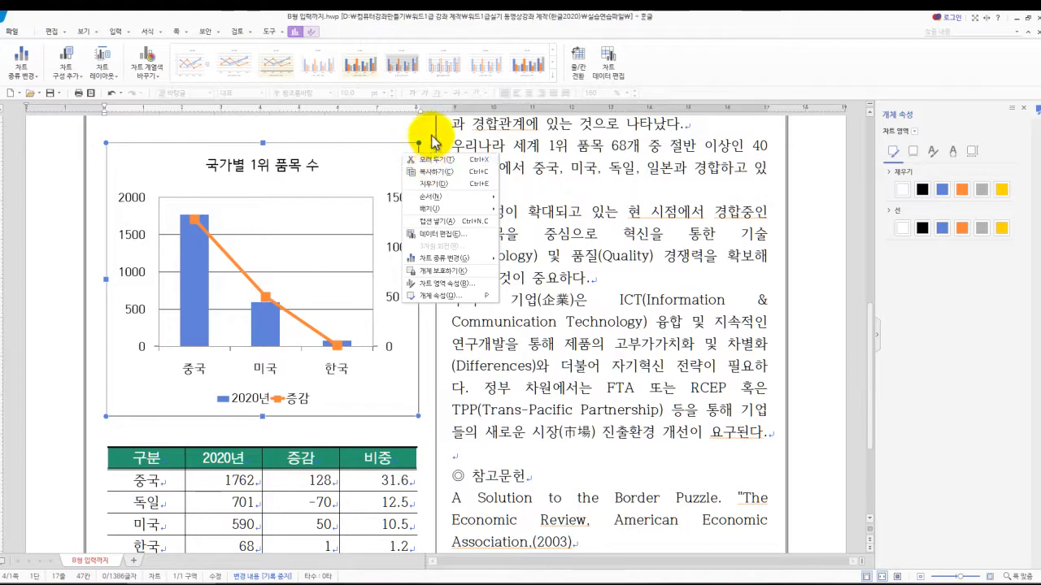
{"action": "left_click", "coordinate": [432, 136]}
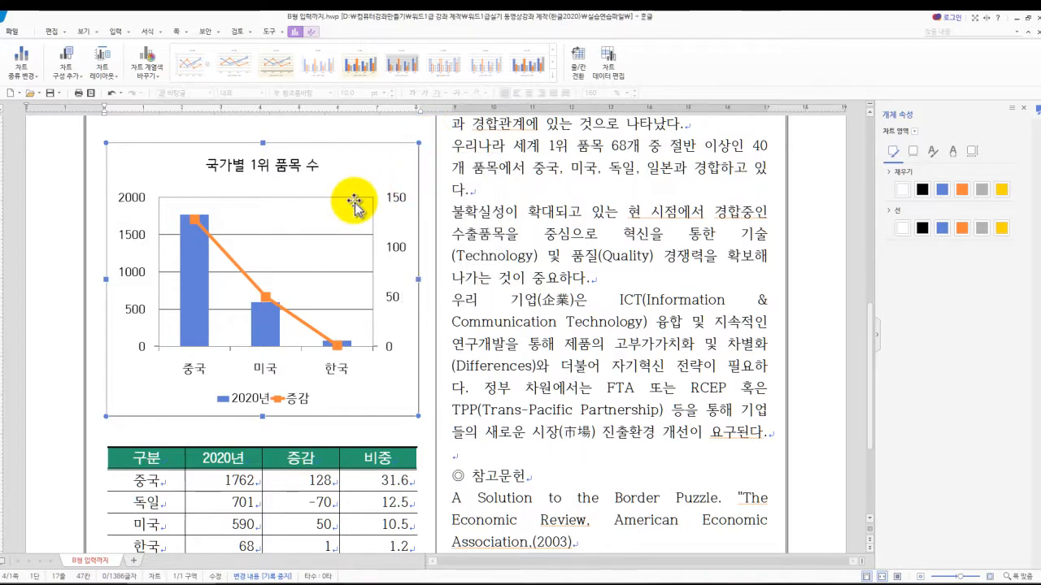
{"action": "key", "text": "Delete"}
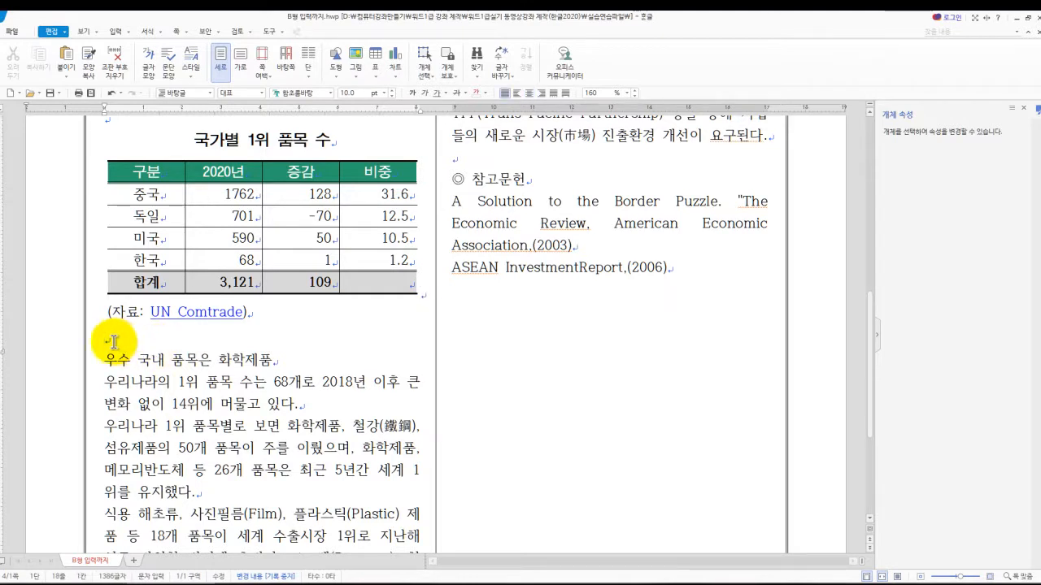
{"action": "key", "text": "ctrl+v"}
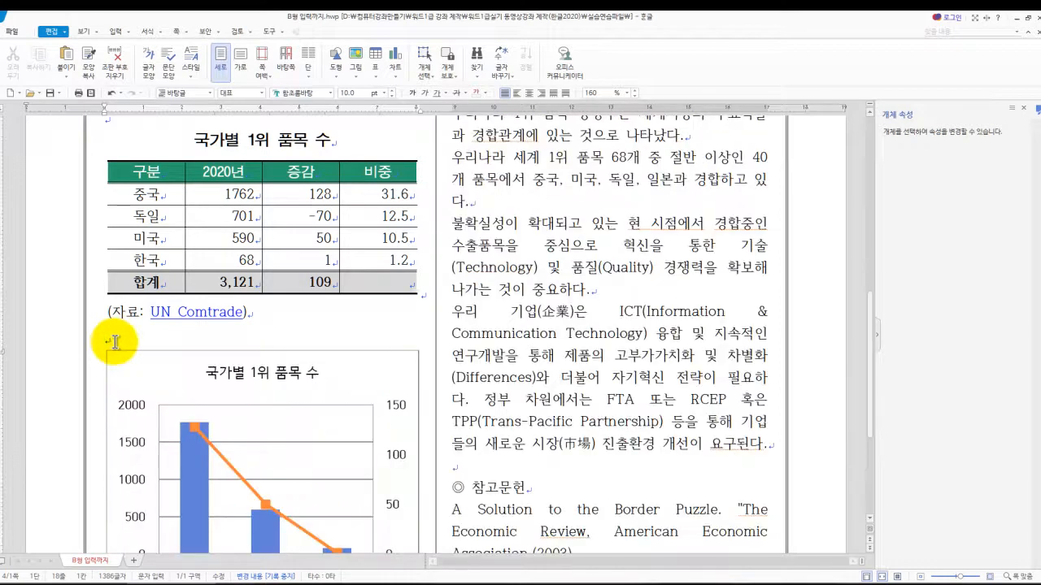
{"action": "scroll", "coordinate": [209, 358], "scroll_direction": "down", "scroll_amount": 1}
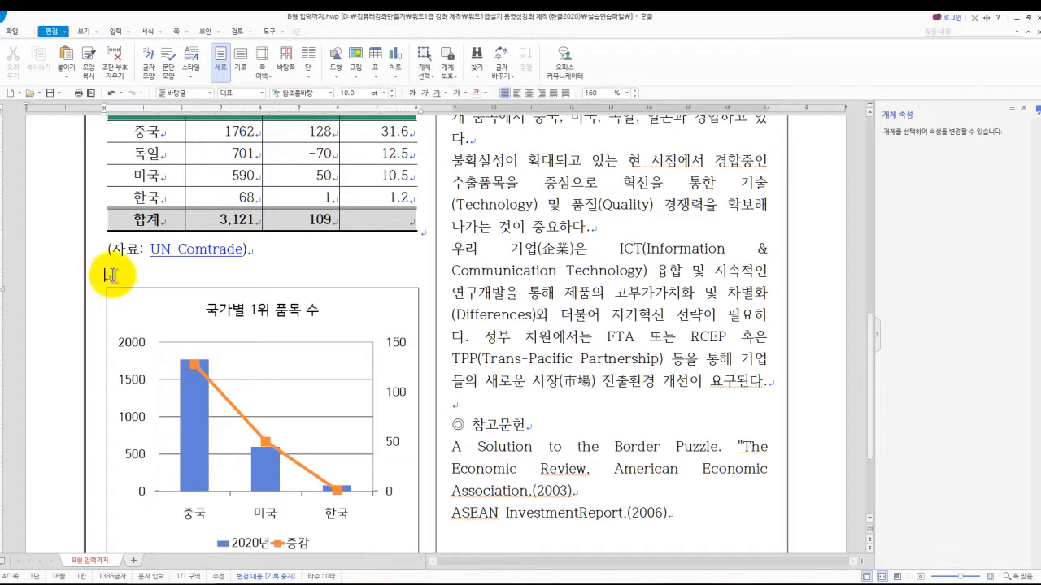
{"action": "scroll", "coordinate": [143, 282], "scroll_direction": "down", "scroll_amount": 3}
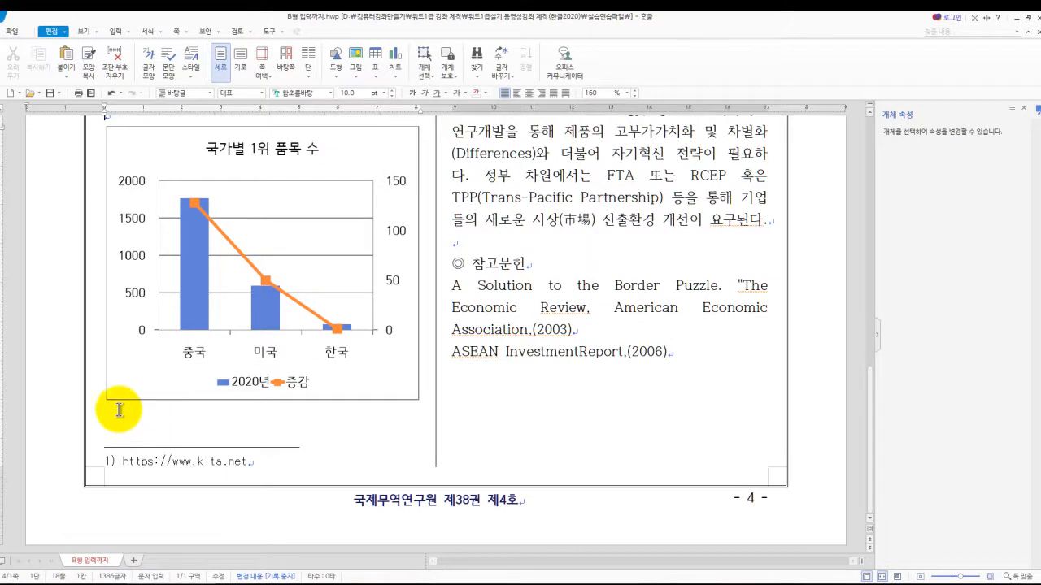
{"action": "scroll", "coordinate": [582, 284], "scroll_direction": "up", "scroll_amount": 3}
{"action": "scroll", "coordinate": [553, 311], "scroll_direction": "down", "scroll_amount": 3}
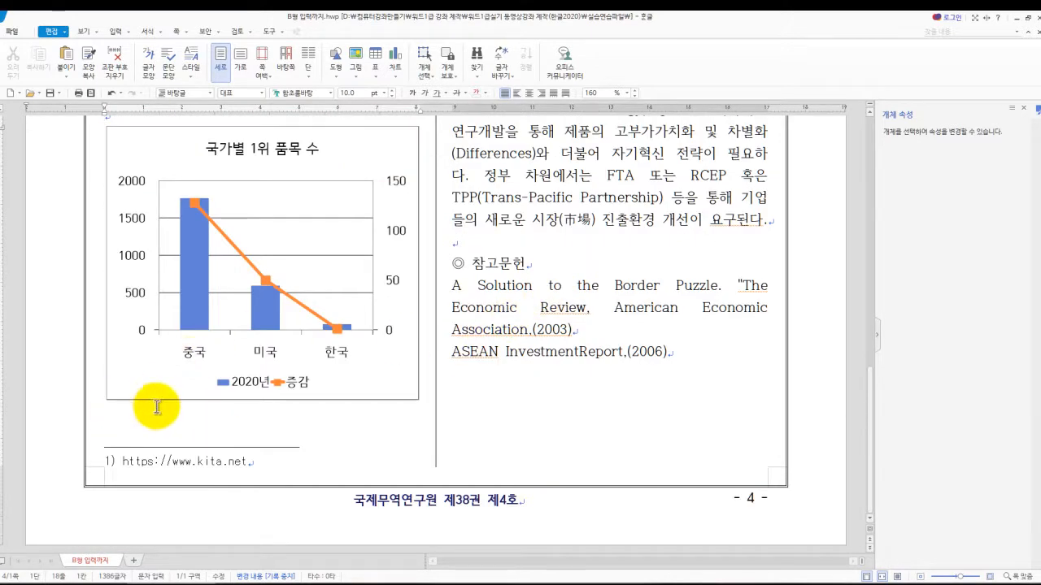
Delete the 1. 개요 text from 중국이 세계 수출시장에서 through 1762개 품목 and examine the text flow around the chart.
{"action": "scroll", "coordinate": [553, 413], "scroll_direction": "up", "scroll_amount": 10}
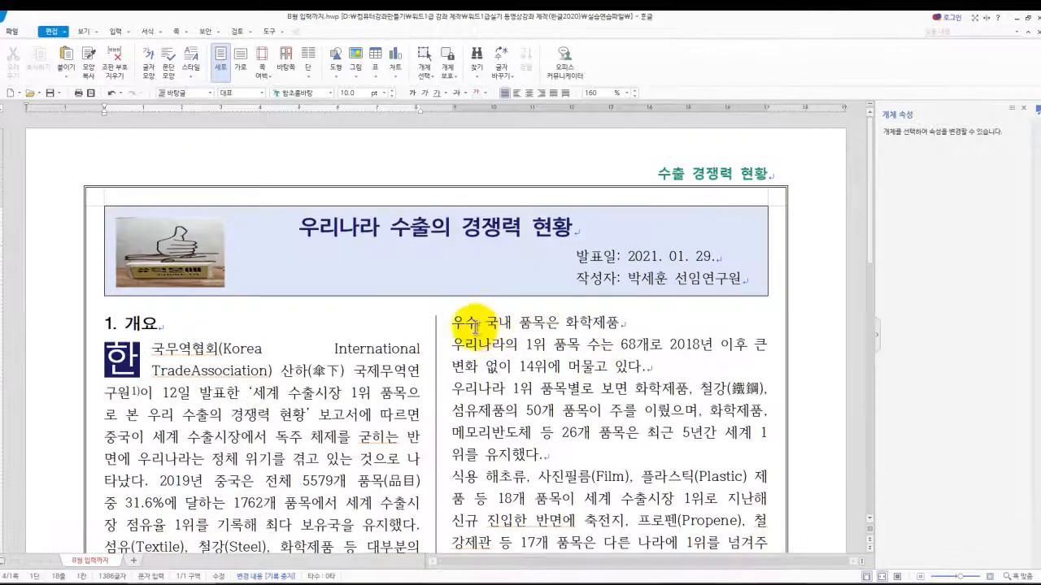
{"action": "scroll", "coordinate": [549, 334], "scroll_direction": "down", "scroll_amount": 3}
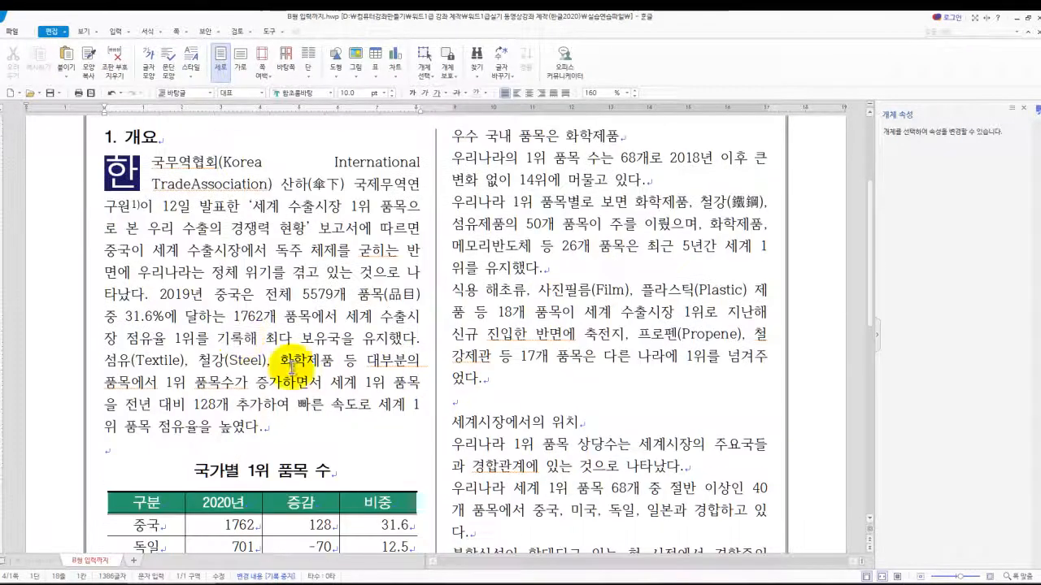
{"action": "left_click_drag", "start_coordinate": [108, 260], "coordinate": [371, 315]}
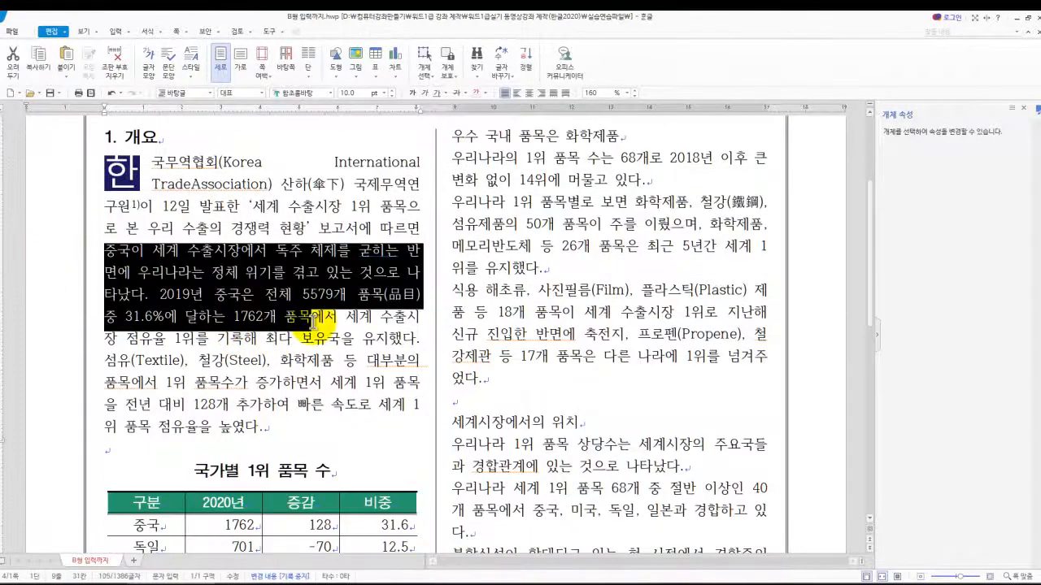
{"action": "key", "text": "Delete"}
{"action": "scroll", "coordinate": [299, 370], "scroll_direction": "down", "scroll_amount": 7}
{"action": "scroll", "coordinate": [299, 370], "scroll_direction": "down", "scroll_amount": 1}
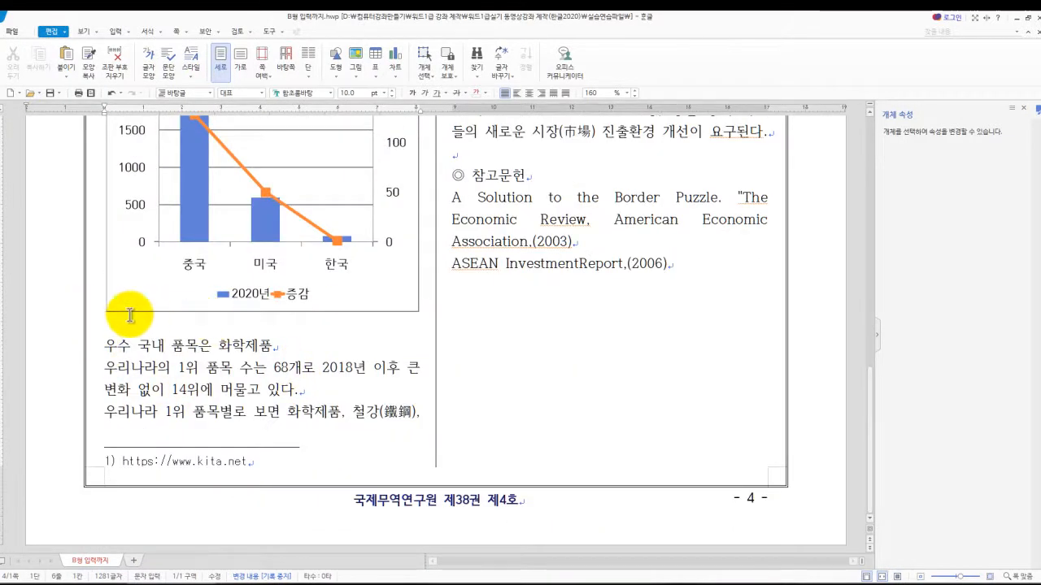
{"action": "scroll", "coordinate": [180, 325], "scroll_direction": "up", "scroll_amount": 5}
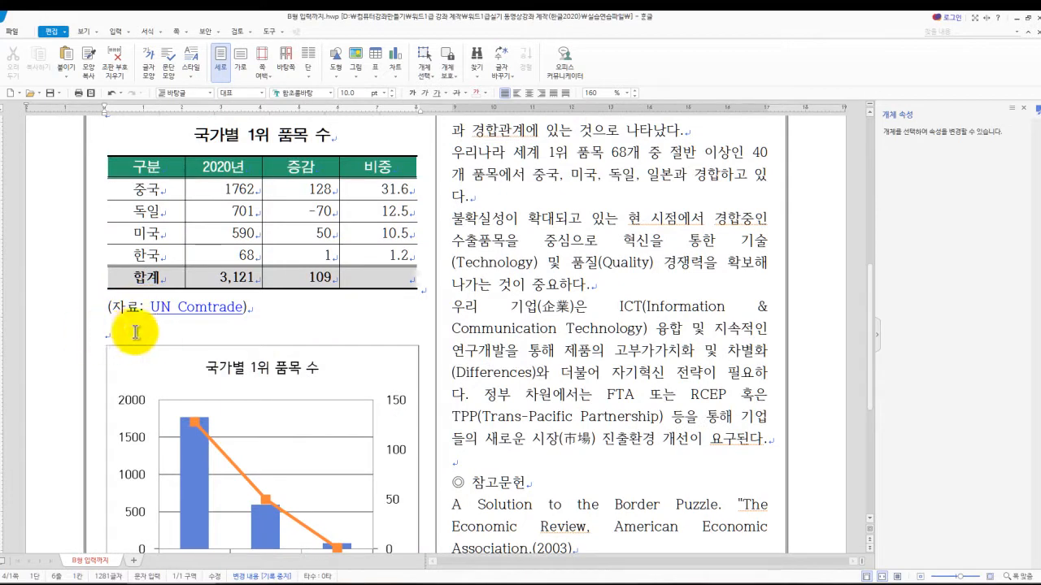
{"action": "scroll", "coordinate": [174, 337], "scroll_direction": "down", "scroll_amount": 4}
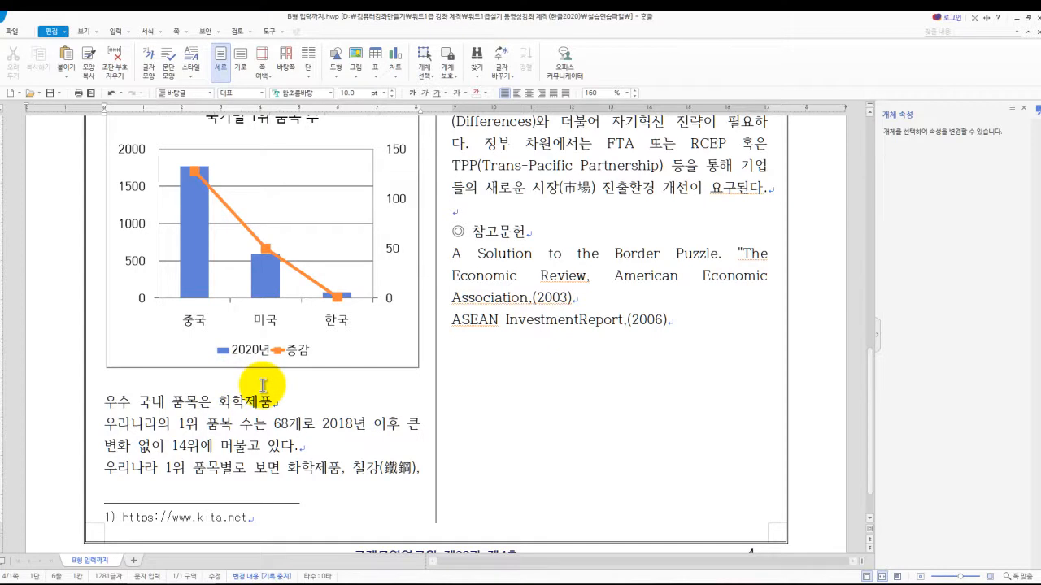
{"action": "scroll", "coordinate": [263, 386], "scroll_direction": "up", "scroll_amount": 5}
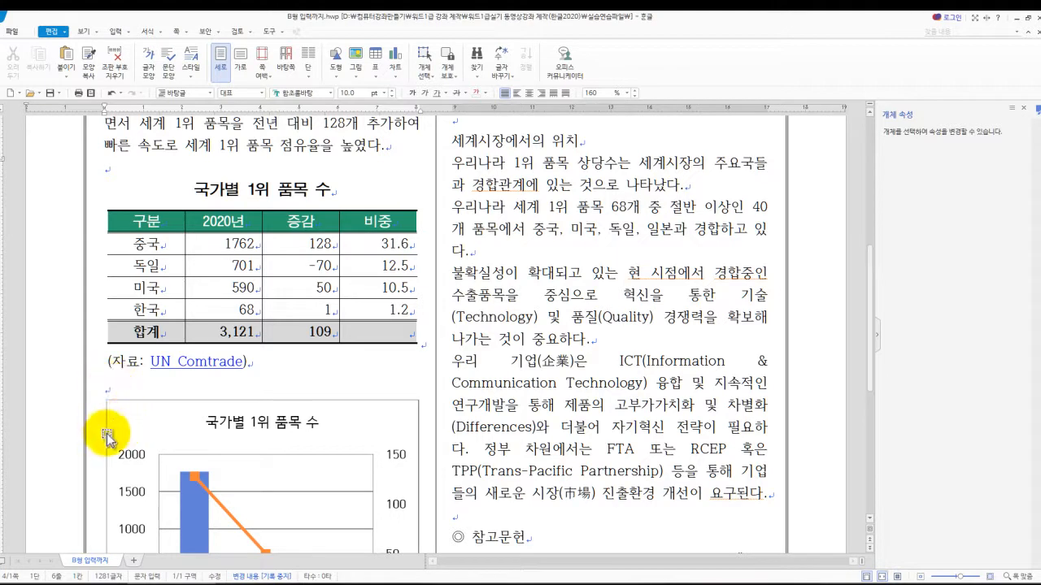
Undo the deletion of the 1. 개요 text and check how the text flows around the chart and into the second column.
{"action": "scroll", "coordinate": [268, 461], "scroll_direction": "down", "scroll_amount": 3}
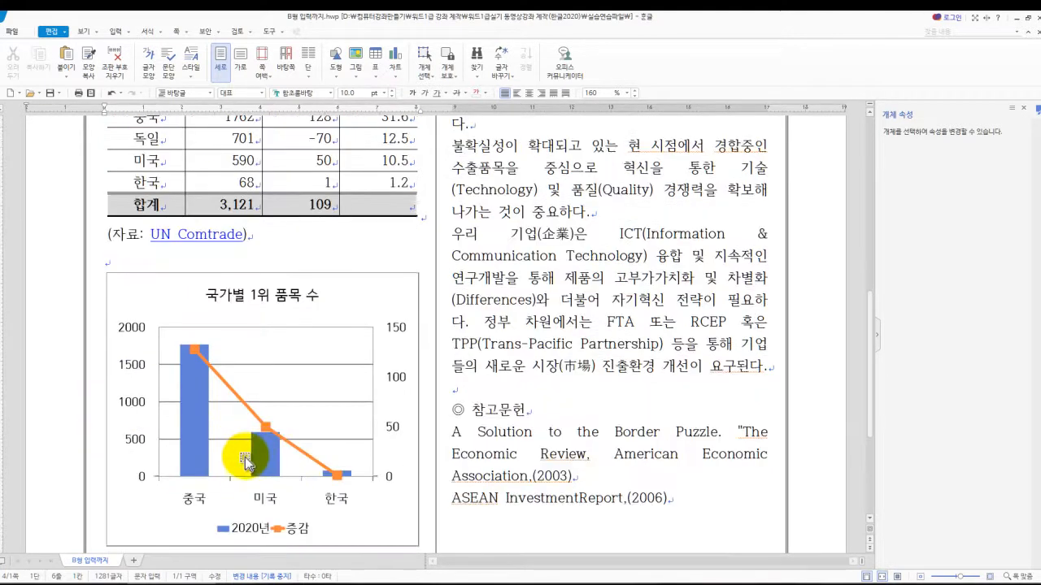
{"action": "scroll", "coordinate": [247, 462], "scroll_direction": "down", "scroll_amount": 2}
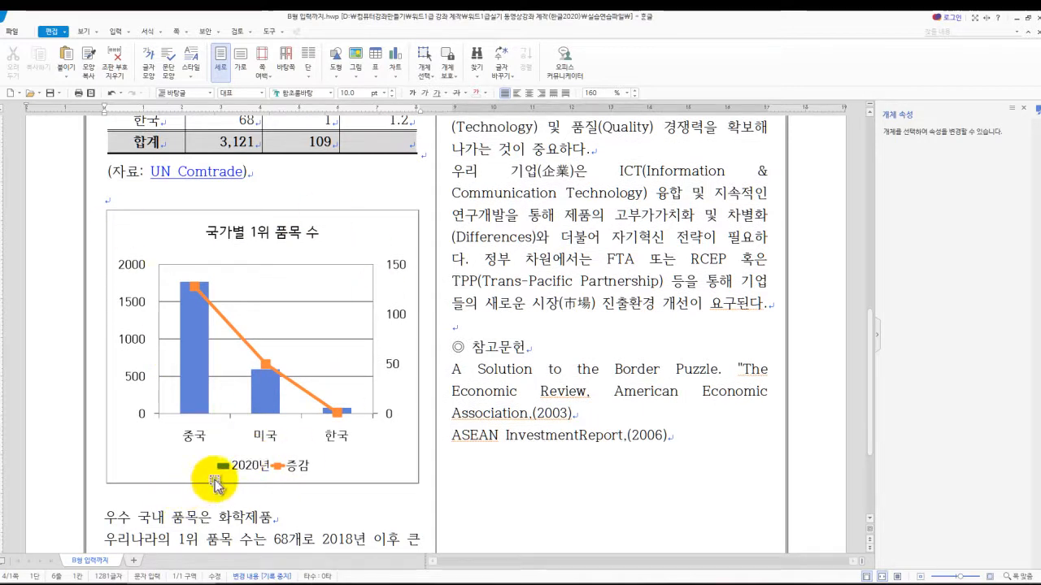
{"action": "scroll", "coordinate": [252, 495], "scroll_direction": "up", "scroll_amount": 10}
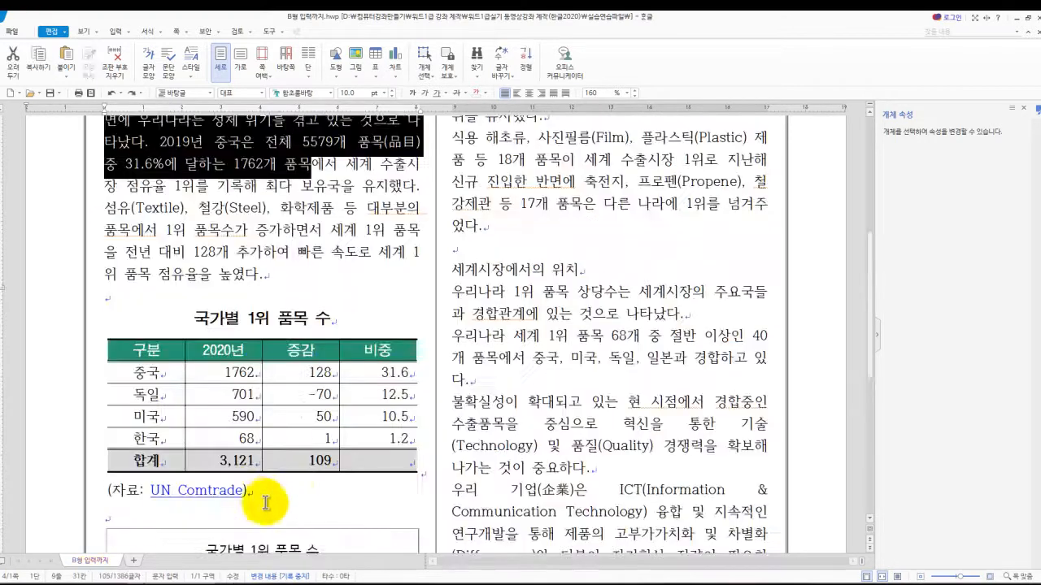
{"action": "scroll", "coordinate": [344, 302], "scroll_direction": "down", "scroll_amount": 13}
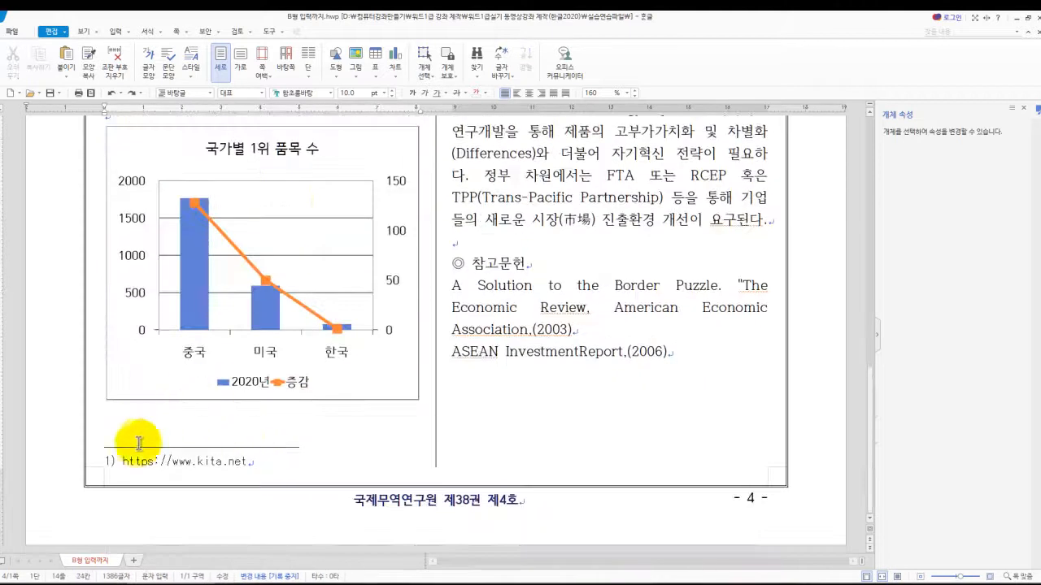
{"action": "scroll", "coordinate": [414, 446], "scroll_direction": "up", "scroll_amount": 10}
{"action": "scroll", "coordinate": [439, 341], "scroll_direction": "up", "scroll_amount": 2}
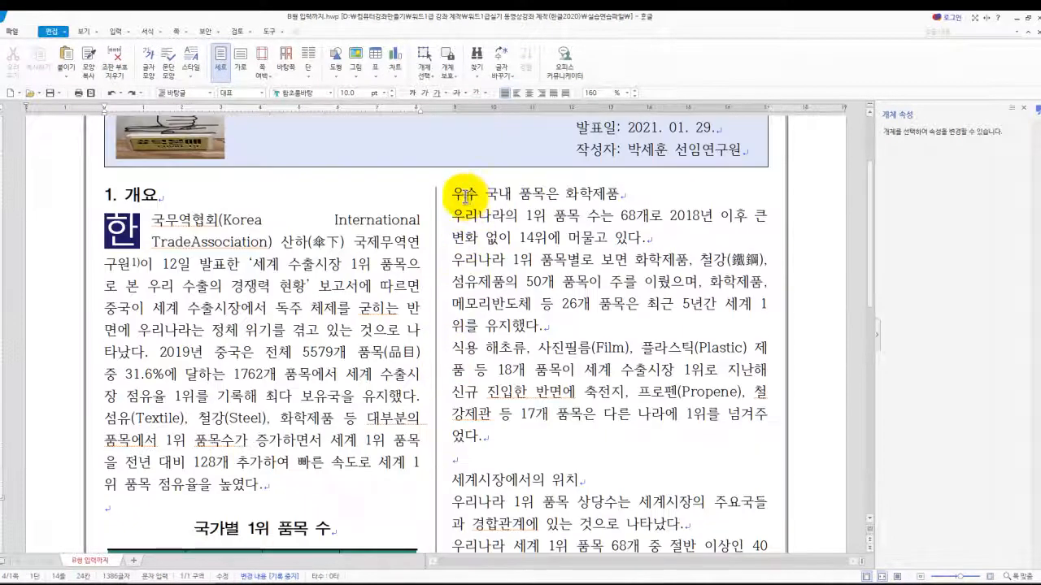
{"action": "scroll", "coordinate": [279, 500], "scroll_direction": "down", "scroll_amount": 15}
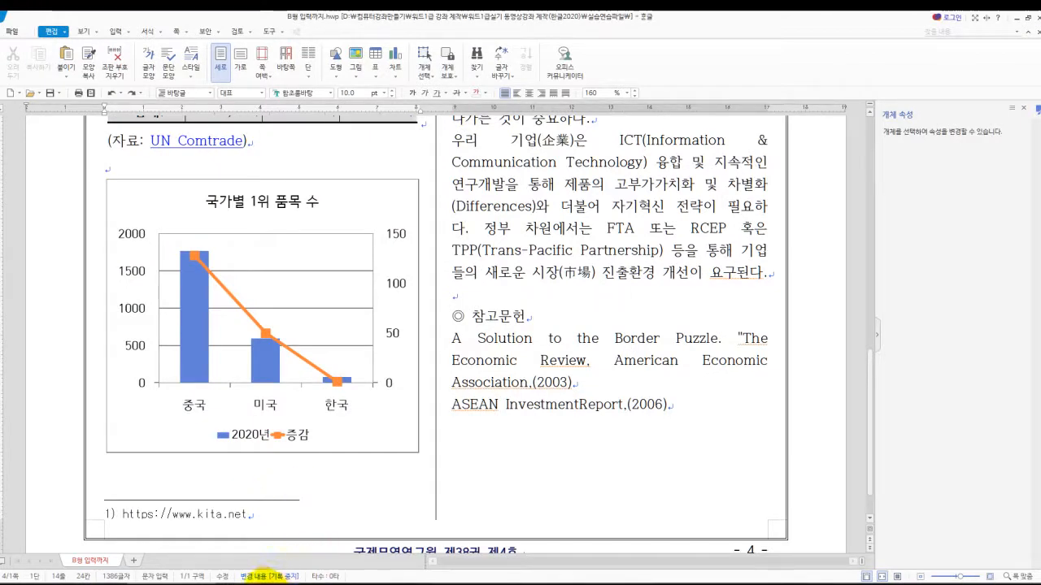
Switch to B형(정답).pdf in Acrobat Reader, maximize it, and examine the chart's placement and the two-column text layout on page 4.
{"action": "left_click", "coordinate": [262, 573]}
{"action": "left_click", "coordinate": [289, 414]}
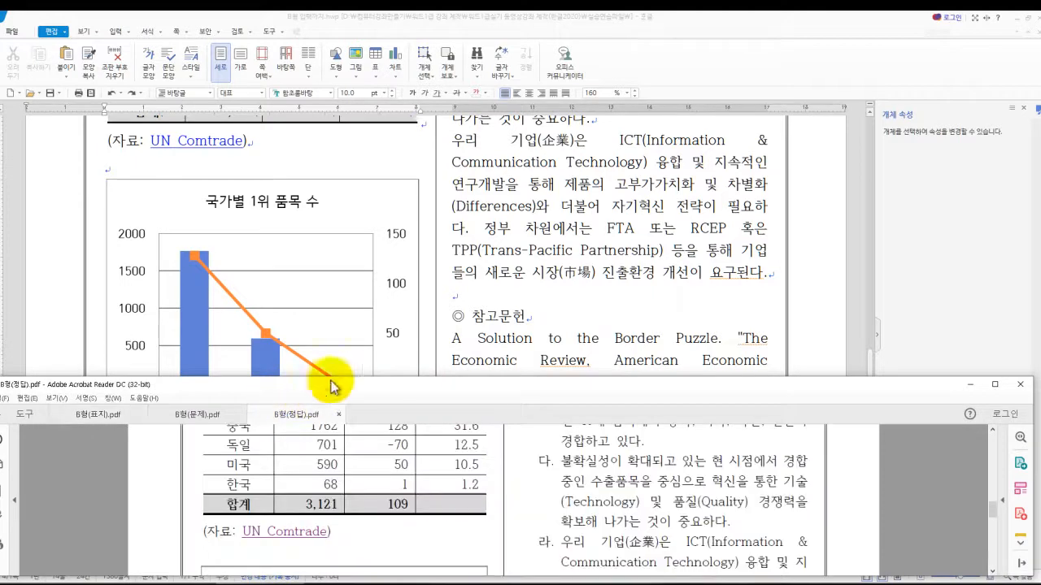
{"action": "double_click", "coordinate": [387, 388]}
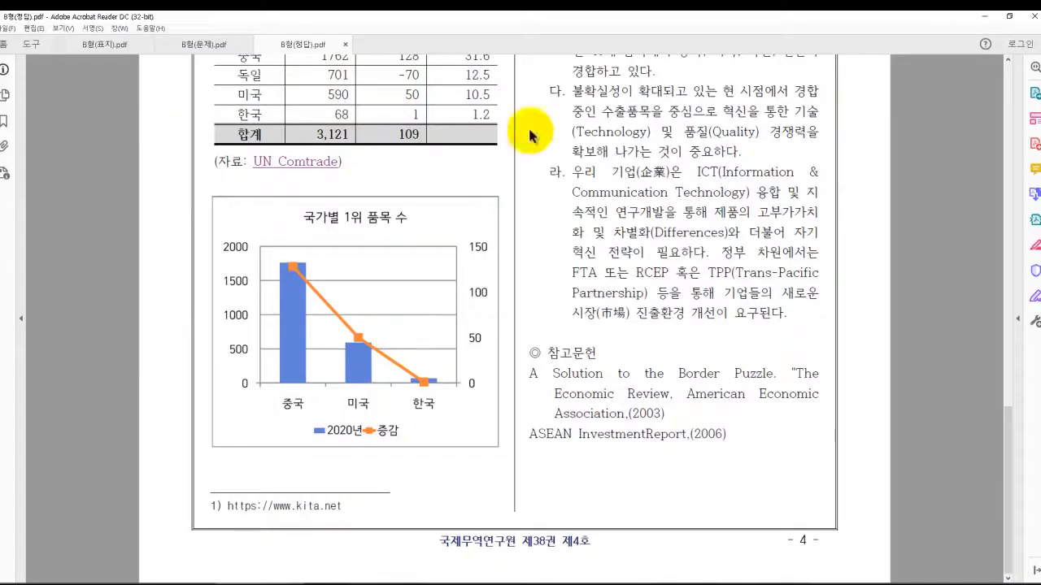
{"action": "scroll", "coordinate": [437, 265], "scroll_direction": "up", "scroll_amount": 1}
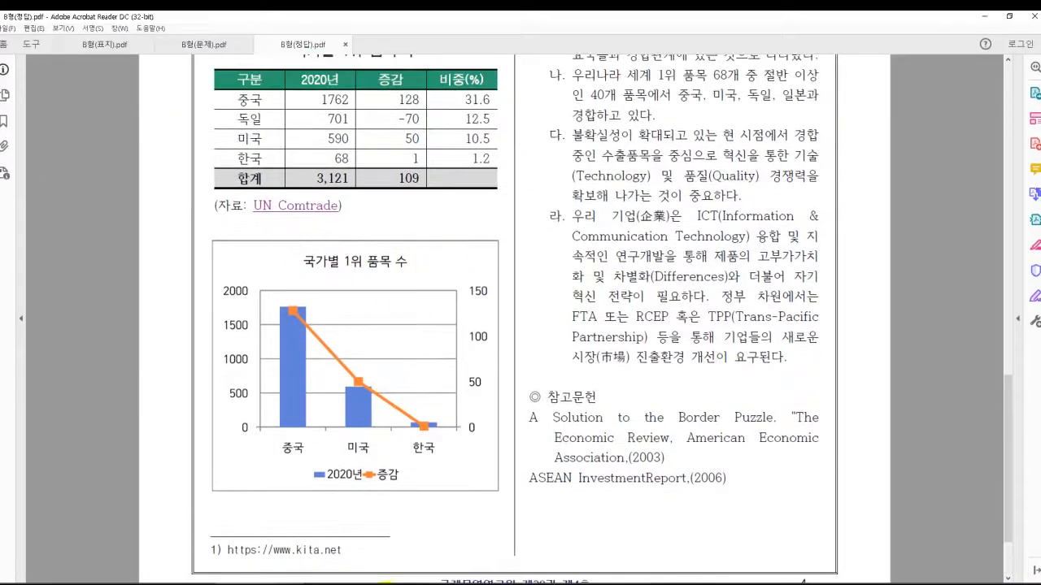
{"action": "scroll", "coordinate": [325, 487], "scroll_direction": "up", "scroll_amount": 3}
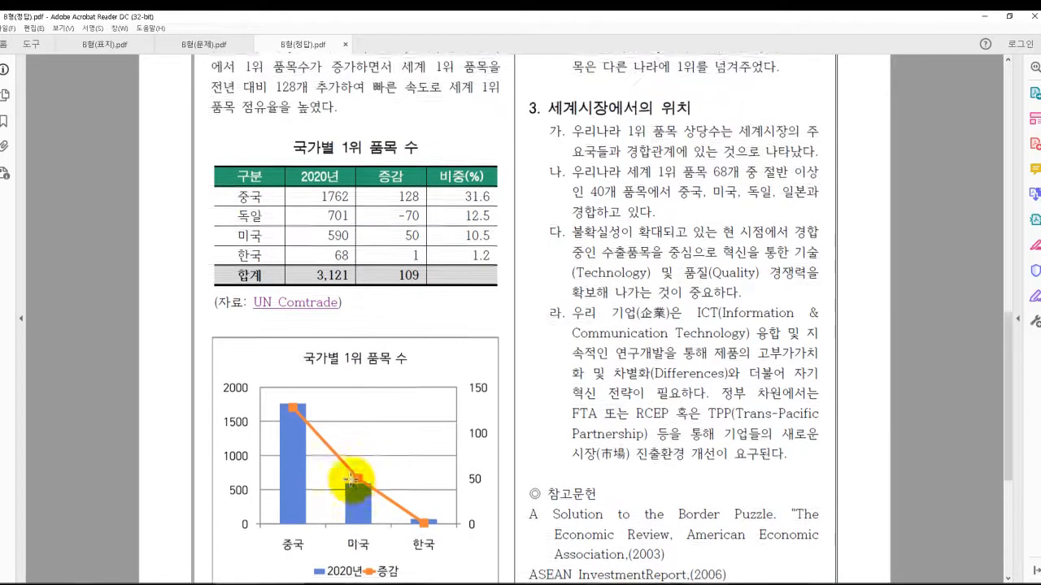
{"action": "scroll", "coordinate": [277, 350], "scroll_direction": "down", "scroll_amount": 1}
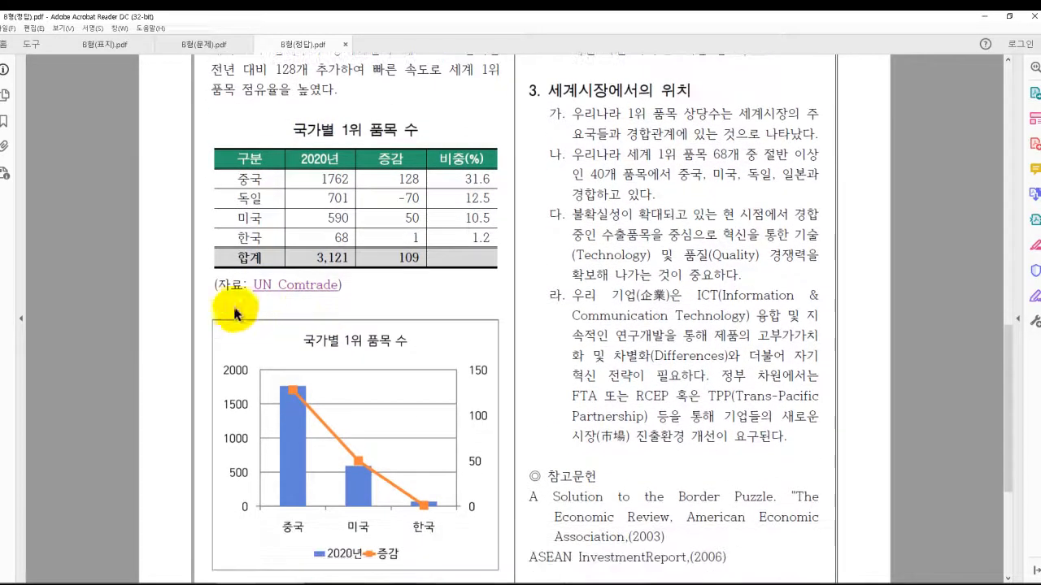
{"action": "scroll", "coordinate": [361, 456], "scroll_direction": "down", "scroll_amount": 2}
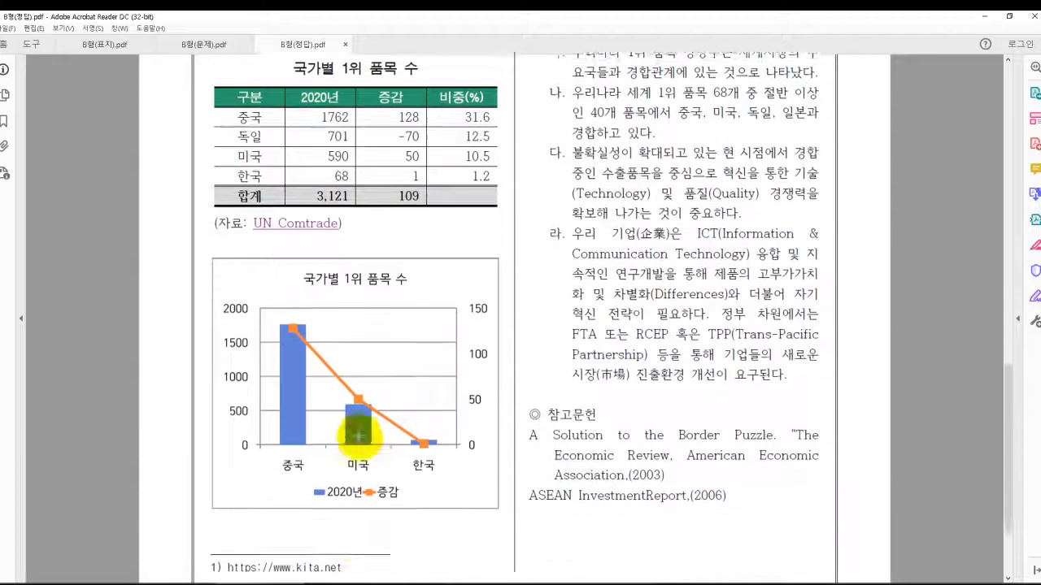
{"action": "scroll", "coordinate": [325, 471], "scroll_direction": "up", "scroll_amount": 5}
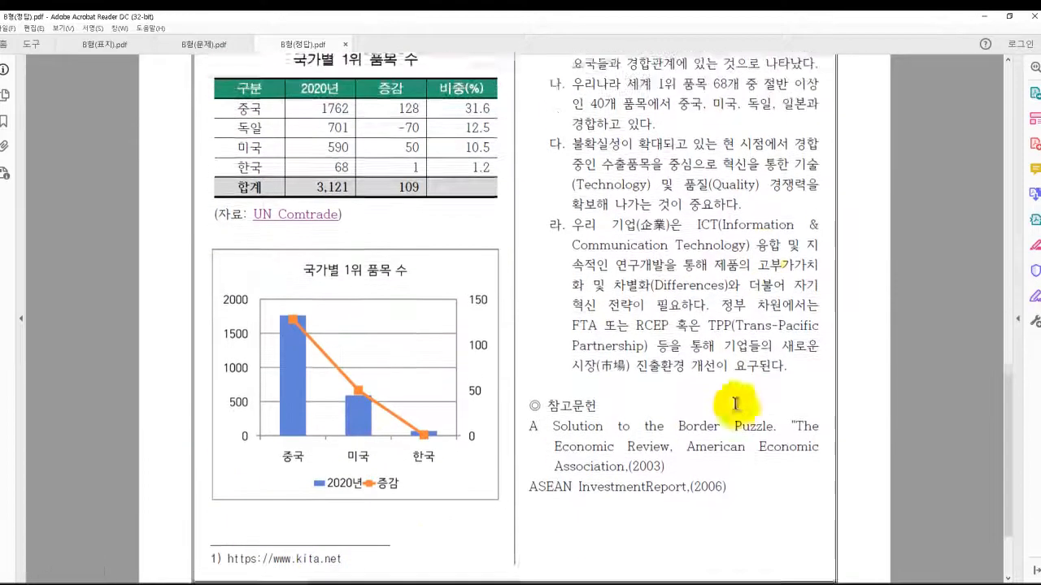
{"action": "scroll", "coordinate": [667, 102], "scroll_direction": "up", "scroll_amount": 5}
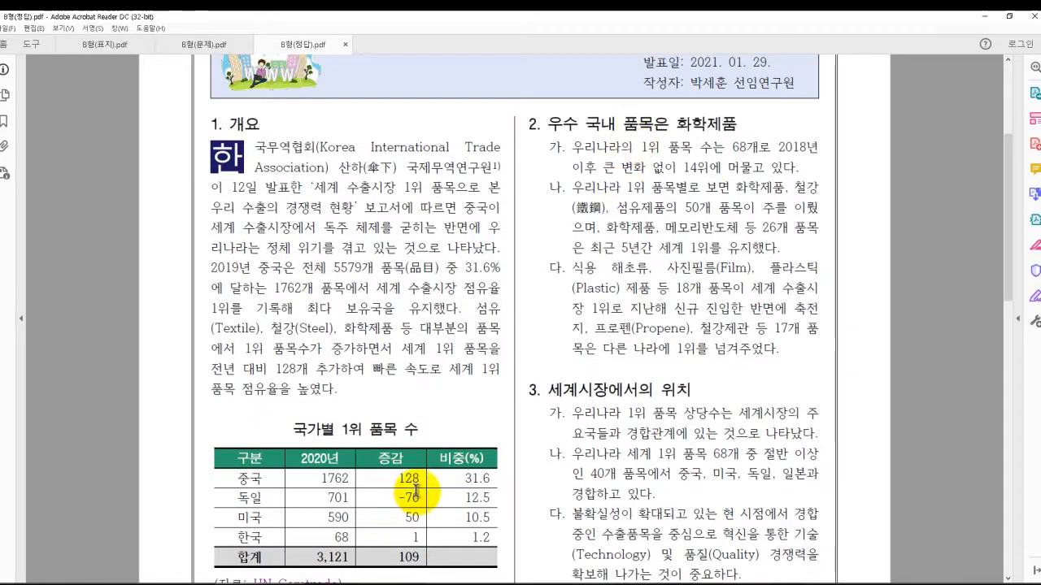
{"action": "scroll", "coordinate": [404, 504], "scroll_direction": "down", "scroll_amount": 3}
{"action": "scroll", "coordinate": [404, 518], "scroll_direction": "down", "scroll_amount": 2}
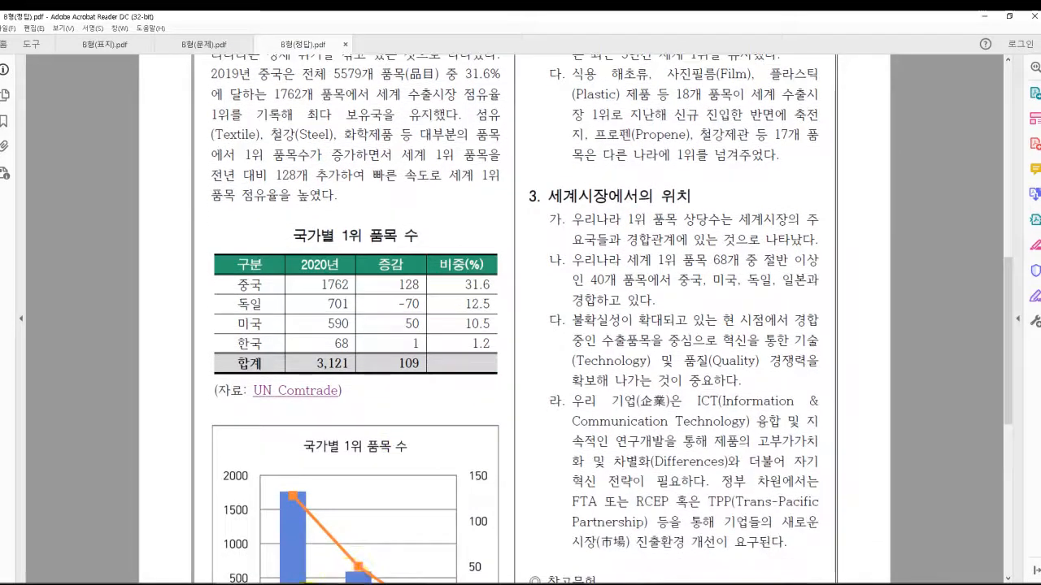
Return to B형 입력까지.hwp in 한글 and compare its table, chart and column layout with the answer PDF.
{"action": "left_click", "coordinate": [352, 583]}
{"action": "scroll", "coordinate": [475, 413], "scroll_direction": "up", "scroll_amount": 3}
{"action": "scroll", "coordinate": [475, 412], "scroll_direction": "up", "scroll_amount": 3}
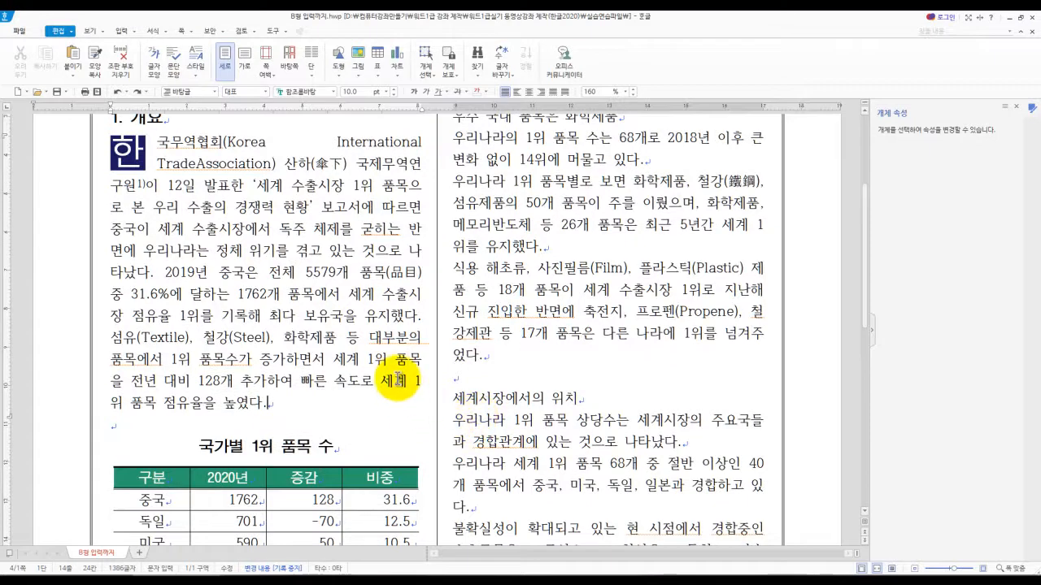
{"action": "scroll", "coordinate": [397, 380], "scroll_direction": "down", "scroll_amount": 12}
{"action": "scroll", "coordinate": [392, 391], "scroll_direction": "up", "scroll_amount": 5}
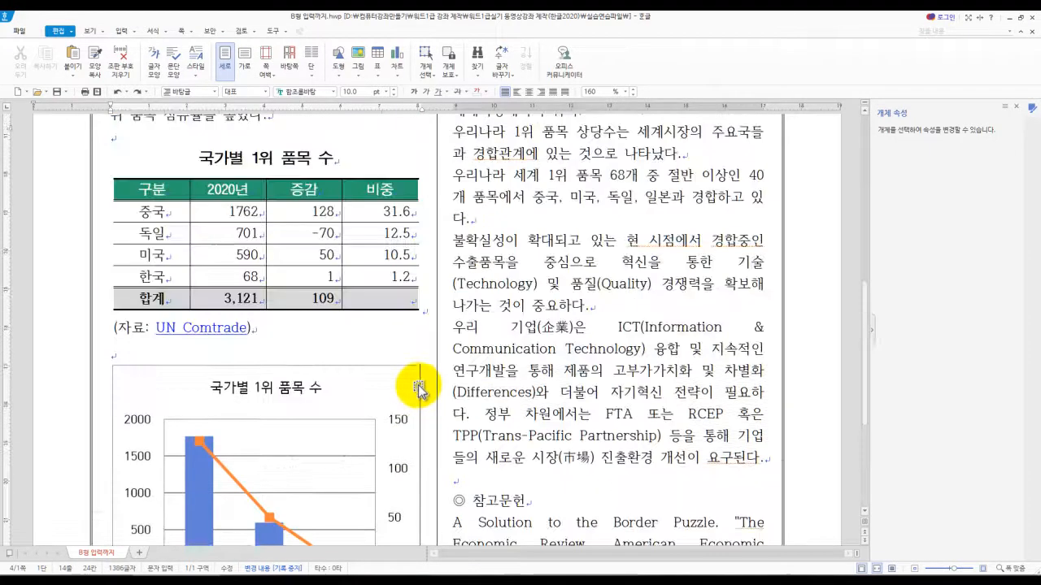
{"action": "scroll", "coordinate": [418, 399], "scroll_direction": "up", "scroll_amount": 15}
{"action": "scroll", "coordinate": [396, 400], "scroll_direction": "down", "scroll_amount": 5}
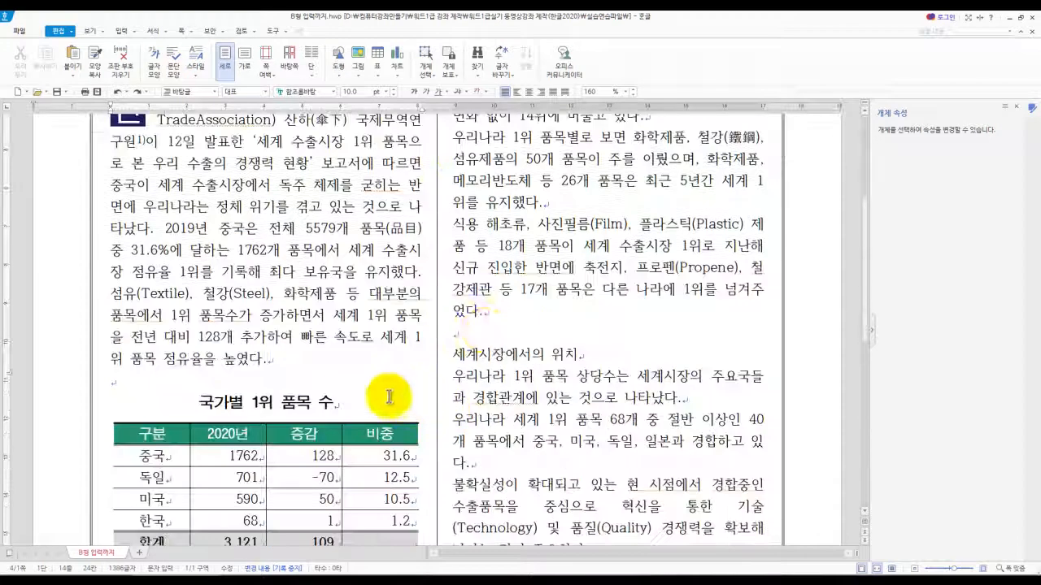
{"action": "scroll", "coordinate": [495, 393], "scroll_direction": "down", "scroll_amount": 3}
{"action": "scroll", "coordinate": [495, 394], "scroll_direction": "down", "scroll_amount": 3}
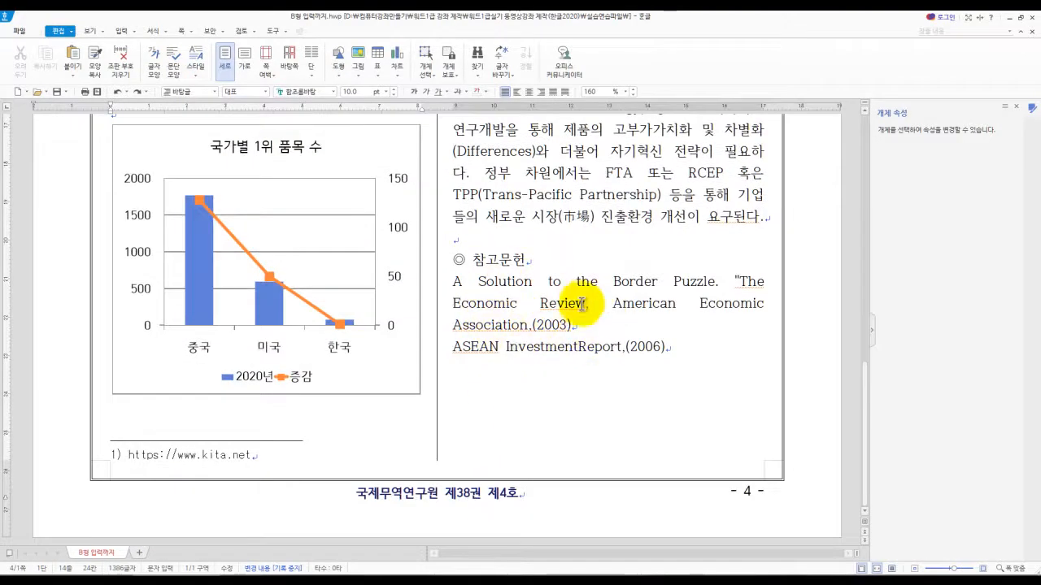
{"action": "scroll", "coordinate": [293, 437], "scroll_direction": "up", "scroll_amount": 1}
{"action": "scroll", "coordinate": [297, 437], "scroll_direction": "up", "scroll_amount": 1}
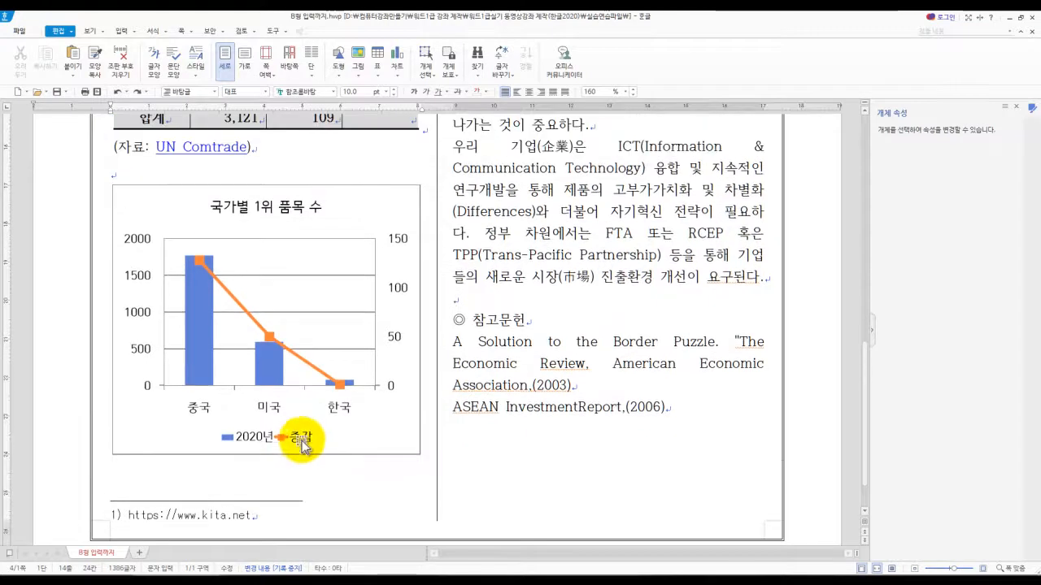